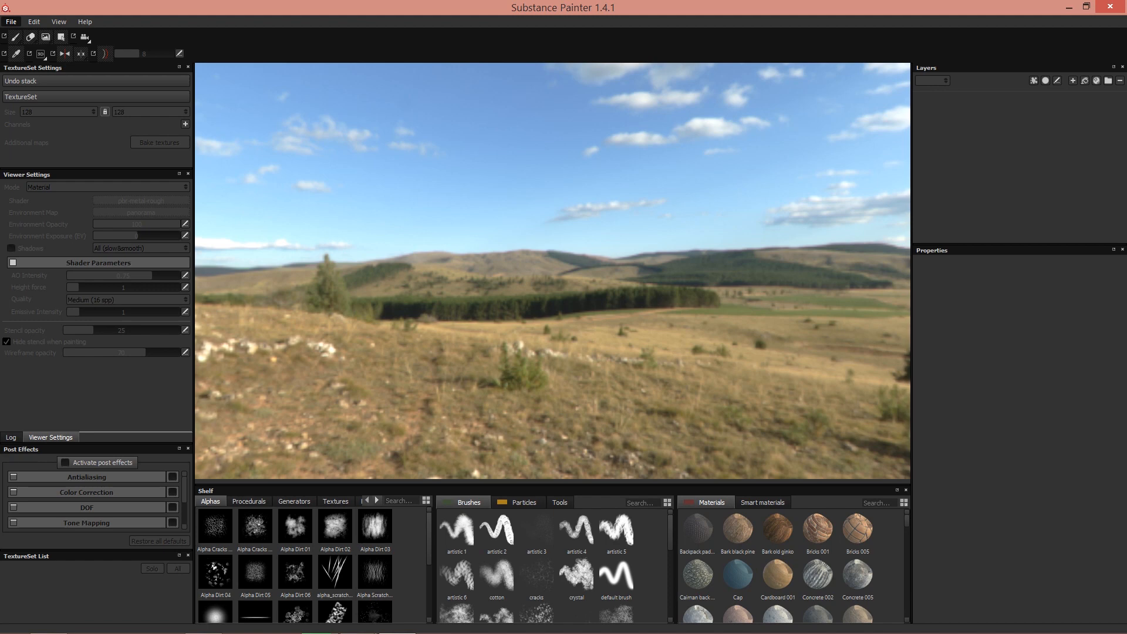
Step: Switch to Maya LT, select the orc mesh and open it in the UV Editor
left_click_drag(552, 270, 552, 246, "alt")
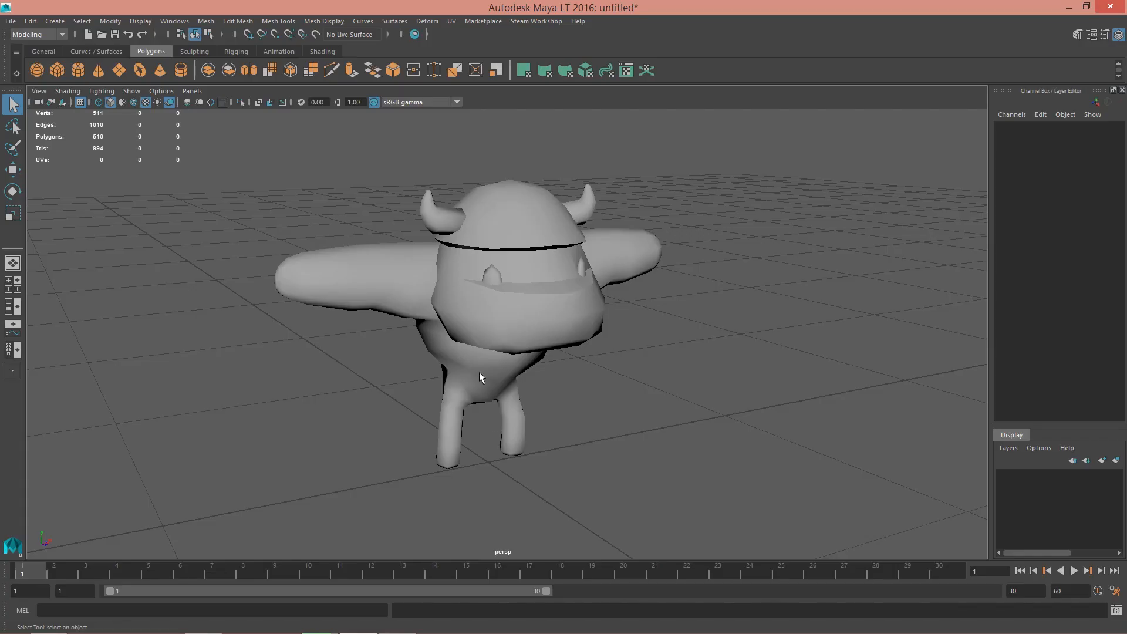
left_click_drag(479, 378, 470, 410, "alt")
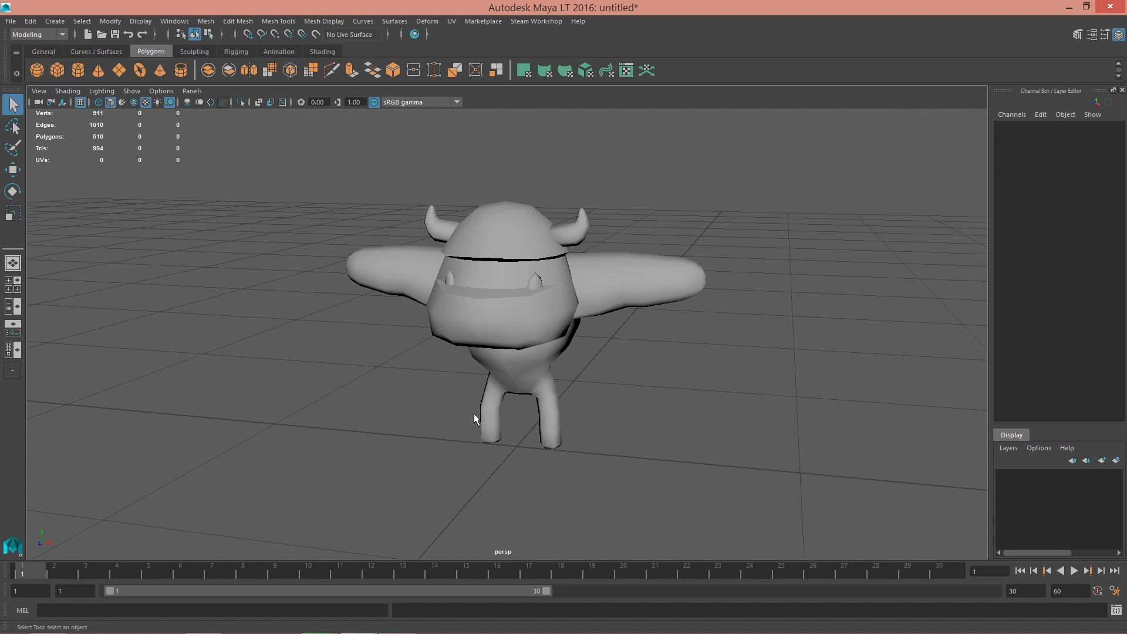
left_click(475, 346)
left_click_drag(398, 416, 526, 396, "alt")
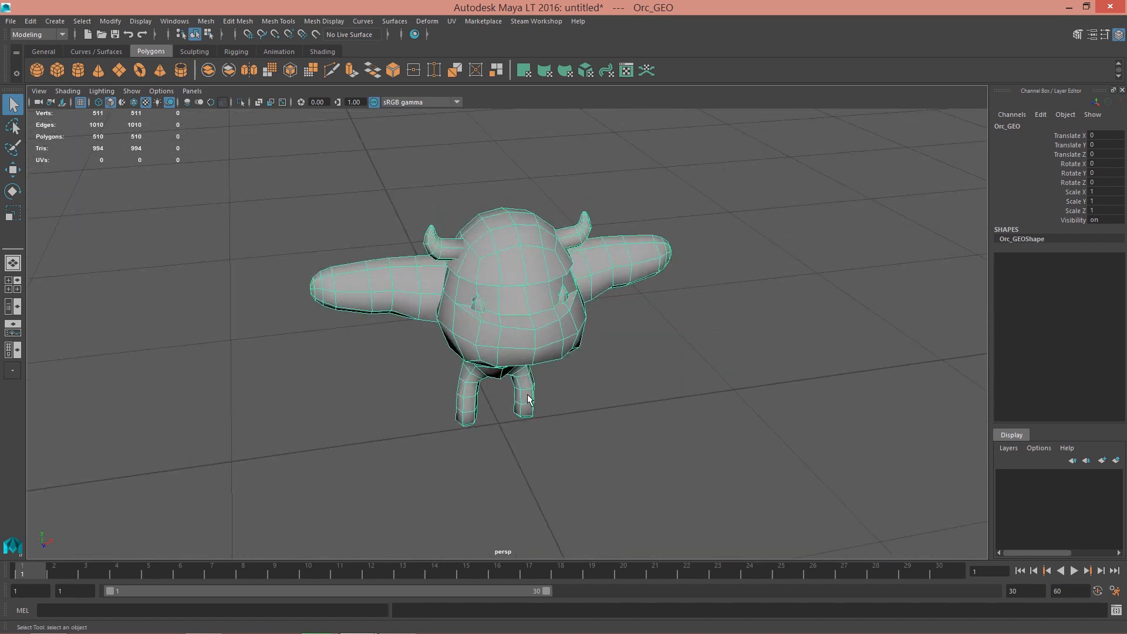
left_click(387, 357)
left_click(504, 318)
left_click(174, 21)
left_click(189, 174)
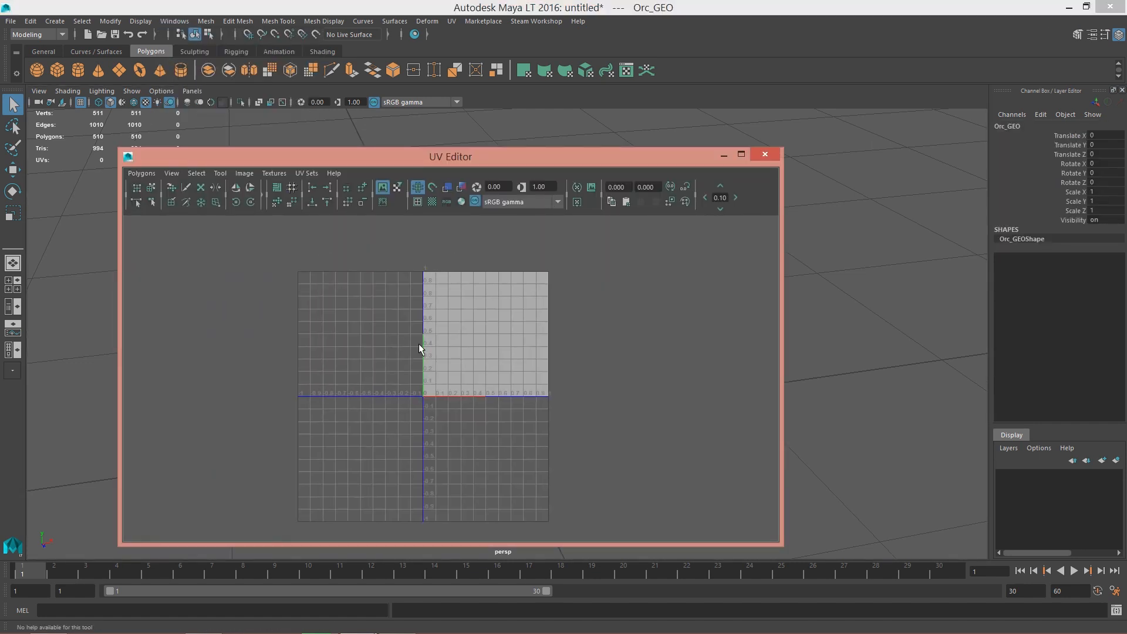
Step: Switch the orc mesh to its unwrapped UV set and examine the UV layout in the UV Editor
left_click(302, 174)
left_click(306, 195)
right_click_drag(302, 329, 652, 340, "alt")
middle_click_drag(476, 322, 439, 385, "alt")
right_click_drag(438, 385, 593, 380, "alt")
middle_click_drag(550, 335, 525, 344, "alt")
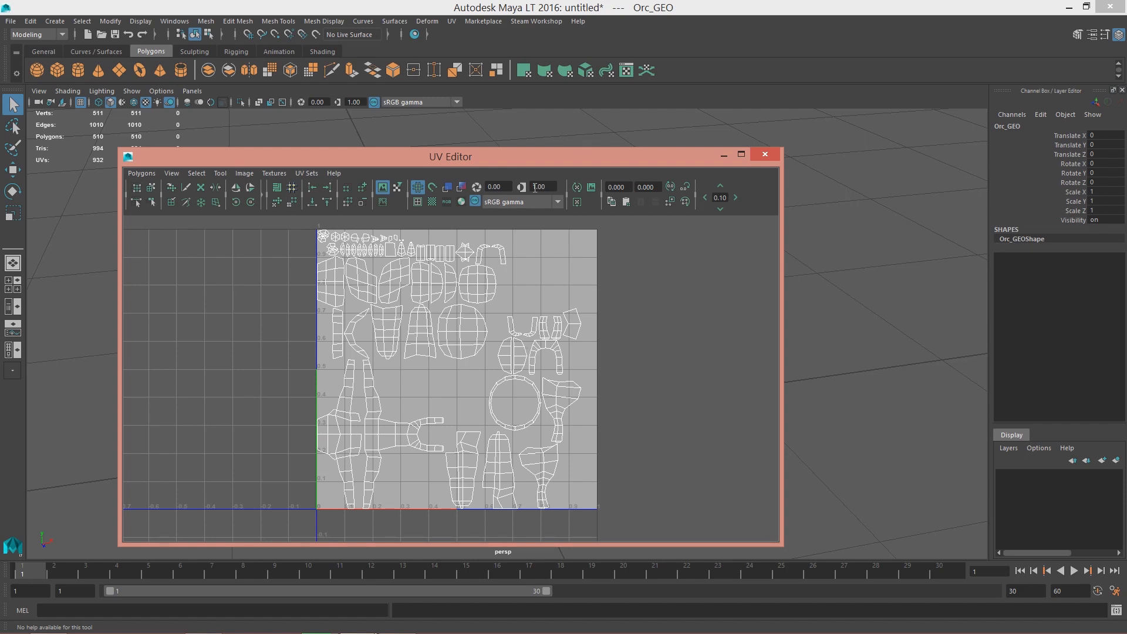
left_click_drag(532, 160, 604, 160)
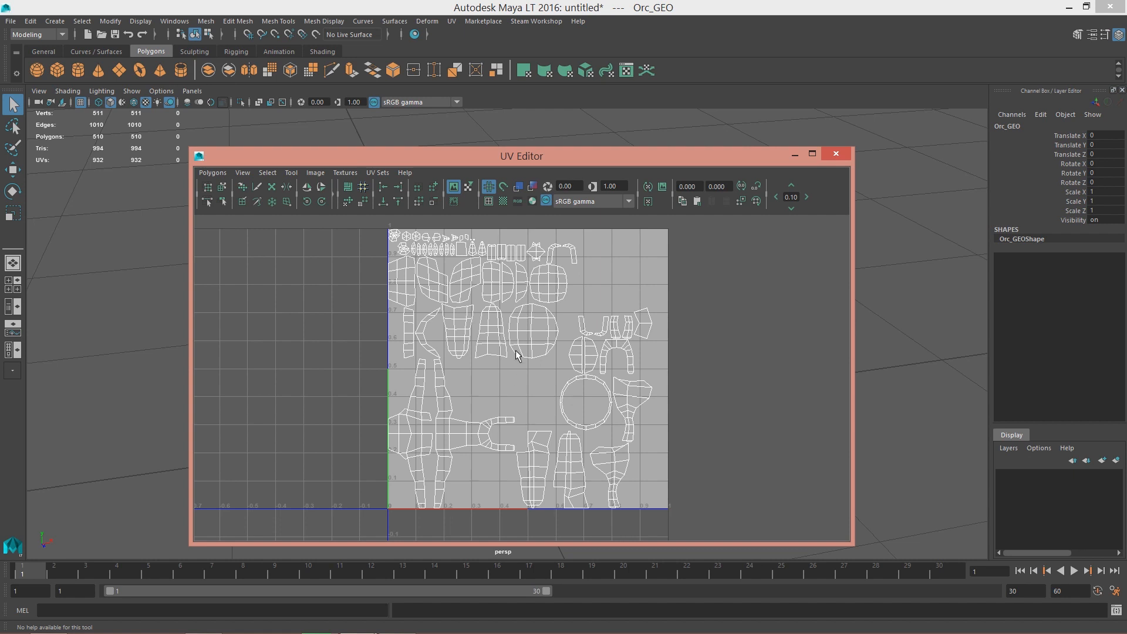
Step: Close the UV Editor and deselect the orc mesh
left_click(835, 154)
left_click(664, 333)
left_click(543, 320)
left_click(1011, 126)
left_click(316, 397)
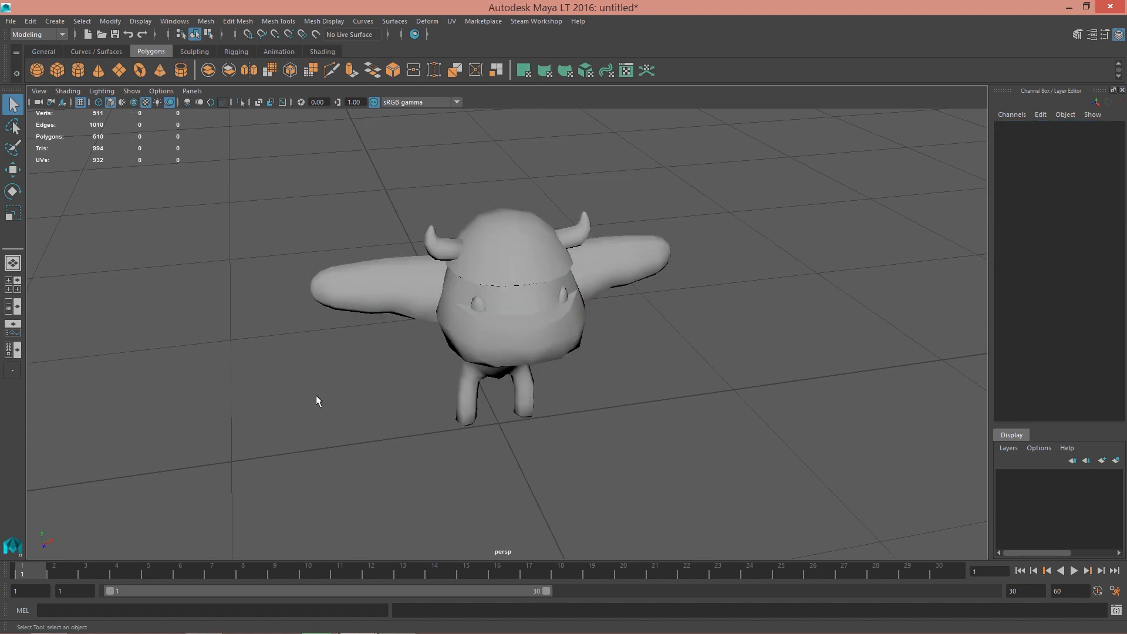
Step: Select the orc mesh, toggle Backface Culling in the viewport shading and check the mesh from the front
left_click(367, 311)
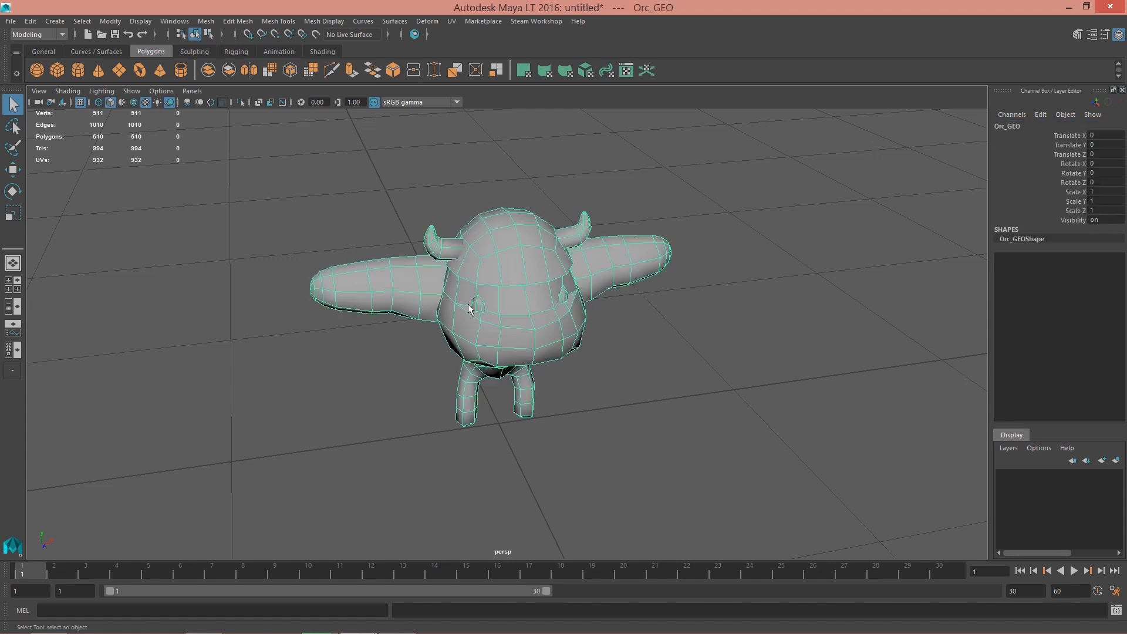
left_click(75, 90)
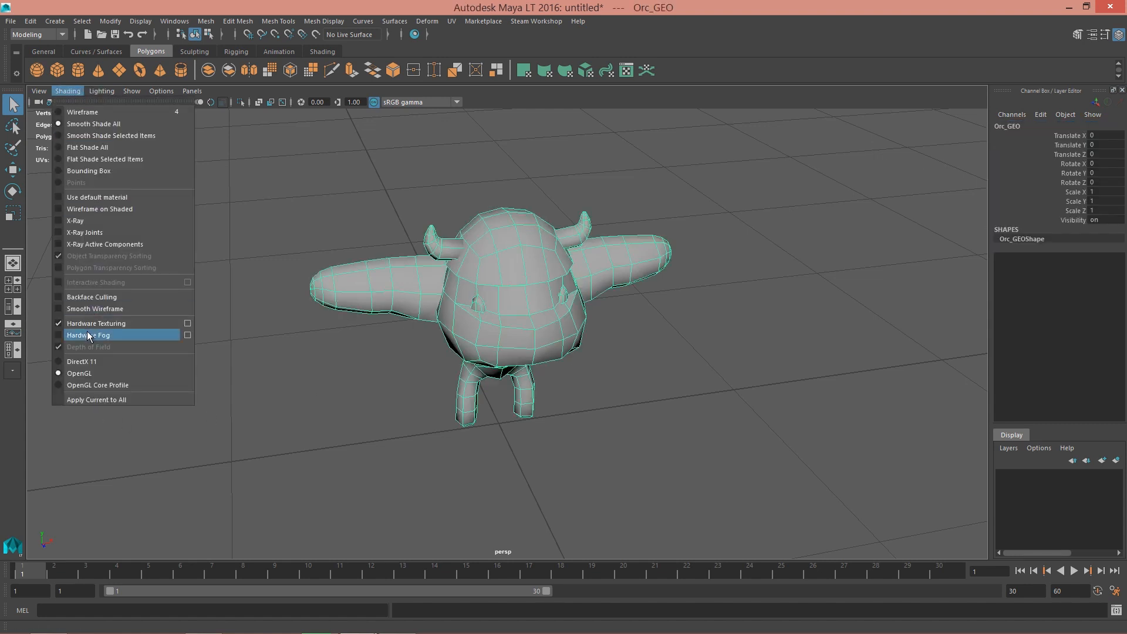
left_click(93, 298)
left_click(396, 351)
mouse_move(396, 351)
left_mouse_down("alt")
mouse_move(274, 325)
mouse_move(317, 334)
mouse_move(296, 331)
left_mouse_up("alt")
scroll(276, 326, "up", 3)
left_click_drag(461, 293, 385, 301, "alt")
left_click(385, 300)
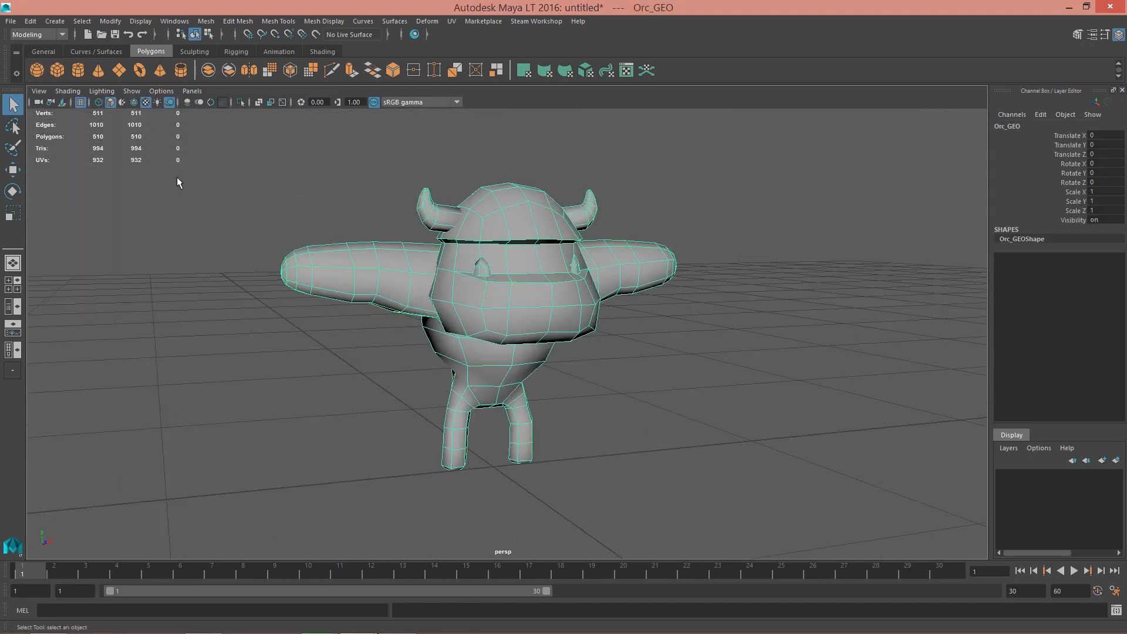
Step: Export the selected orc mesh as FBX to the desktop, overwriting Orc.fbx
left_click(10, 21)
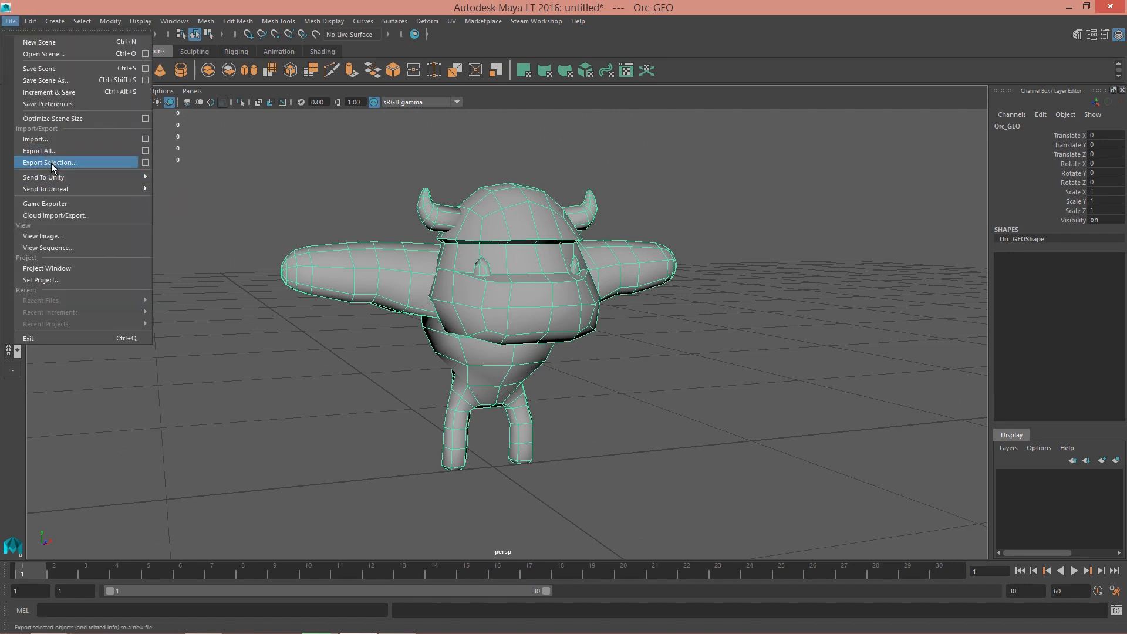
left_click(51, 163)
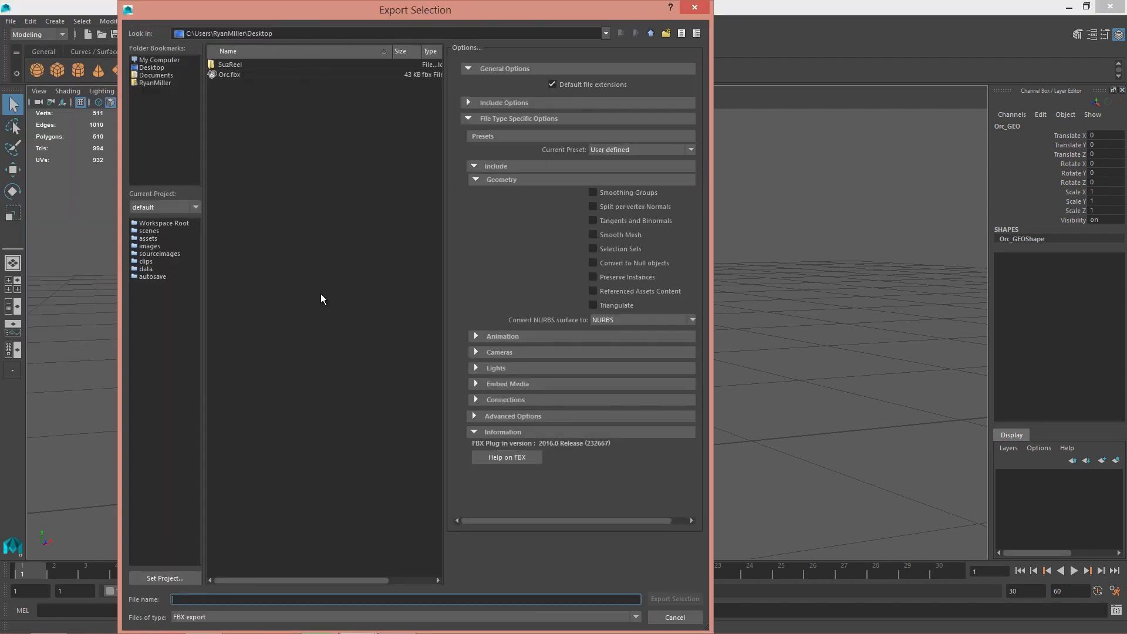
left_click(233, 75)
left_click(500, 338)
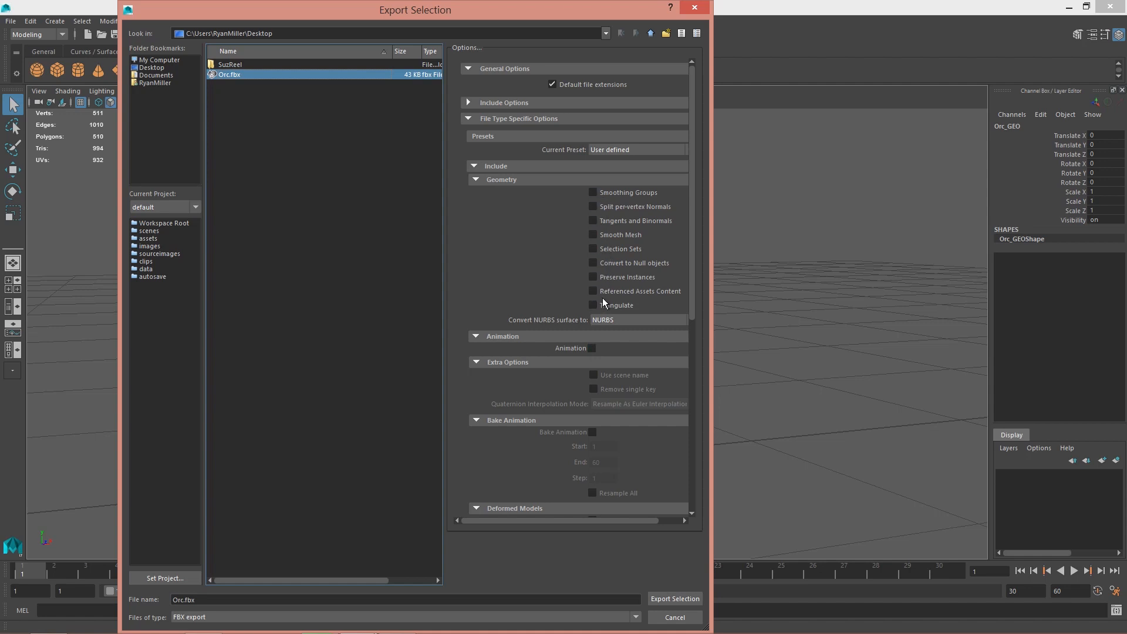
left_click(565, 337)
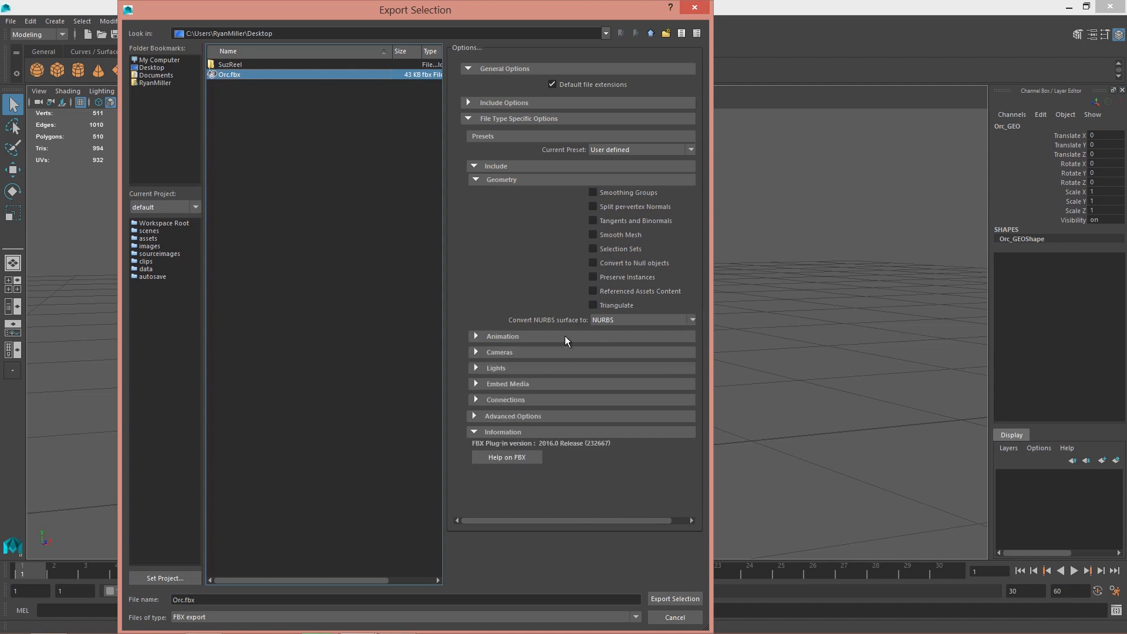
left_click(512, 182)
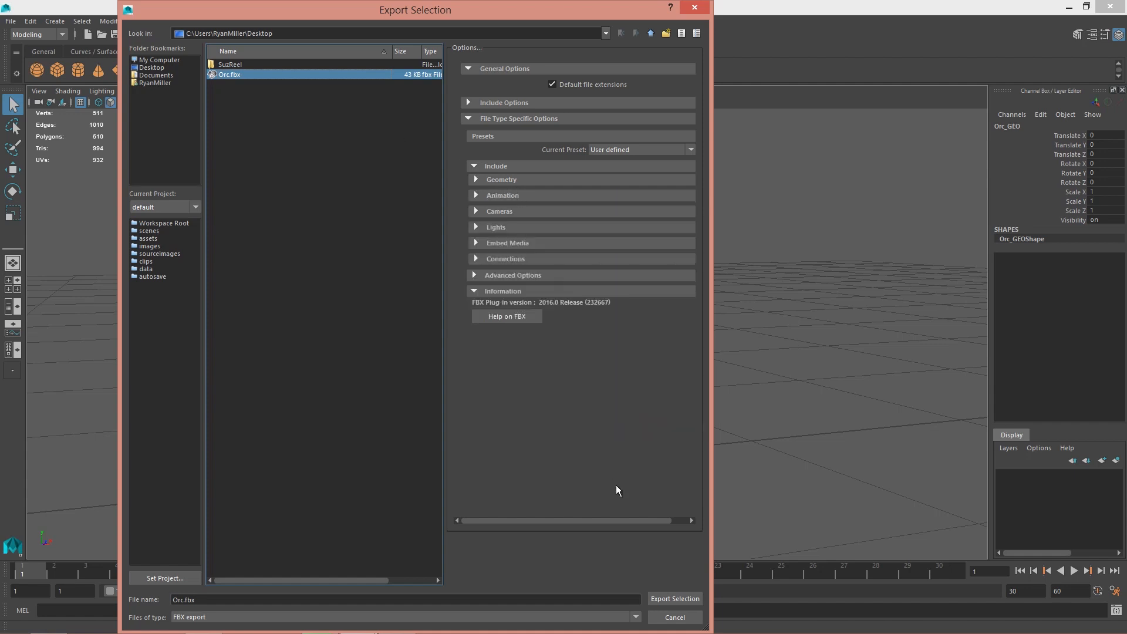
left_click(657, 593)
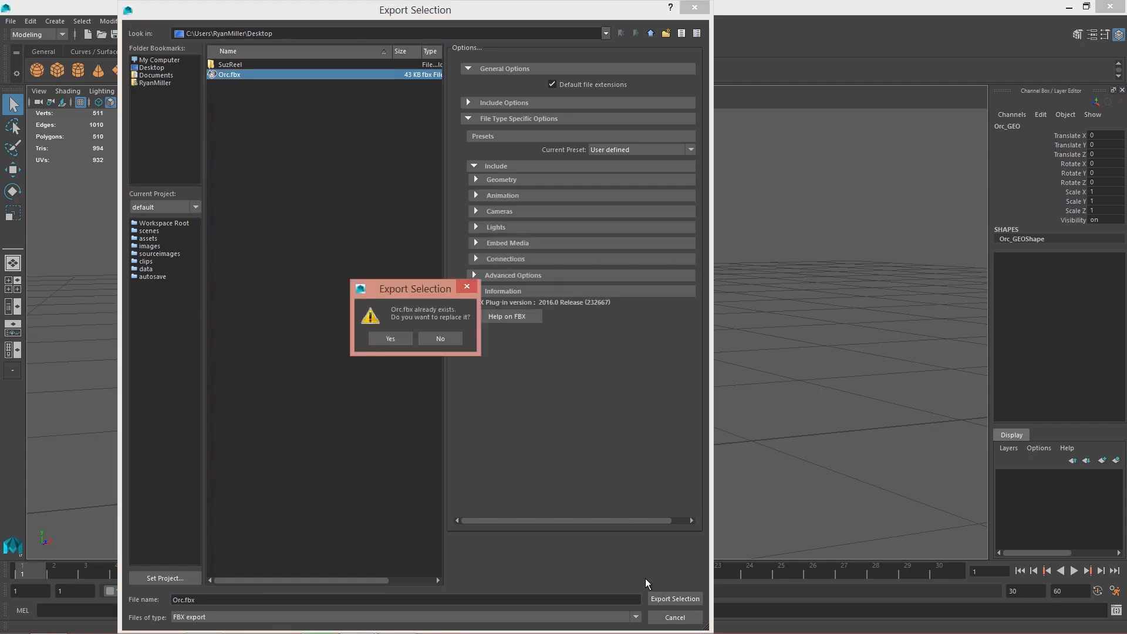
left_click(390, 339)
Step: Switch to Substance Painter and create a project from Orc.fbx with the DirectX normal map format and 1024 document resolution
key("alt+Tab")
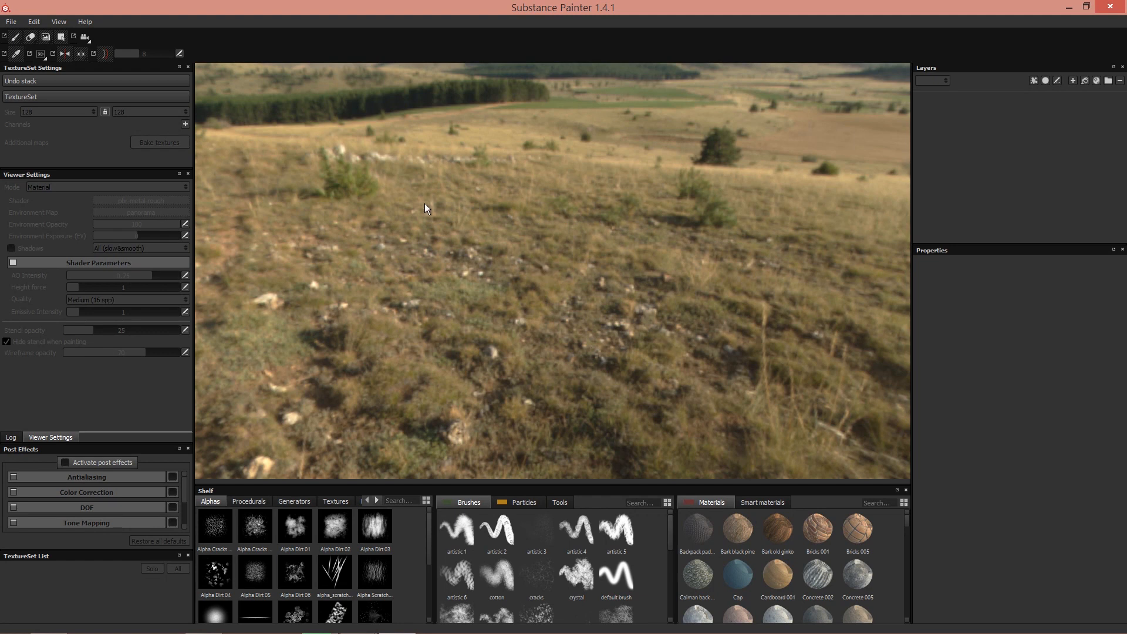
left_click(10, 22)
left_click(19, 34)
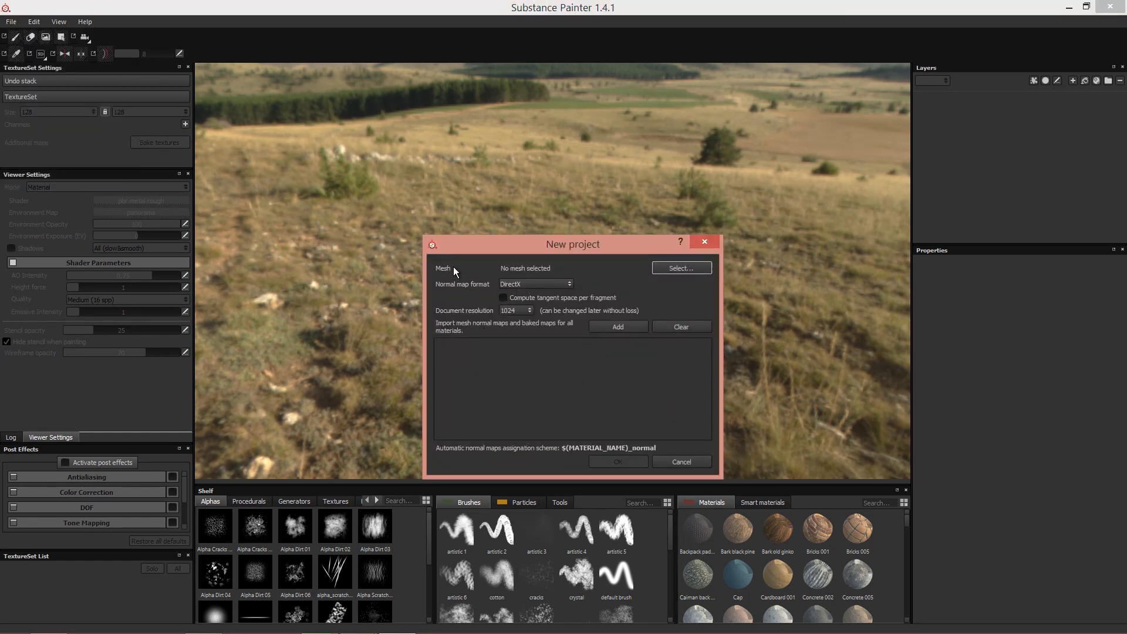
left_click(680, 268)
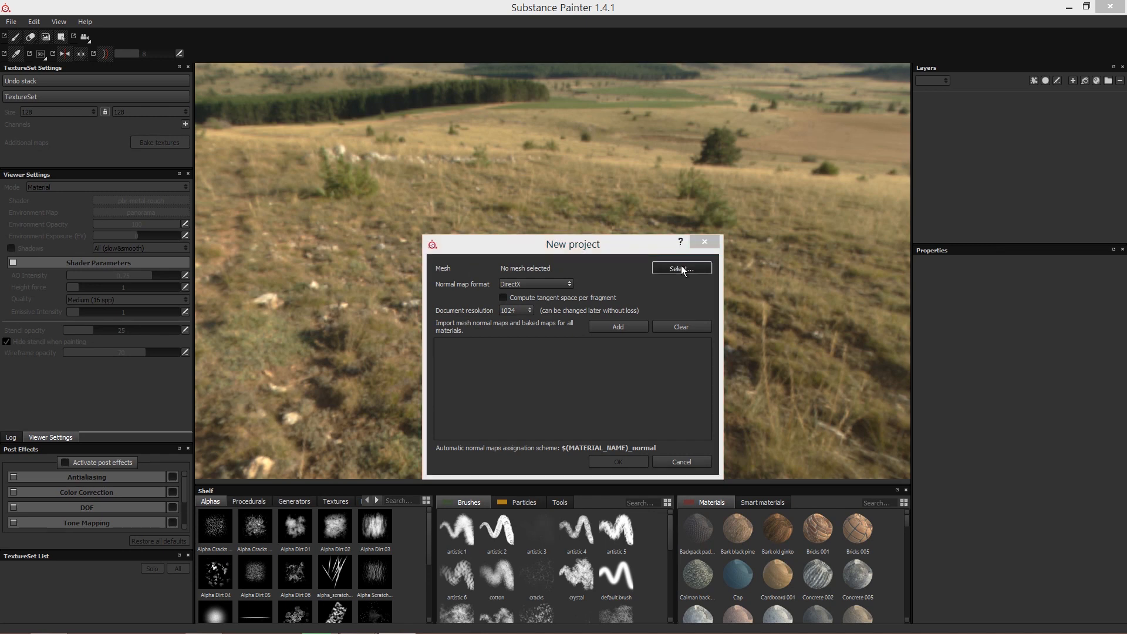
double_click(570, 333)
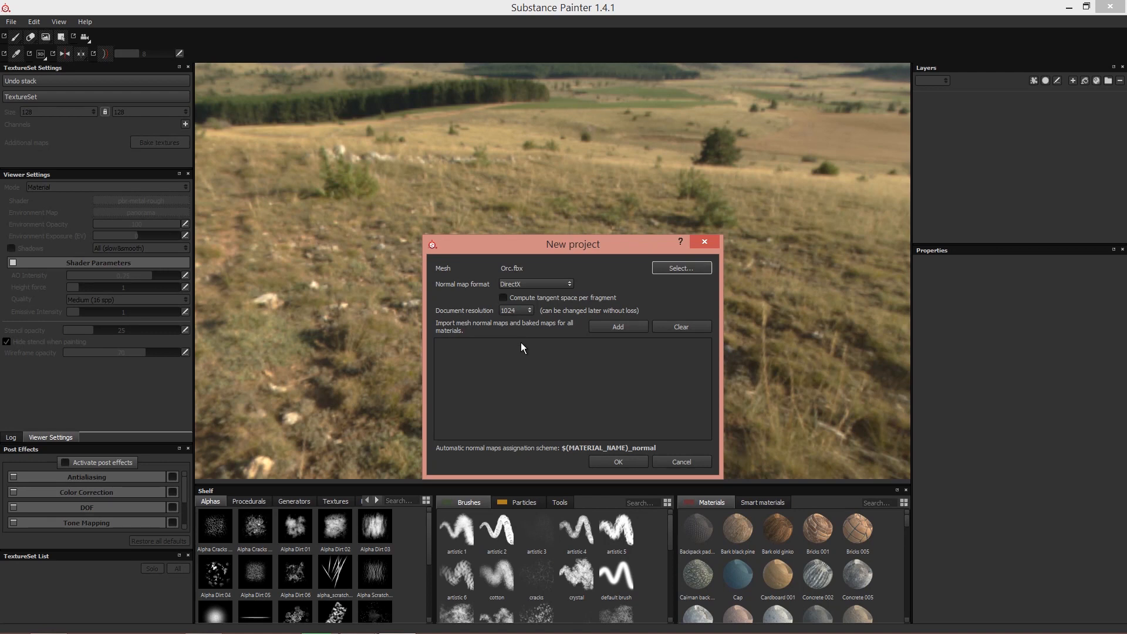
left_click(533, 369)
left_click(602, 460)
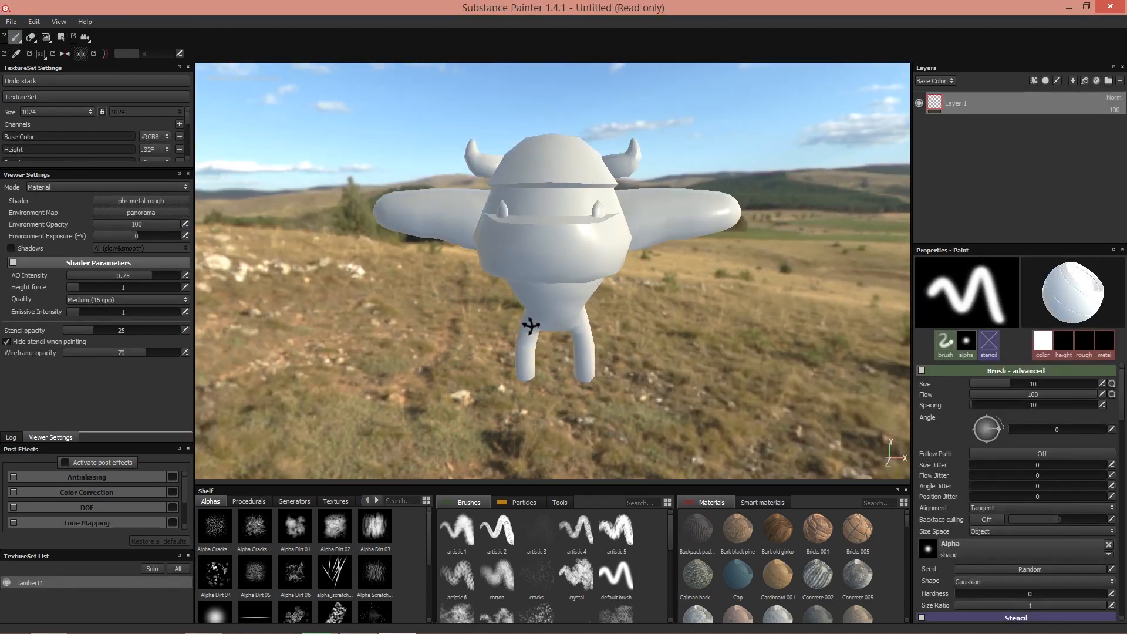
Step: Examine the imported orc from several sides and display it in the combined 3D/2D view with its UV layout
left_click_drag(645, 310, 671, 322, "alt")
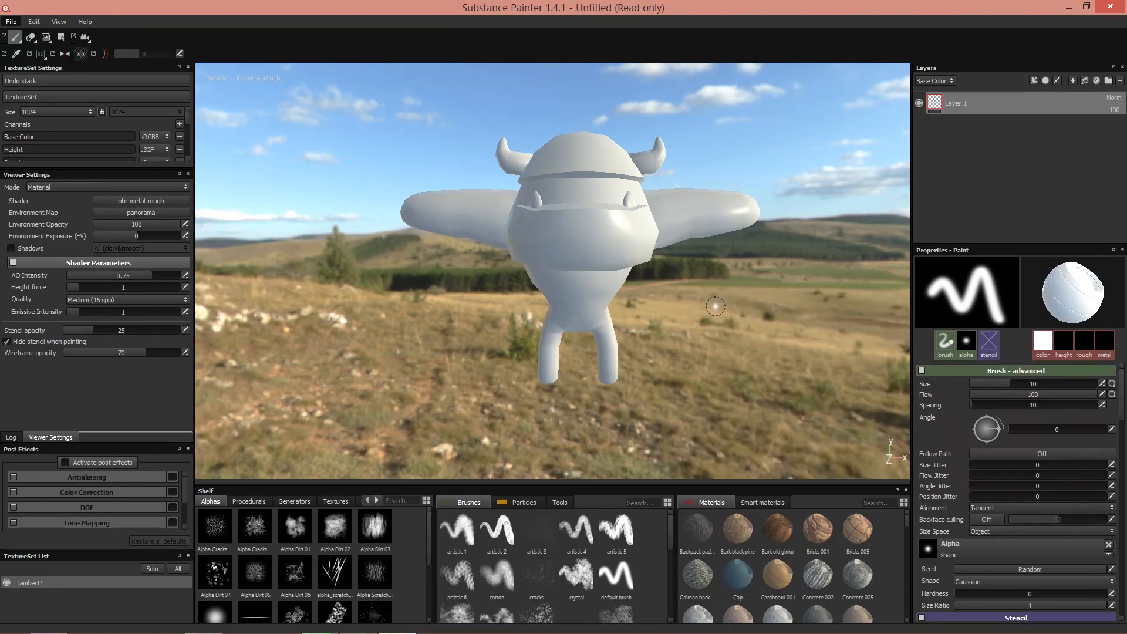
left_click_drag(728, 311, 753, 307, "alt")
right_click_drag(753, 307, 766, 344, "alt")
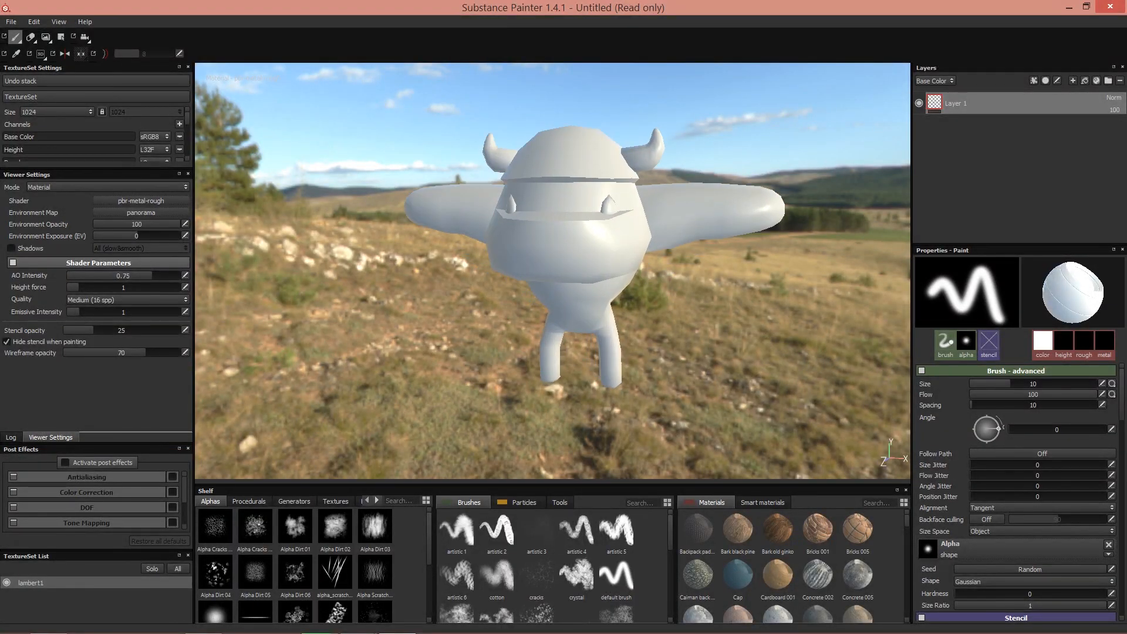
middle_click_drag(663, 263, 651, 323, "alt")
left_click_drag(652, 324, 695, 311, "alt")
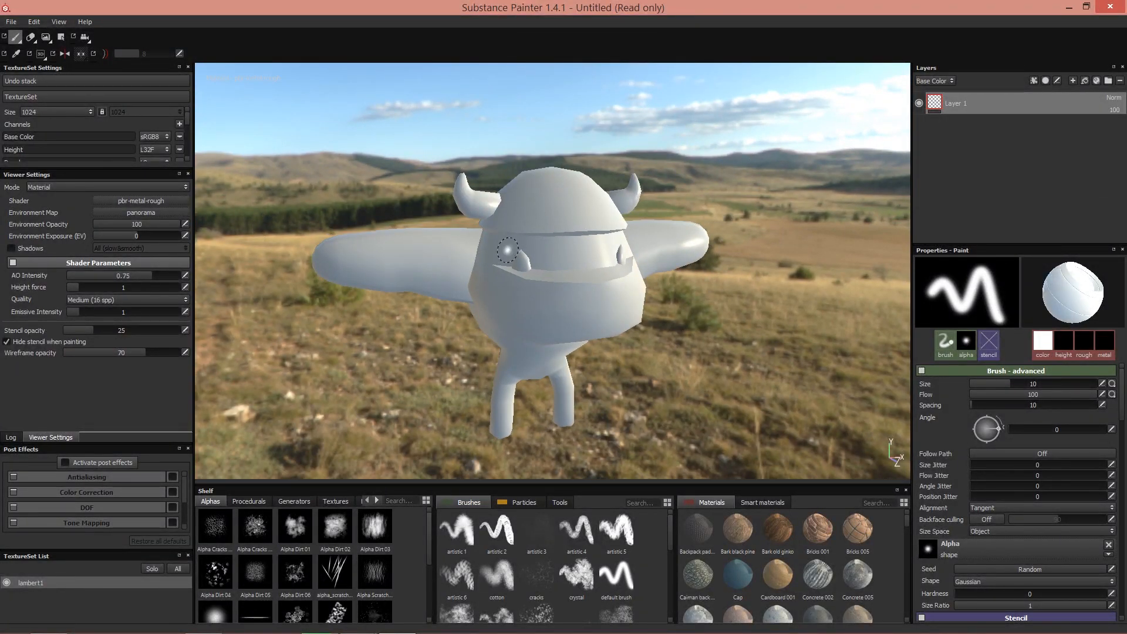
left_click(38, 56)
left_click(40, 54)
left_click(37, 54)
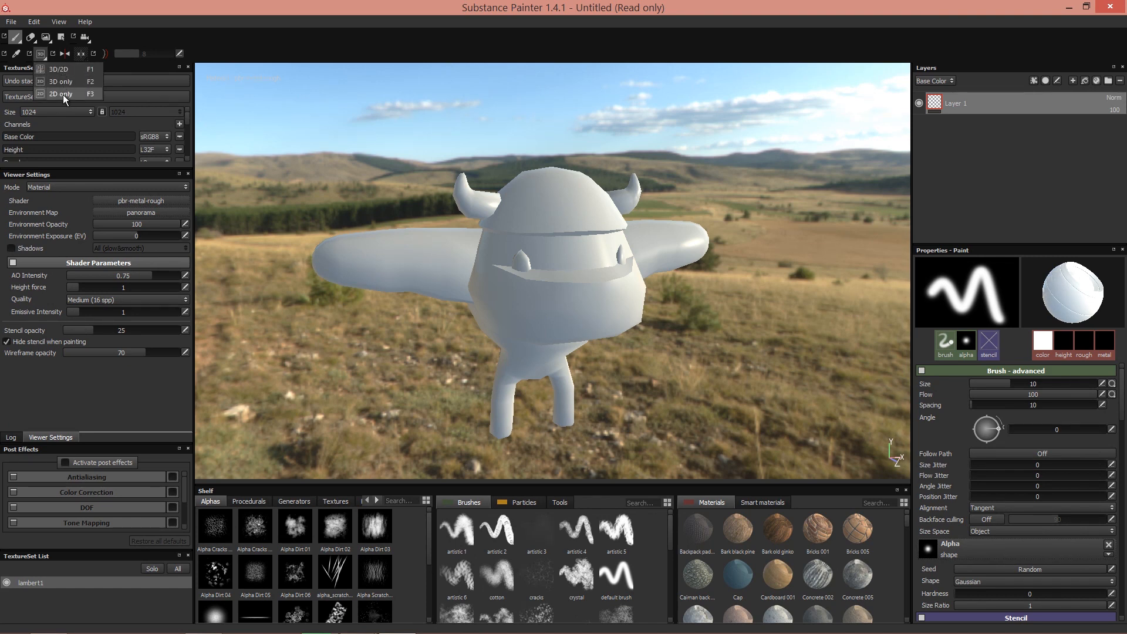
left_click(66, 71)
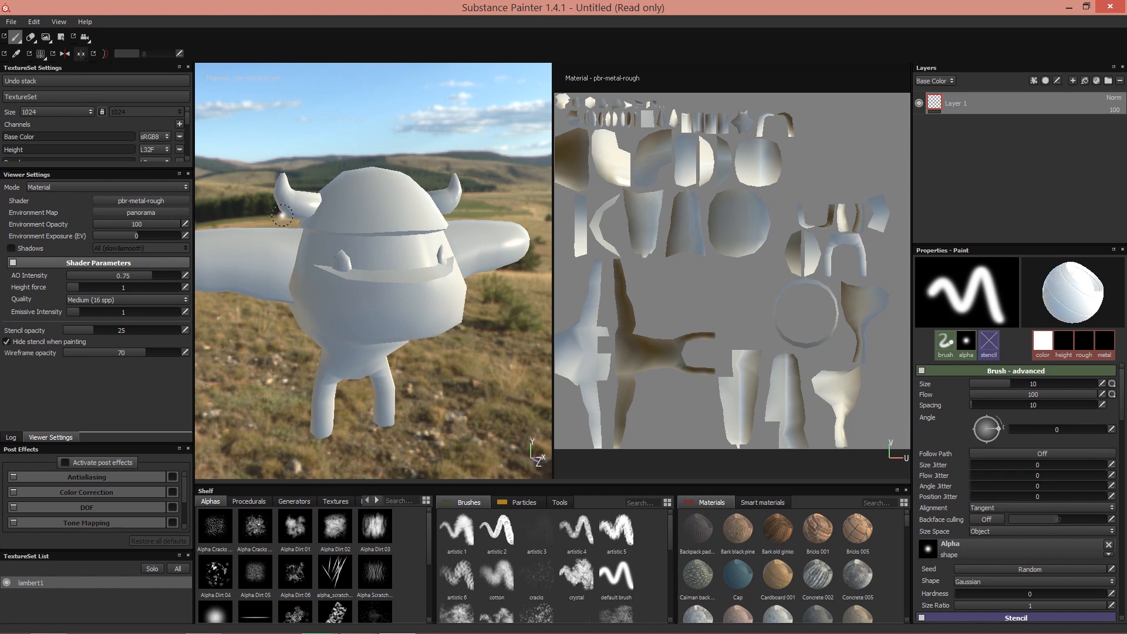
Step: Compare the 3D-only view with the combined 3D/2D view, finishing in 3D only
left_click(40, 54)
left_click(61, 84)
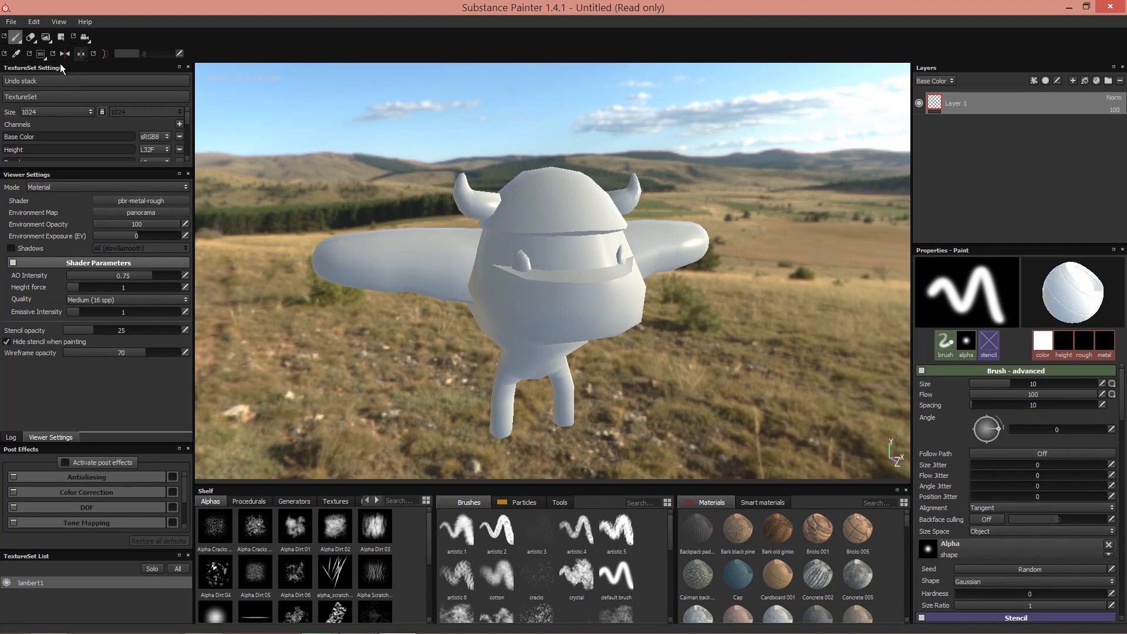
left_click(44, 55)
left_click(56, 72)
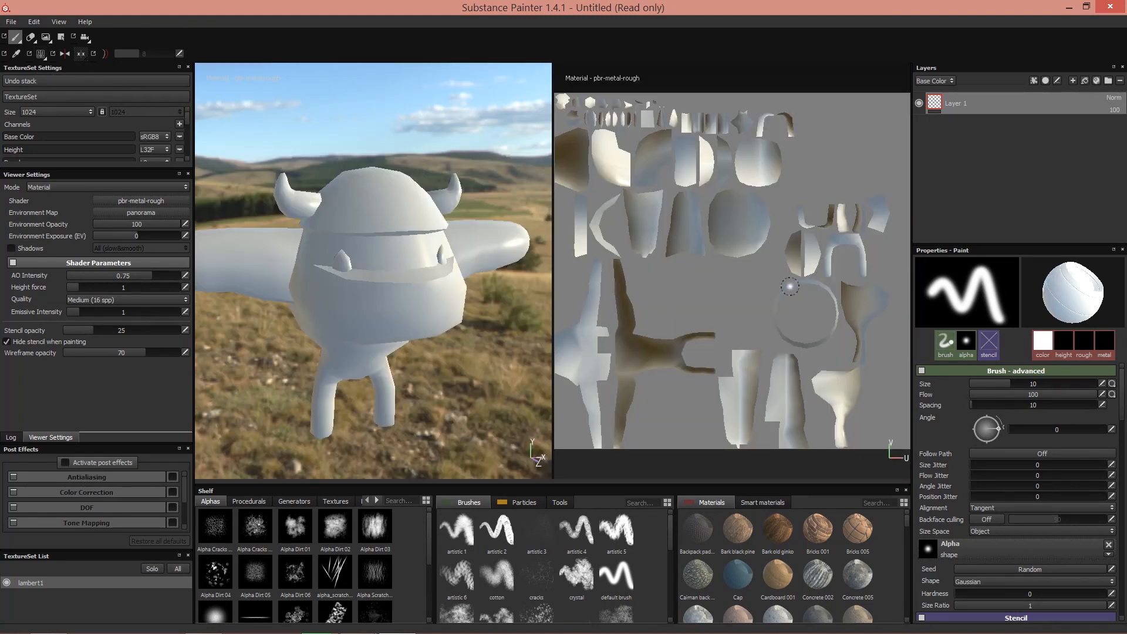
left_click(43, 55)
left_click(56, 81)
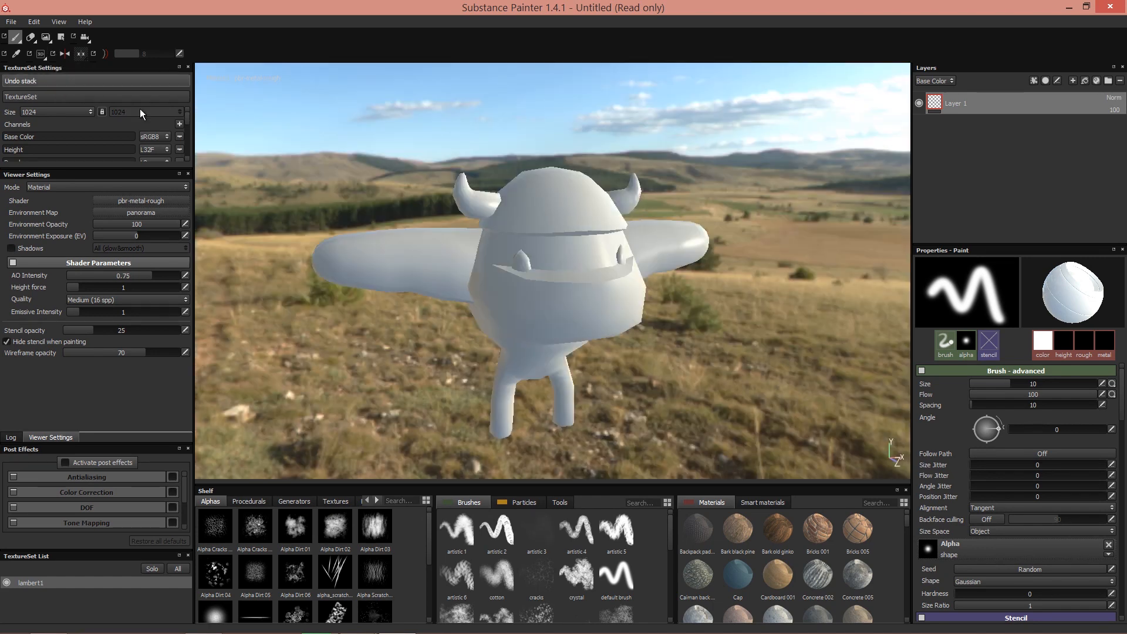
Step: Frame the orc in the viewport and rotate the environment lighting so the trees stand behind the model
key("f")
key("shift")
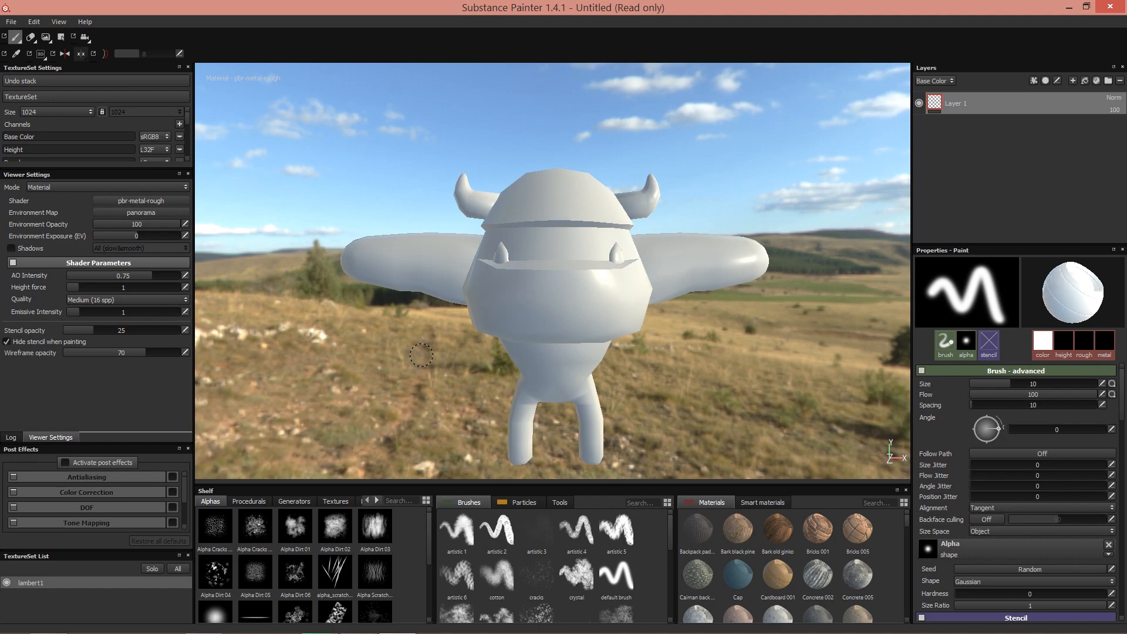
mouse_move(496, 367)
right_mouse_down("shift")
mouse_move(457, 382)
mouse_move(641, 377)
mouse_move(409, 405)
right_mouse_up("shift")
mouse_move(409, 405)
left_mouse_down("alt")
mouse_move(516, 394)
mouse_move(397, 382)
mouse_move(368, 363)
left_mouse_up("alt")
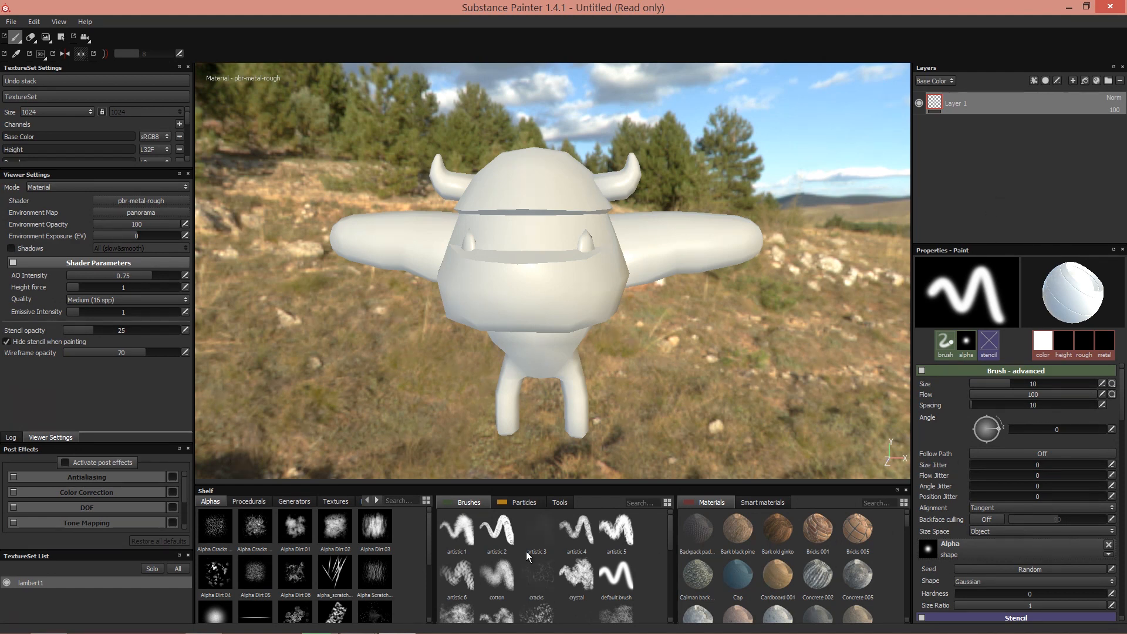
left_click_drag(387, 337, 389, 358, "alt")
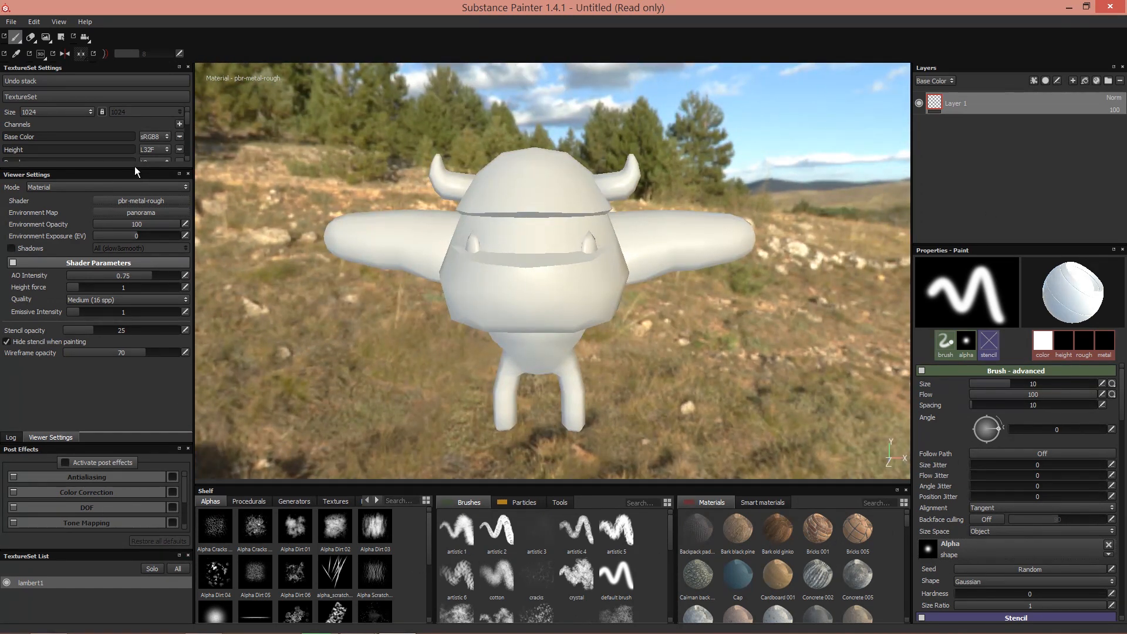
Step: Enlarge the TextureSet Settings area to show all channels and the additional map slots down to the thickness map
left_click_drag(135, 168, 122, 274)
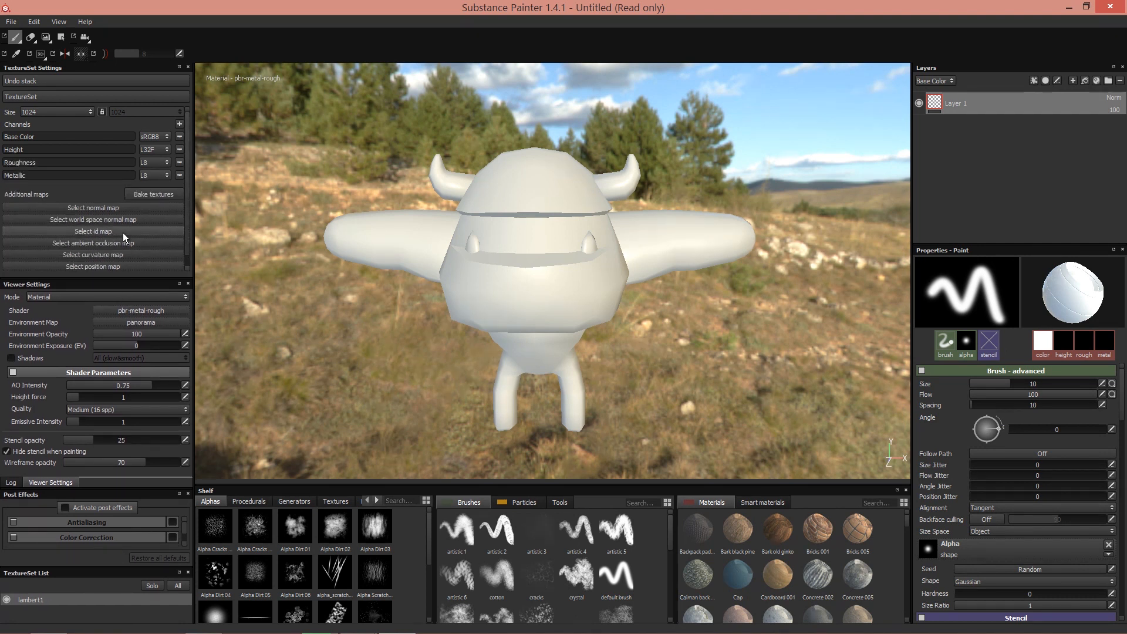
scroll(122, 232, "down", 1)
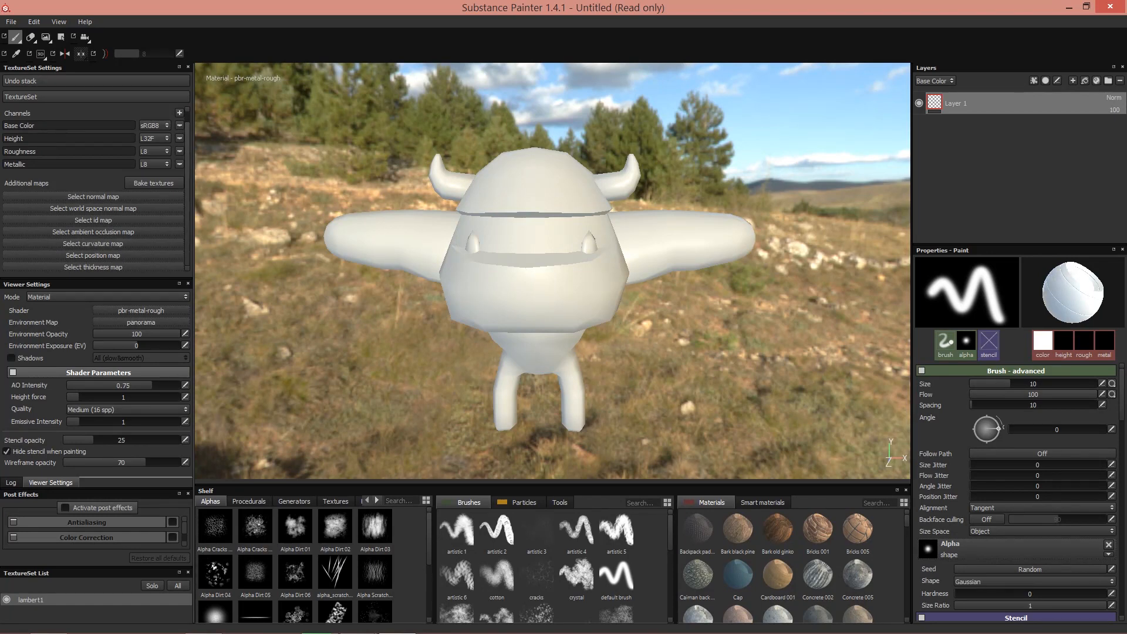
left_click_drag(393, 271, 590, 235, "alt")
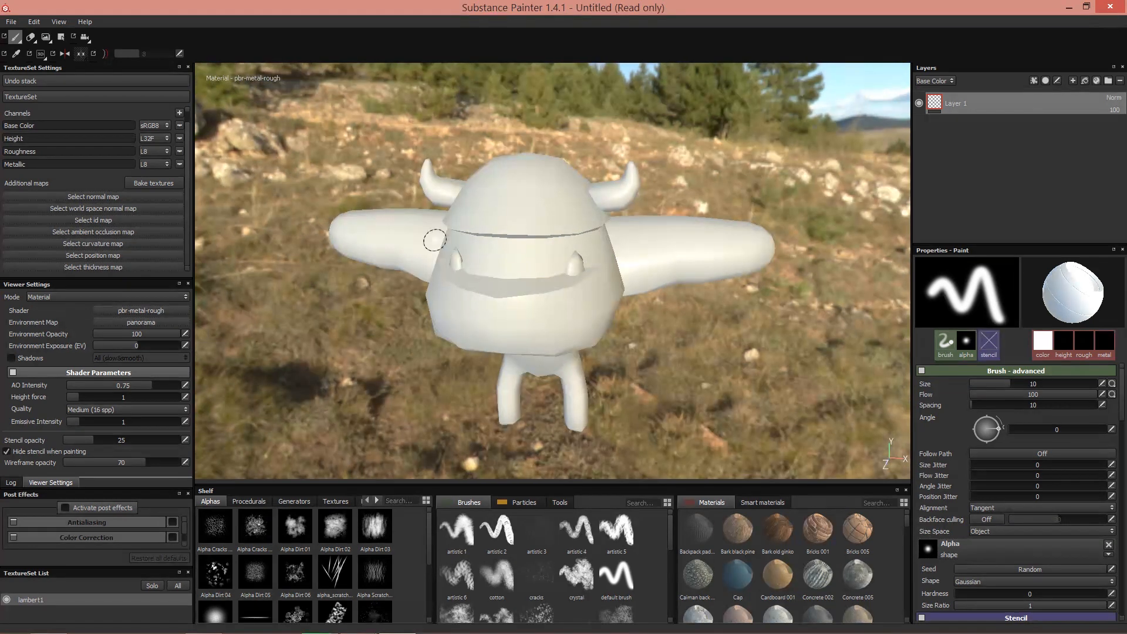
Step: Set up texture baking with a 1024x1024 output size, excluding the Normal, ID and Thickness maps
left_click(176, 185)
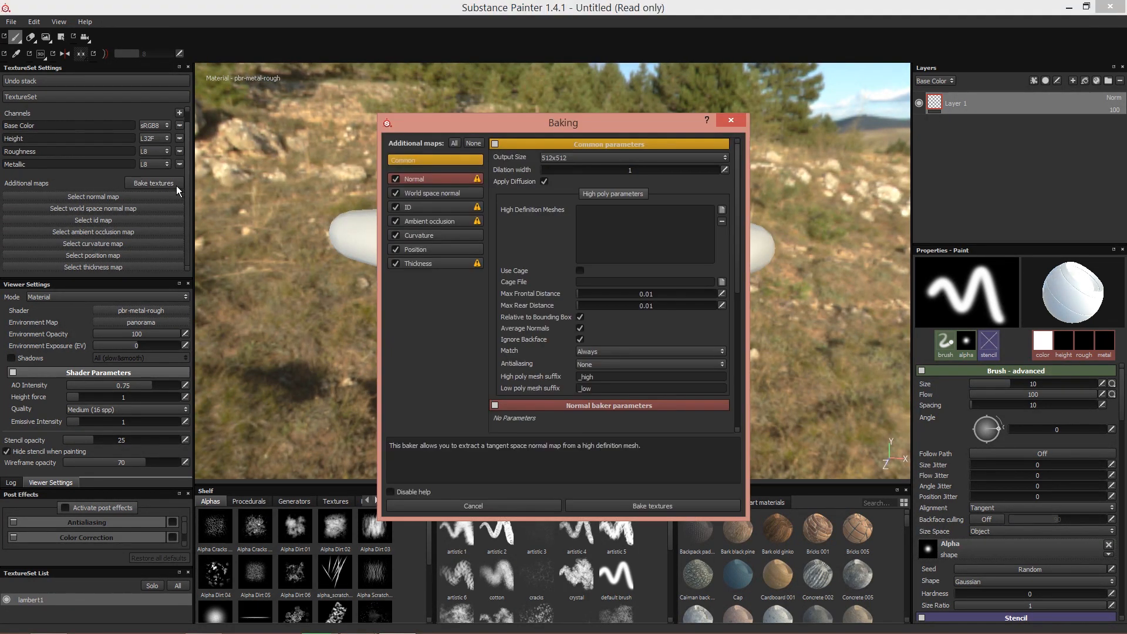
left_click(561, 159)
left_click(568, 209)
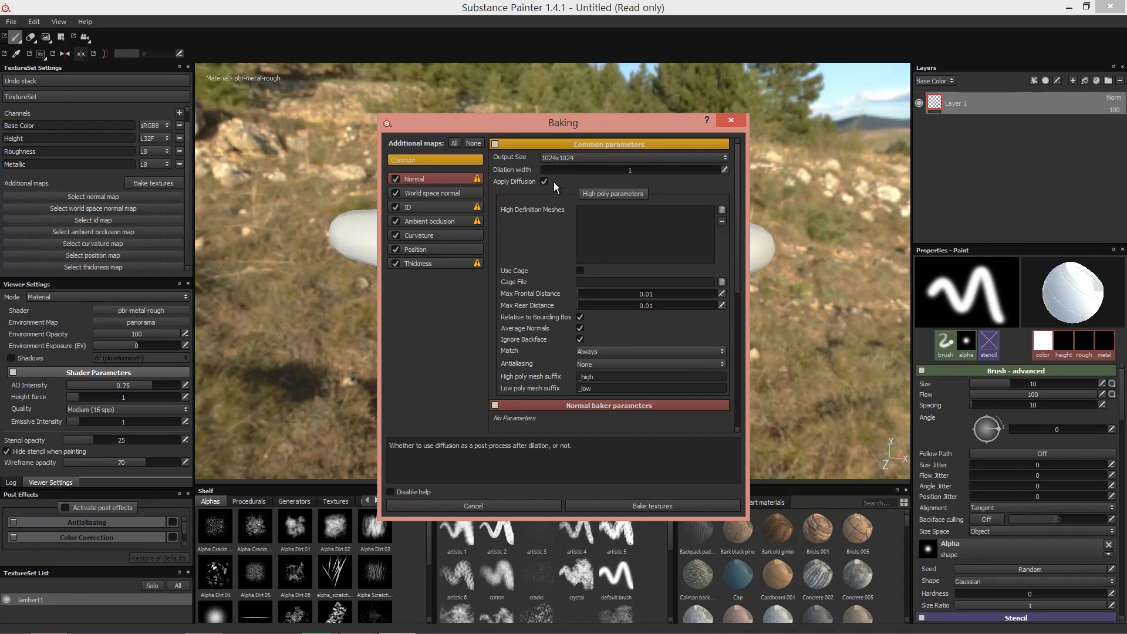
left_click(395, 179)
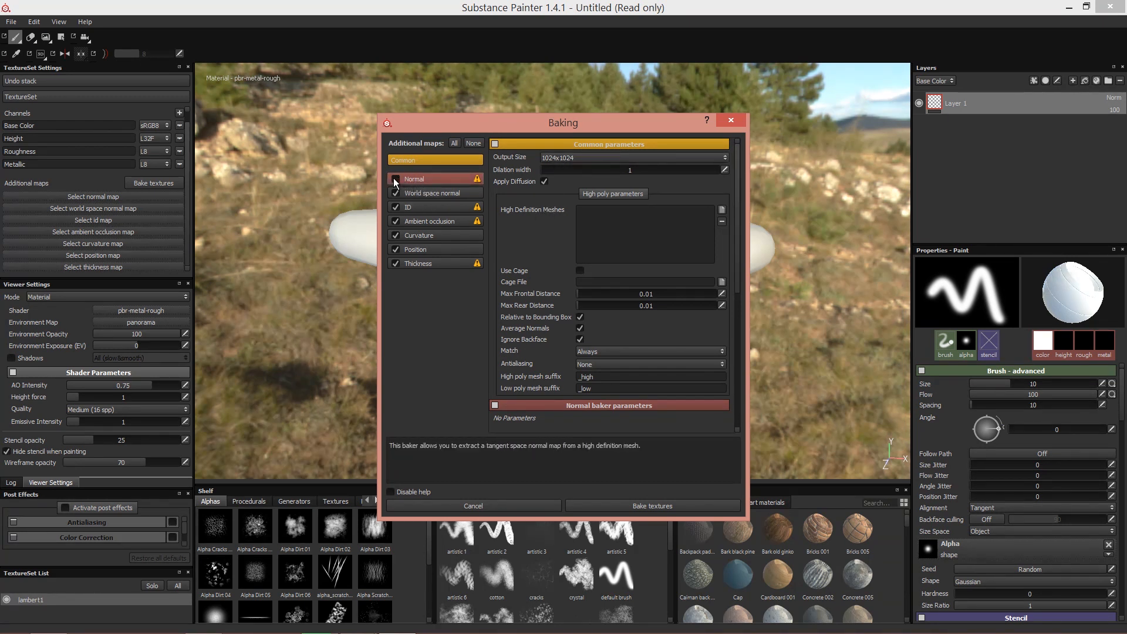
left_click(427, 178)
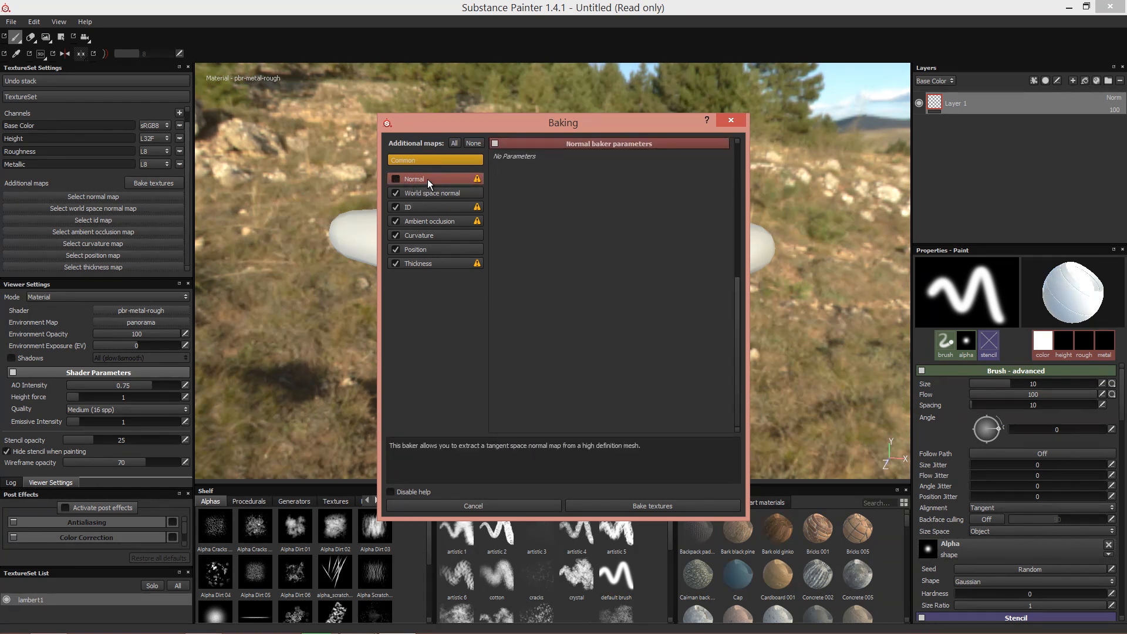
left_click(396, 206)
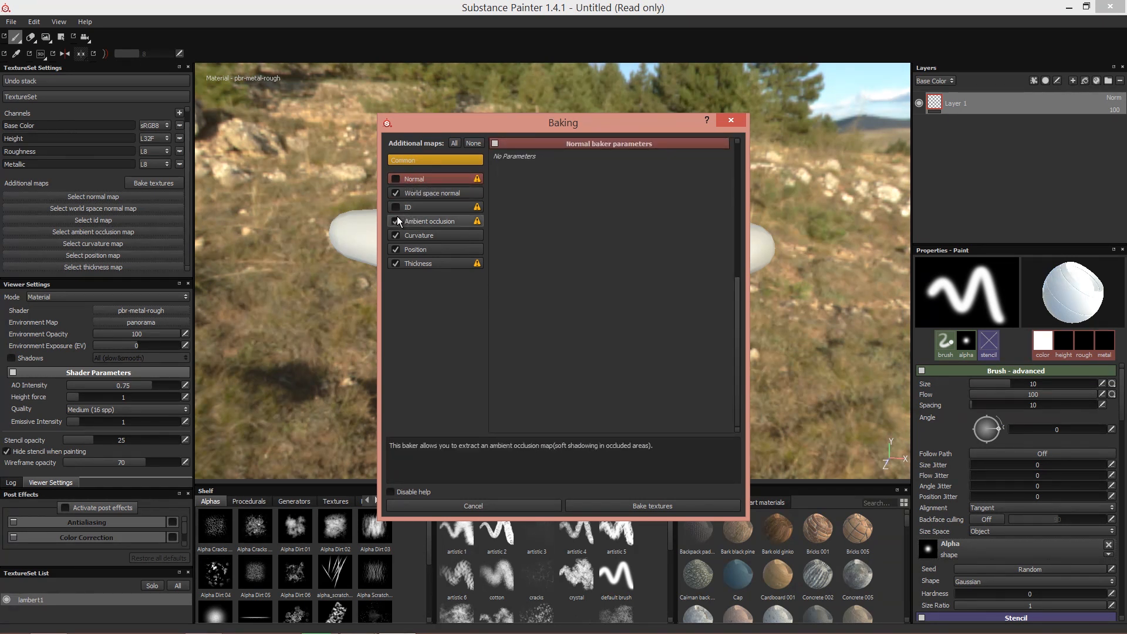
left_click(395, 264)
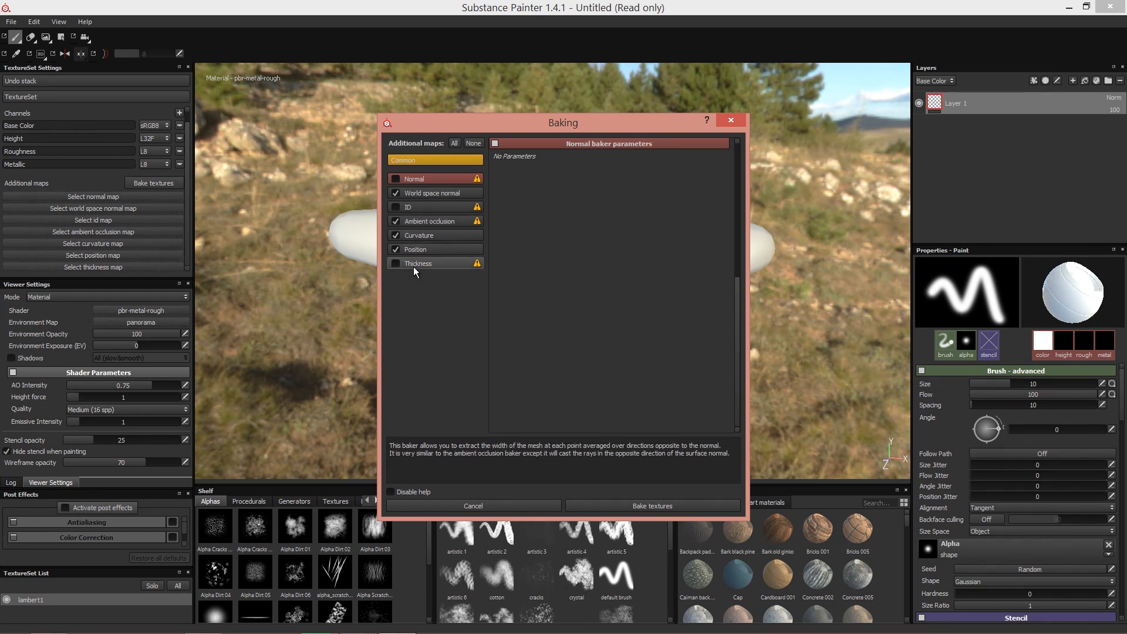
Step: Review the remaining bakers' parameters and bake the world space normal, ambient occlusion, curvature and position maps
left_click(423, 195)
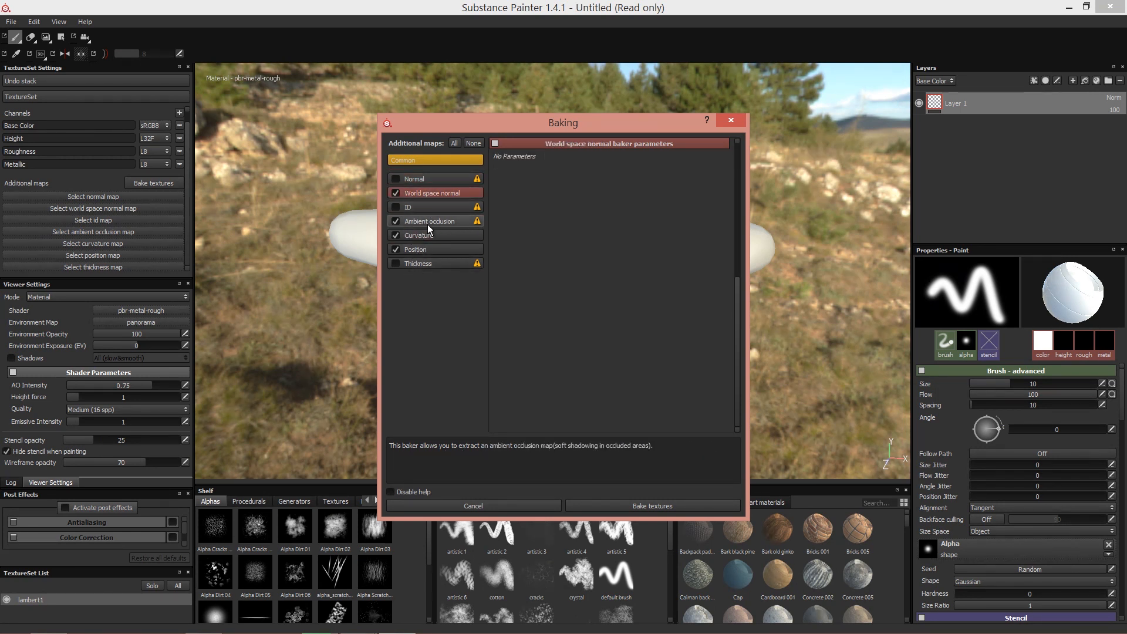
left_click(427, 237)
left_click(426, 246)
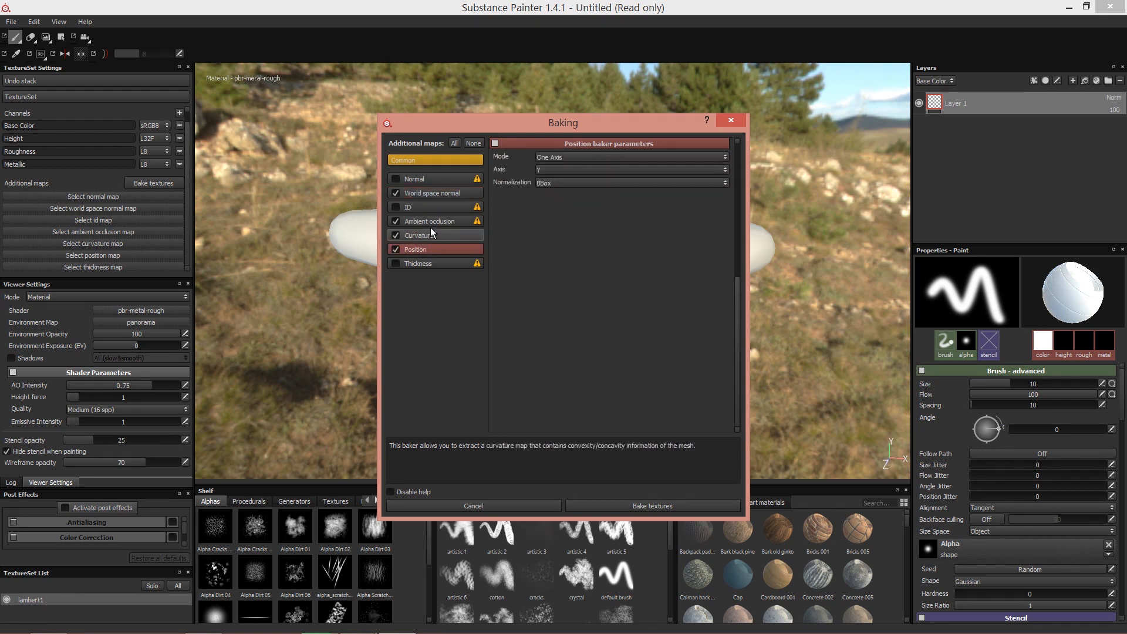
left_click(433, 221)
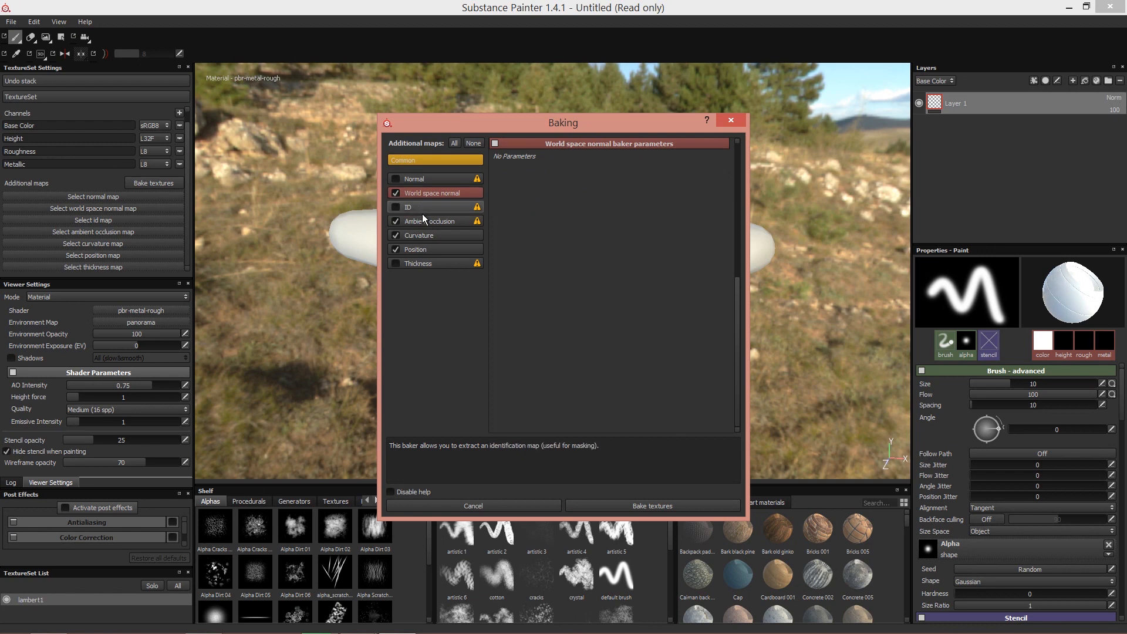
left_click(428, 237)
left_click(429, 246)
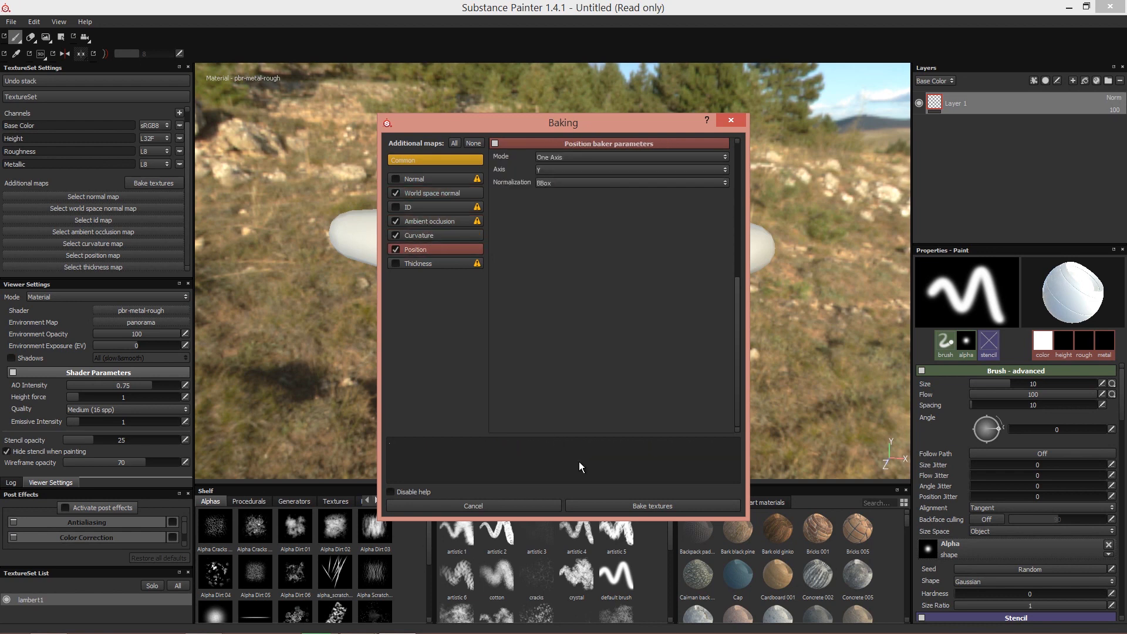
left_click(649, 502)
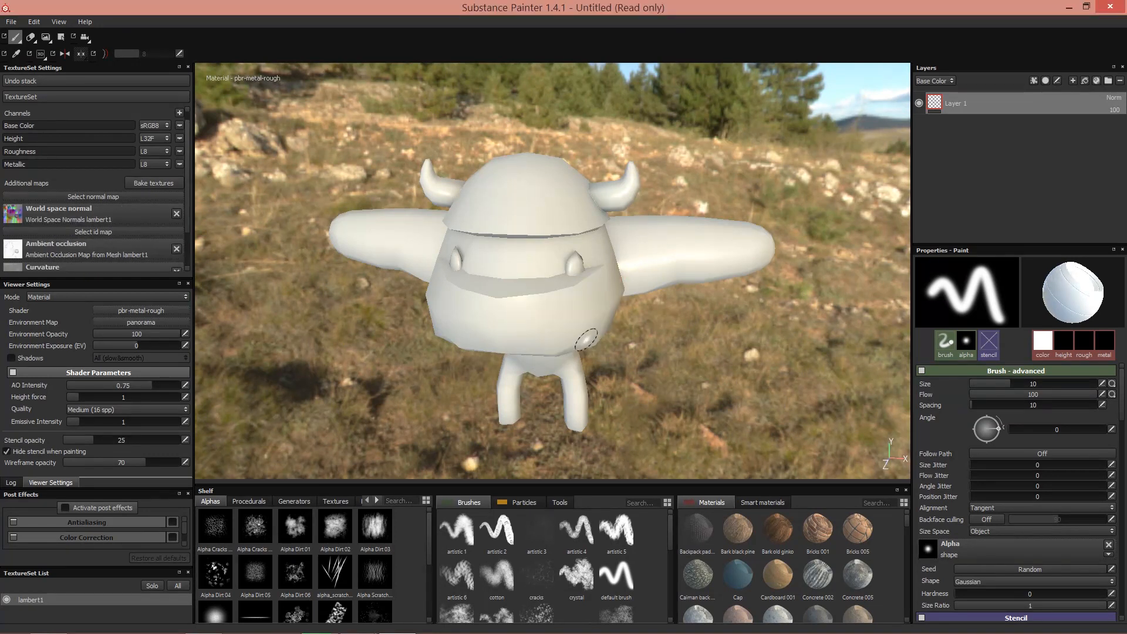
scroll(97, 222, "down", 1)
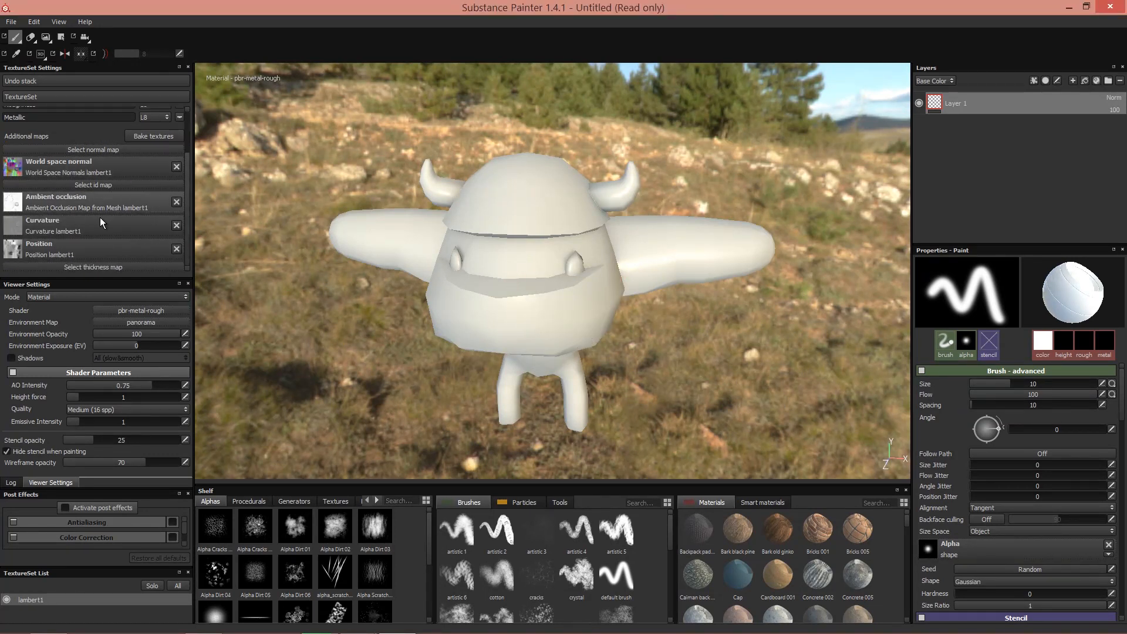
Step: Set the environment opacity to 0 to hide the panorama behind the orc
left_click_drag(328, 329, 646, 281, "alt")
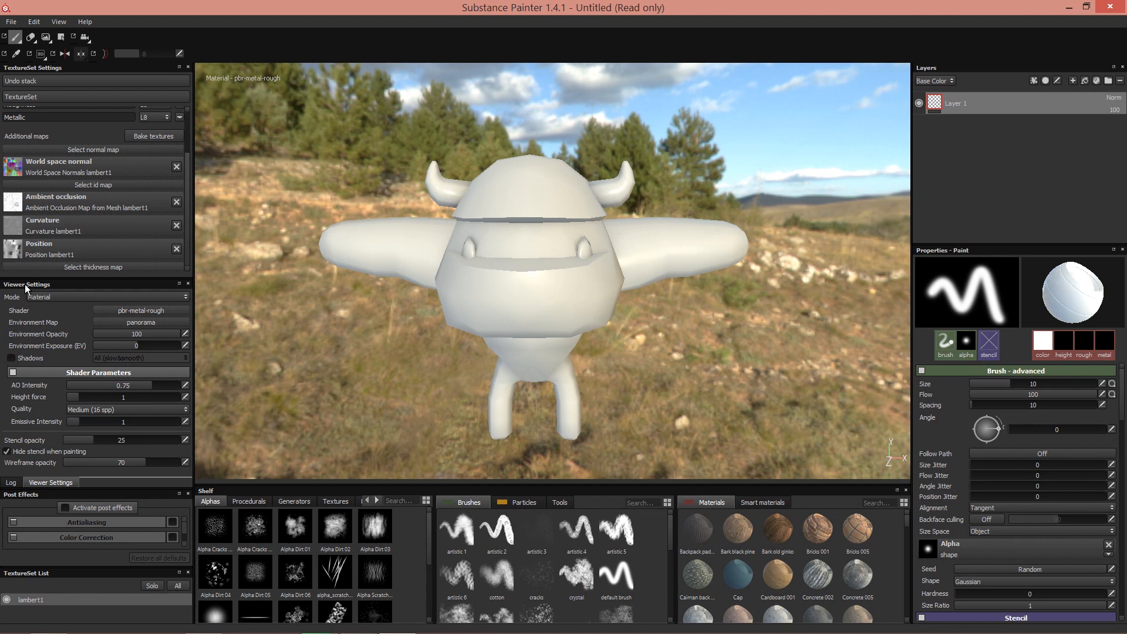
left_click_drag(149, 331, 79, 329)
mouse_move(510, 346)
left_mouse_down("alt")
mouse_move(297, 352)
mouse_move(636, 332)
mouse_move(611, 371)
mouse_move(531, 339)
left_mouse_up("alt")
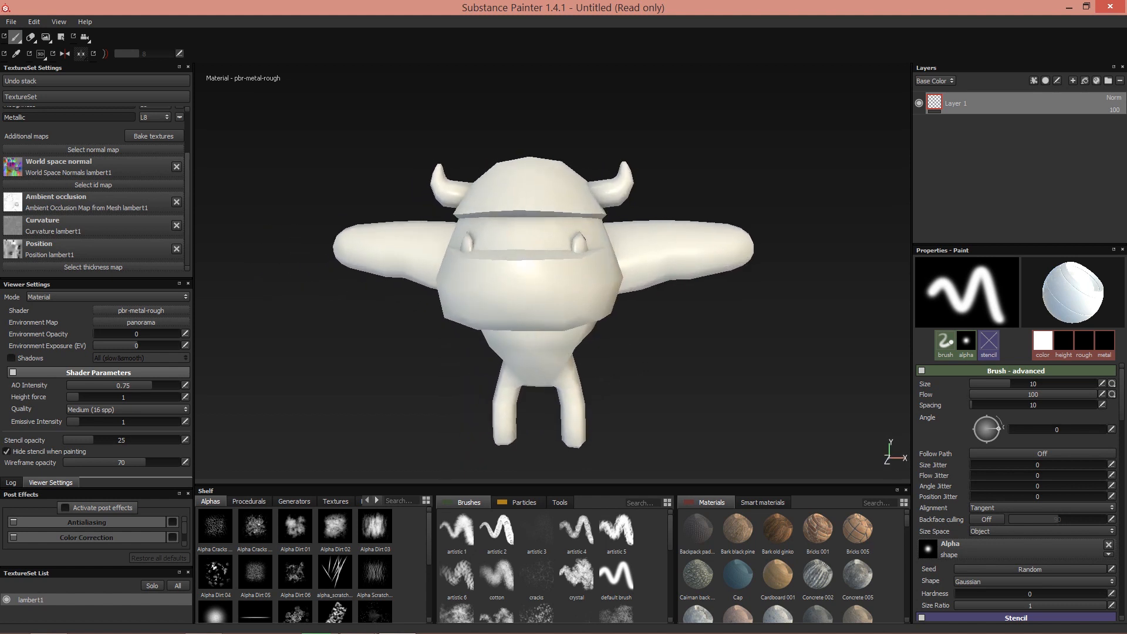
left_click_drag(307, 367, 488, 361, "alt")
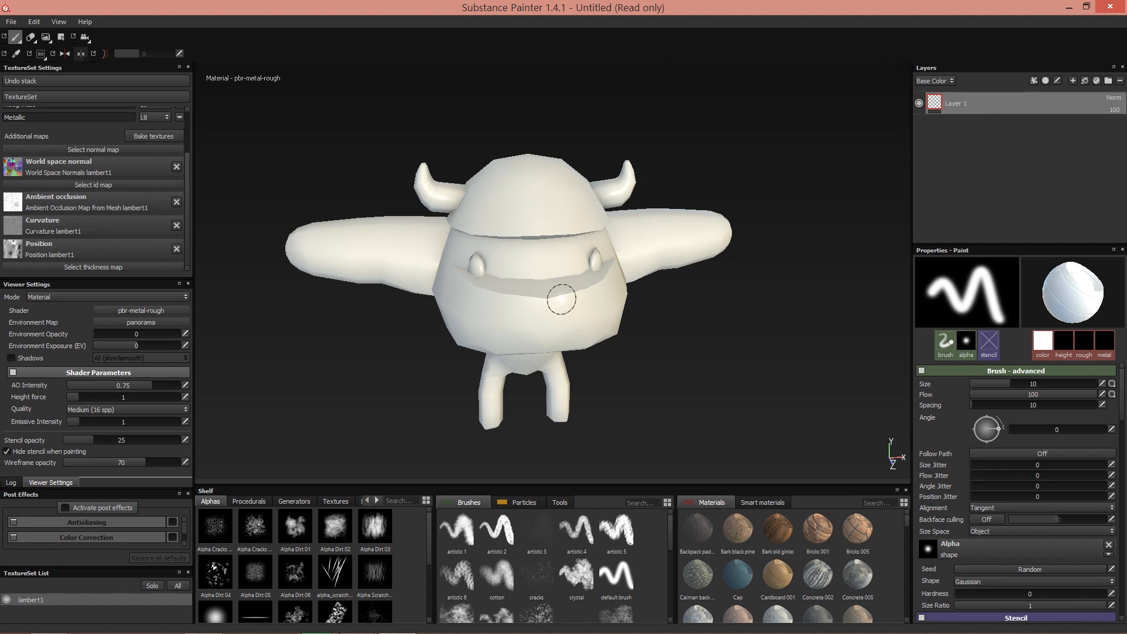
Step: Try a freehand white brush stroke across the orc's head, body and arm on Layer 1, and undo it
mouse_move(531, 328)
left_mouse_down()
mouse_move(548, 211)
mouse_move(446, 258)
mouse_move(378, 324)
mouse_move(417, 296)
mouse_move(489, 285)
left_mouse_up()
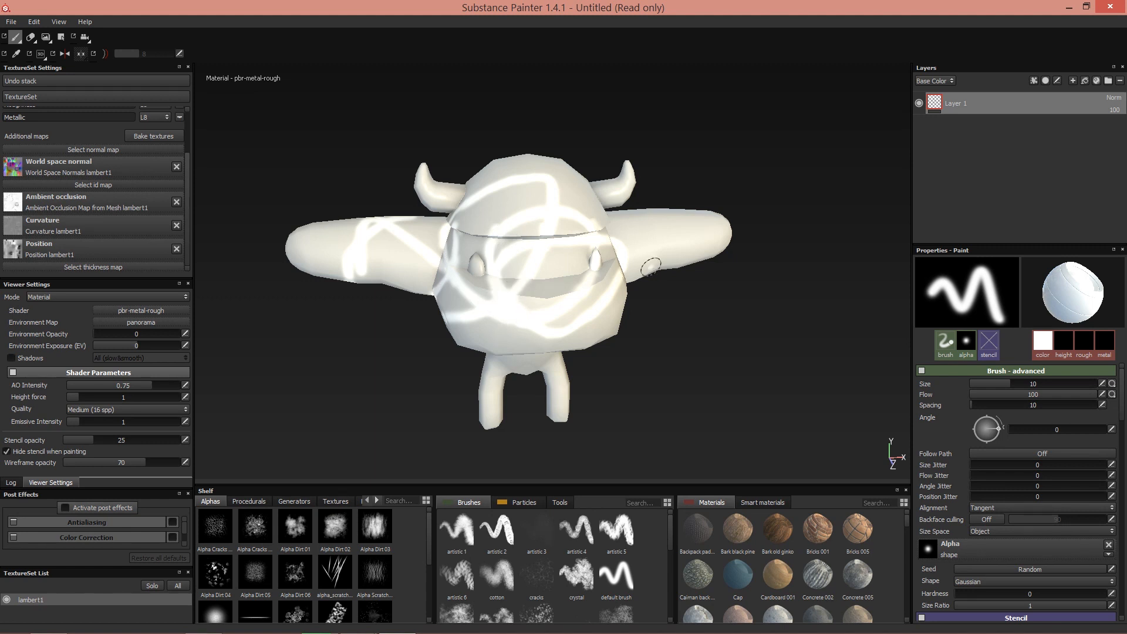
key("ctrl+z")
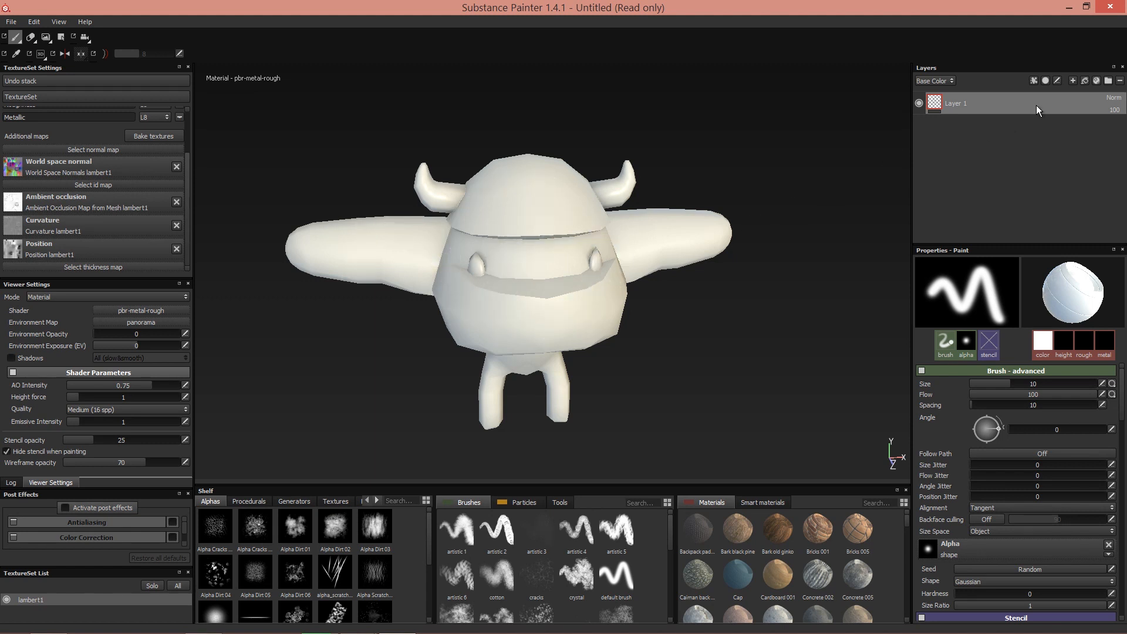
Step: Add a fill layer above Layer 1 and set its base color to saturated red
left_click(1084, 81)
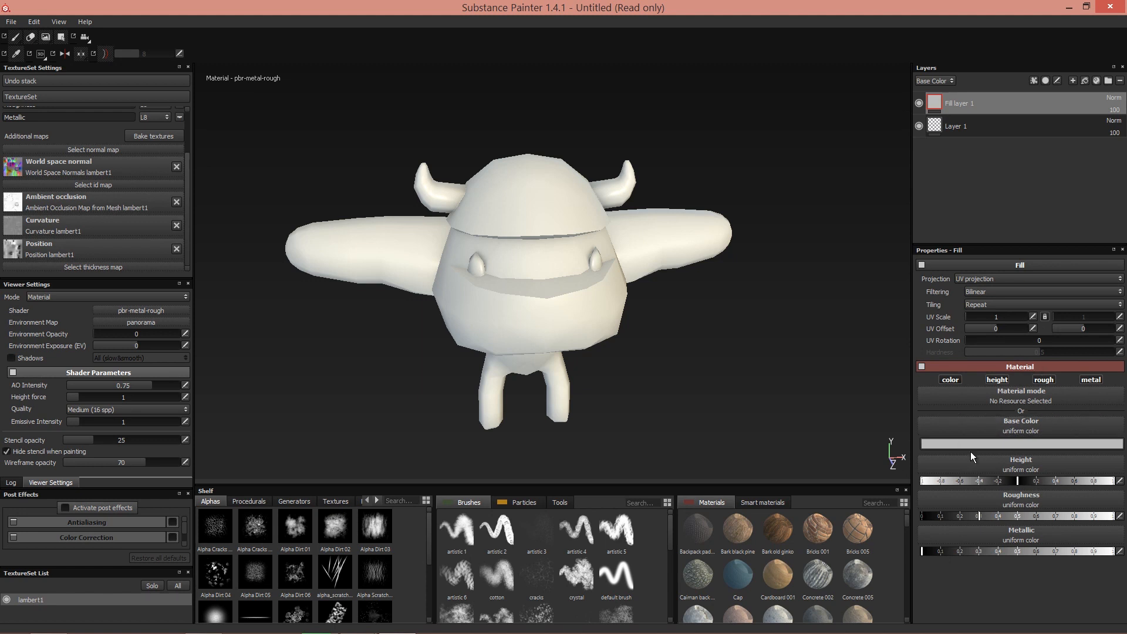
left_click(985, 444)
left_click_drag(942, 439, 992, 402)
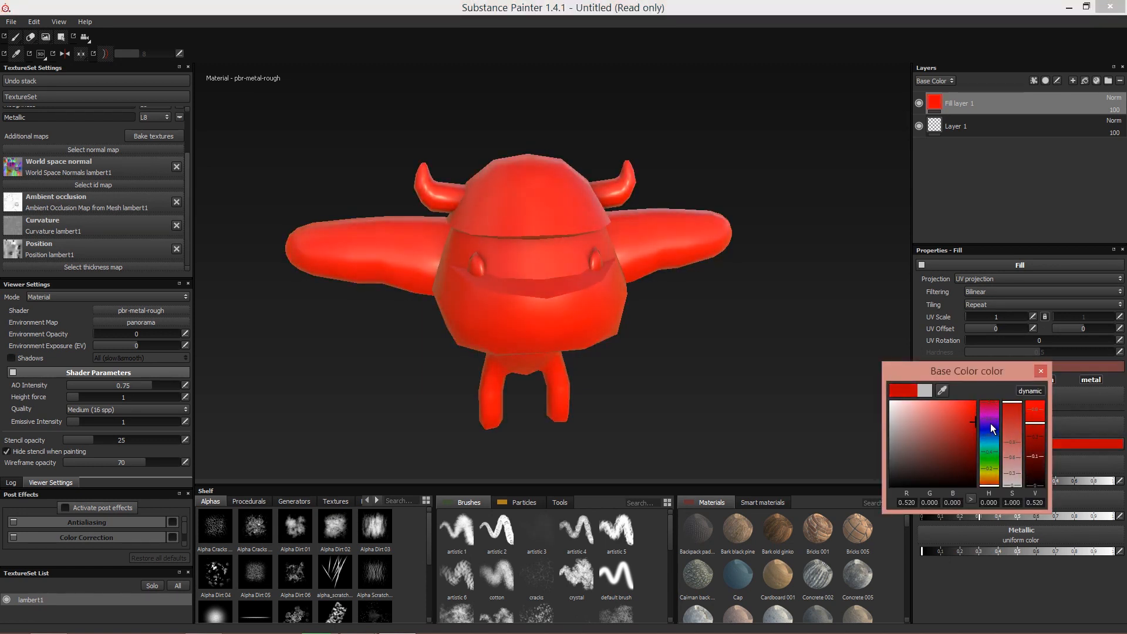
left_click(1040, 371)
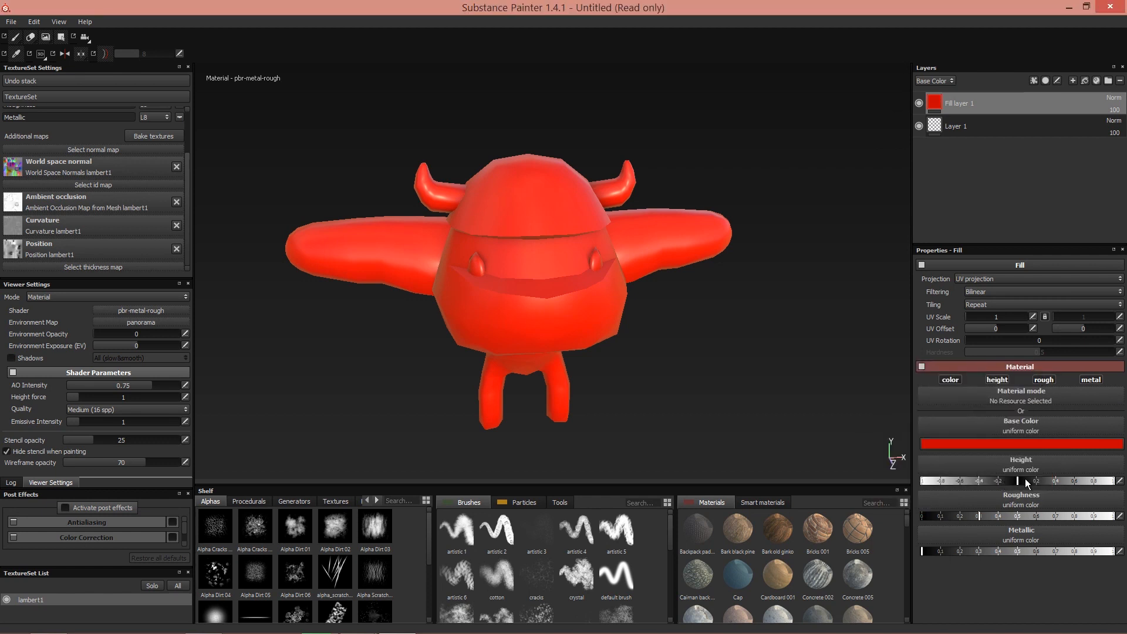
Step: Try a glossy metal look on the red fill: height slightly above neutral, metallic about 0.8 and roughness almost 0
mouse_move(1039, 483)
left_mouse_down()
mouse_move(1028, 482)
mouse_move(1083, 517)
mouse_move(920, 513)
mouse_move(1022, 516)
left_mouse_up()
left_click_drag(966, 550, 1075, 554)
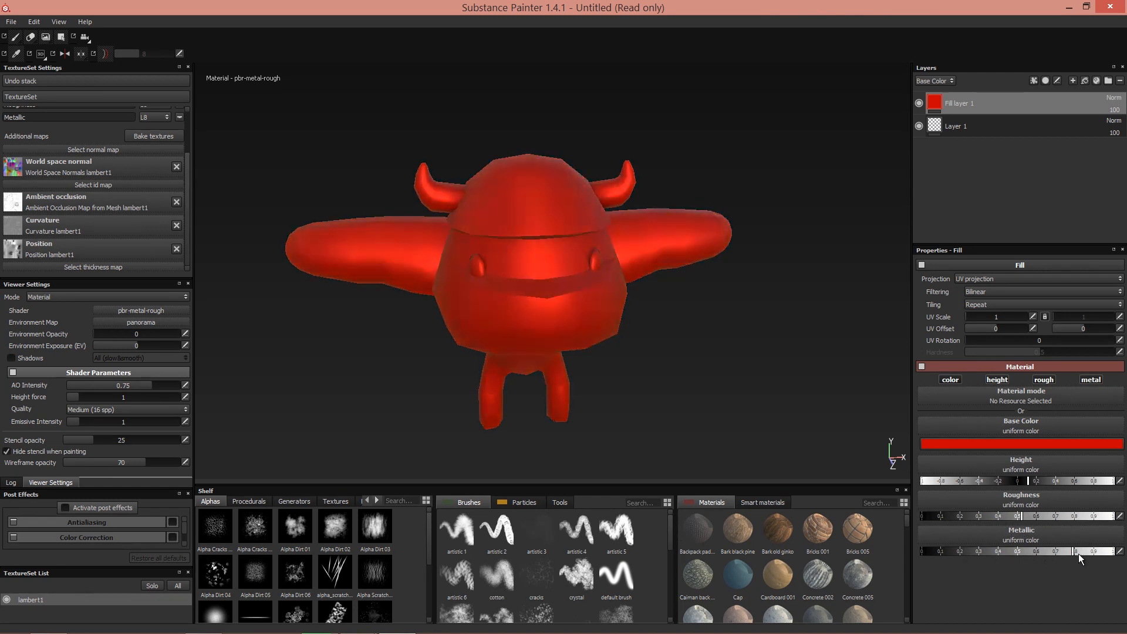
left_click_drag(1040, 516, 926, 516)
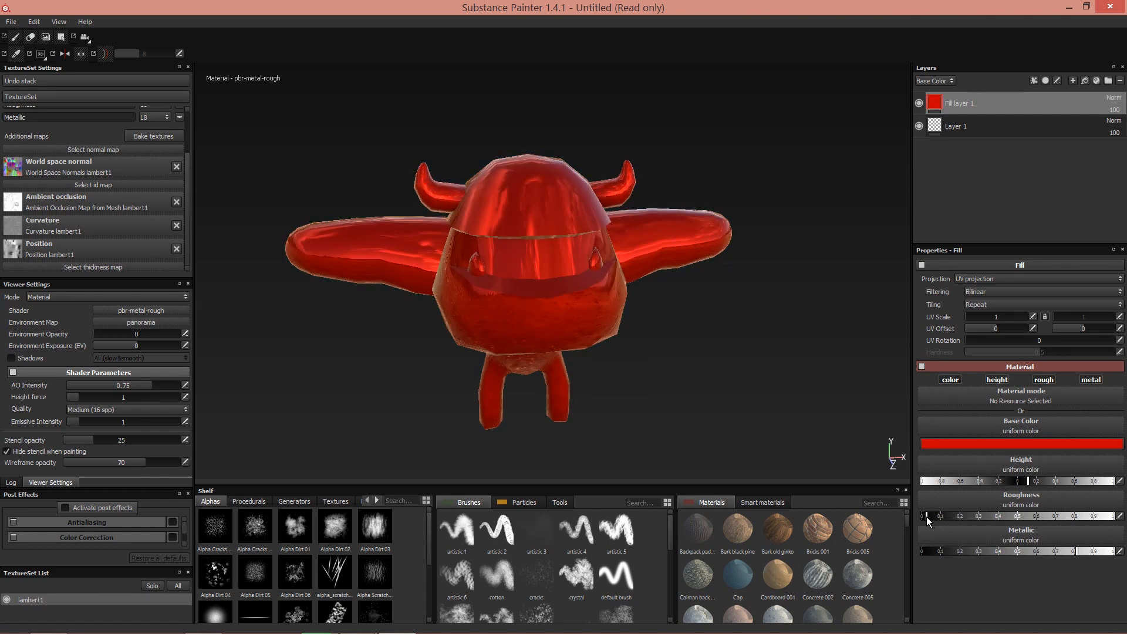
mouse_move(659, 440)
left_mouse_down("alt")
mouse_move(450, 415)
mouse_move(611, 409)
left_mouse_up("alt")
Step: Set the red fill's roughness to maximum and its metallic to 0 for a matte, non-metal look
left_click_drag(933, 516, 1113, 516)
left_click_drag(1075, 552, 922, 555)
left_click_drag(645, 422, 642, 377, "alt")
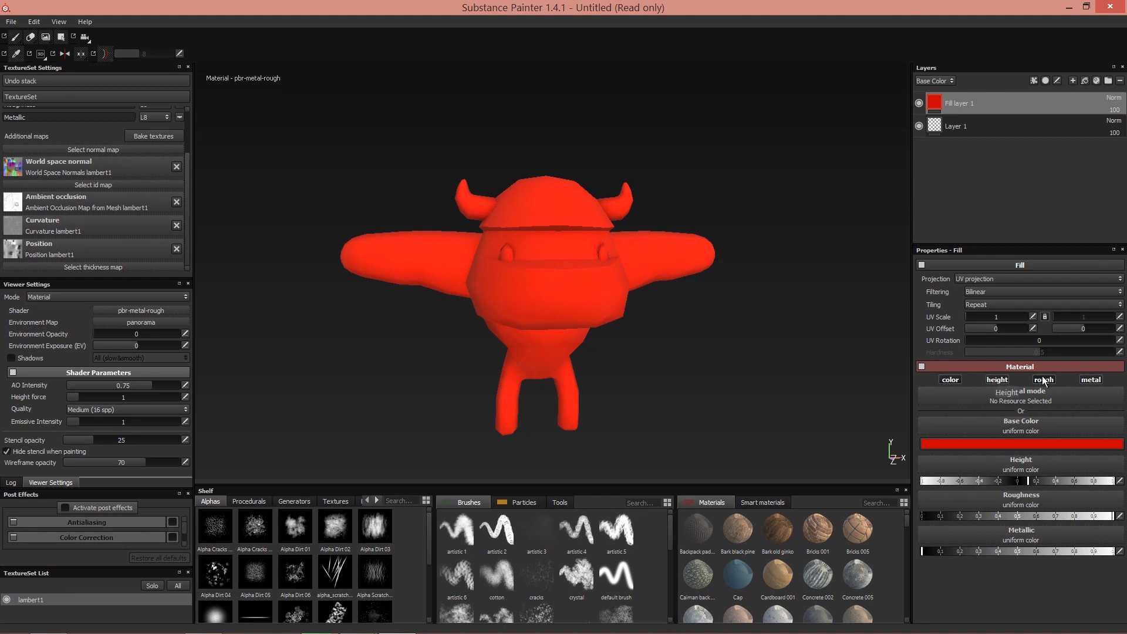
Step: Switch the fill's metal, rough and height channels off and back on, and set its roughness to about 0.9
left_click(1090, 379)
left_click(1043, 379)
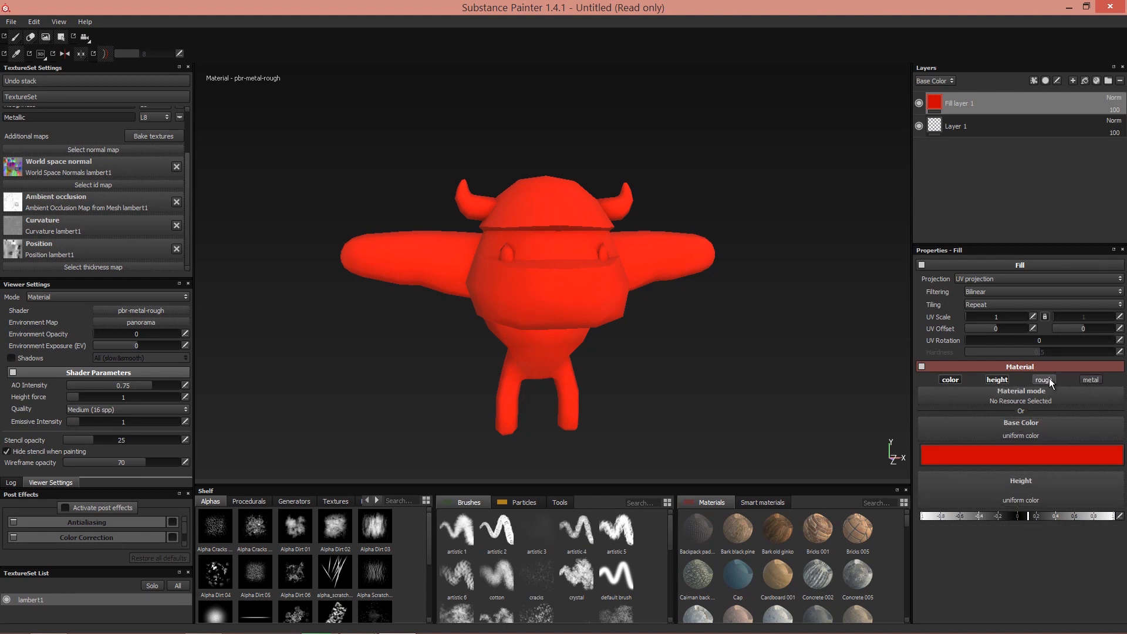
left_click(996, 379)
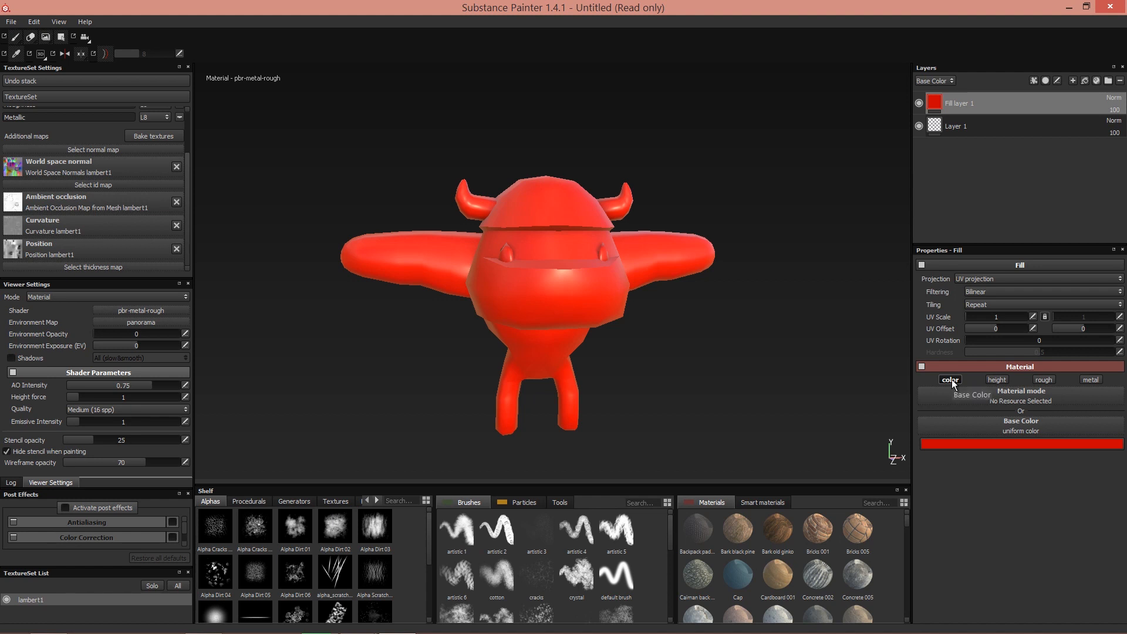
left_click(997, 379)
left_click(1043, 379)
left_click(1090, 379)
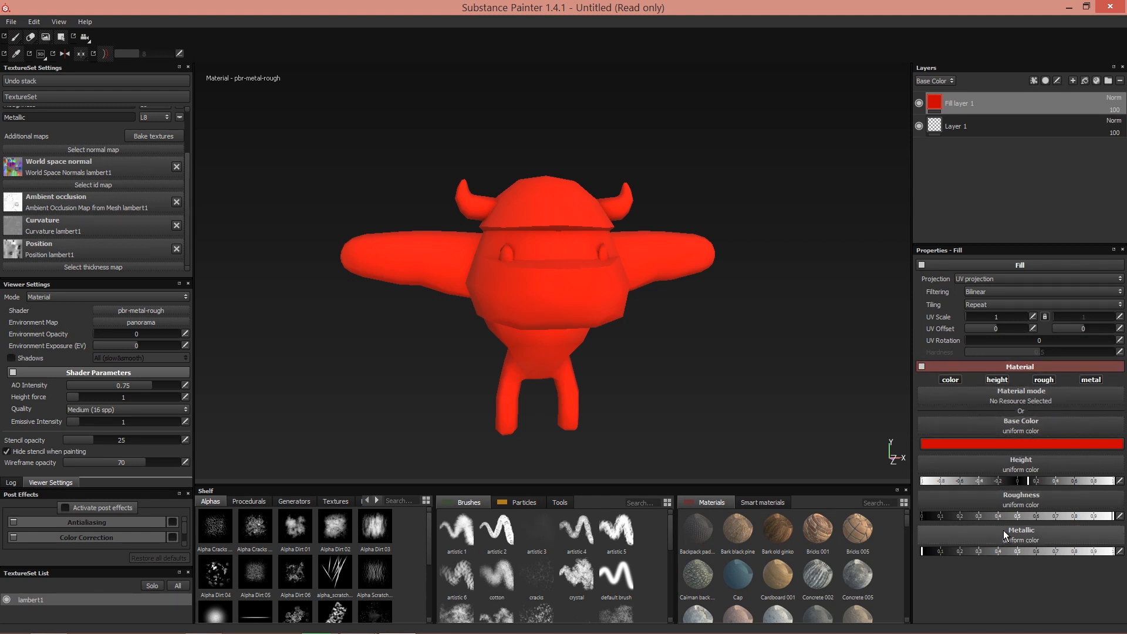
mouse_move(1017, 513)
left_mouse_down()
mouse_move(999, 516)
mouse_move(1089, 517)
mouse_move(986, 514)
mouse_move(1096, 515)
left_mouse_up()
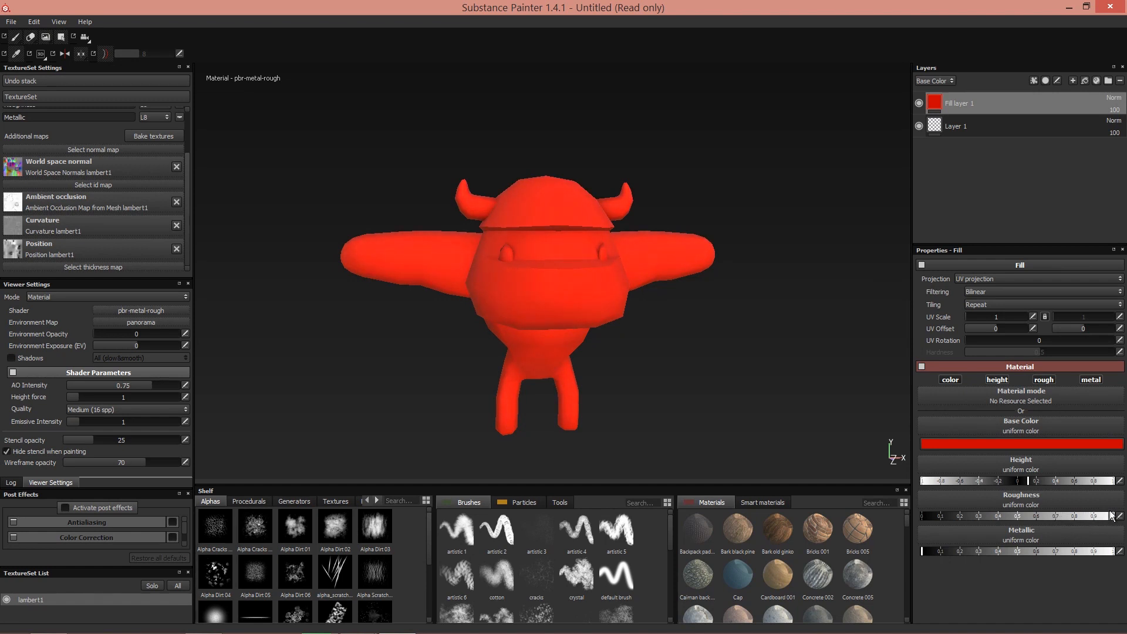
Step: Enlarge the Shelf area and try the Concrete pavement, Cap and Crab shell materials on the fill layer
left_click_drag(756, 486, 757, 304)
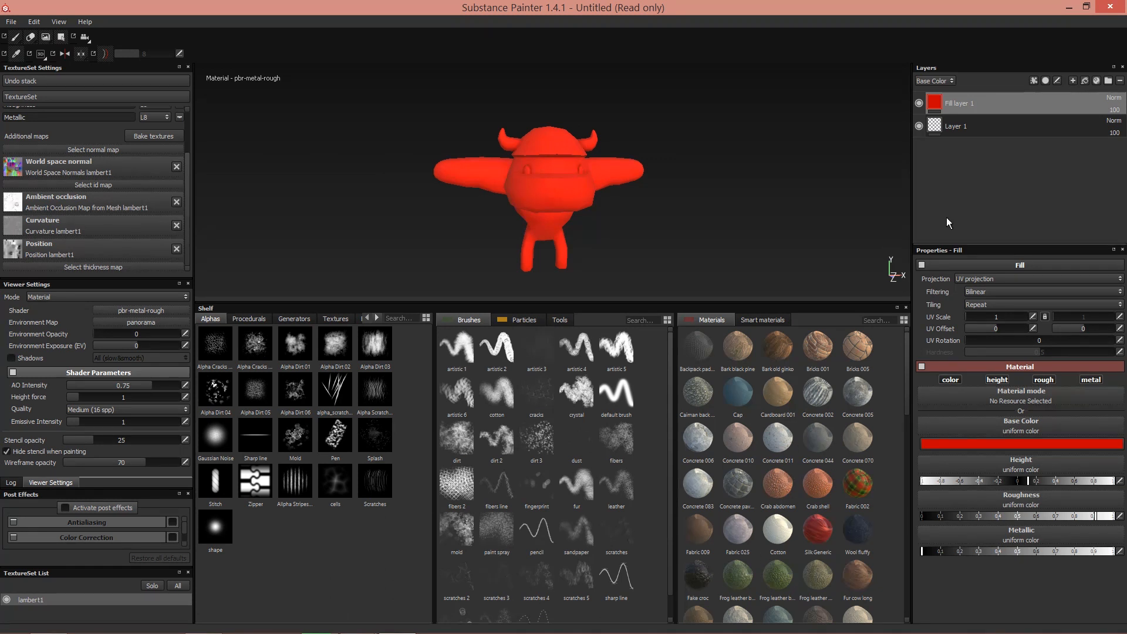
left_click(774, 451)
left_click(734, 401)
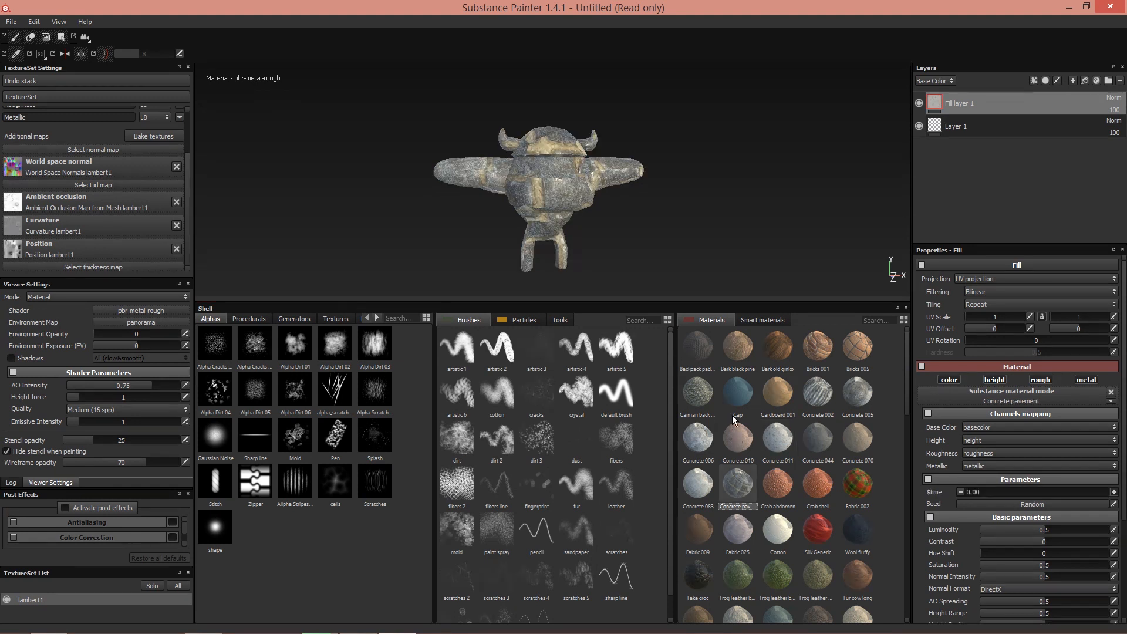
left_click(804, 494)
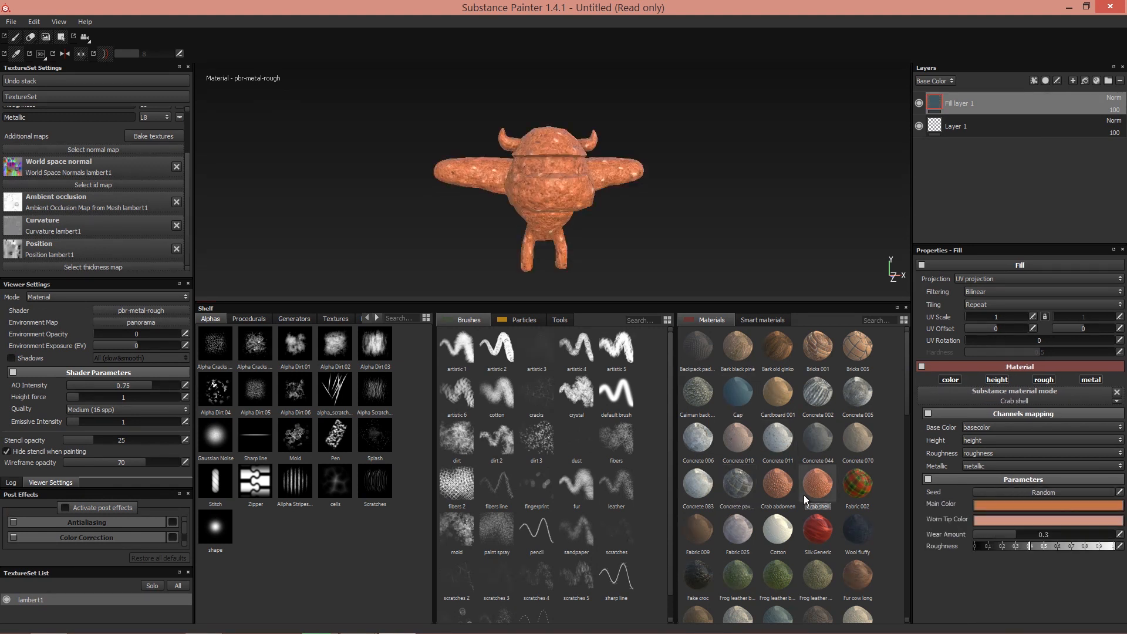
Step: Try the Silk Generic, Cotton and Crab abdomen materials on the fill layer and inspect the orc up close from its side
left_click(807, 524)
left_click(783, 519)
left_click(776, 488)
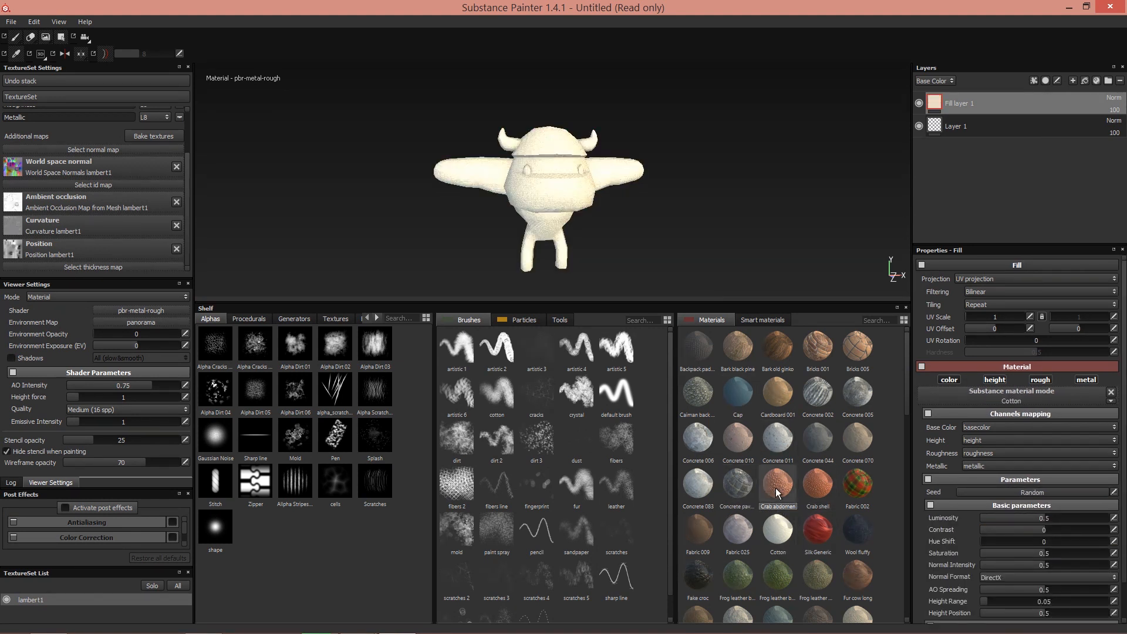
scroll(873, 250, "up", 3)
left_click_drag(873, 251, 475, 256, "alt")
Step: Try the Tiles 003, Tiles 002 and Wood board 1 materials on the fill layer, ending with Wood planks
scroll(793, 505, "down", 10)
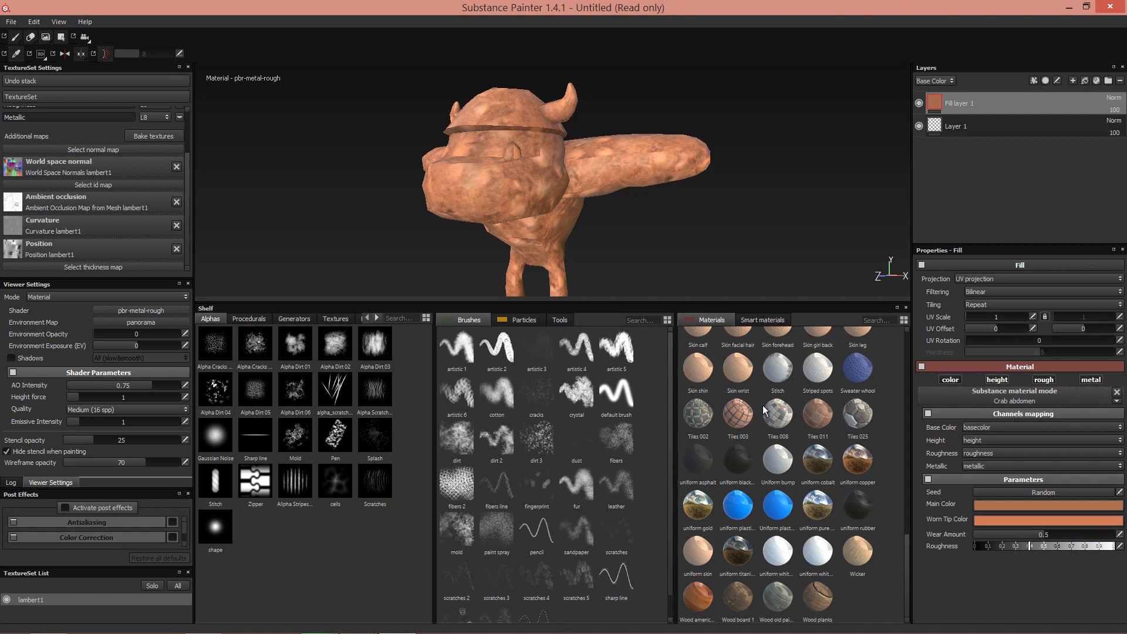
left_click(737, 413)
left_click(698, 369)
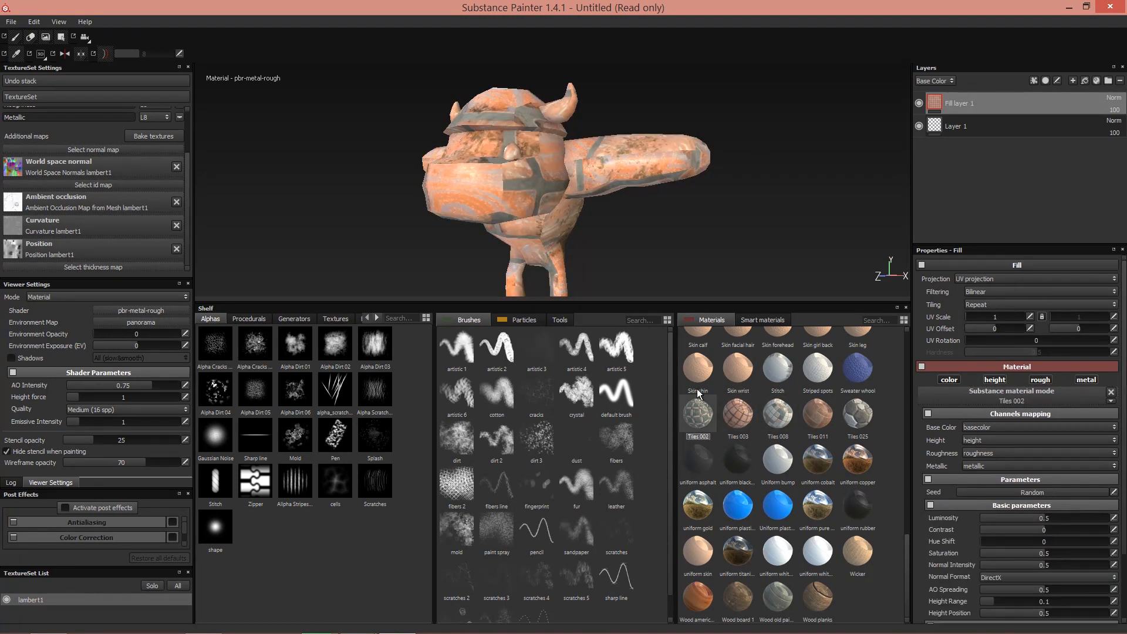
left_click(738, 592)
left_click(821, 601)
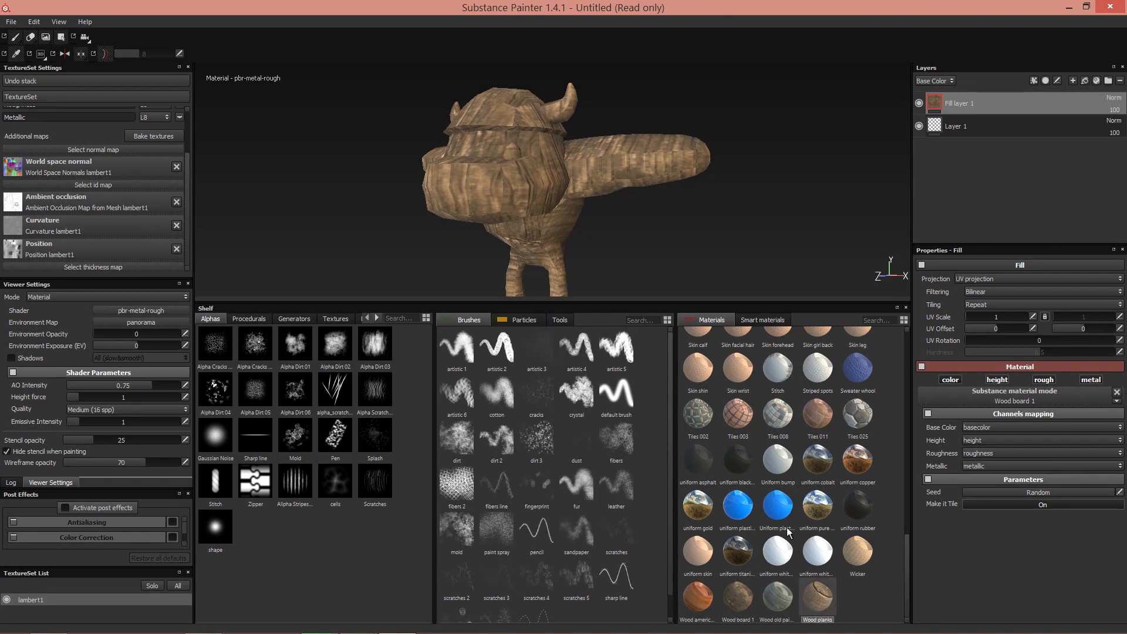
scroll(789, 537, "up", 5)
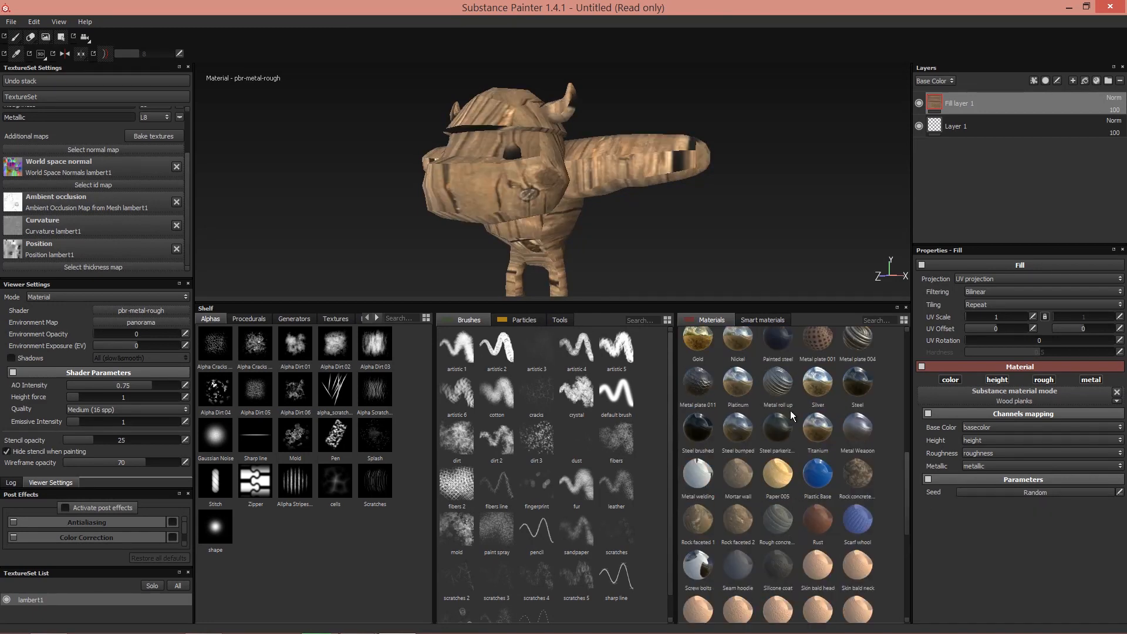
Step: Try the Metal plate 001 material, apply Frog leather belly to the fill layer, and shrink the Shelf area
left_click(777, 382)
left_click(815, 343)
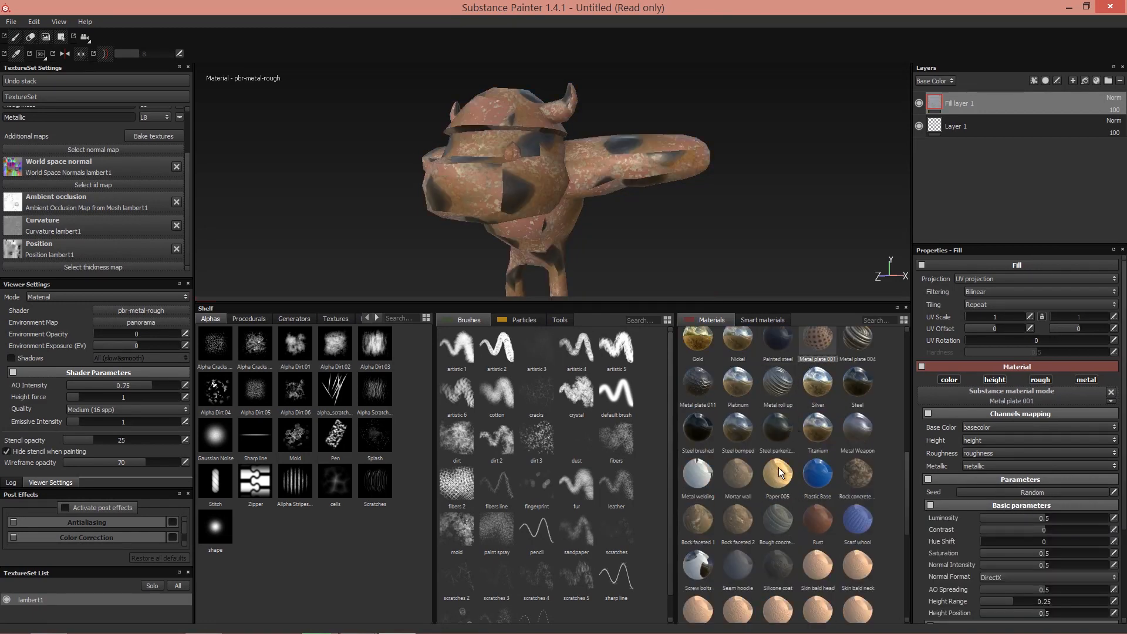
scroll(780, 464, "down", 5)
left_click(777, 455)
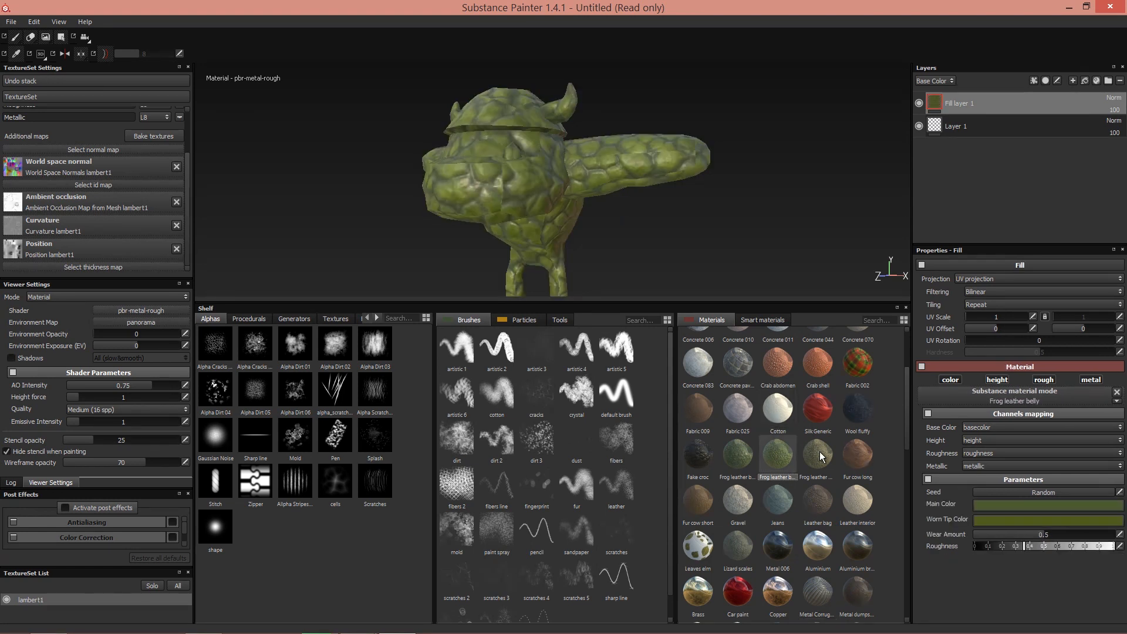
left_click_drag(696, 303, 696, 544)
left_click_drag(495, 424, 594, 420, "alt")
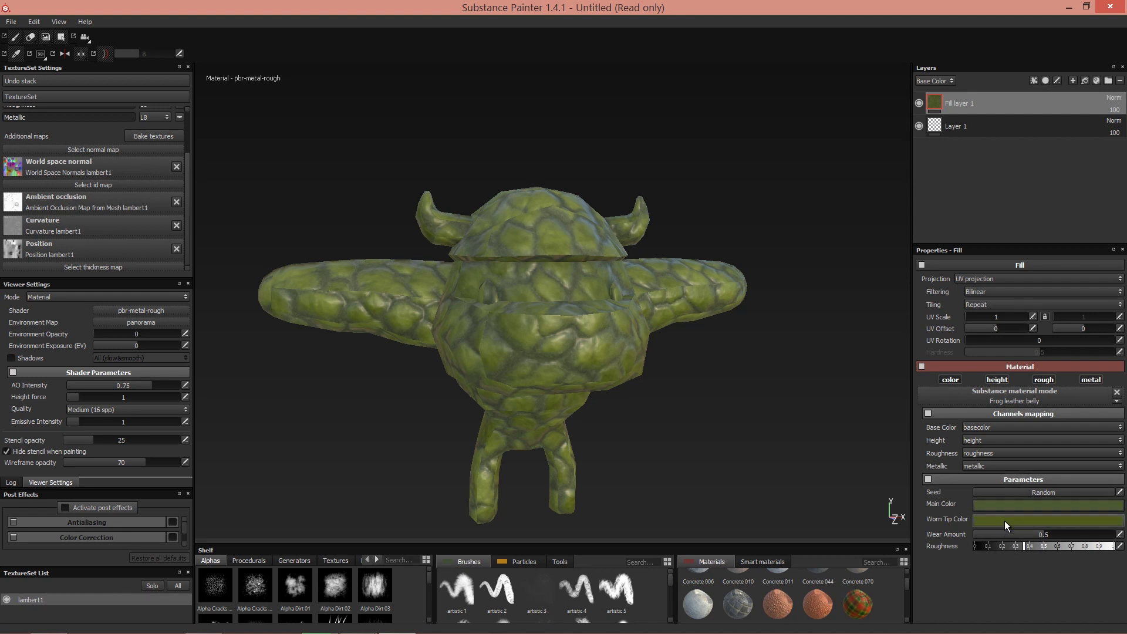
Step: Set the leather material's Main Color to a brighter green and review its Worn Tip Color
left_click(1011, 507)
left_click_drag(932, 487, 985, 527)
left_click(1067, 437)
left_click(1036, 520)
left_click(1077, 448)
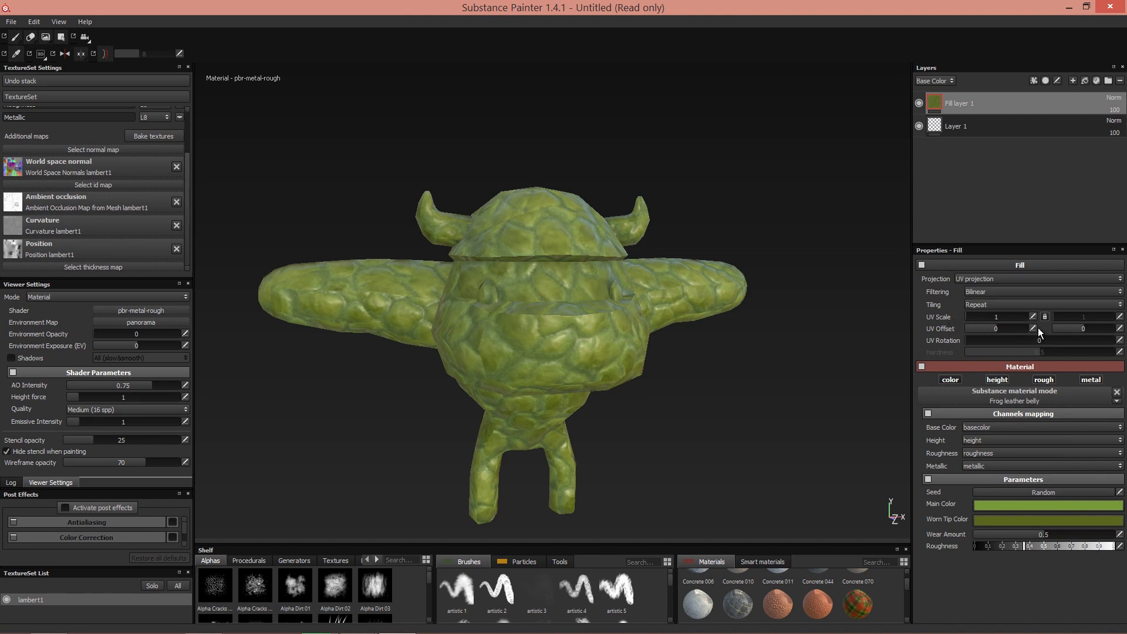
Step: Set the fill's UV scale to 5 and the leather material's roughness to about 0.5
mouse_move(970, 316)
left_mouse_down()
mouse_move(984, 316)
mouse_move(967, 316)
left_mouse_up()
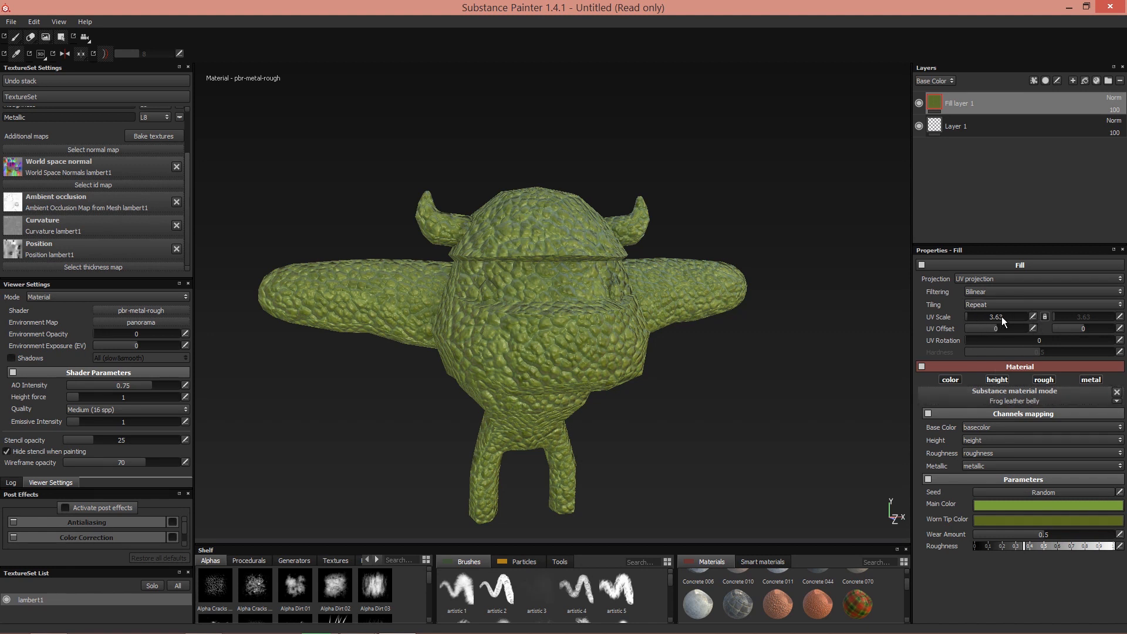
left_click(1031, 318)
type("5")
key("Return")
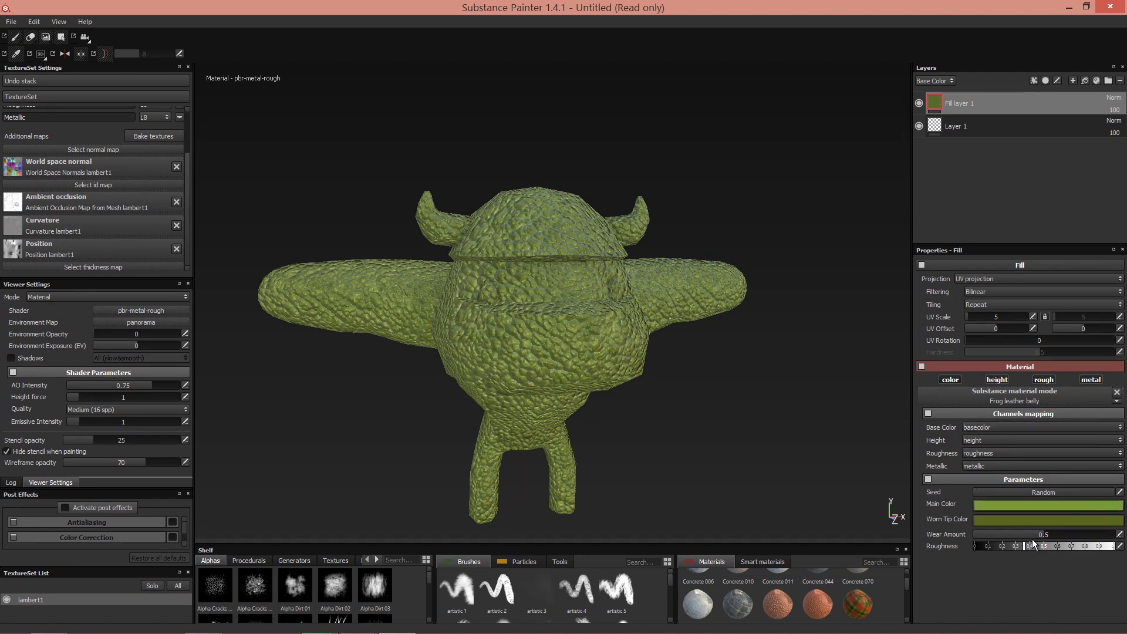
left_click_drag(1034, 547, 1075, 548)
mouse_move(997, 548)
left_mouse_down()
mouse_move(1083, 551)
mouse_move(1016, 546)
mouse_move(1044, 548)
left_mouse_up()
Step: Show the Height channel in the layer stack and reduce the fill layer's height opacity to 29
left_click(940, 82)
left_click(935, 73)
left_click(942, 82)
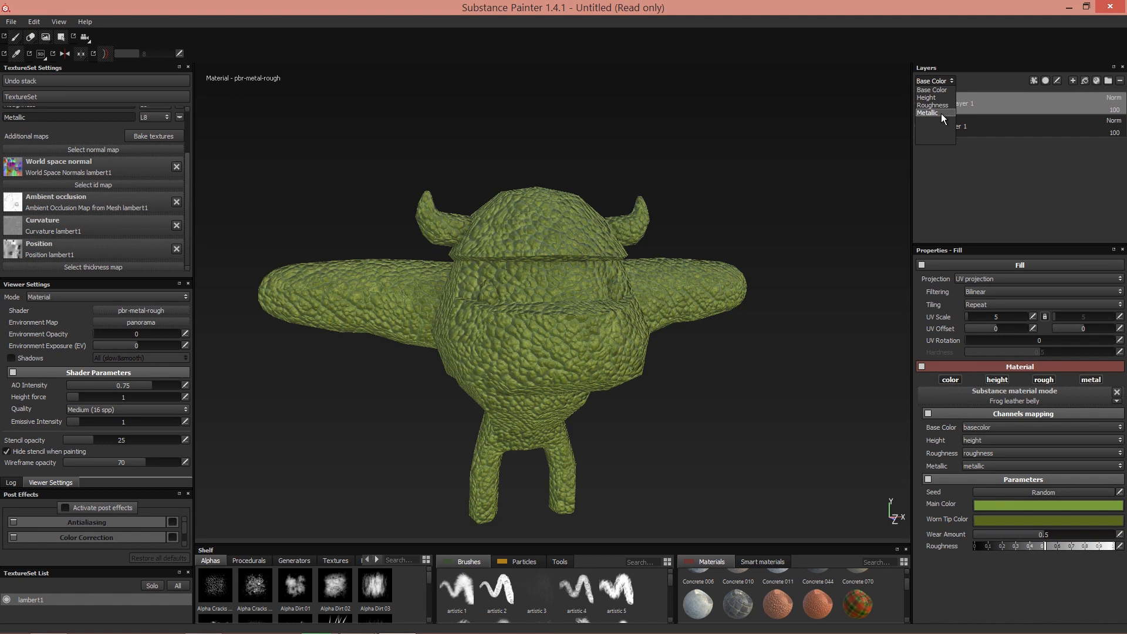
left_click(938, 97)
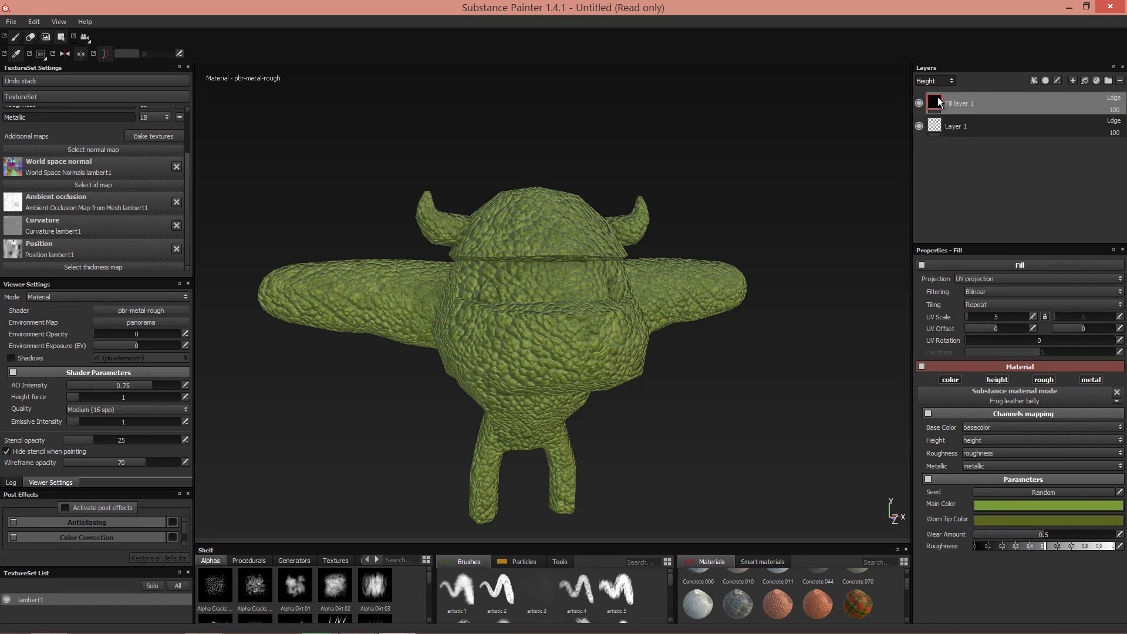
left_click(942, 82)
left_click(942, 104)
left_click(941, 81)
left_click(936, 97)
left_click(1113, 110)
type("52")
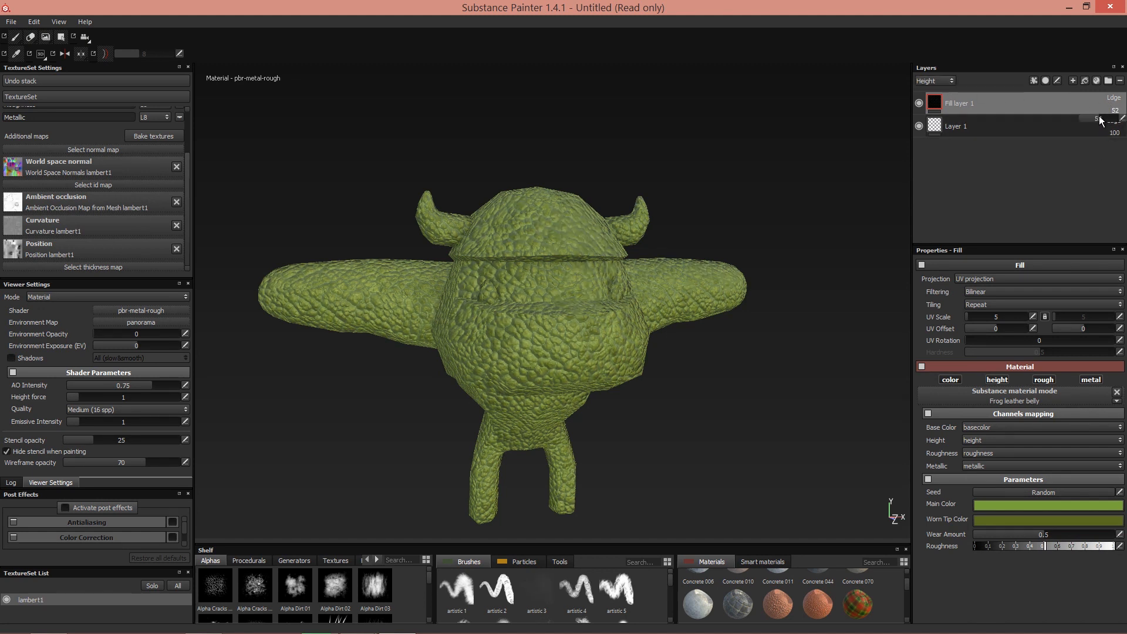
left_click(1112, 109)
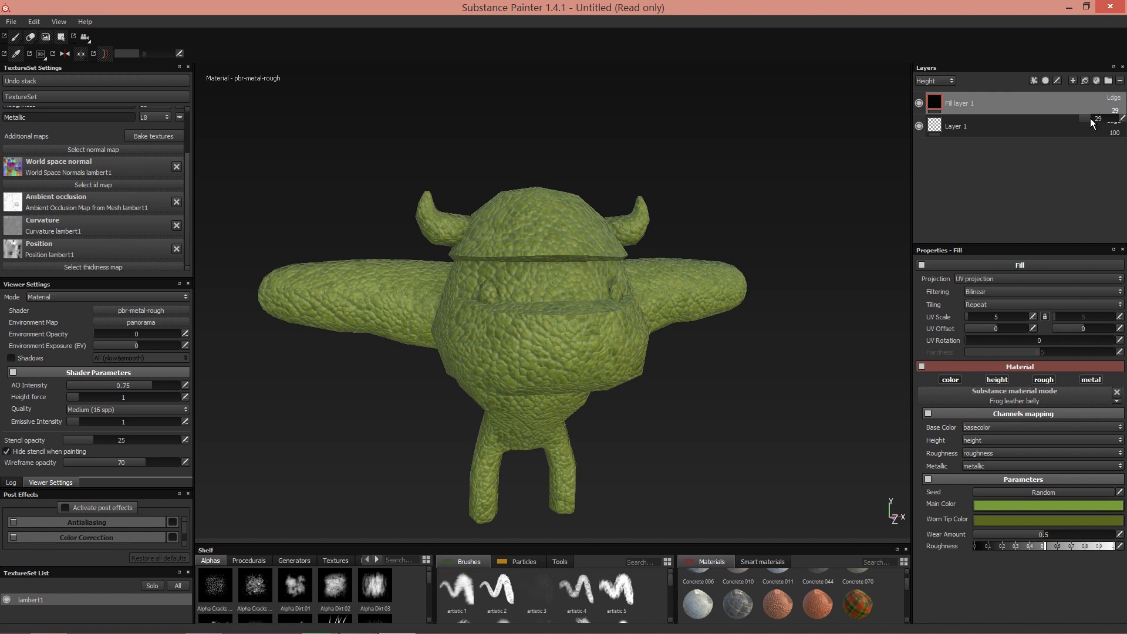
Step: Raise the texture set size to 2048 and inspect the orc's leather skin up close
left_click_drag(784, 351, 642, 379, "alt")
right_click_drag(642, 379, 1060, 330, "alt")
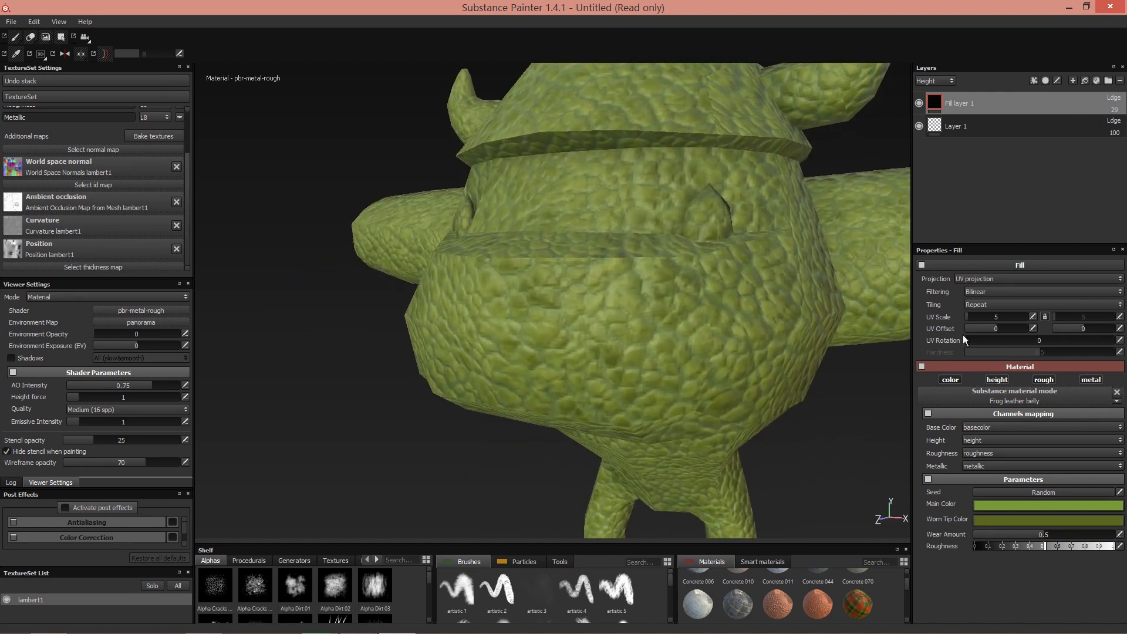
left_click_drag(833, 358, 797, 317, "alt")
right_click_drag(797, 318, 620, 312, "alt")
left_click_drag(620, 311, 681, 346, "alt")
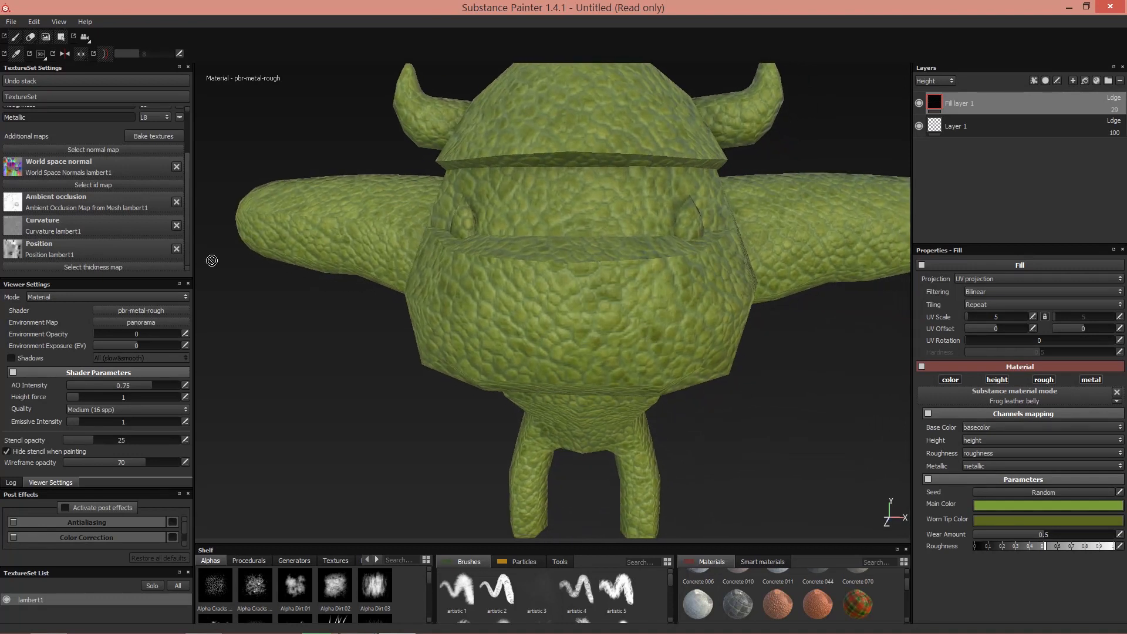
scroll(143, 220, "up", 3)
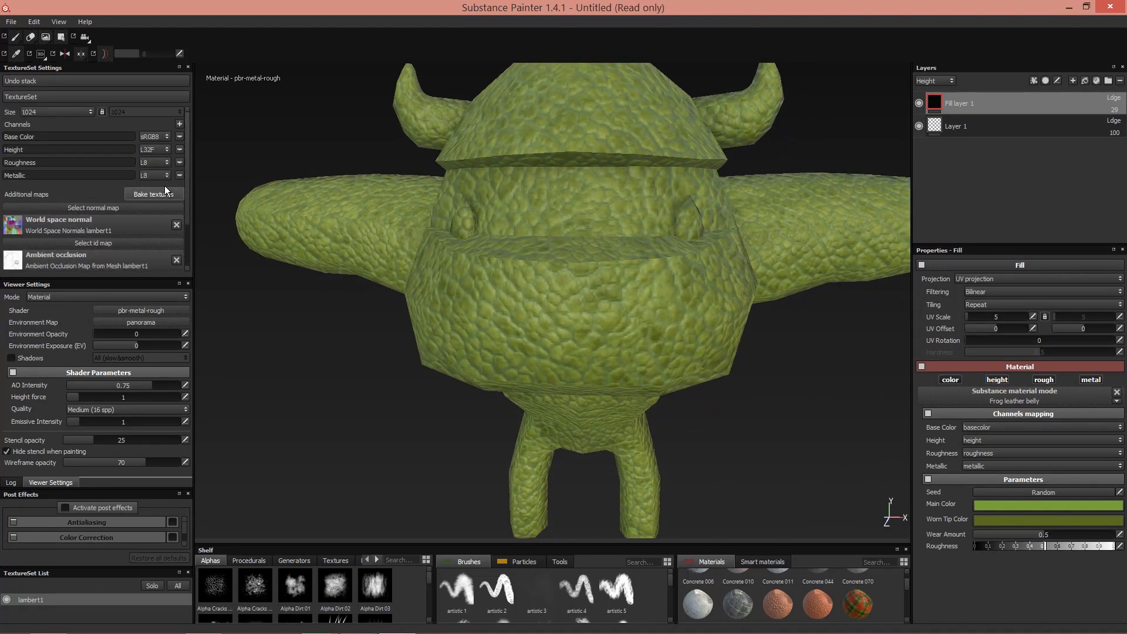
left_click(75, 113)
left_click(67, 151)
right_click_drag(410, 377, 801, 397, "alt")
left_click_drag(655, 371, 651, 356, "alt")
Step: Try a texture set size of 4096 on the orc, and set the size back to 1024
left_click(64, 111)
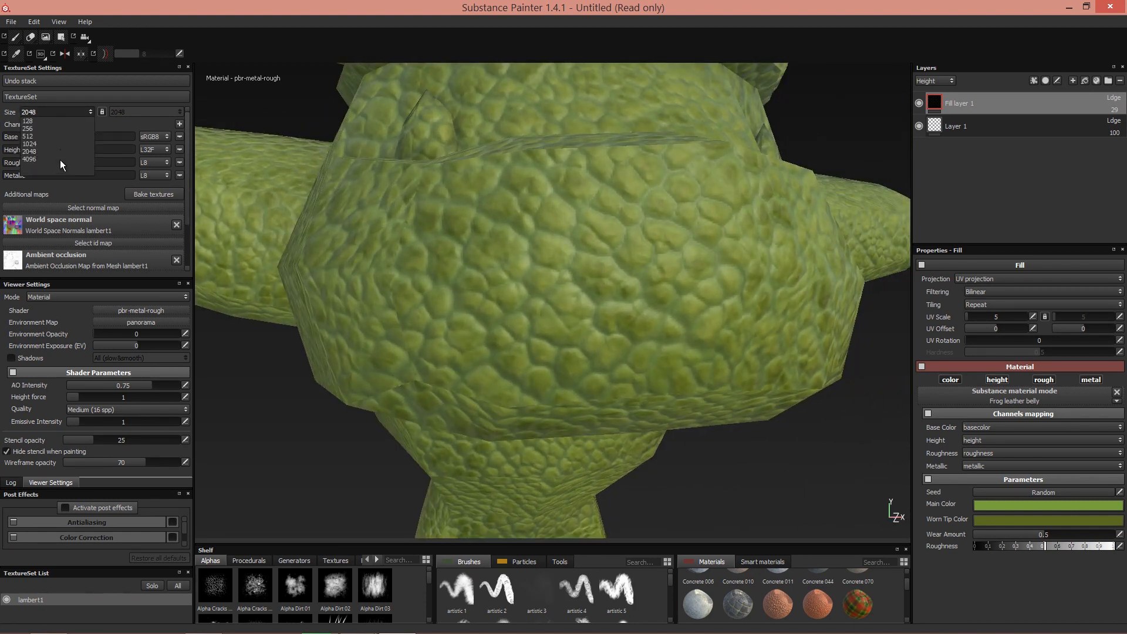
left_click(61, 160)
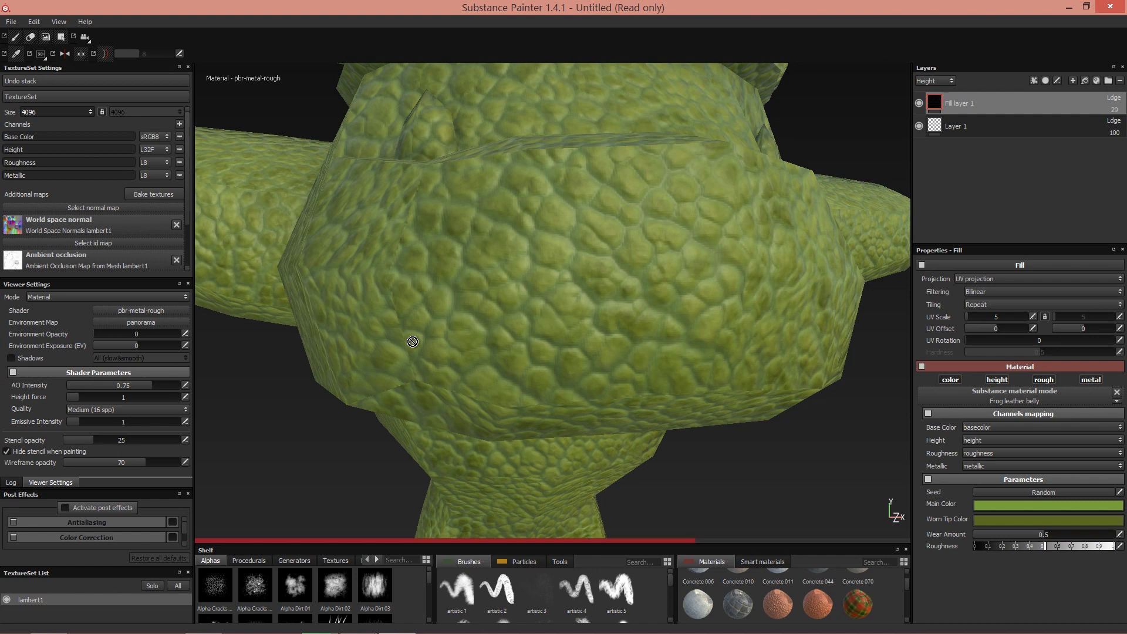
left_click_drag(415, 336, 526, 316, "alt")
left_click(69, 107)
left_click(55, 143)
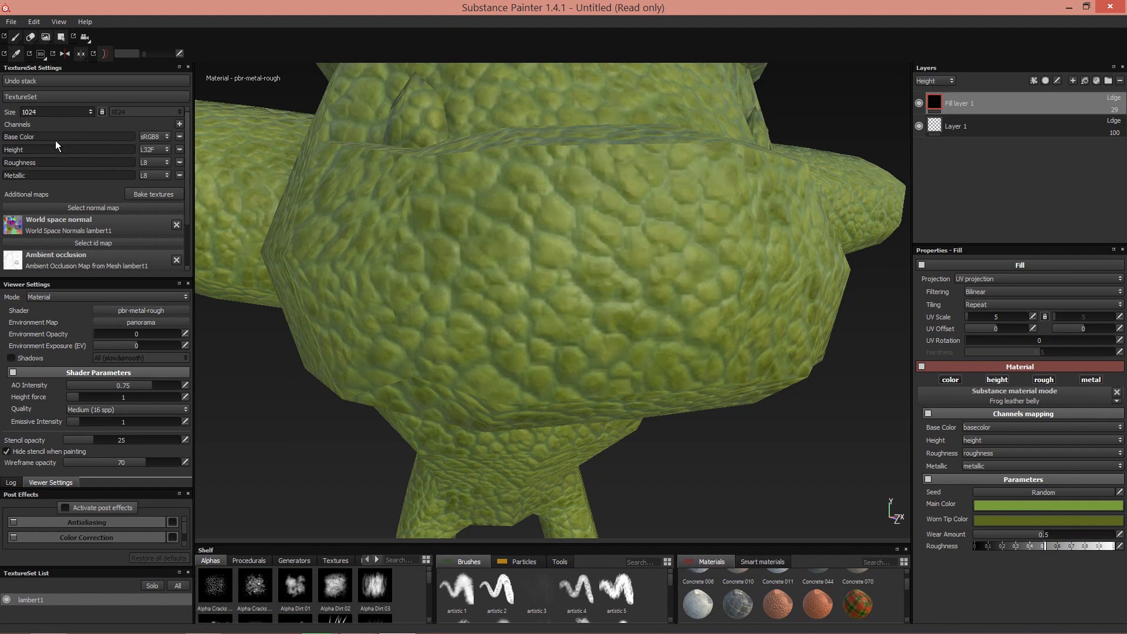
Step: Rename the green fill layer as Orc Skin and delete the empty Layer 1
key("f")
left_click_drag(319, 273, 470, 378, "alt")
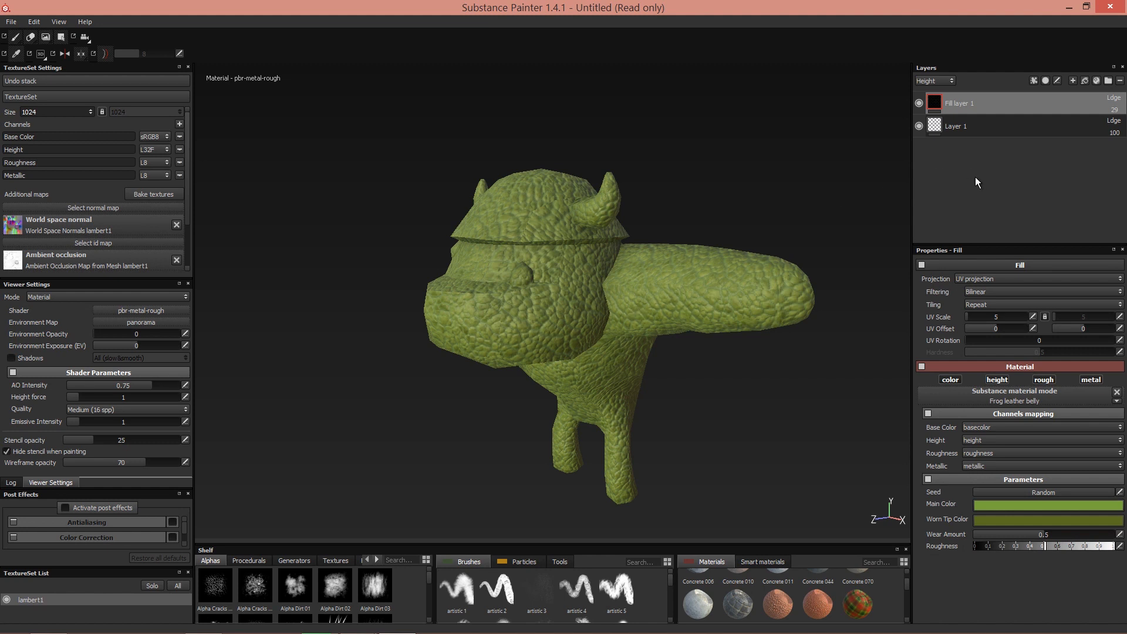
double_click(960, 103)
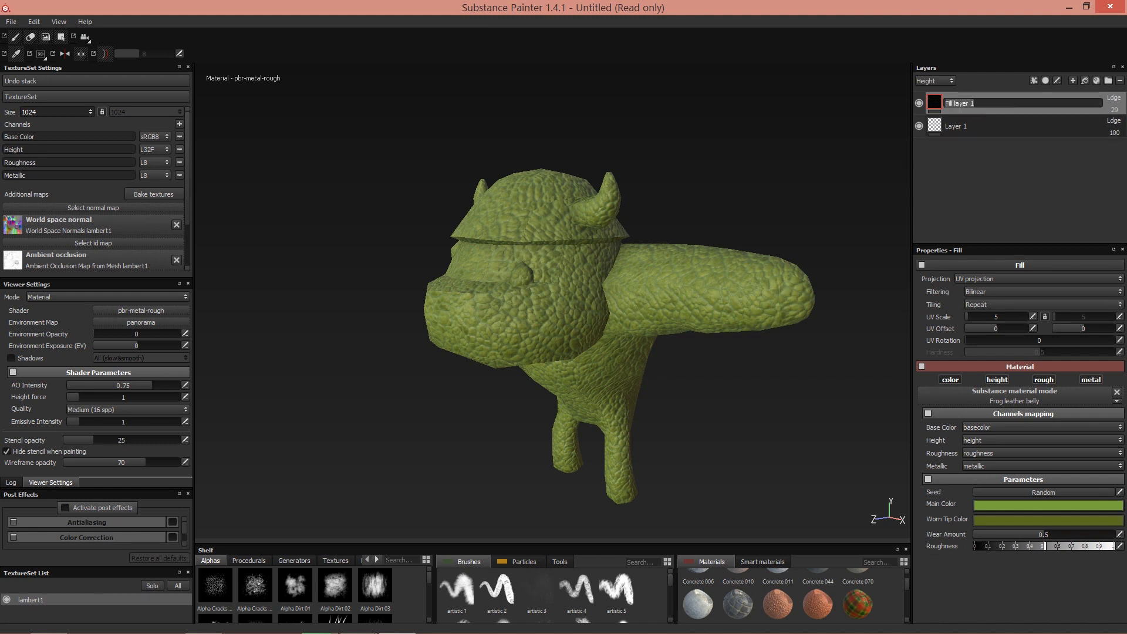
key("ctrl+a")
type("Orc Skin")
key("Return")
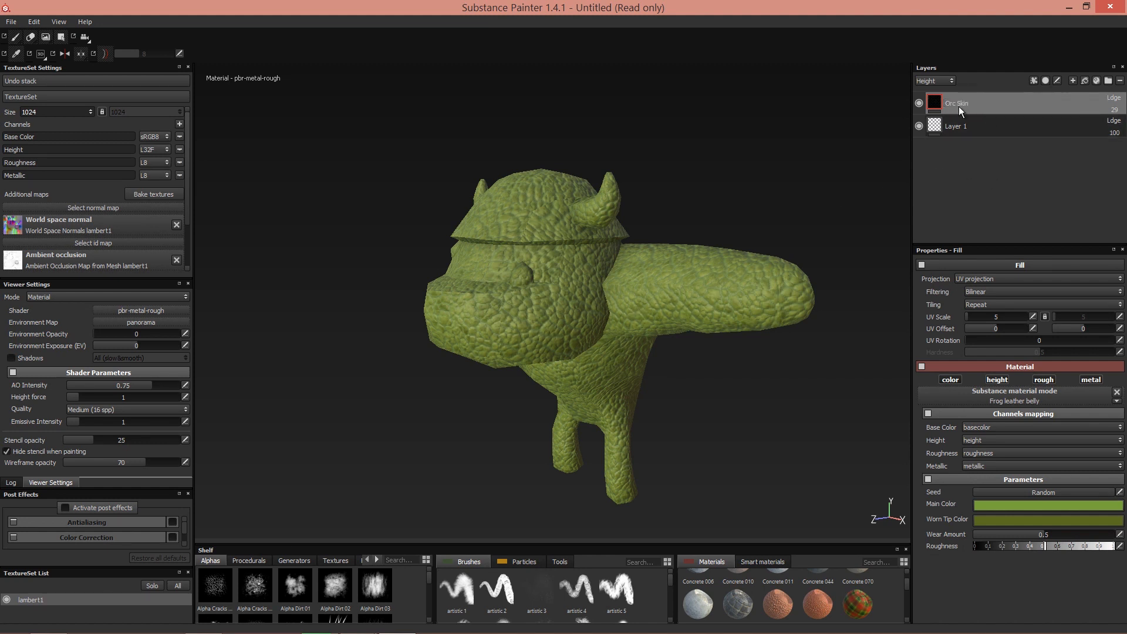
left_click(969, 129)
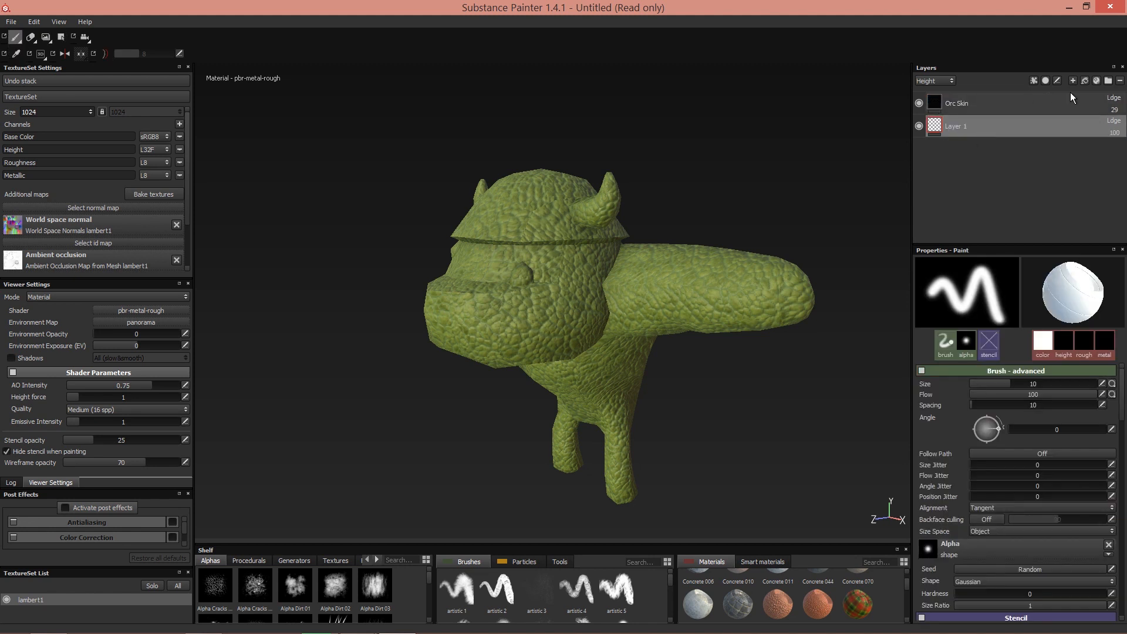
left_click(1119, 82)
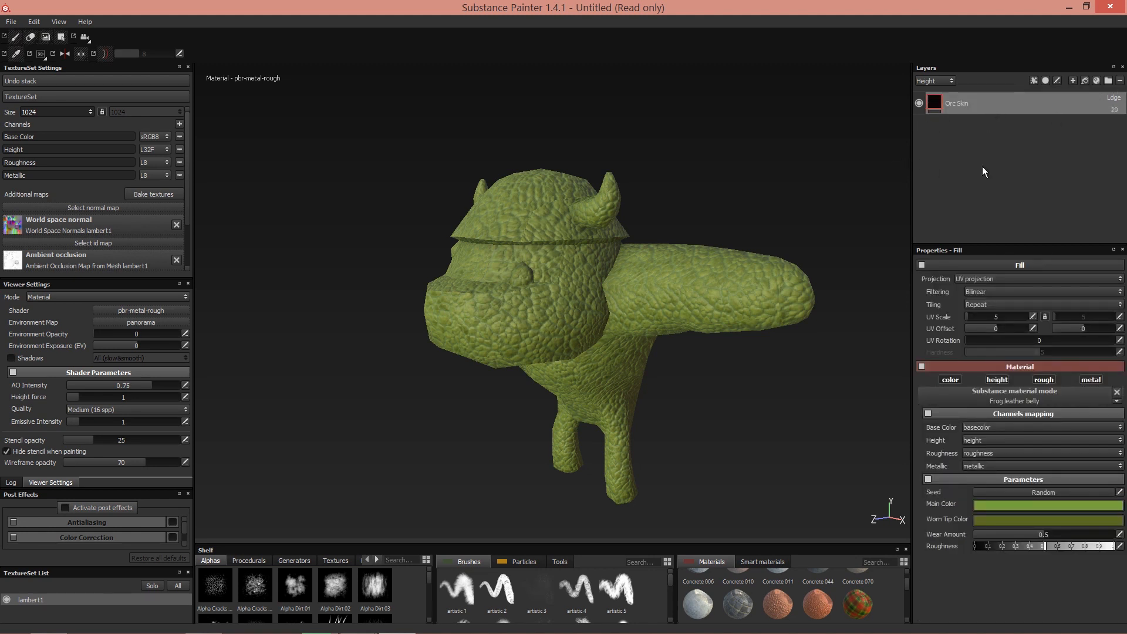
Step: Add a fill layer above Orc Skin and set its base color to a dark yellowish brown
left_click(1082, 84)
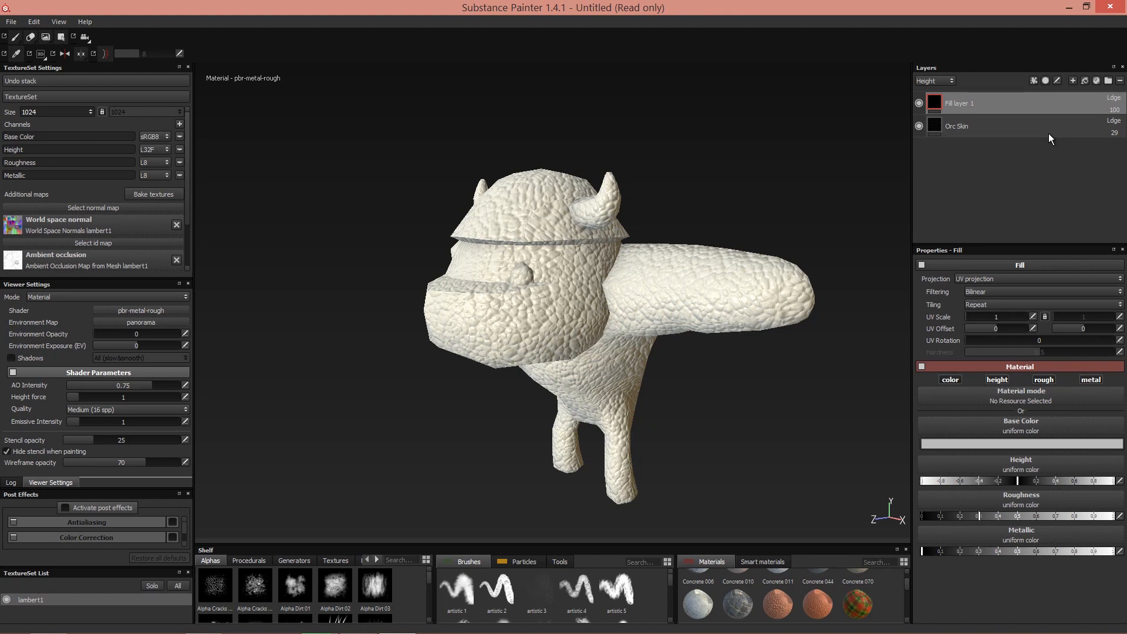
left_click(1019, 448)
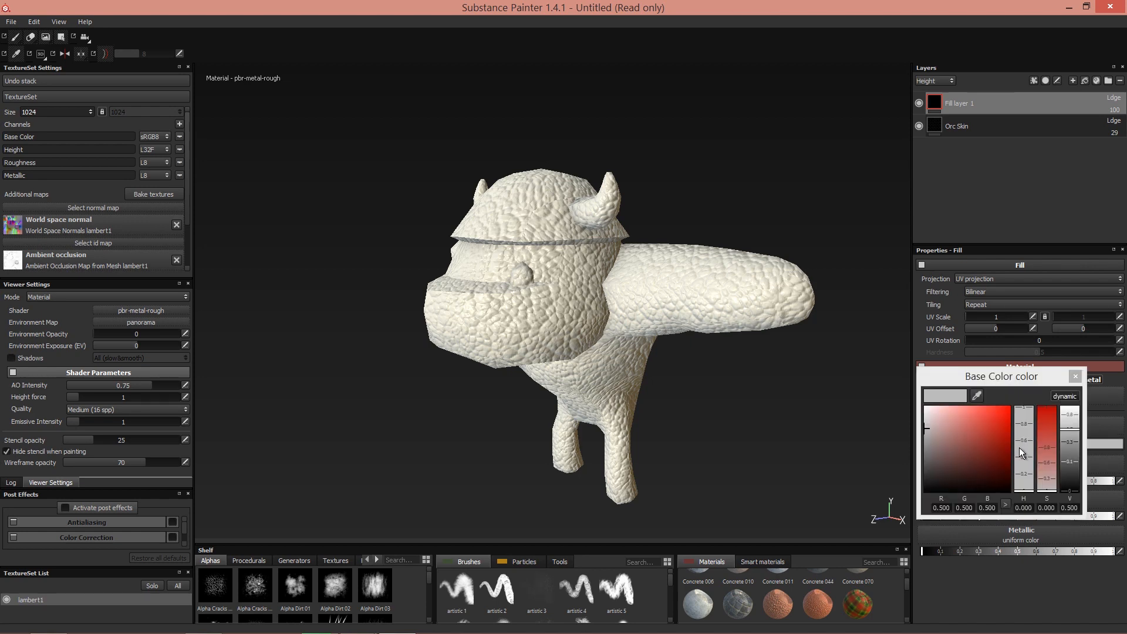
left_click(992, 459)
left_click(1026, 478)
mouse_move(984, 453)
left_mouse_down()
mouse_move(981, 442)
mouse_move(987, 459)
left_mouse_up()
left_click(1075, 377)
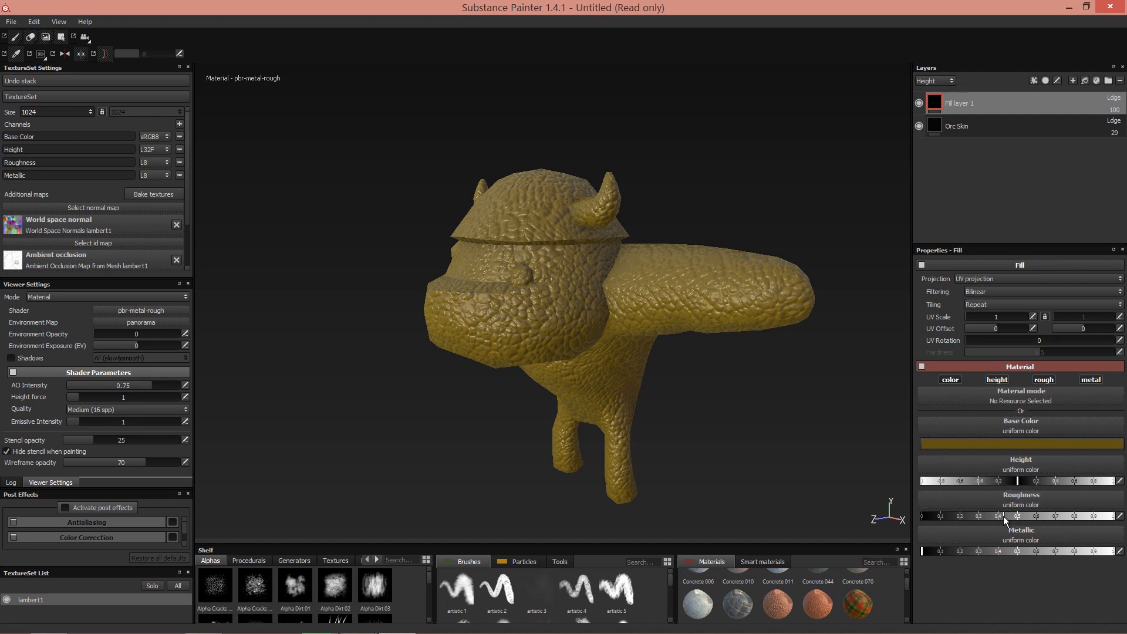
Step: Set the new fill's roughness to maximum and metallic to about 0.1, and shift its base color slightly darker
left_click_drag(1002, 516, 1113, 517)
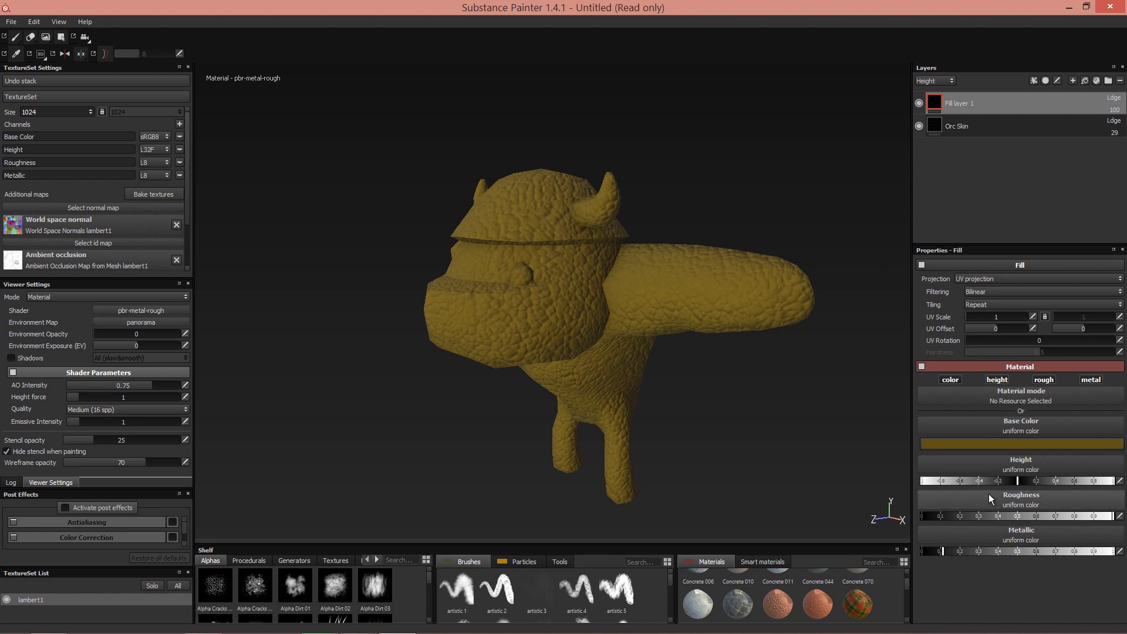
left_click(999, 443)
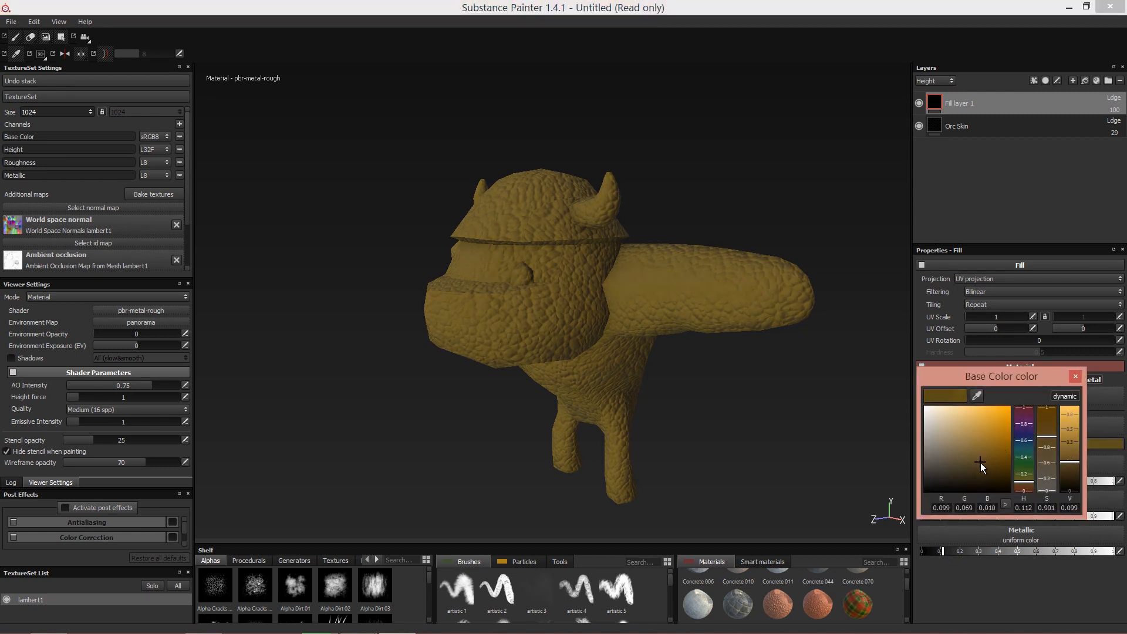
left_click(1075, 376)
Step: Show the Base Color channel in the layer stack and set the brown fill layer's blending mode to Multiply
left_click(934, 80)
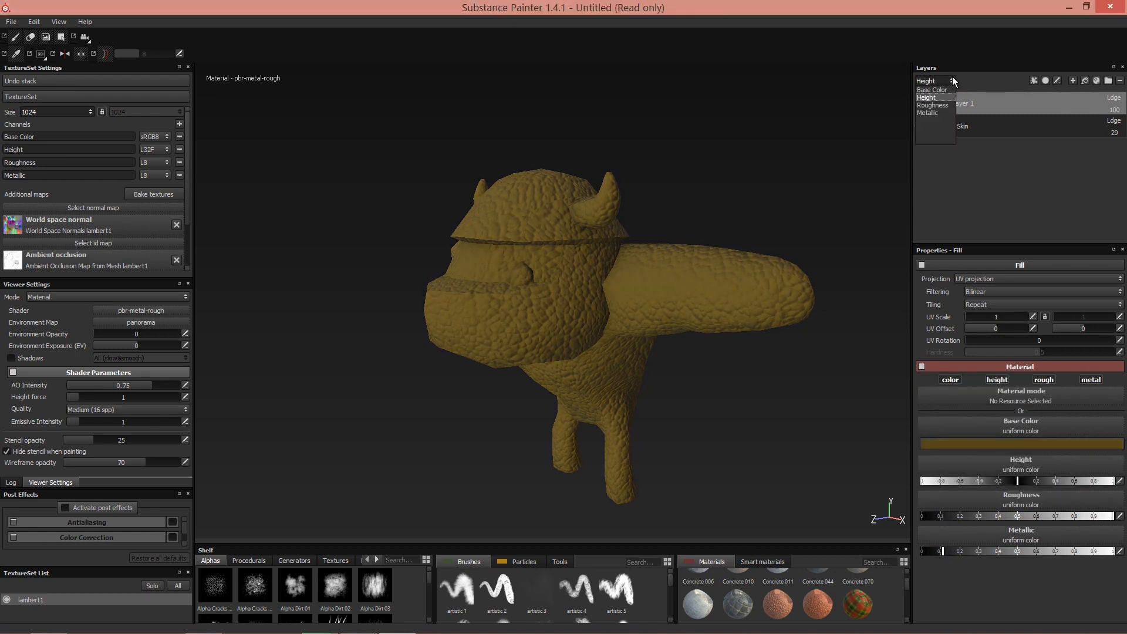
left_click(941, 94)
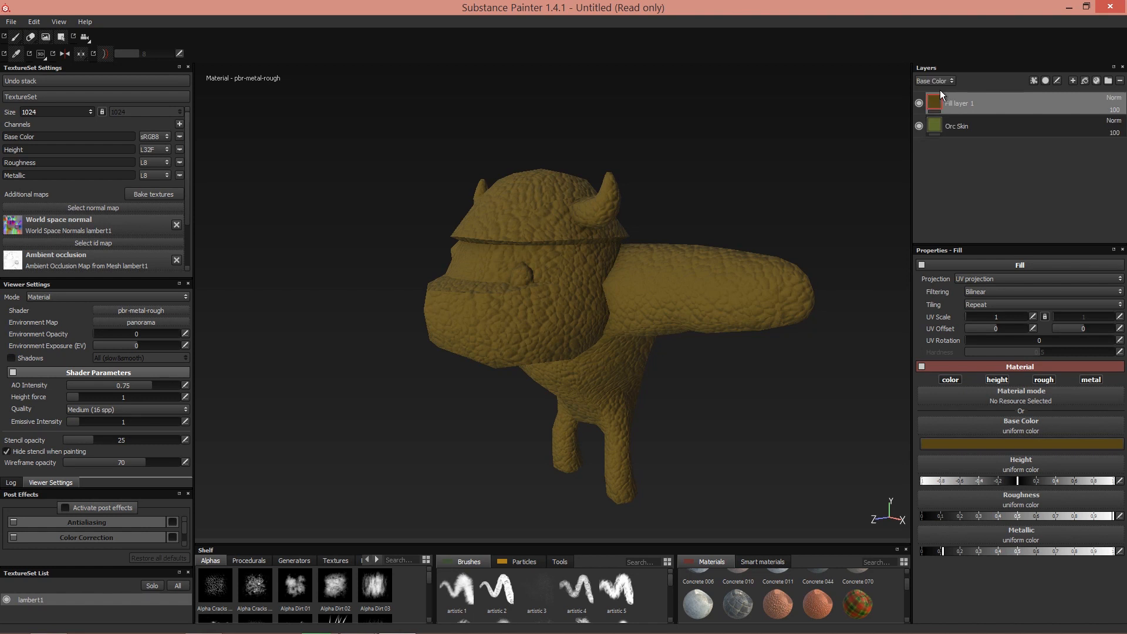
left_click(1113, 99)
left_click(1103, 147)
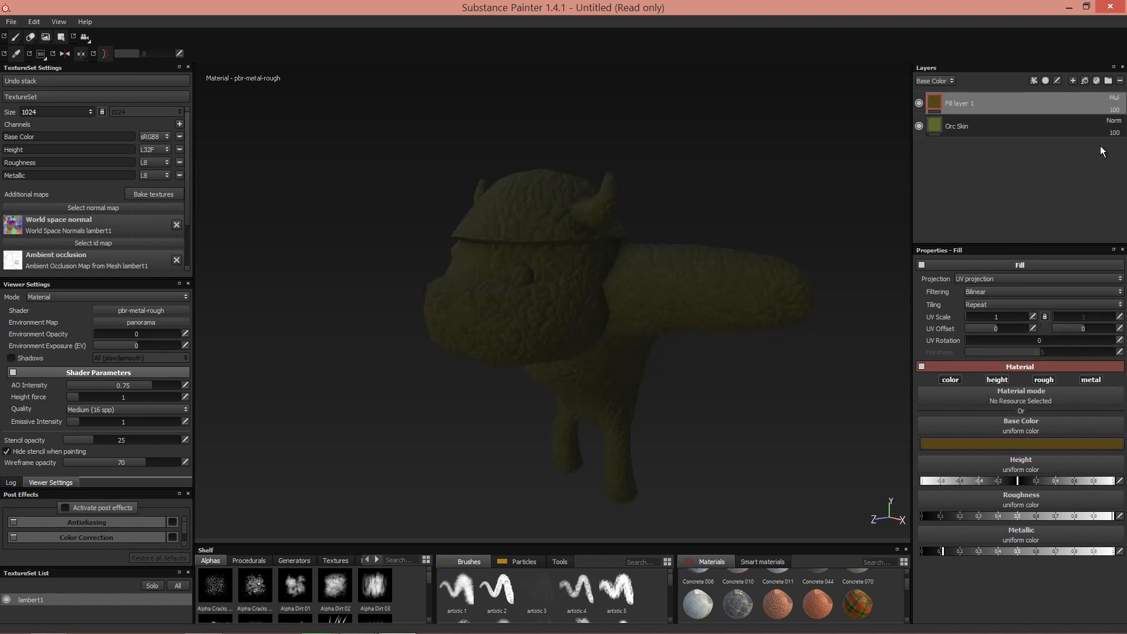
left_click_drag(686, 329, 533, 285, "alt")
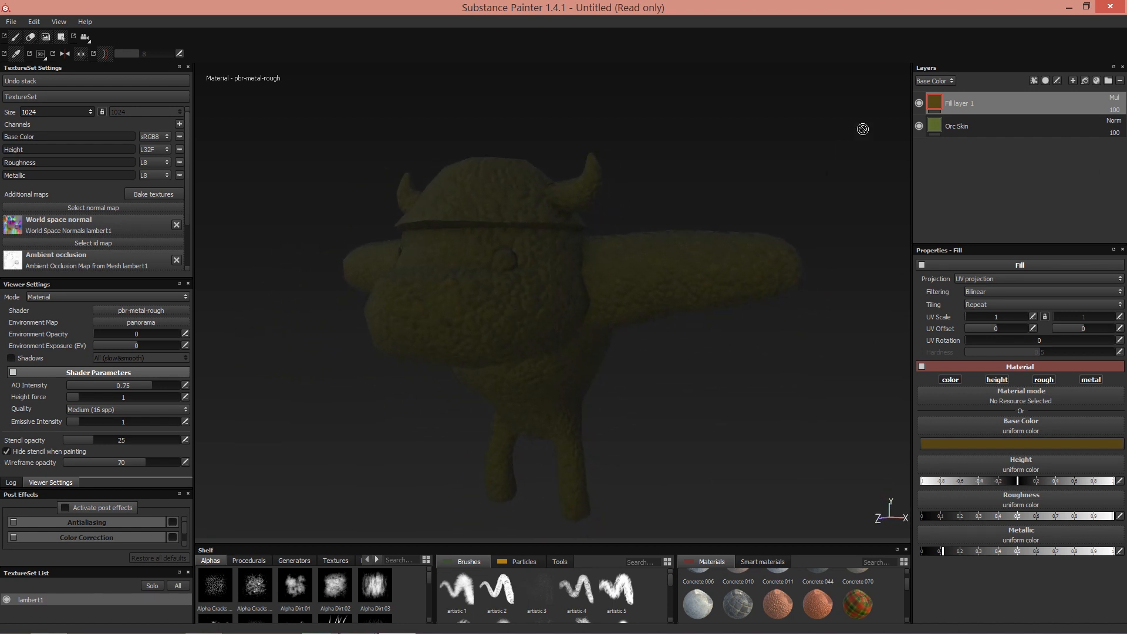
Step: Rename the brown fill layer as Skin Dirt and add a black mask to it
double_click(968, 103)
type("Skin Dirt")
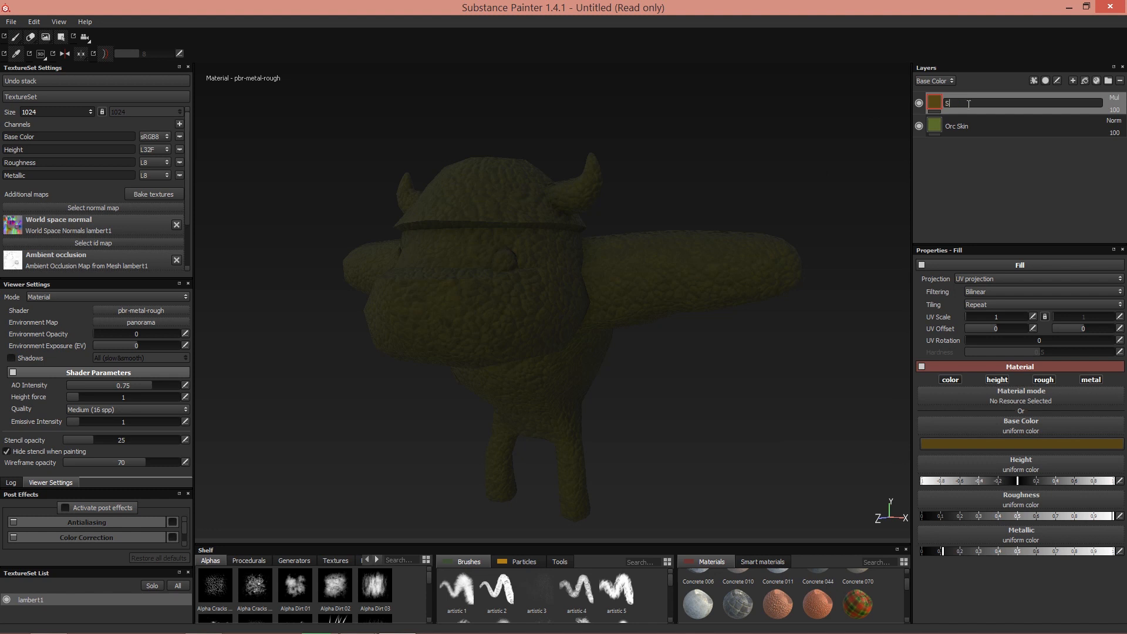
key("Return")
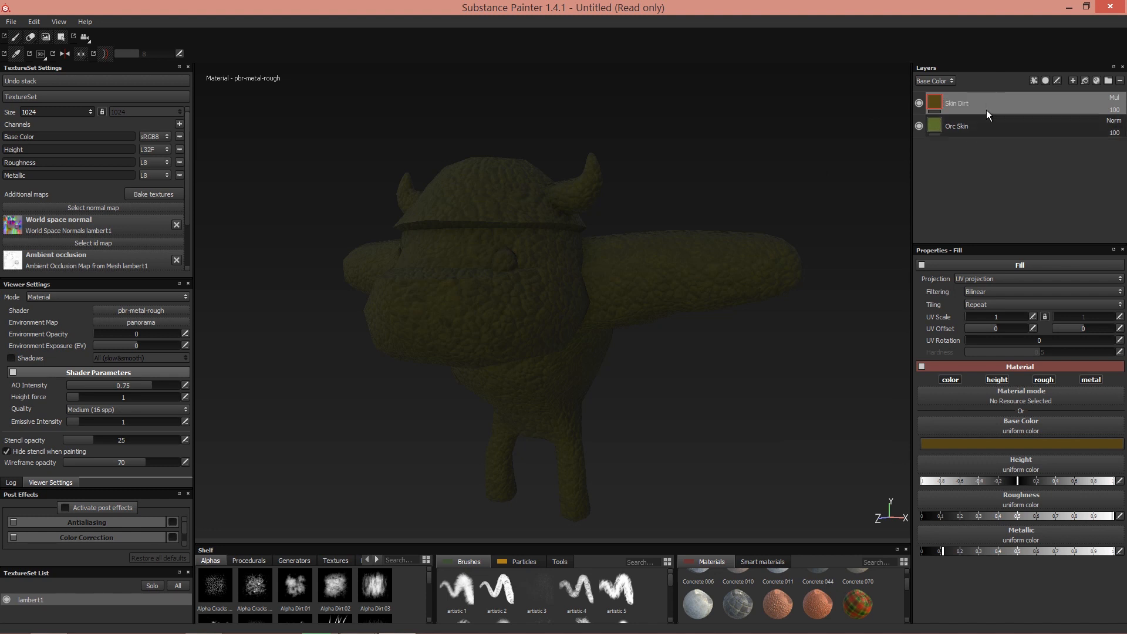
right_click(983, 104)
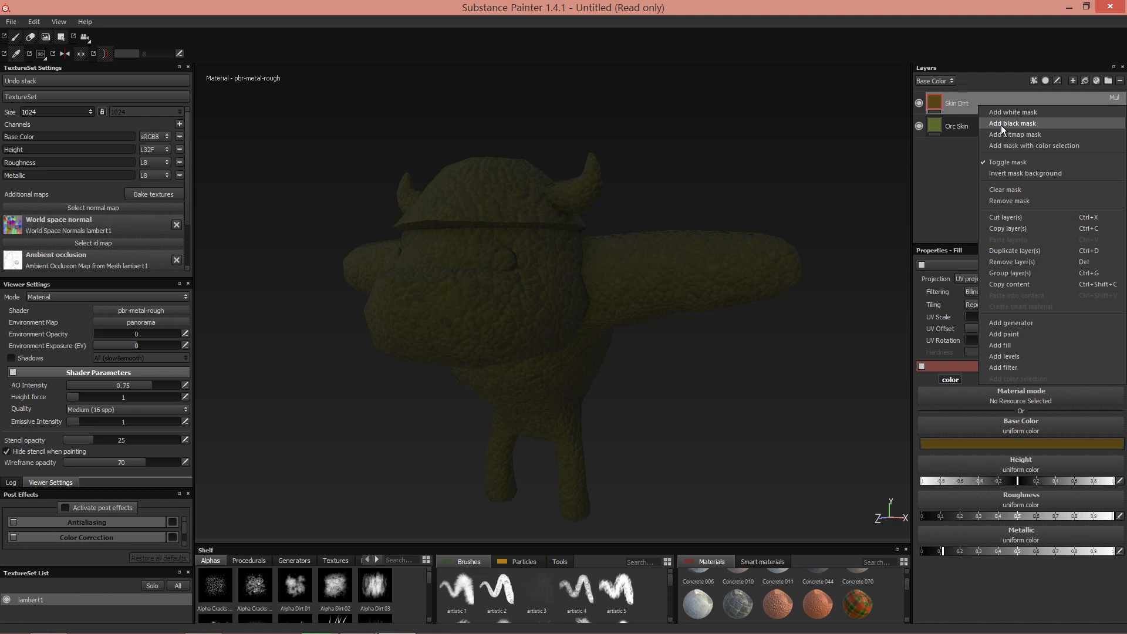
left_click(994, 124)
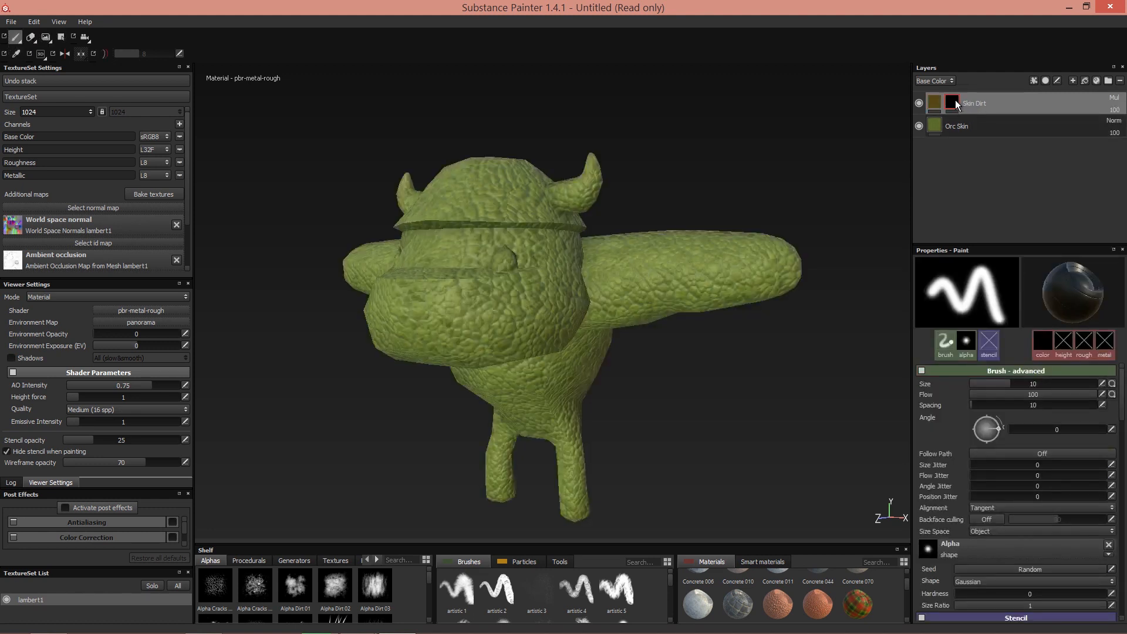
mouse_move(952, 98)
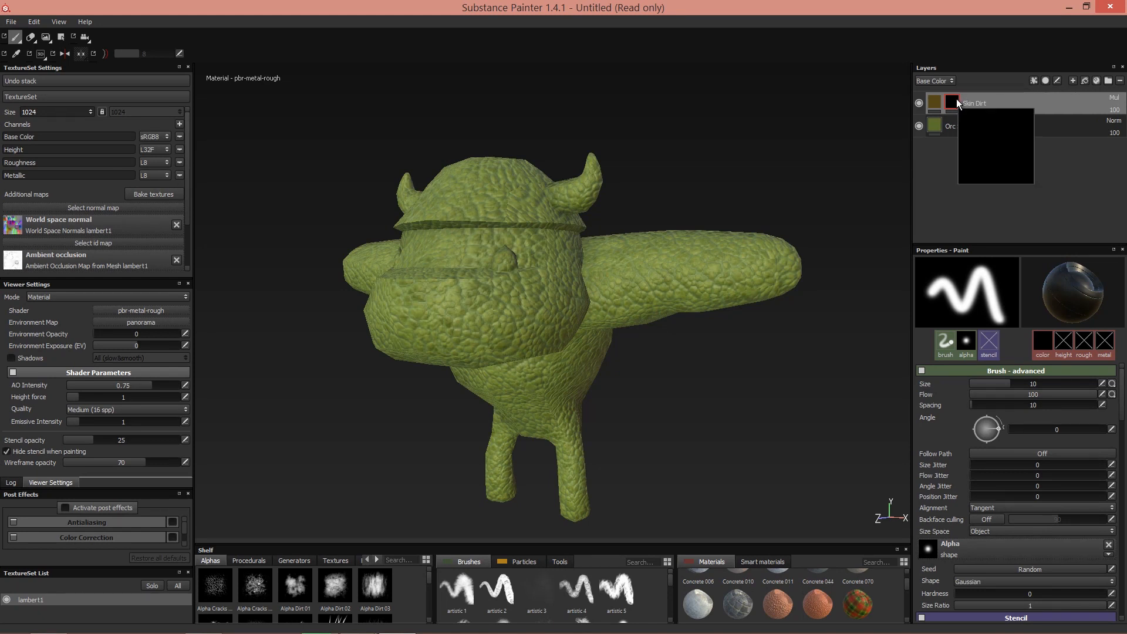
Step: Add a generator to the Skin Dirt mask and choose MG Dirt for it
left_click(1033, 81)
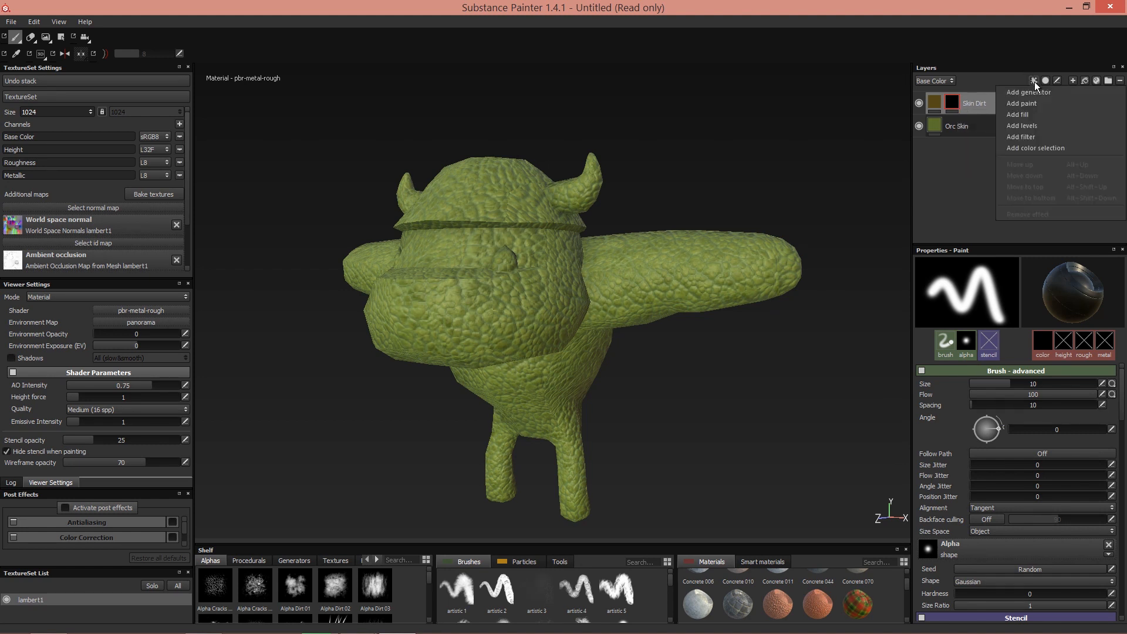
left_click(1034, 93)
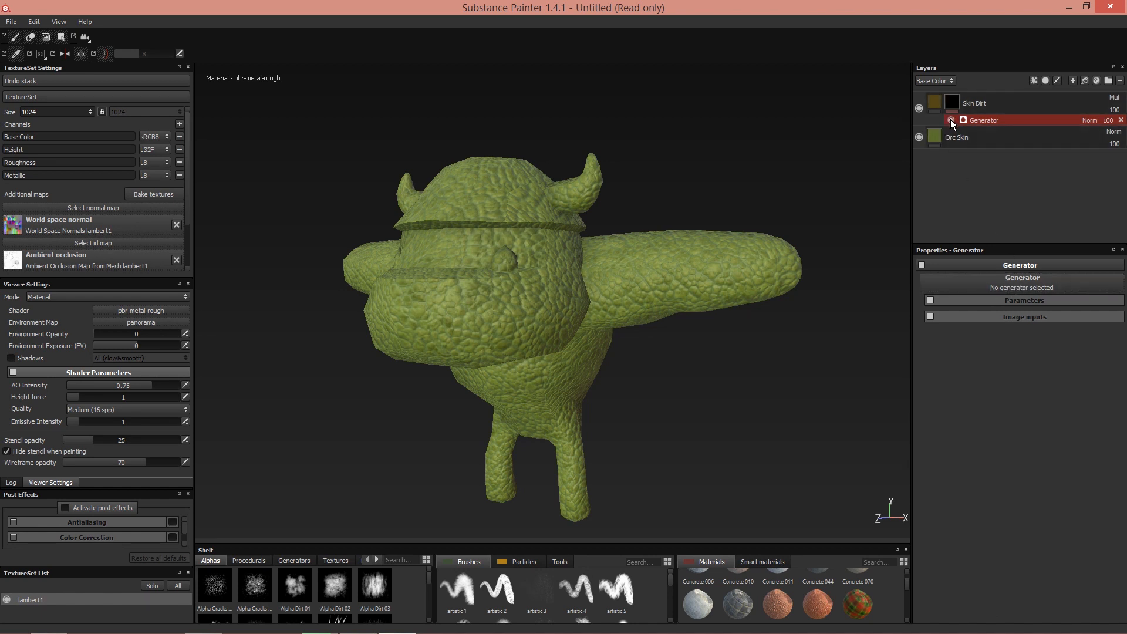
left_click(1013, 282)
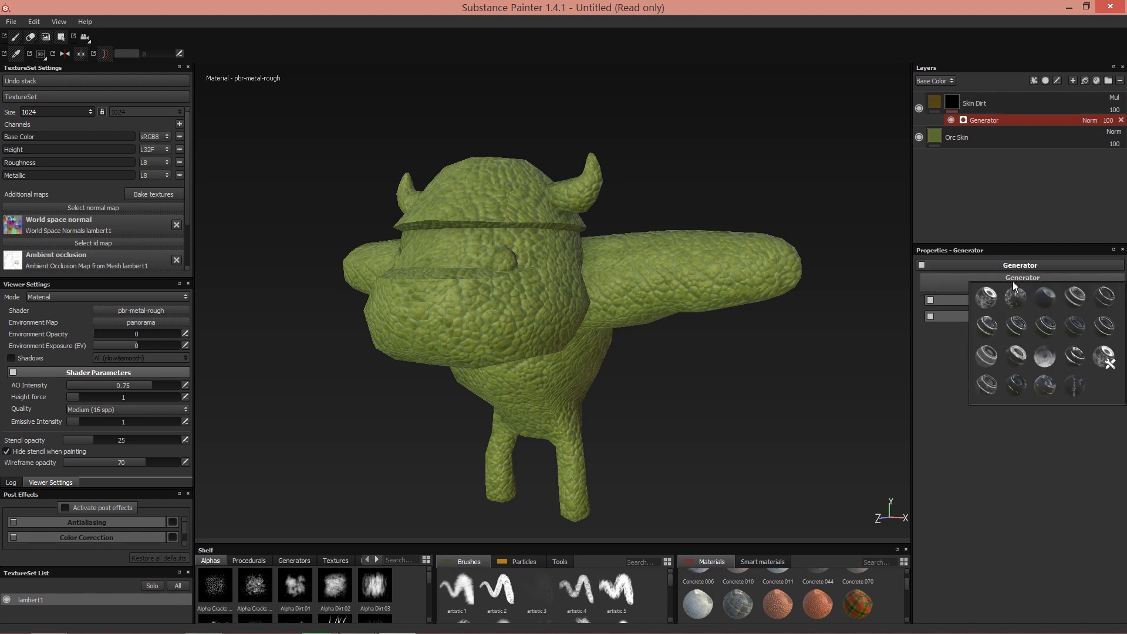
mouse_move(1056, 359)
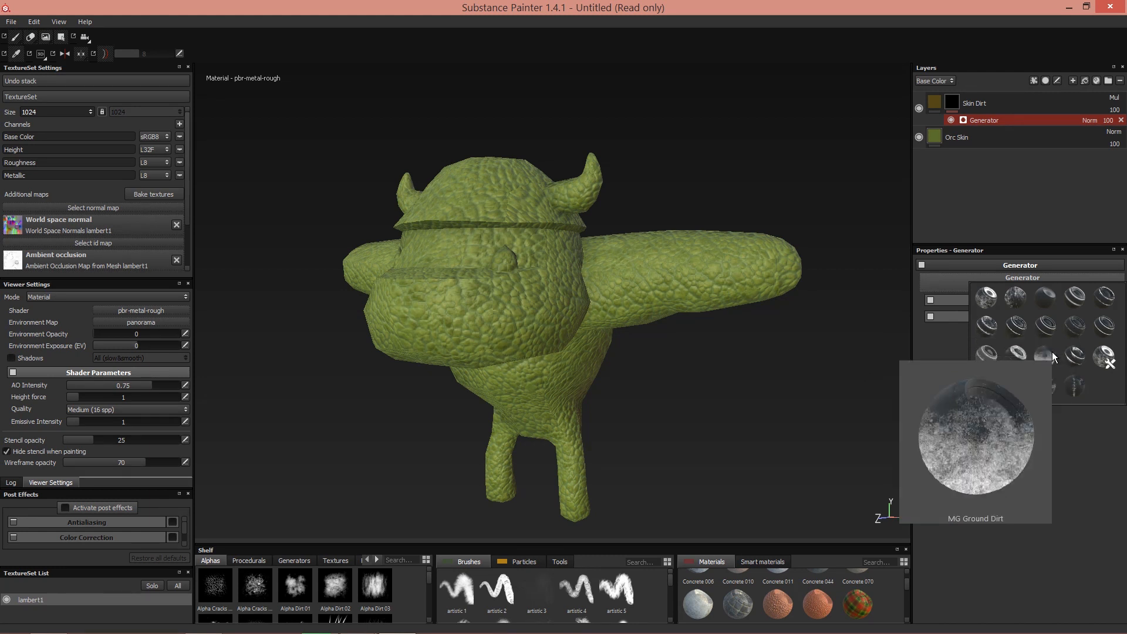
left_click(987, 298)
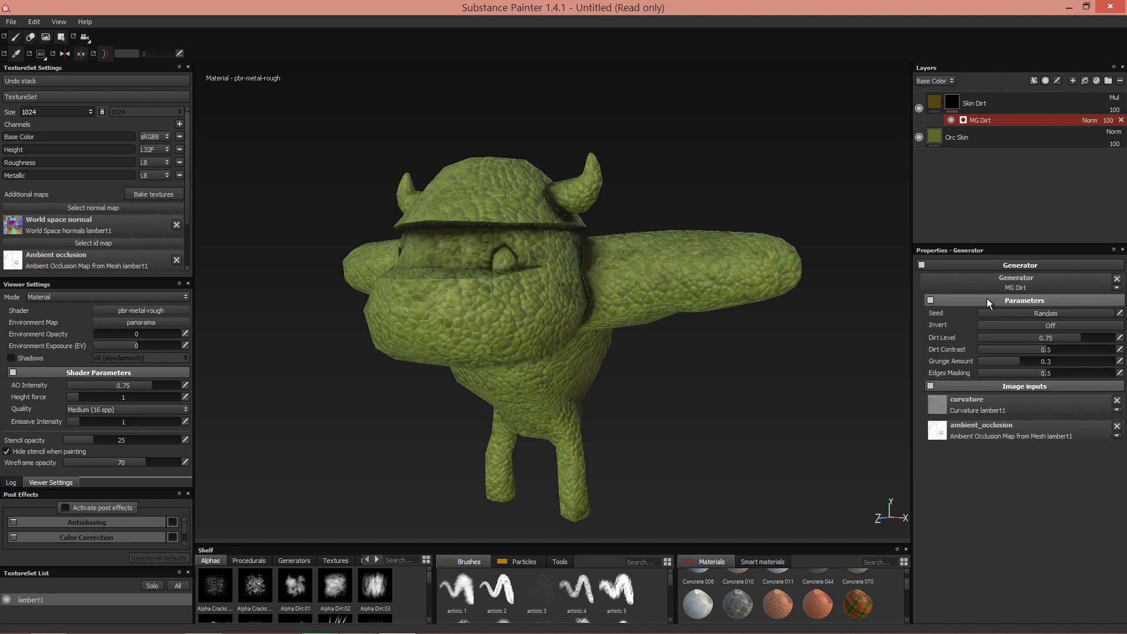
Step: Set the MG Dirt generator's dirt level to 0.72, dirt contrast to 0.18, grunge amount to 0.47 and edges masking to 0.28
left_click_drag(645, 296, 541, 307, "alt")
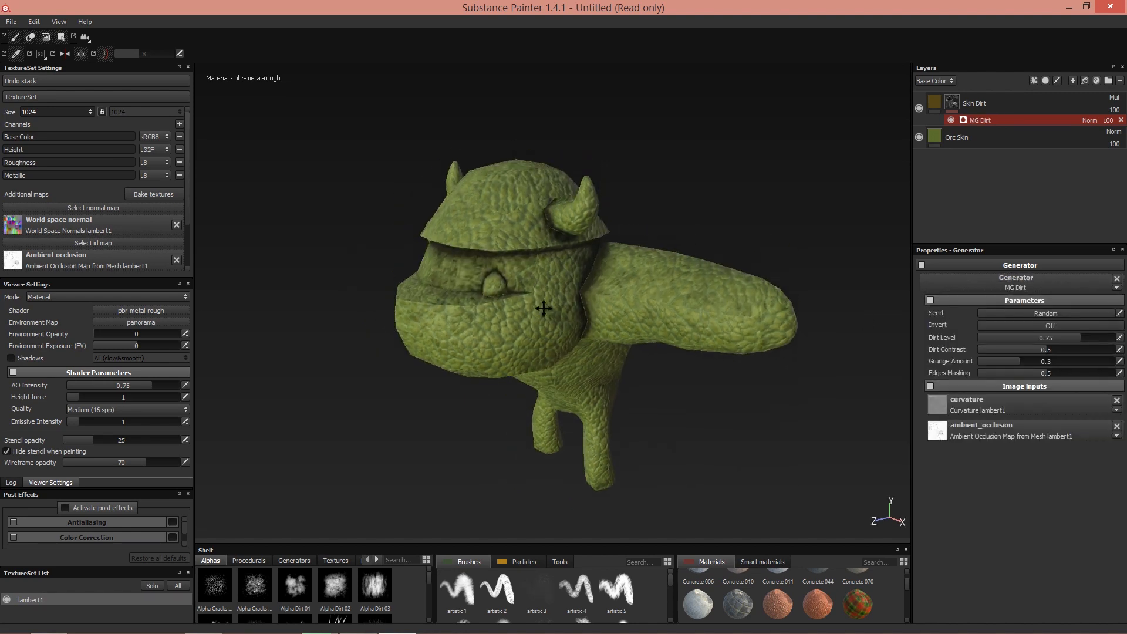
scroll(683, 315, "up", 5)
left_click_drag(683, 314, 516, 390, "alt")
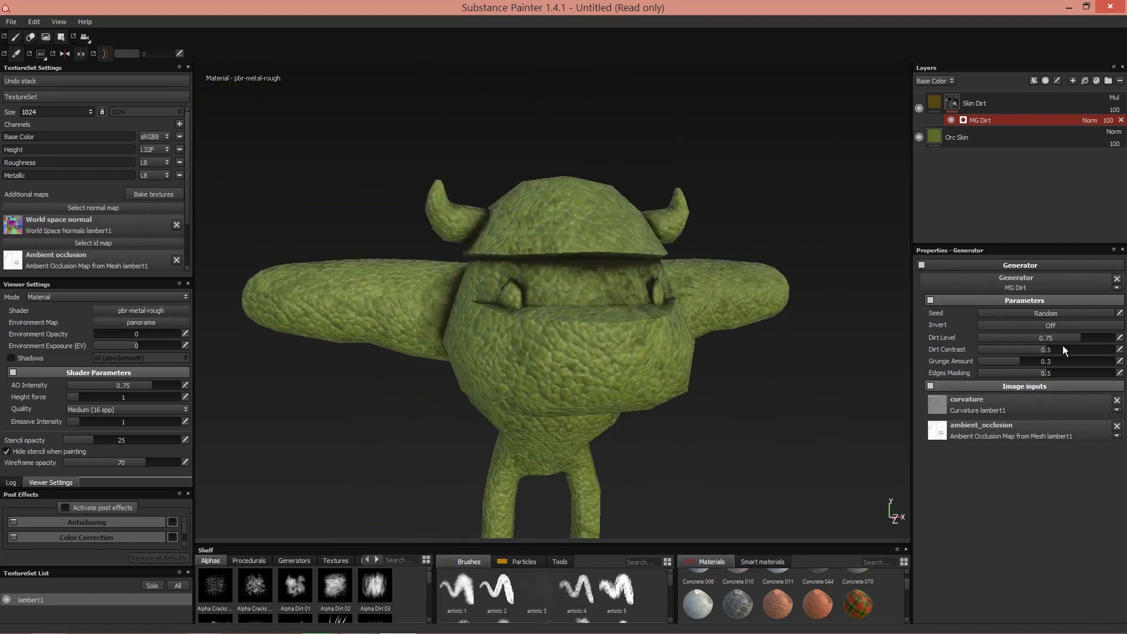
mouse_move(1068, 338)
left_mouse_down()
mouse_move(1055, 337)
mouse_move(1077, 344)
left_mouse_up()
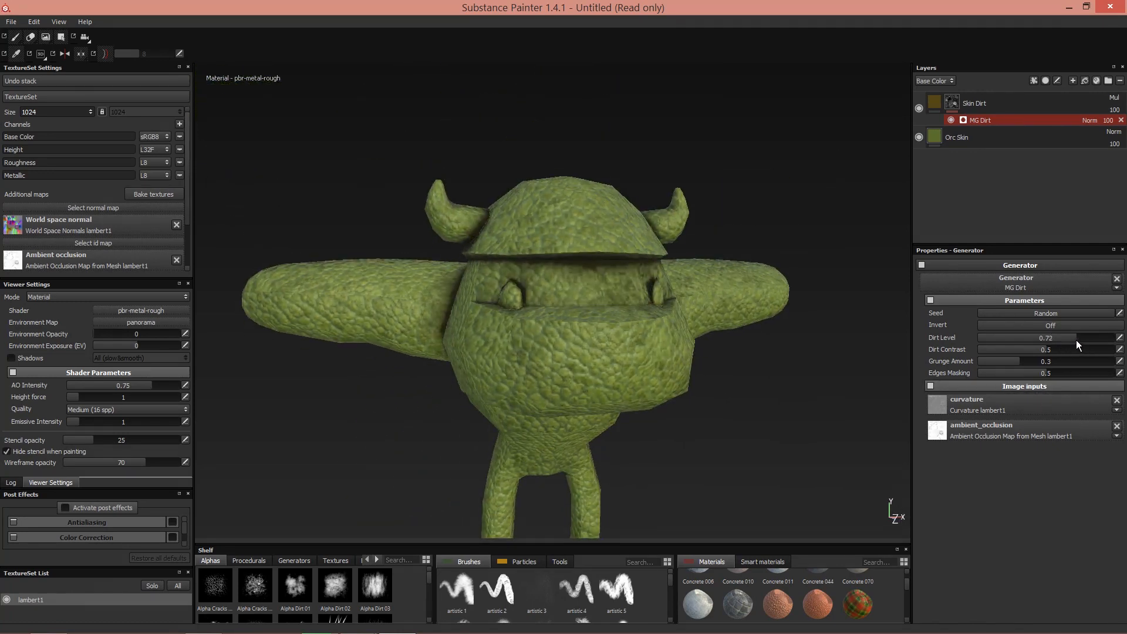
left_click_drag(1009, 350, 1044, 363)
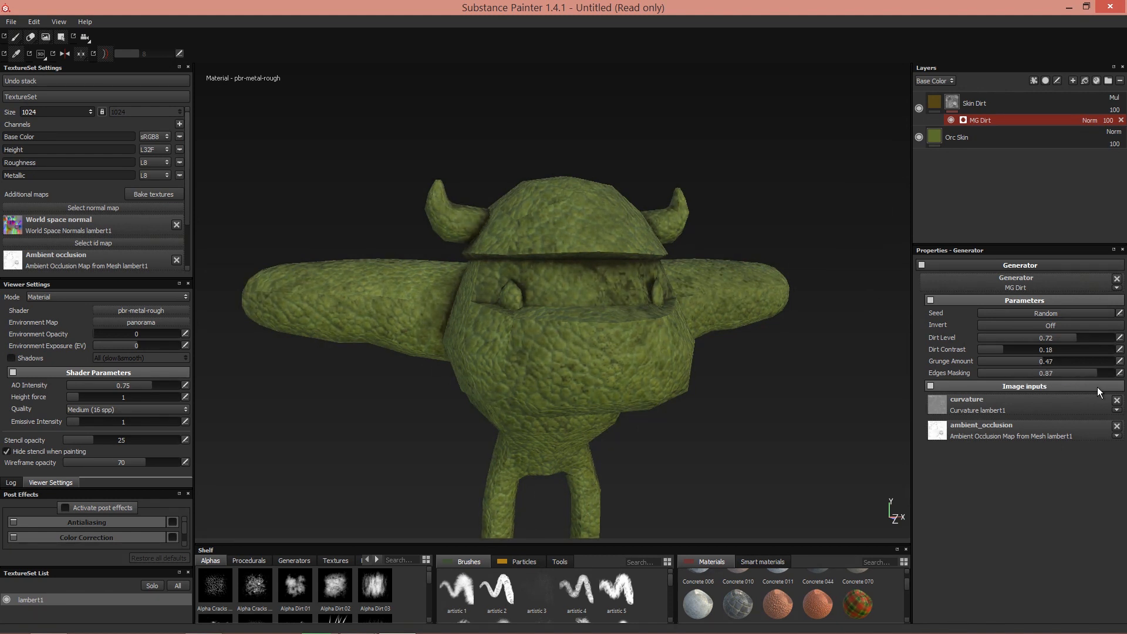
mouse_move(1021, 378)
left_mouse_down()
mouse_move(998, 378)
mouse_move(1098, 385)
mouse_move(980, 372)
mouse_move(1098, 417)
mouse_move(992, 394)
mouse_move(1015, 397)
left_mouse_up()
mouse_move(692, 405)
left_mouse_down("alt")
mouse_move(520, 360)
mouse_move(502, 396)
mouse_move(584, 335)
mouse_move(715, 435)
mouse_move(1057, 458)
mouse_move(1051, 500)
mouse_move(632, 455)
mouse_move(382, 483)
mouse_move(433, 448)
mouse_move(543, 442)
mouse_move(671, 463)
mouse_move(614, 466)
left_mouse_up("alt")
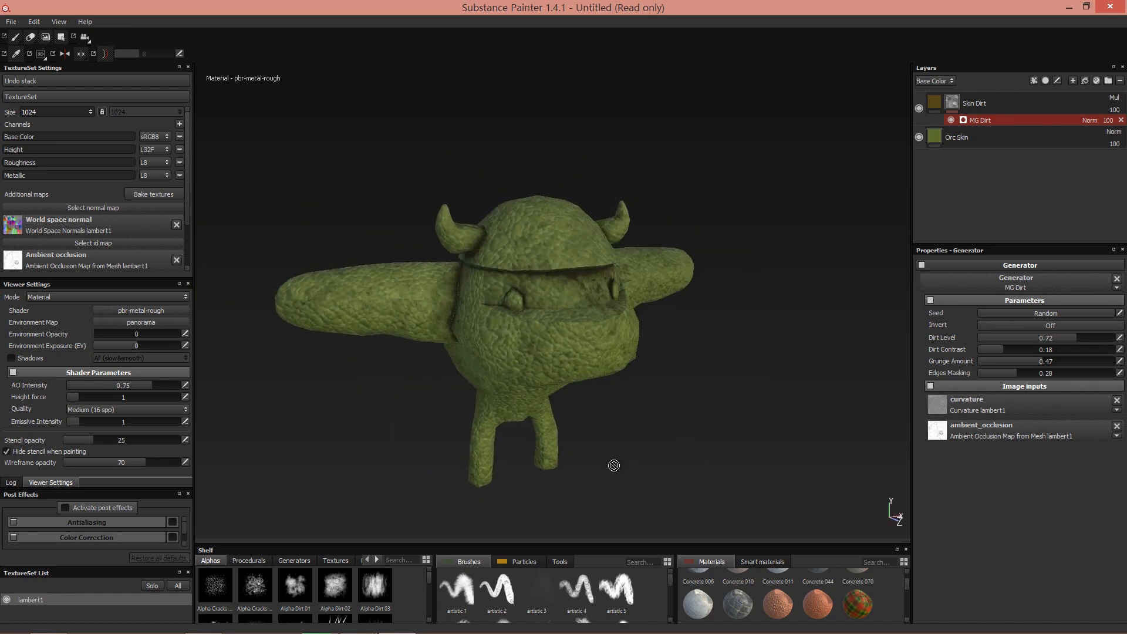
Step: Add a fill layer above Skin Dirt and set its base color to a pale cream yellow
left_click(1013, 93)
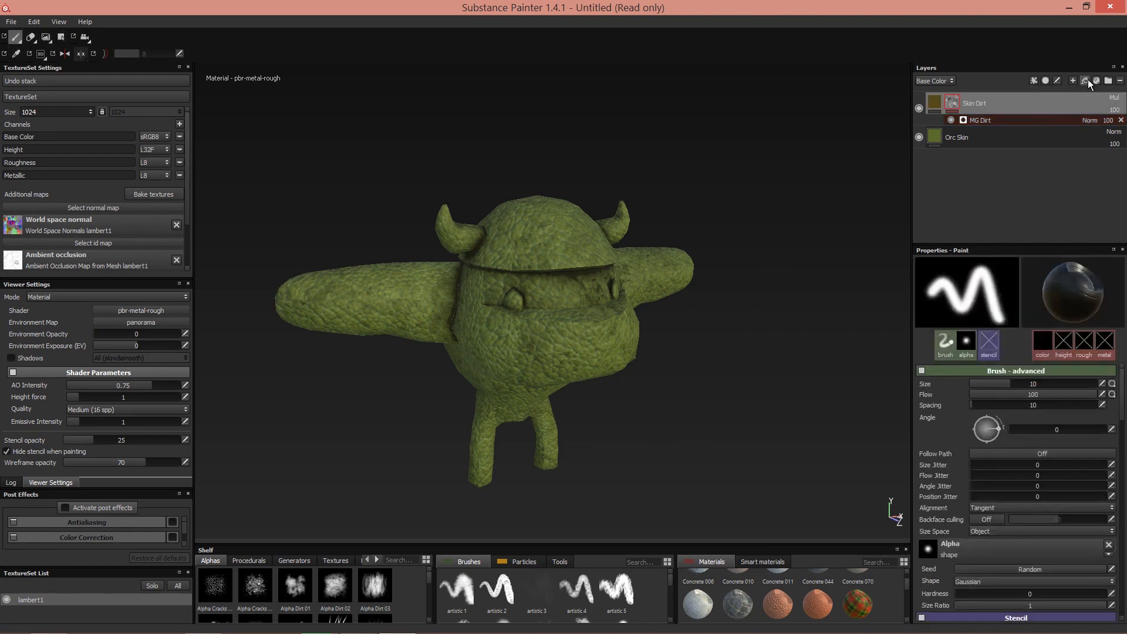
left_click(1086, 80)
left_click(1027, 443)
left_click_drag(953, 420, 943, 414)
left_click_drag(1025, 464, 1026, 479)
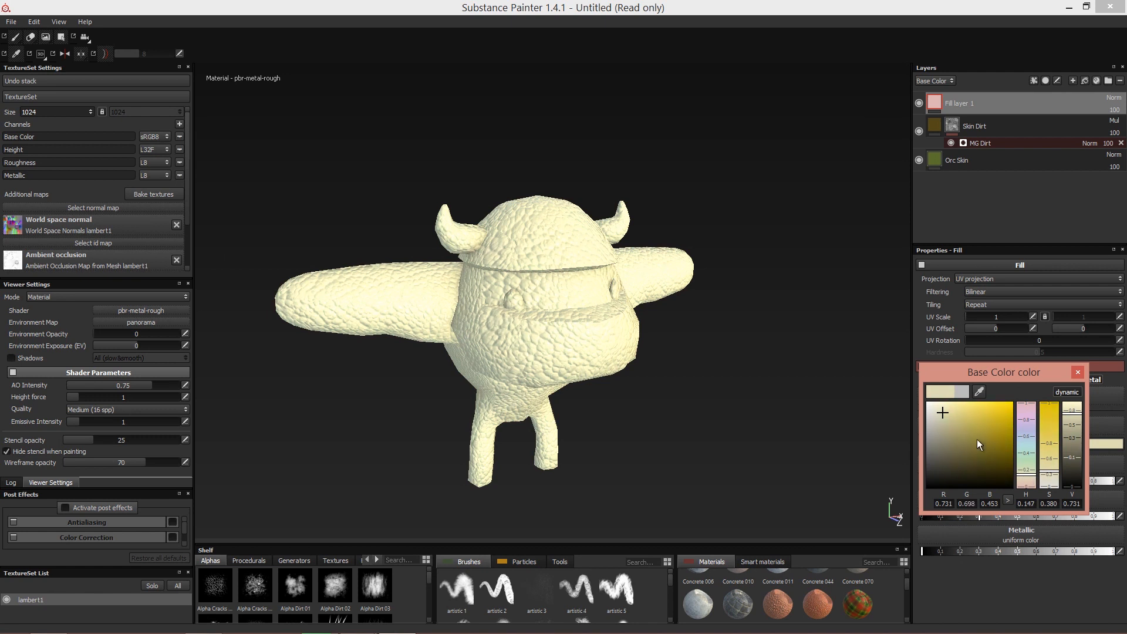
left_click(949, 410)
left_click(1079, 372)
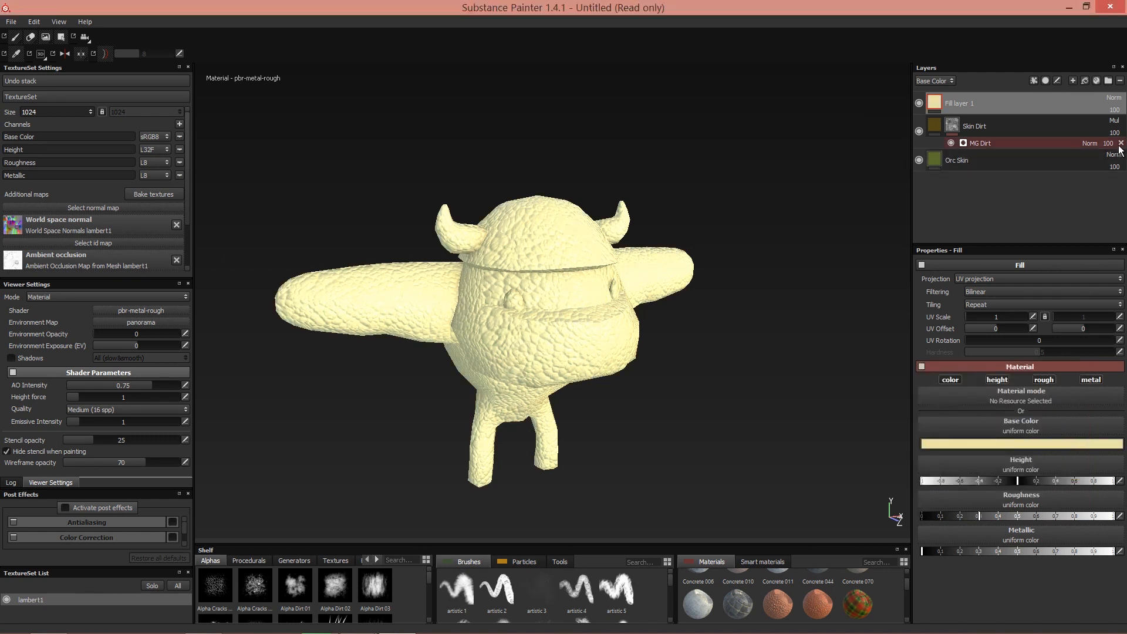
Step: Rename the cream fill layer as Skin Wear and raise its roughness to maximum
double_click(956, 104)
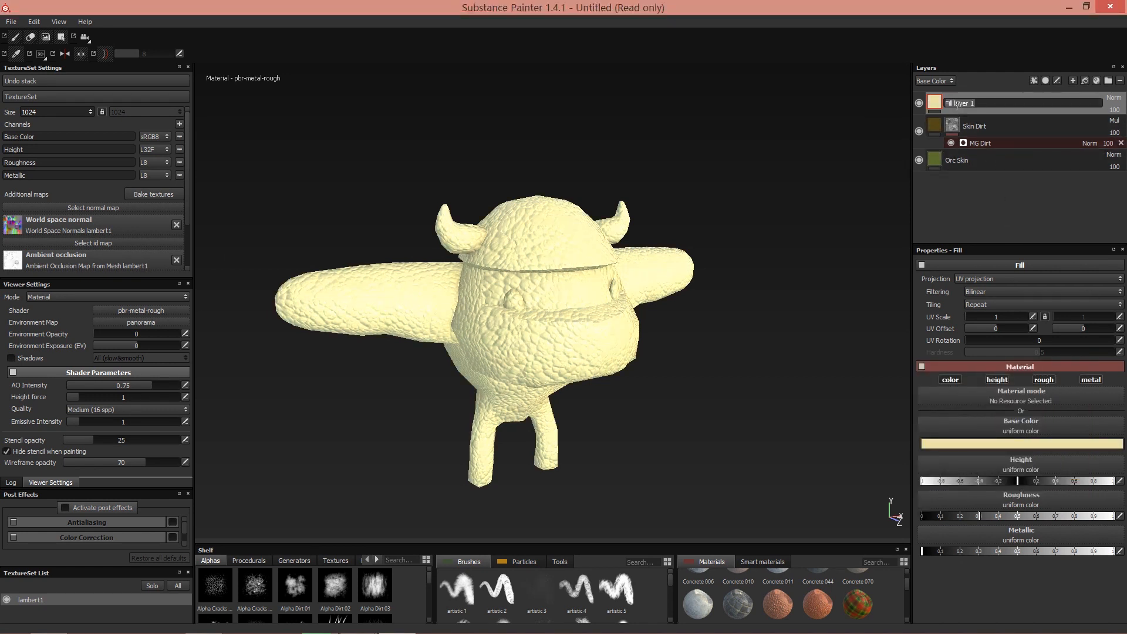
key("Return")
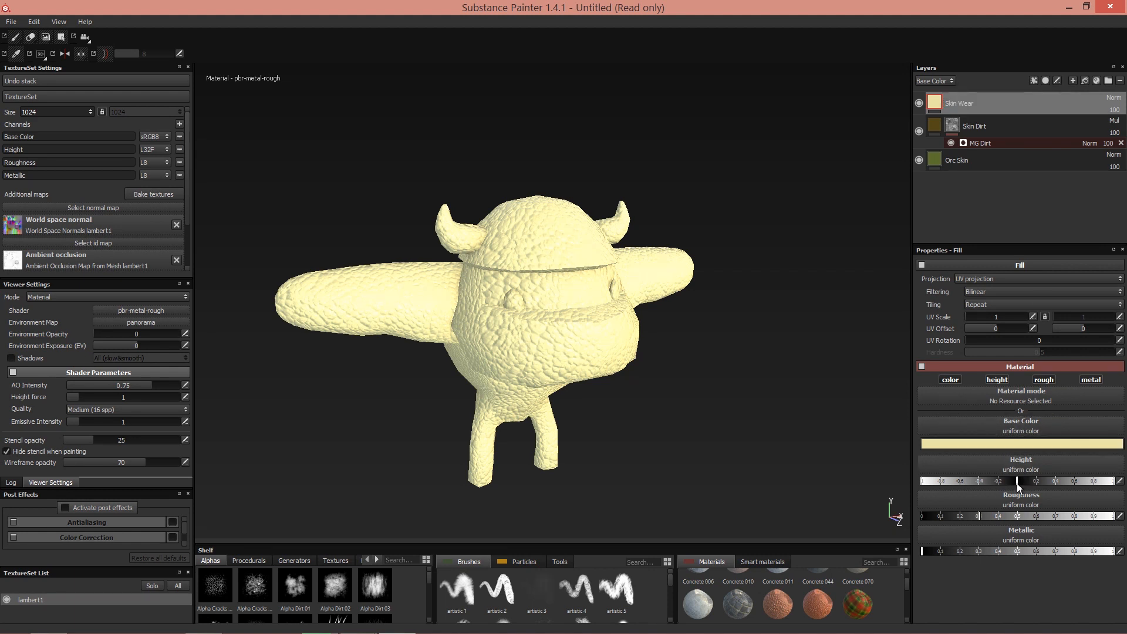
left_click(965, 516)
left_click_drag(1034, 539, 1123, 537)
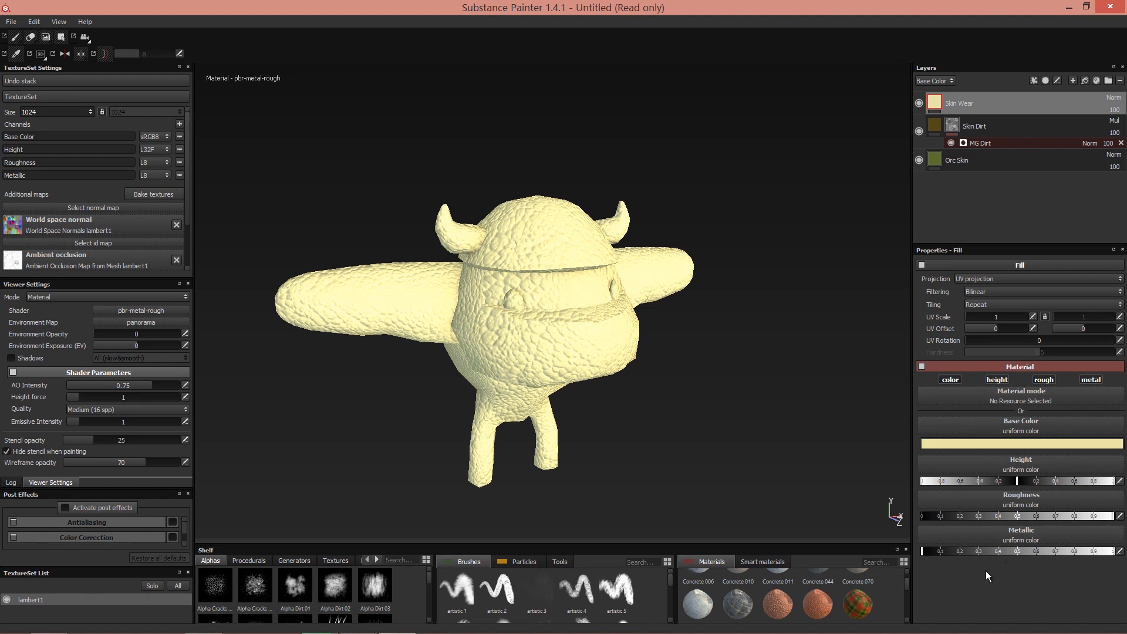
Step: Darken Skin Wear's base color to a khaki yellow of RGB 0.489, 0.455, 0.205
left_click(979, 442)
mouse_move(968, 423)
left_mouse_down()
mouse_move(974, 415)
mouse_move(942, 420)
mouse_move(953, 426)
left_mouse_up()
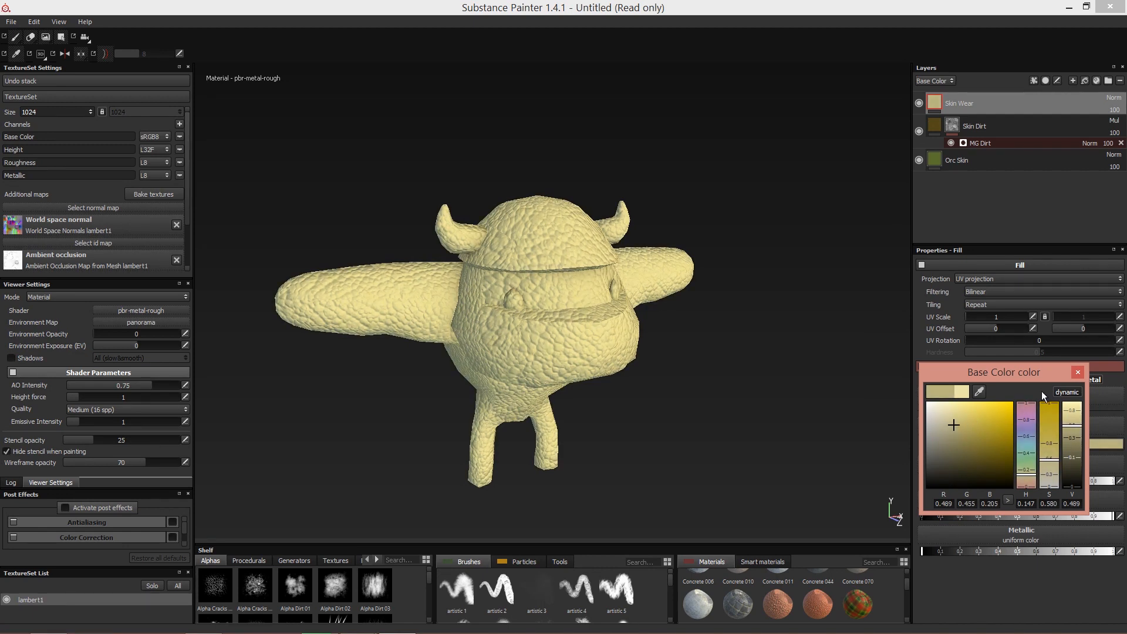
left_click(1077, 372)
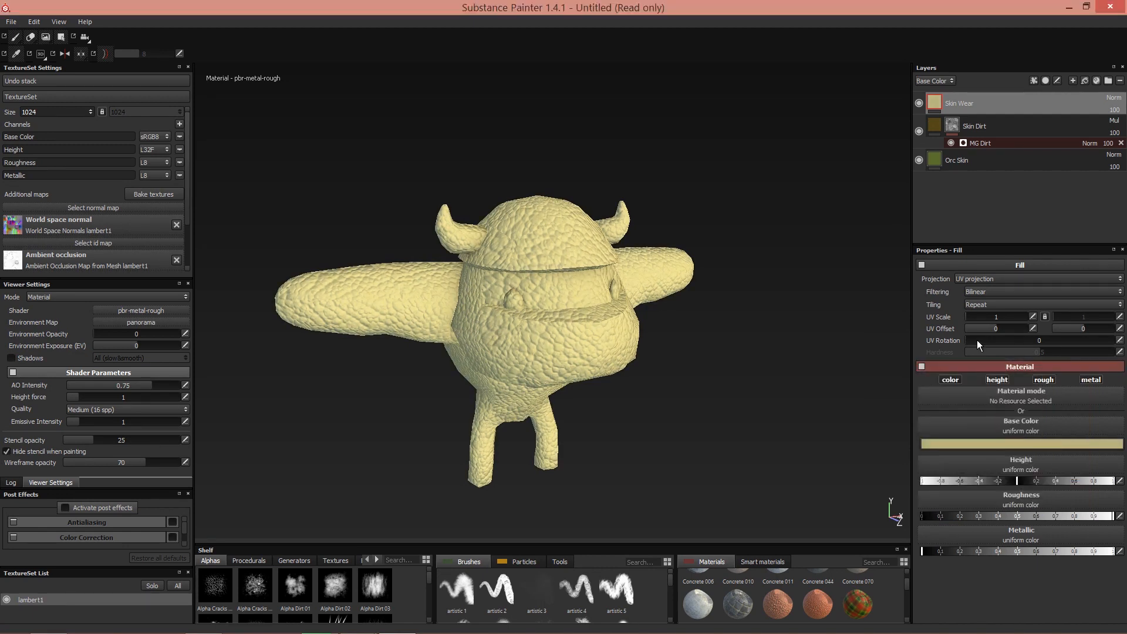
Step: Add a black mask to the Skin Wear layer and place an empty generator on the mask
right_click(963, 104)
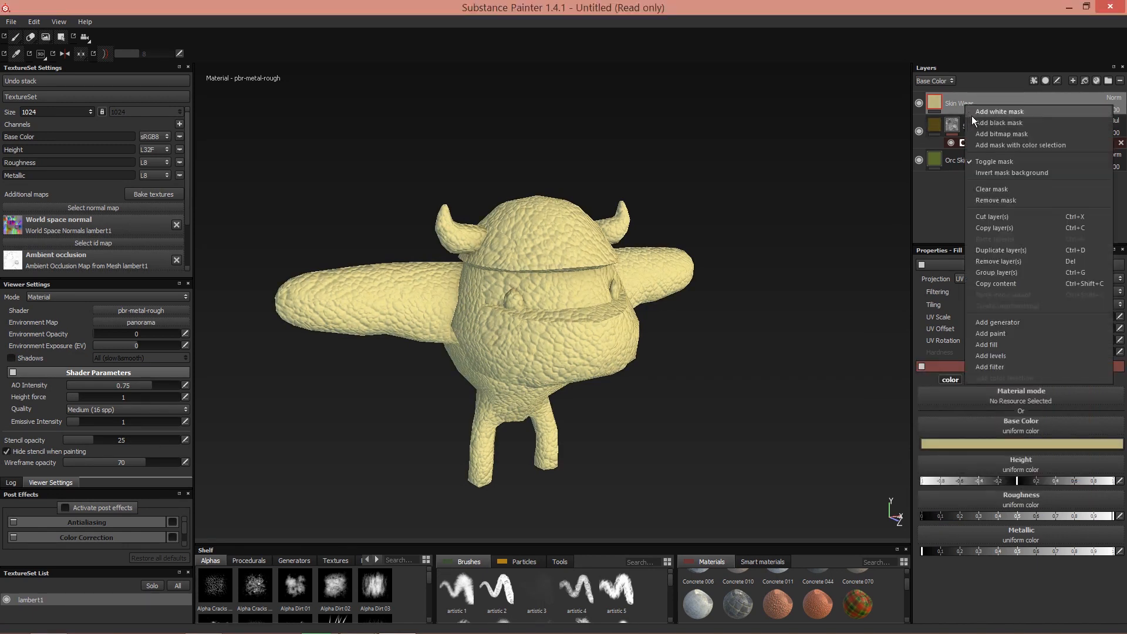
left_click(977, 121)
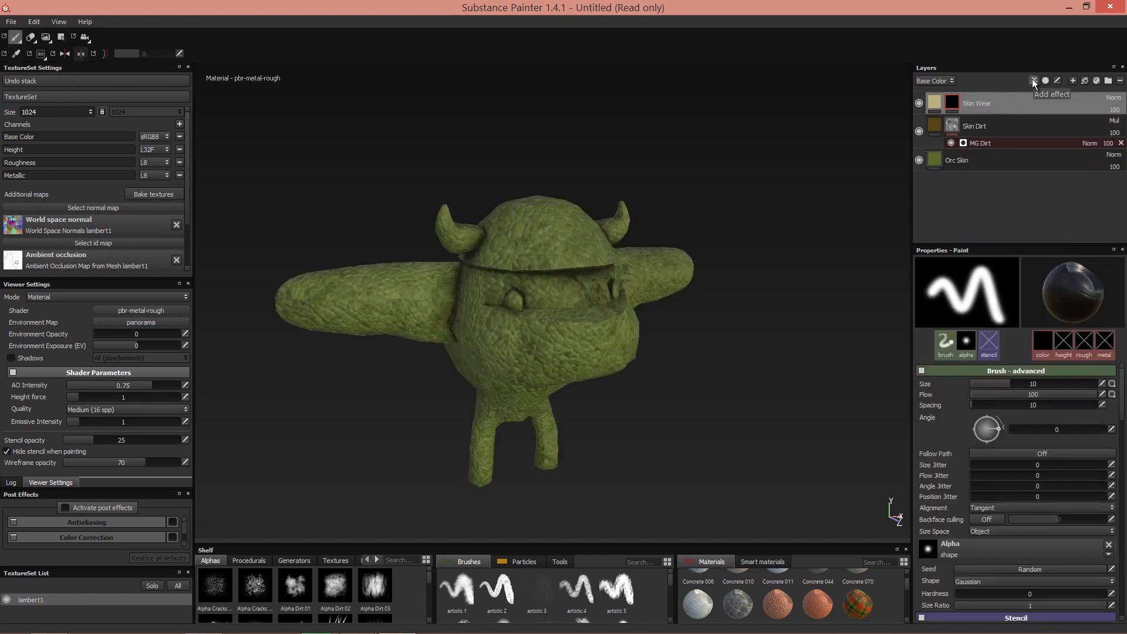
mouse_move(953, 99)
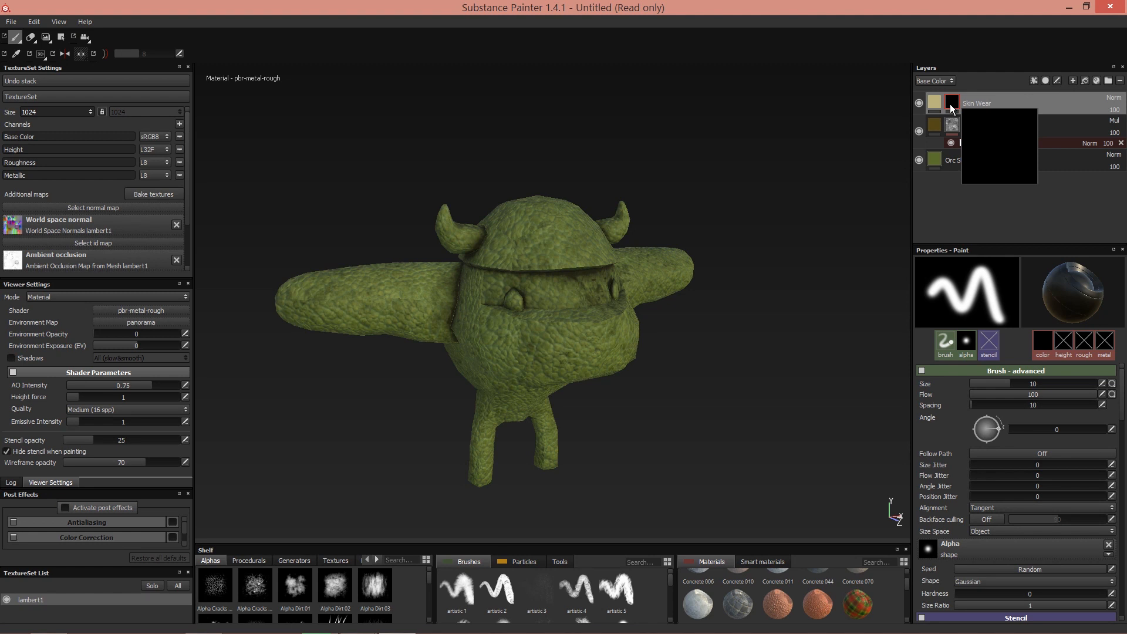
left_click(1032, 81)
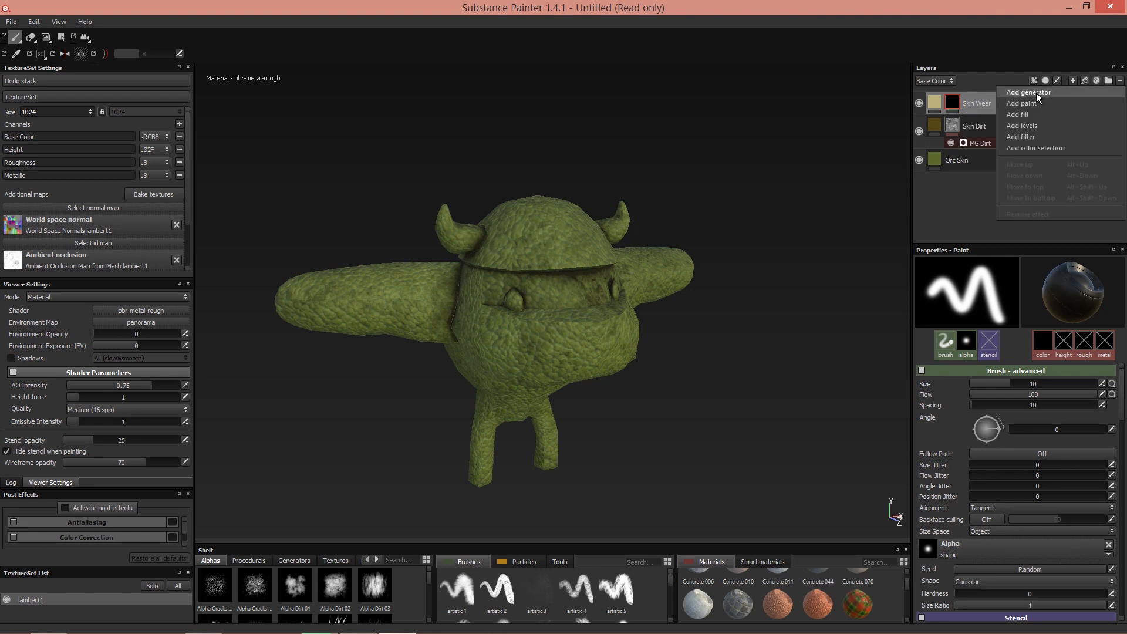
left_click(1036, 93)
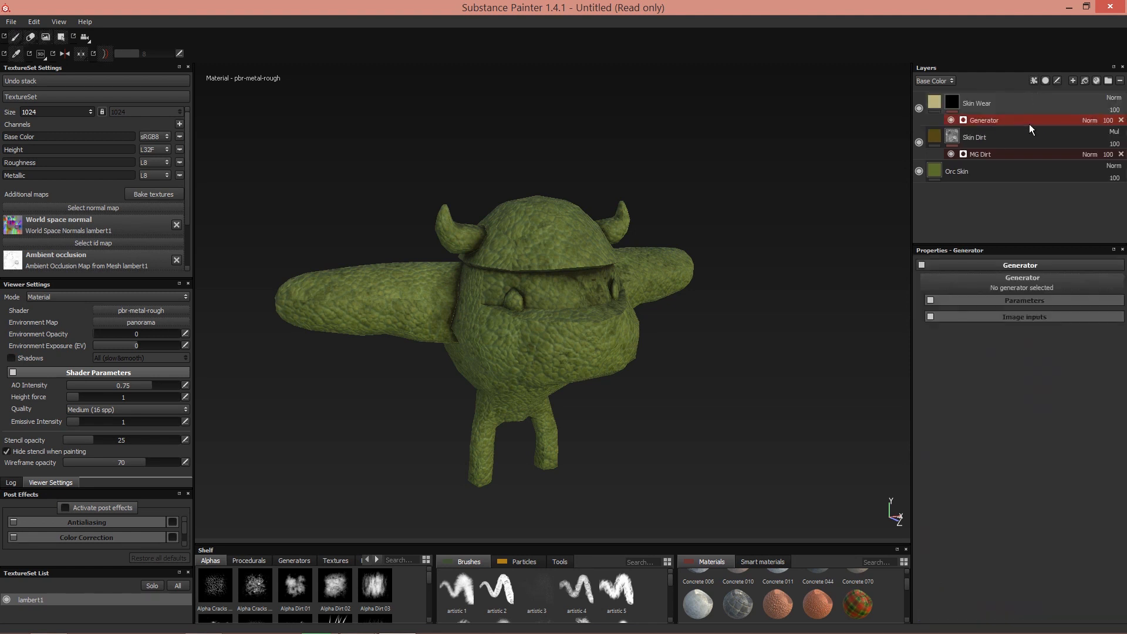
Step: Compare the available generator previews and assign MG Metal Edge Wear to the Skin Wear mask
left_click(1011, 288)
mouse_move(1018, 332)
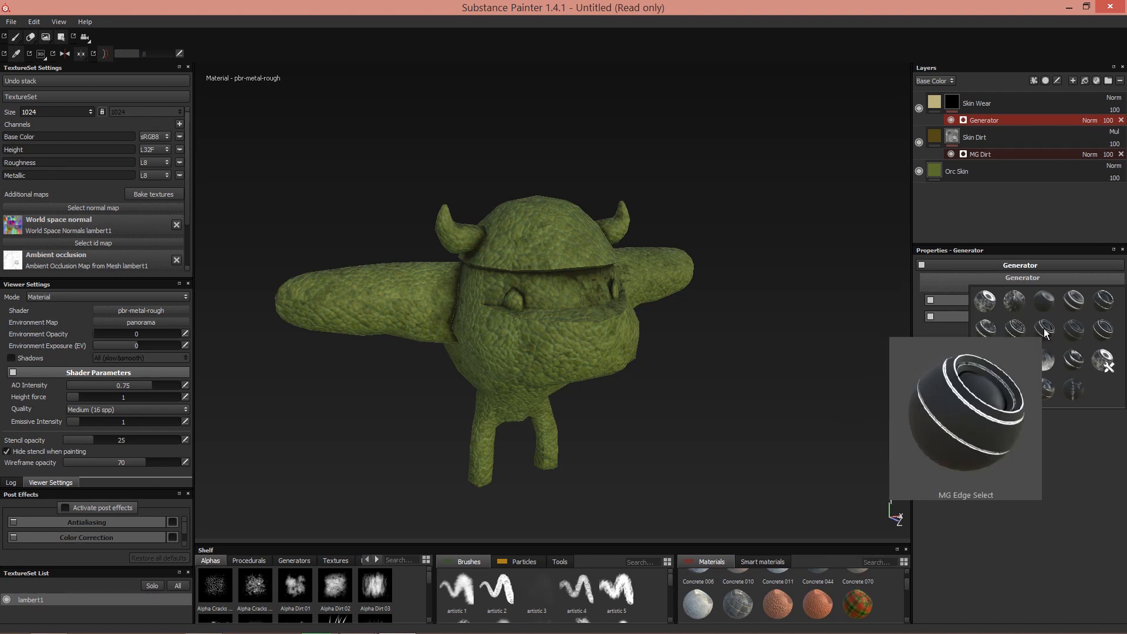
mouse_move(1098, 329)
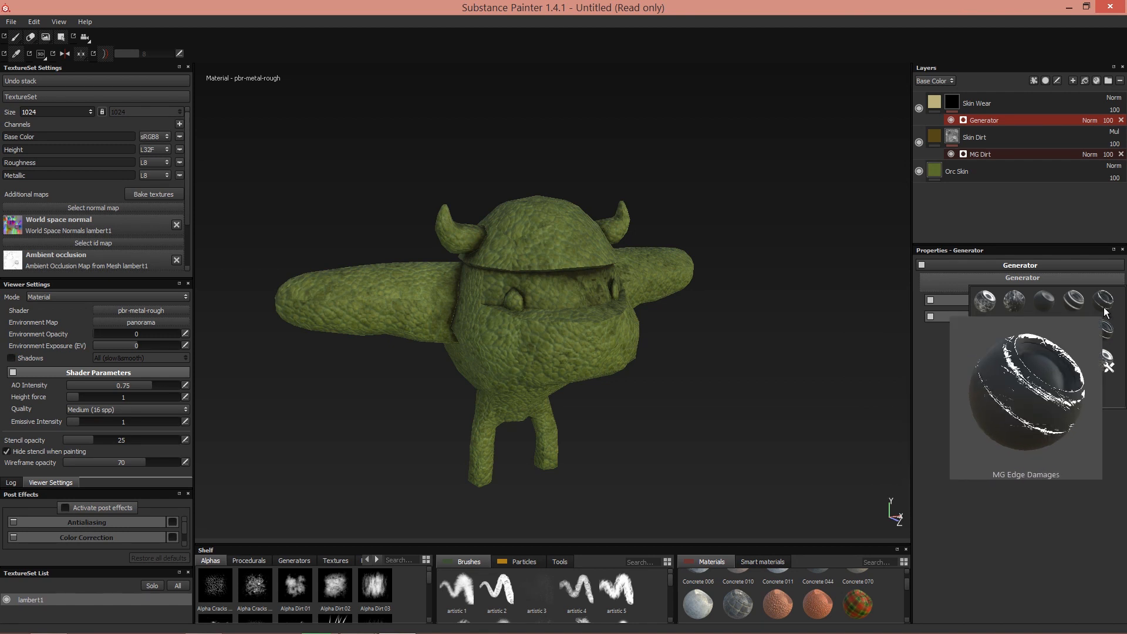
mouse_move(1033, 306)
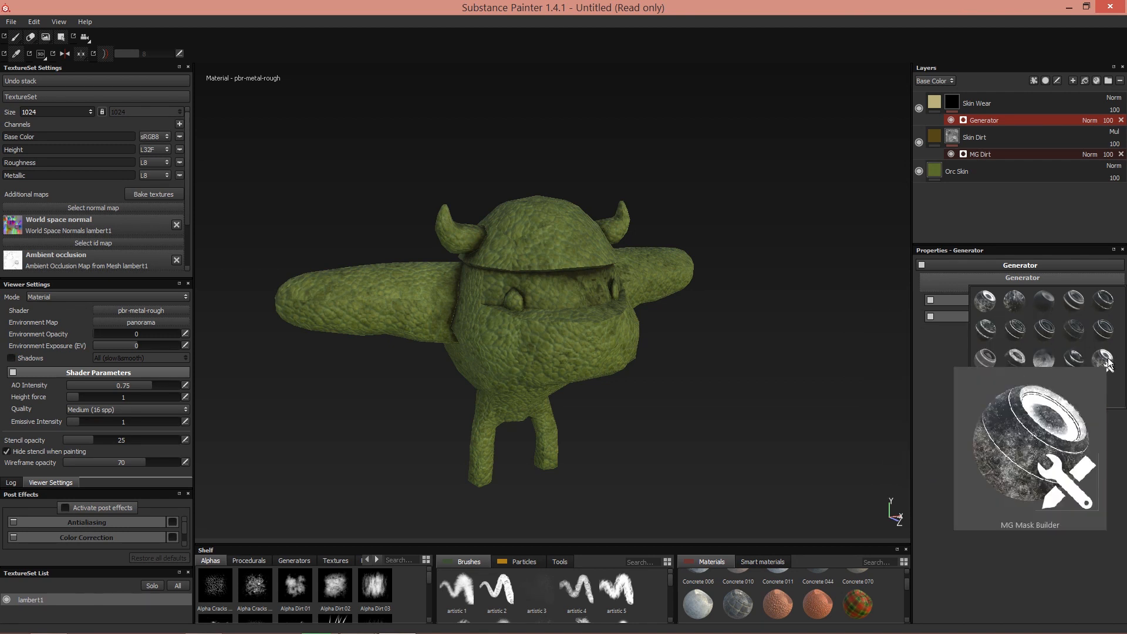
mouse_move(988, 359)
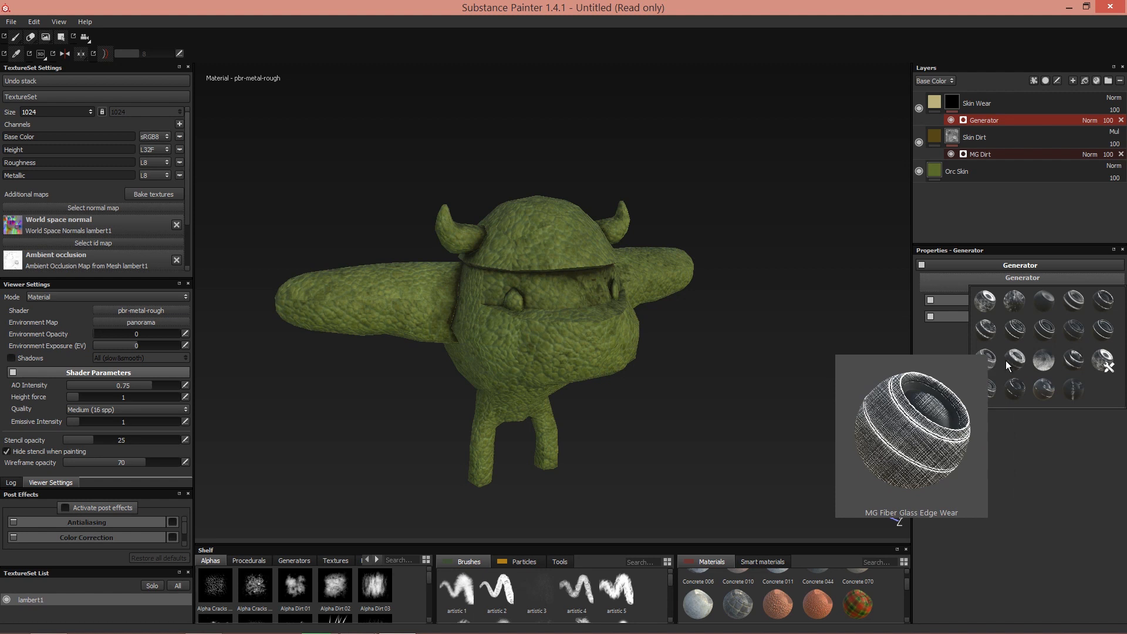
mouse_move(1066, 362)
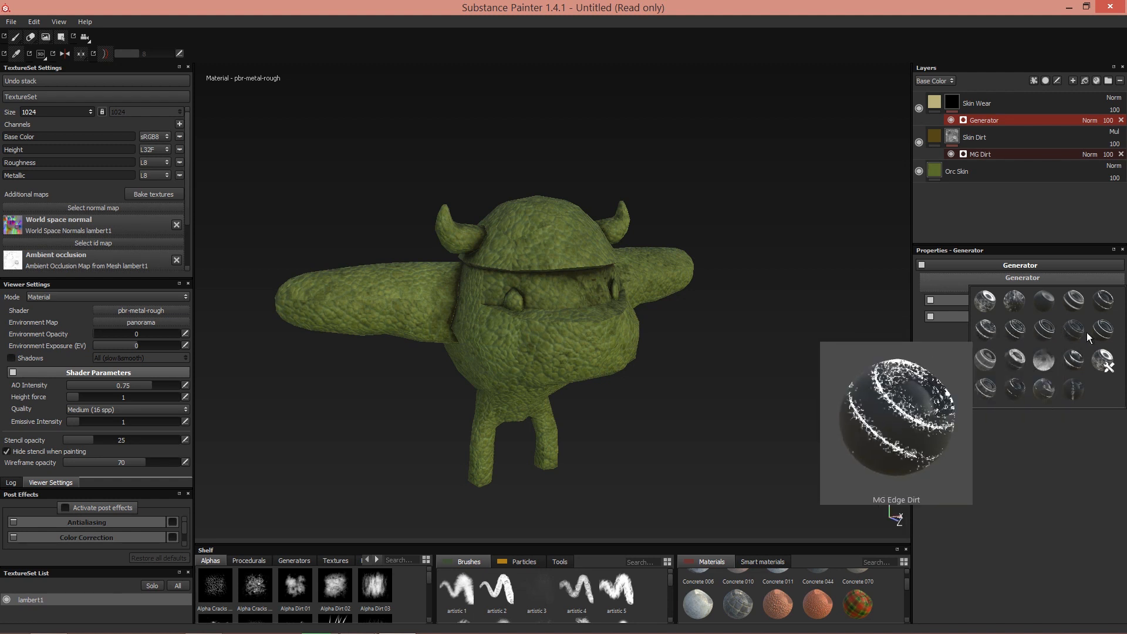
mouse_move(1104, 298)
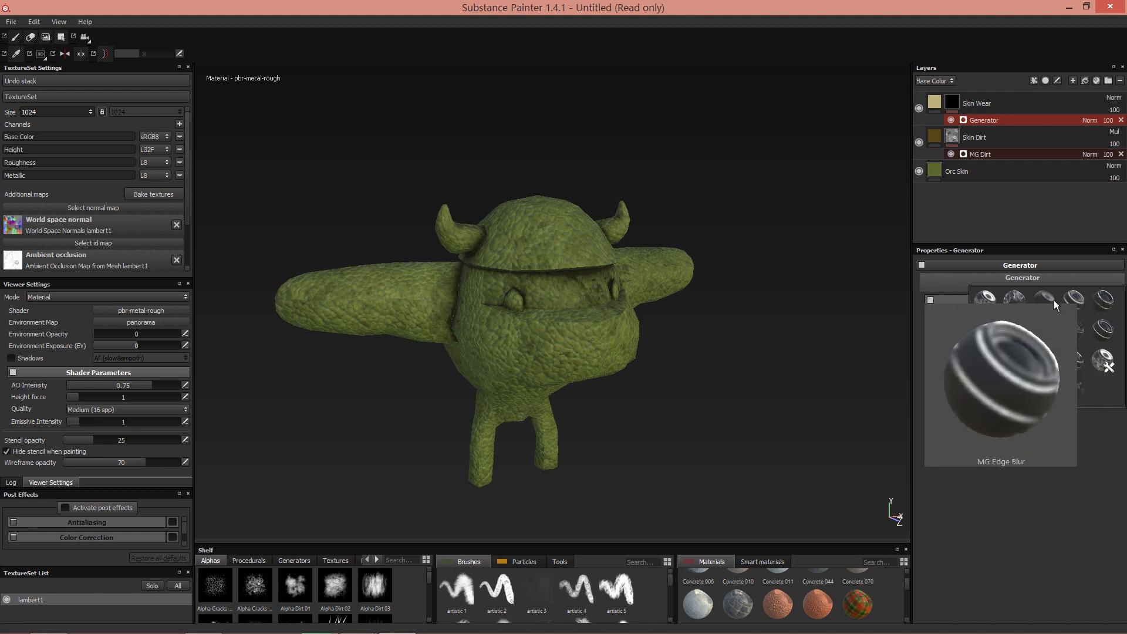
mouse_move(989, 396)
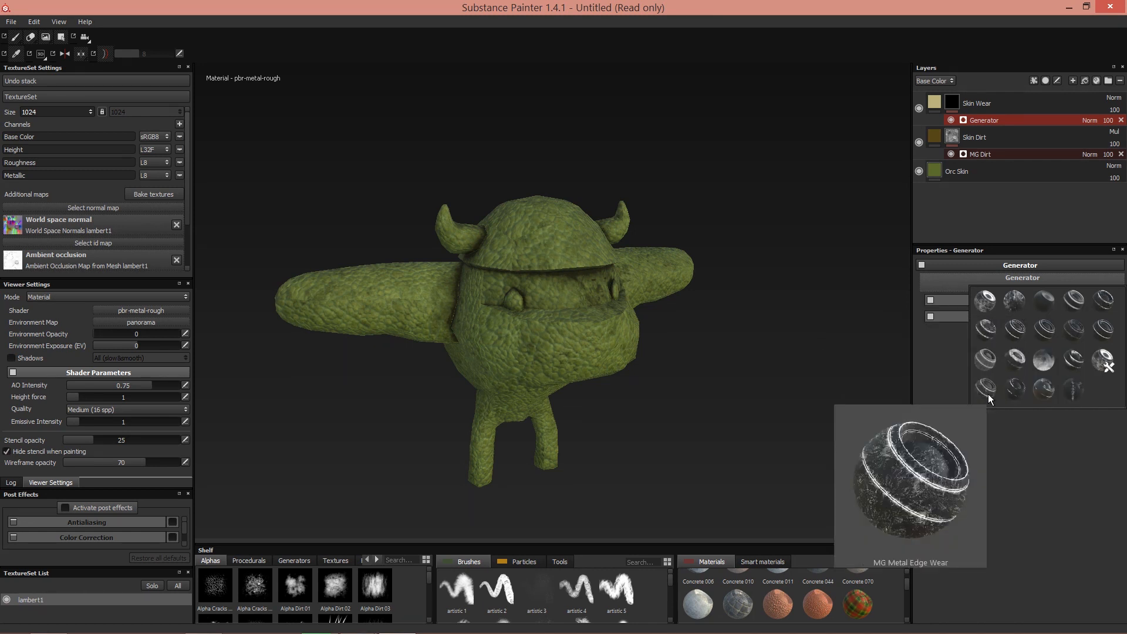
left_click(988, 393)
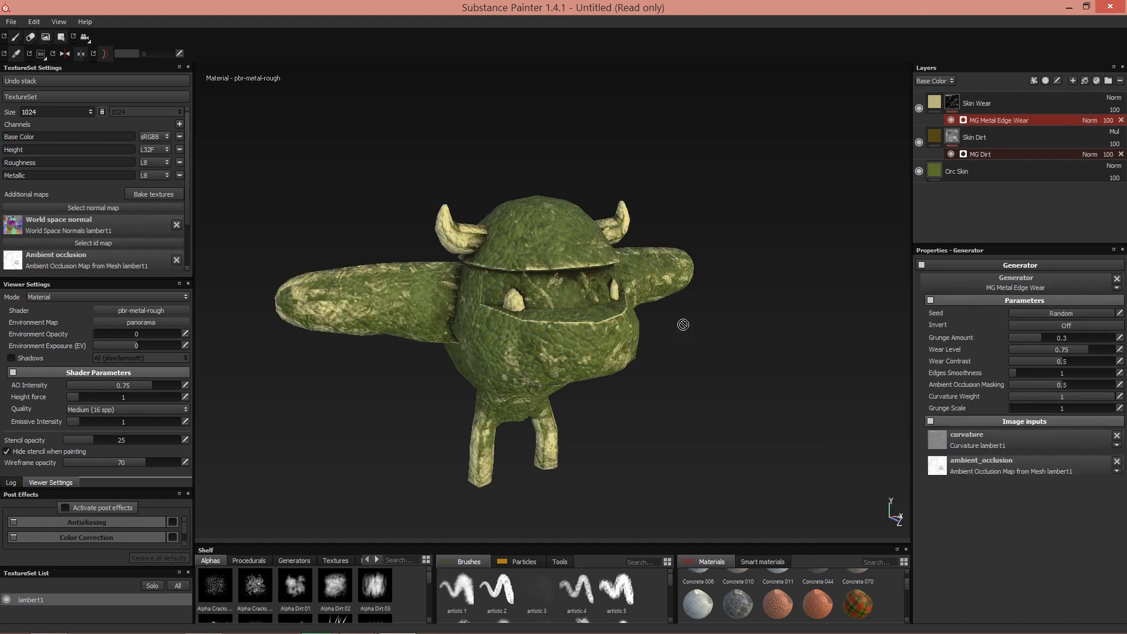
Step: Set the MG Metal Edge Wear generator's wear level to 0.49, wear contrast to 0.25 and edges smoothness to 1.16
left_click_drag(667, 360, 538, 279, "alt")
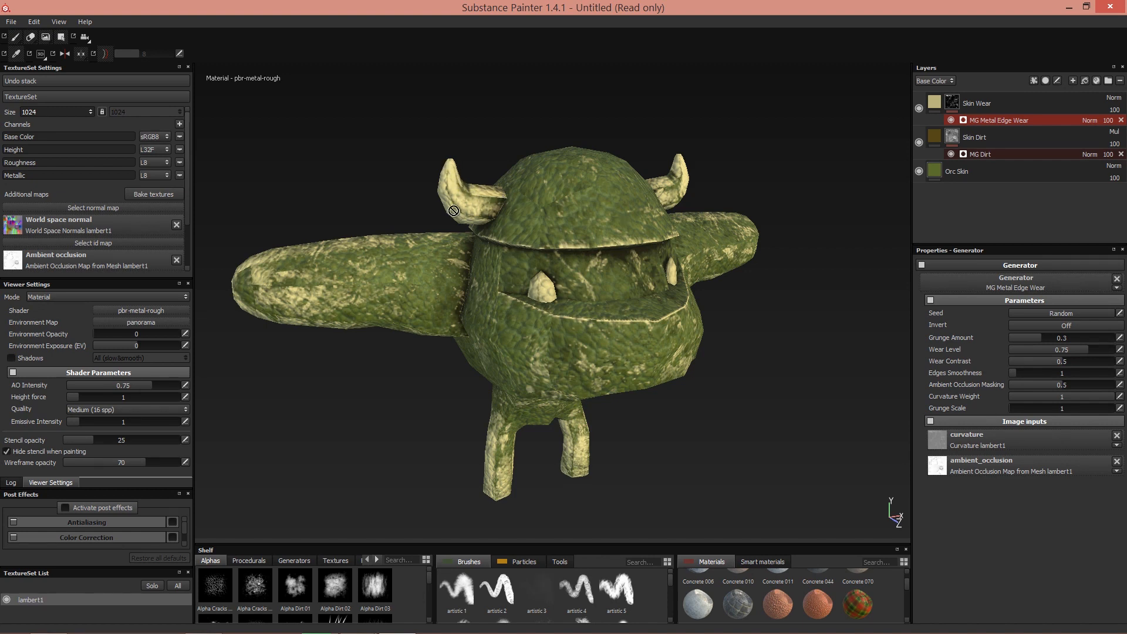
left_click_drag(416, 256, 391, 270, "alt")
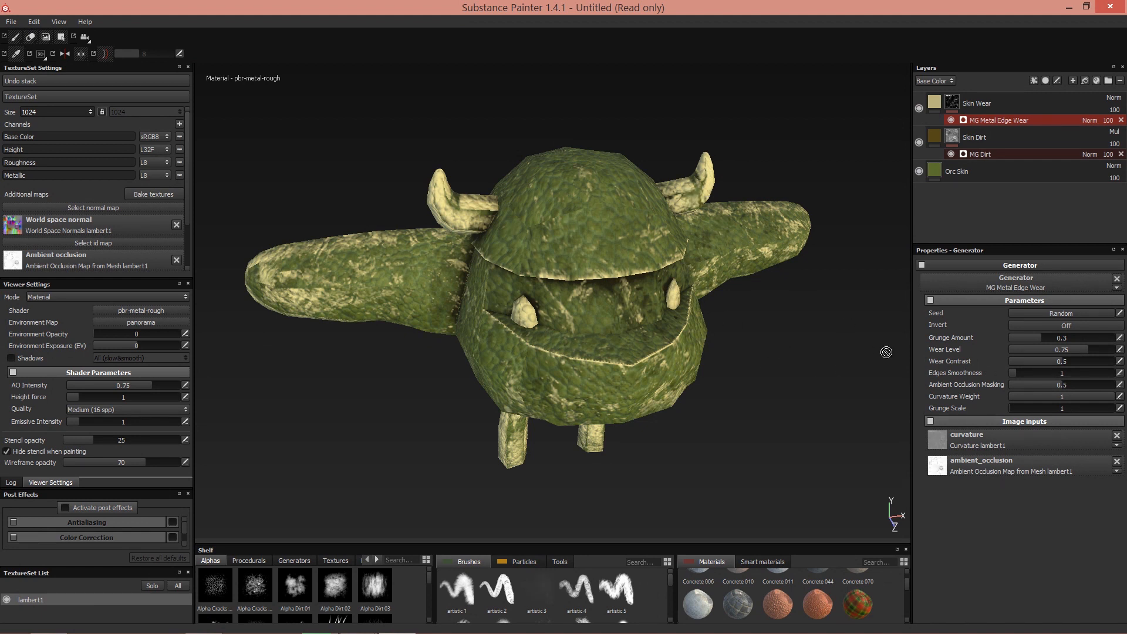
left_click_drag(1058, 361, 1018, 363)
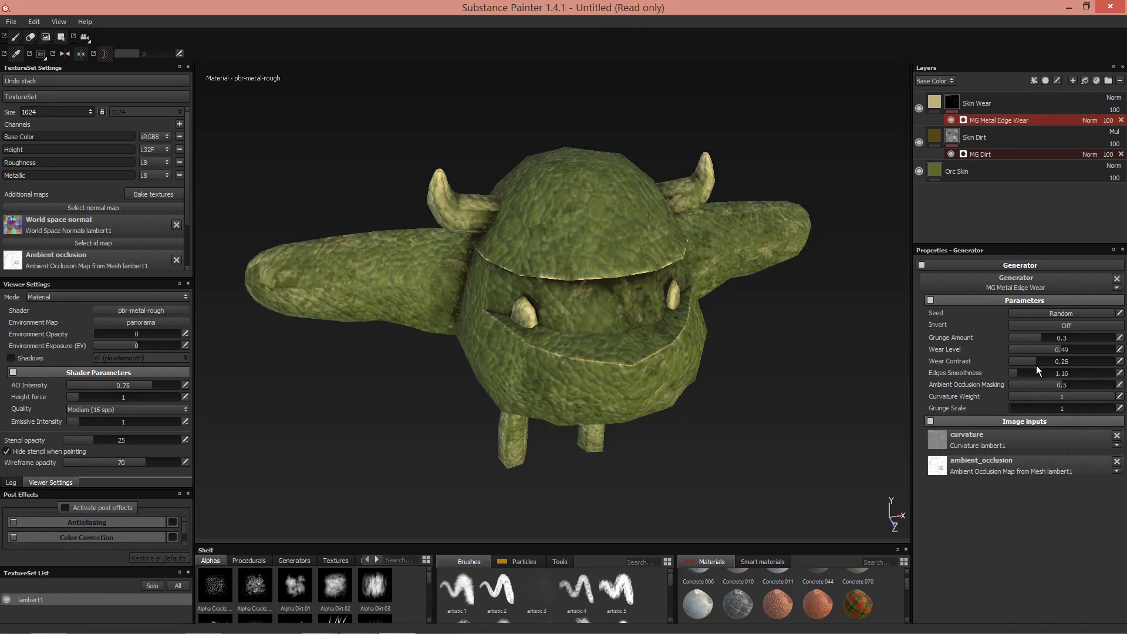
left_click_drag(842, 400, 639, 380, "alt")
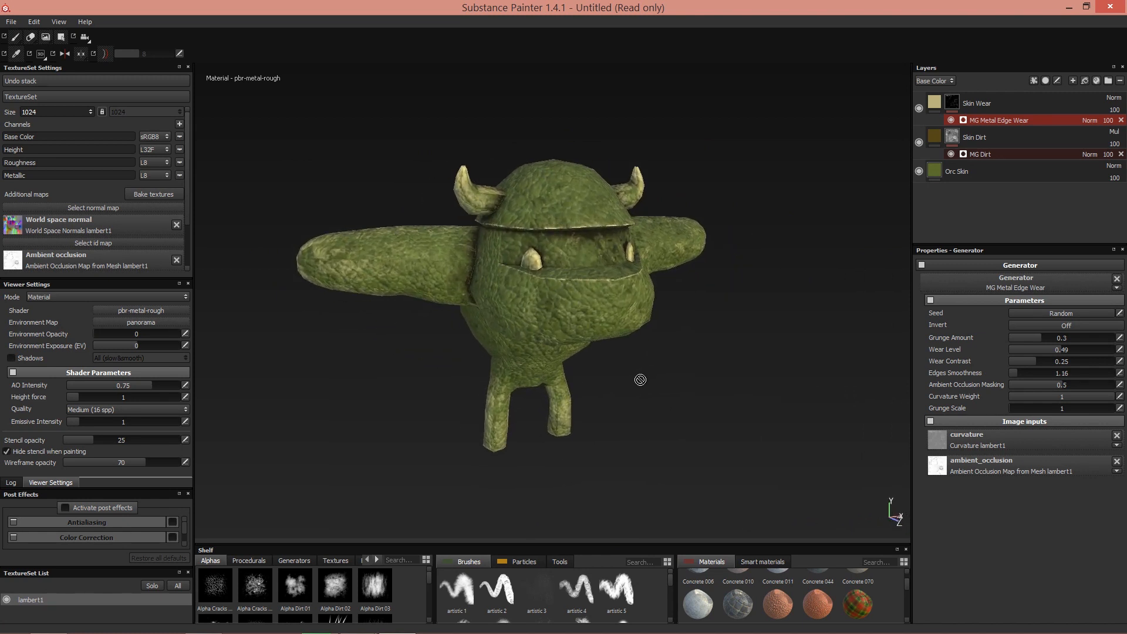
Step: Lower the Skin Wear layer's base color opacity to 51
mouse_move(659, 337)
left_mouse_down("alt")
mouse_move(654, 367)
mouse_move(601, 367)
mouse_move(651, 397)
mouse_move(657, 387)
left_mouse_up("alt")
left_click(1012, 101)
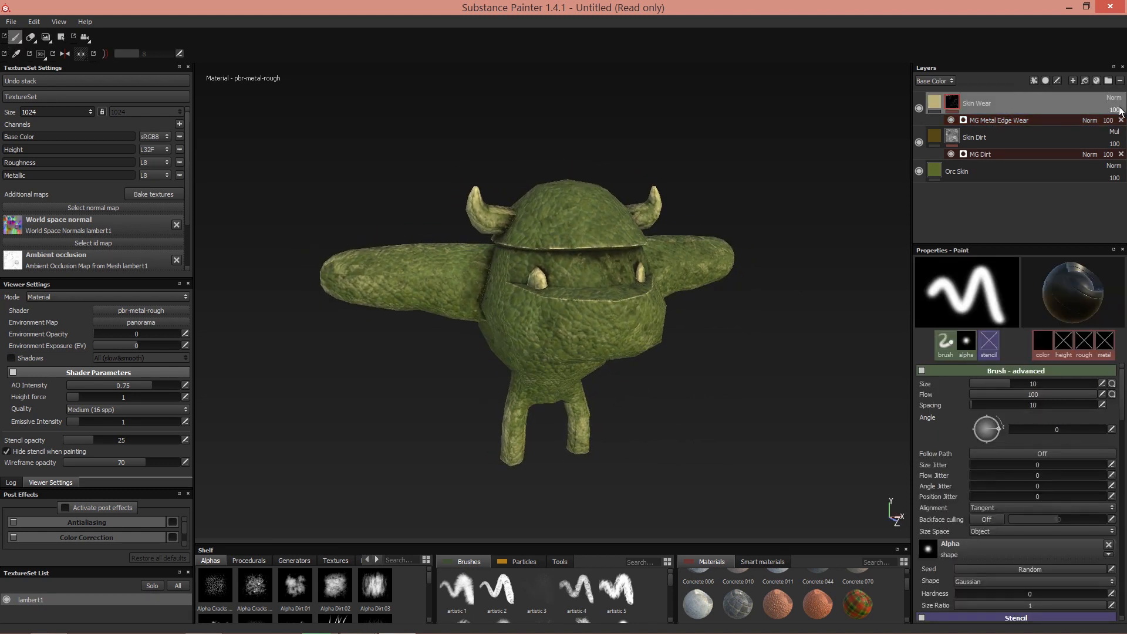
mouse_move(1110, 122)
left_click_drag(1099, 120, 1097, 119)
left_click_drag(798, 294, 593, 264, "alt")
scroll(578, 262, "up", 3)
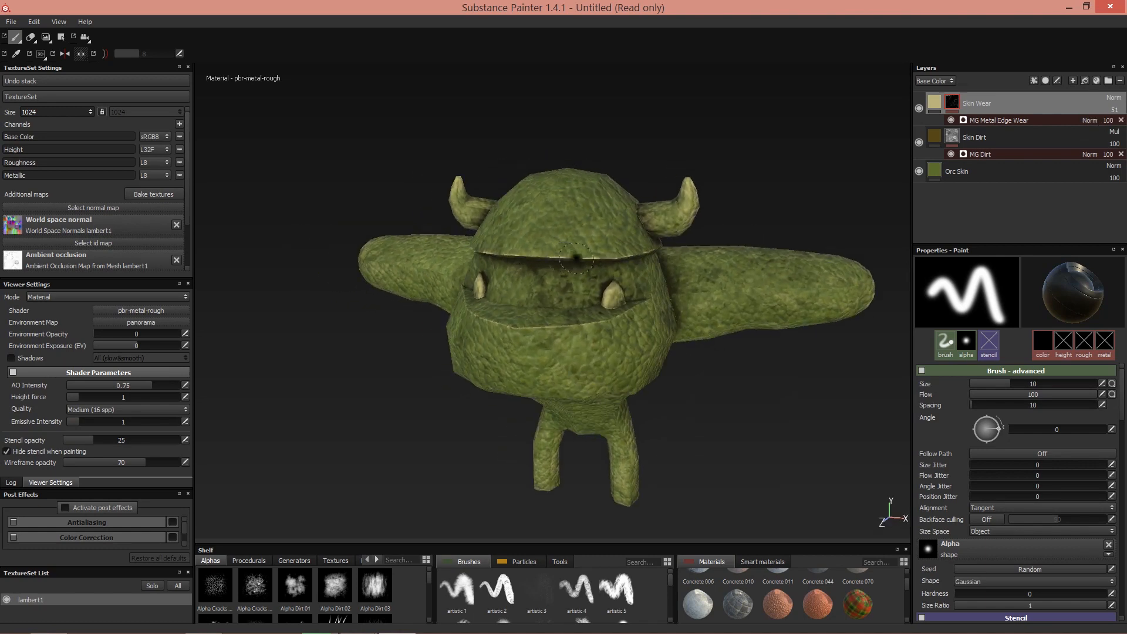
left_click_drag(563, 425, 645, 293, "alt")
mouse_move(548, 340)
left_mouse_down("alt")
mouse_move(509, 301)
mouse_move(579, 279)
mouse_move(543, 293)
mouse_move(649, 324)
left_mouse_up("alt")
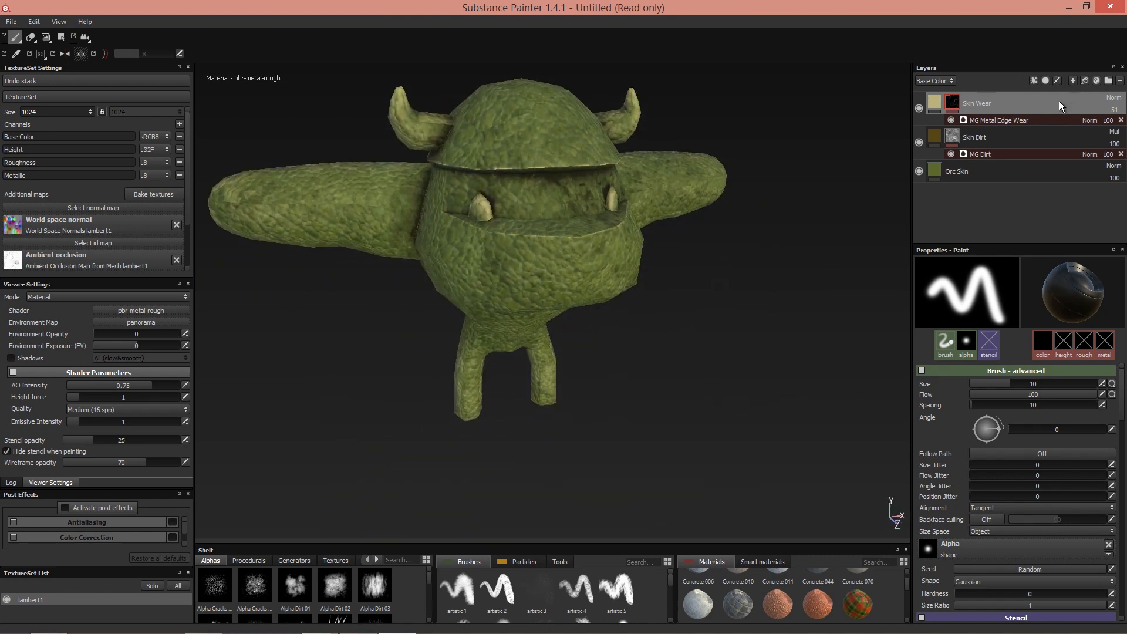
Step: Add a fill layer at the top of the layer stack and enlarge the shelf to show more materials
left_click(1085, 80)
left_click_drag(556, 141, 581, 224, "alt")
middle_click_drag(581, 224, 595, 273, "alt")
left_click_drag(595, 273, 548, 323, "alt")
right_click_drag(548, 323, 669, 294, "alt")
left_click_drag(669, 293, 669, 254, "alt")
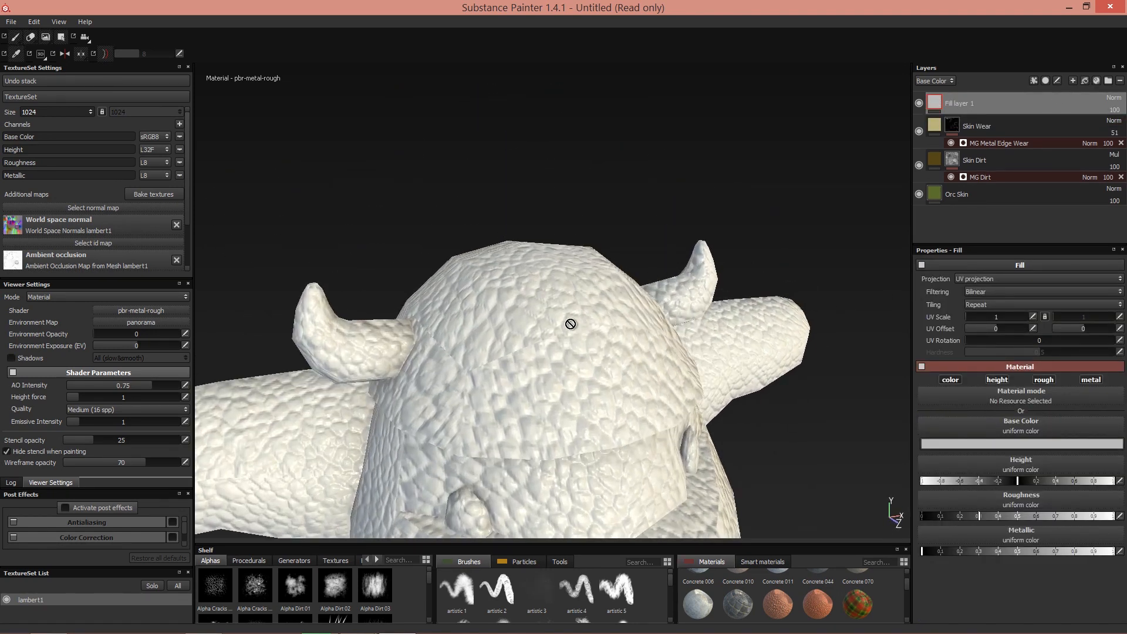
left_click_drag(780, 546, 771, 356)
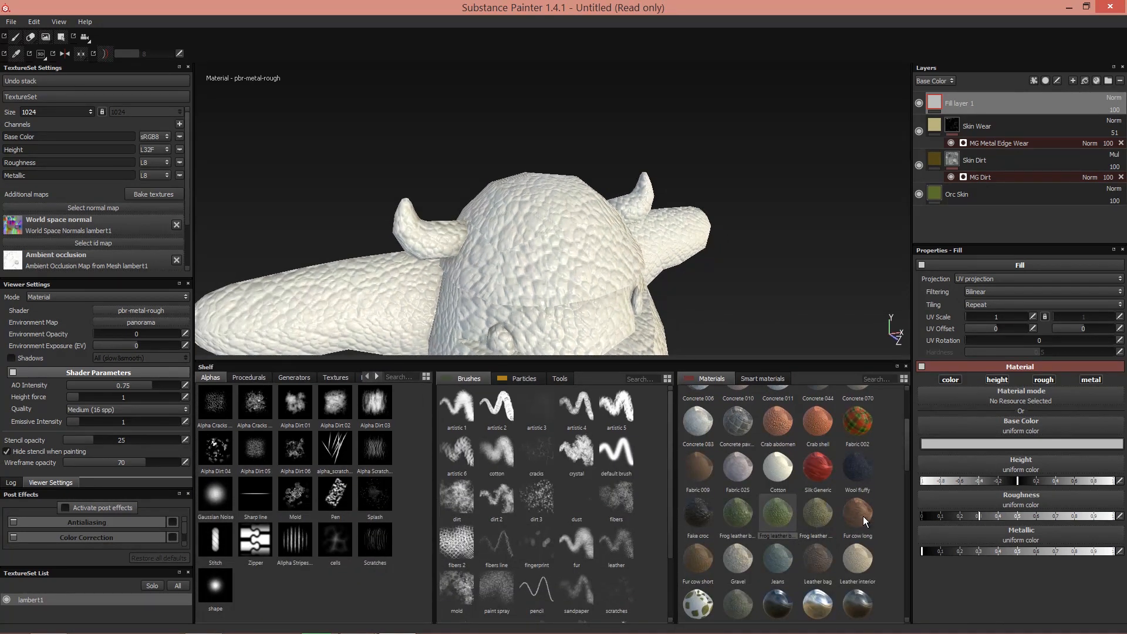
Step: Try the Frog leather back and Fur cow long materials on the new fill layer
left_click(722, 527)
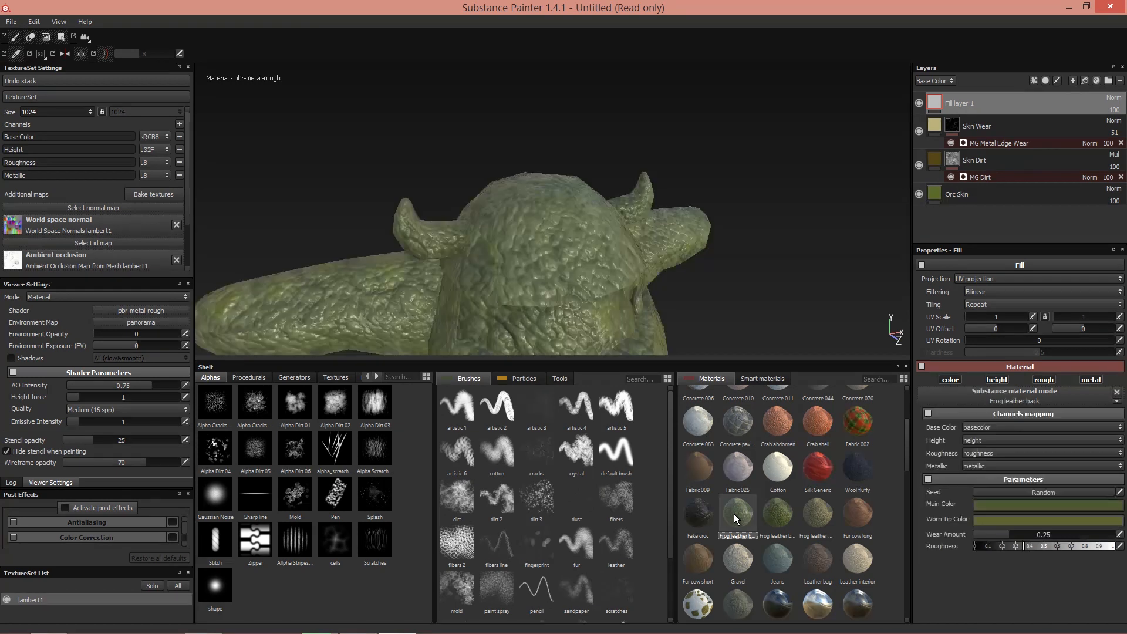
left_click(857, 513)
left_click_drag(658, 292, 602, 176, "alt")
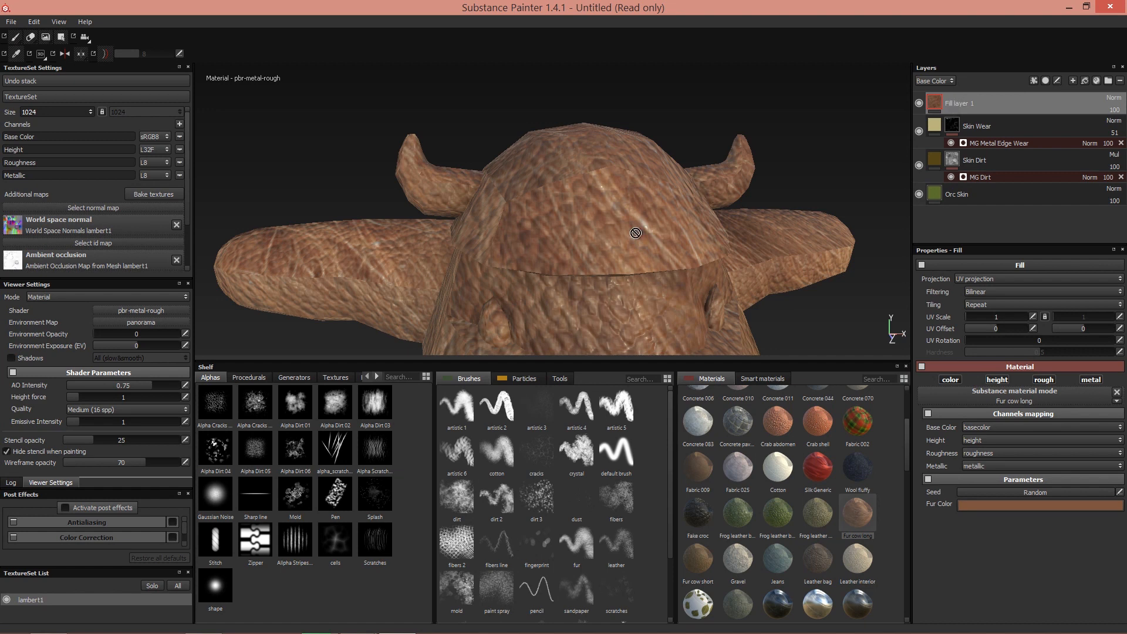
Step: Show the layers' Height channel and set the new fill layer's height blending mode to Normal
left_click(938, 81)
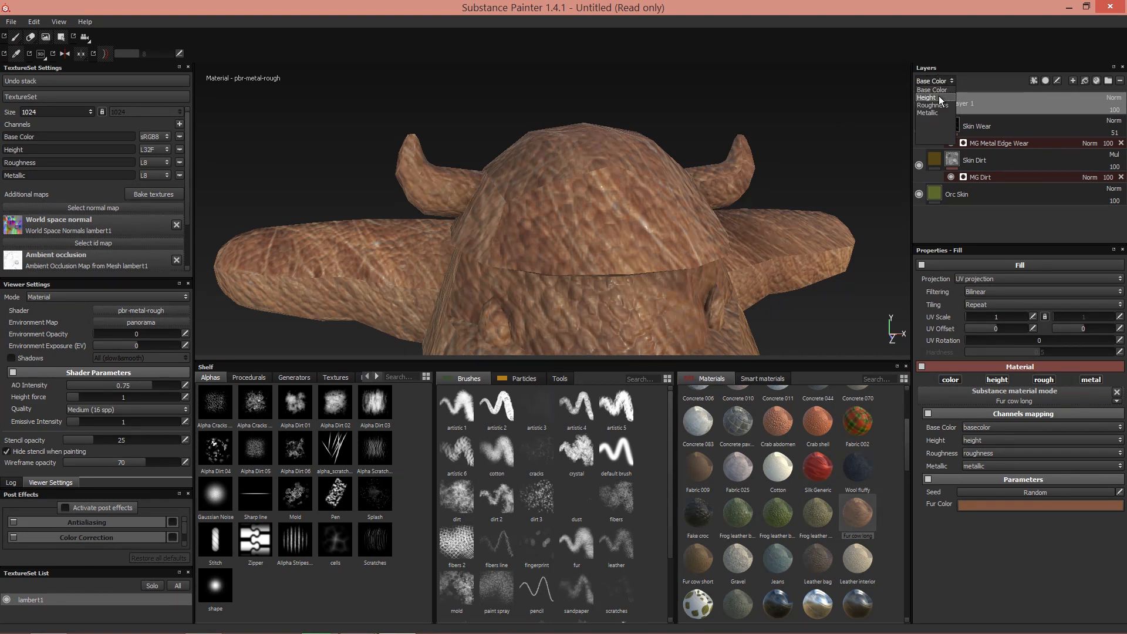
left_click(939, 98)
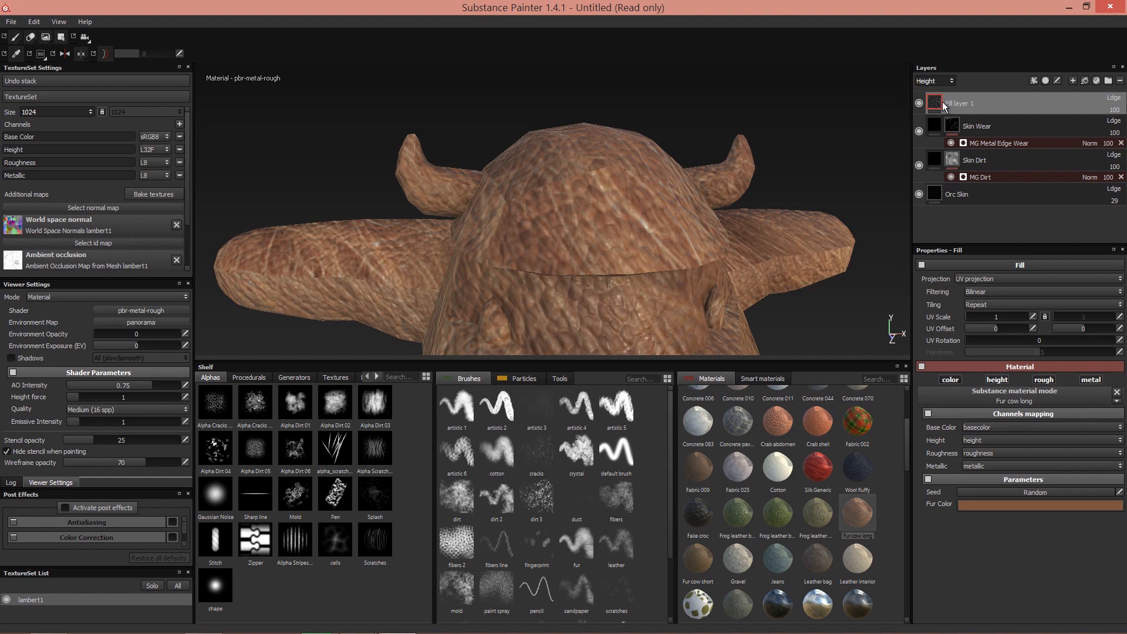
left_click(1109, 100)
left_click(1092, 130)
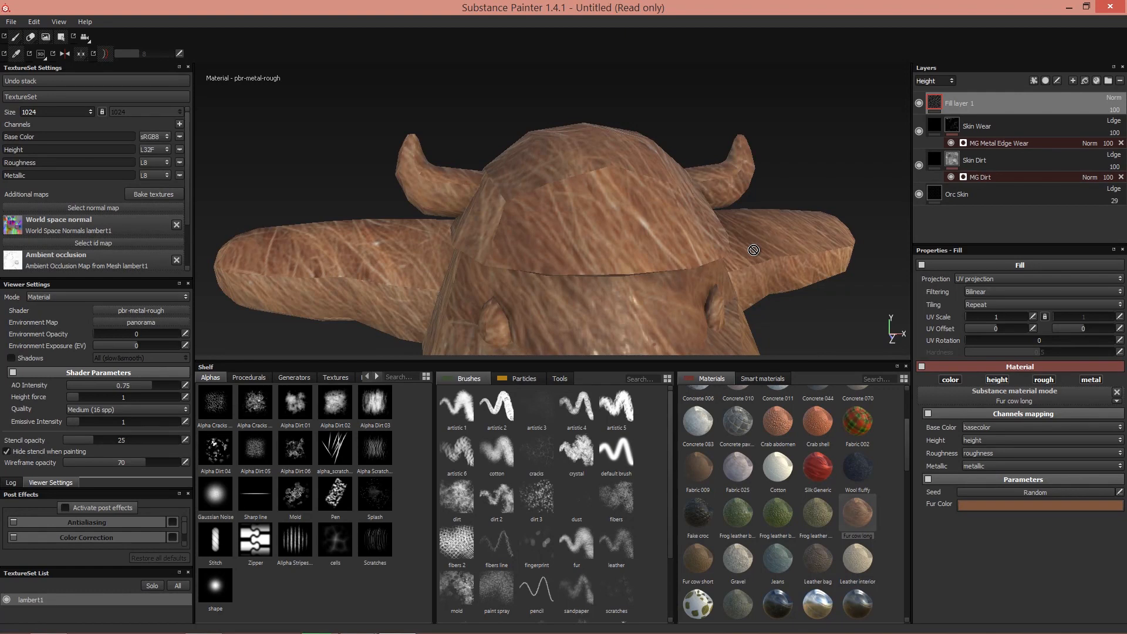
Step: Compare frog leather, cardboard, concrete and other materials on the fill layer, and settle on Bark old ginko
left_click(817, 512)
left_click(781, 514)
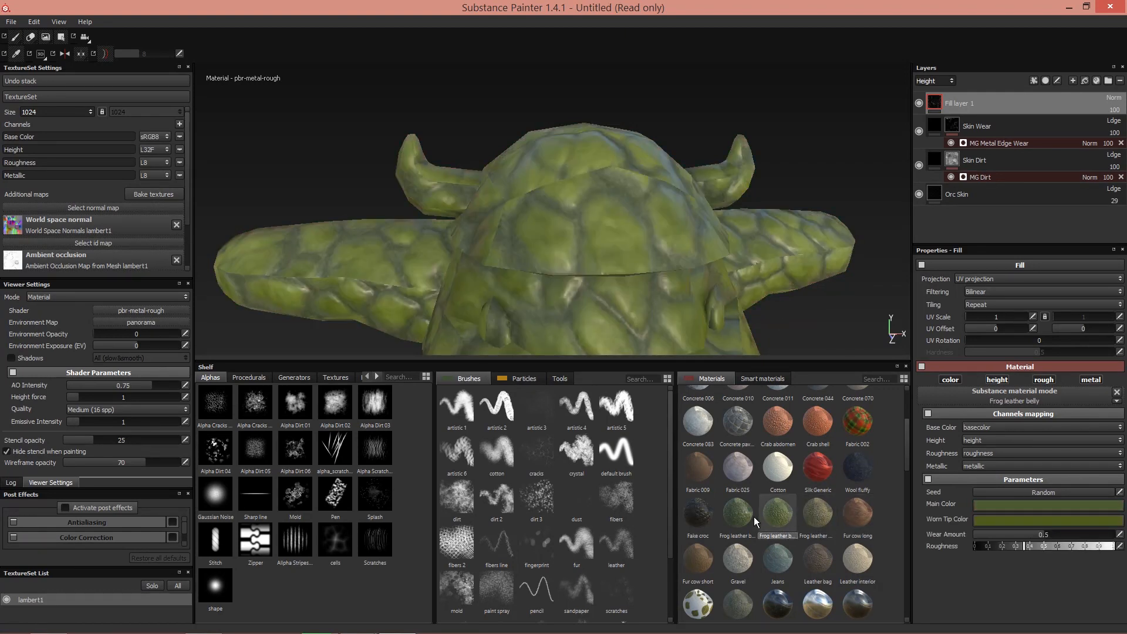
left_click(707, 562)
scroll(711, 547, "up", 3)
left_click(783, 487)
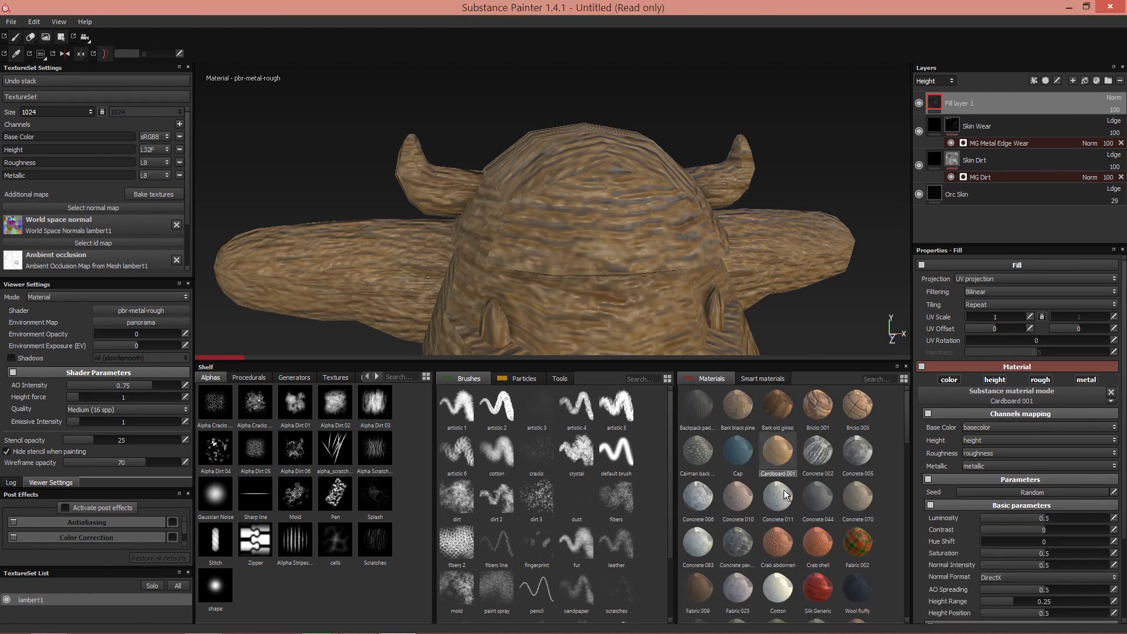
left_click(785, 401)
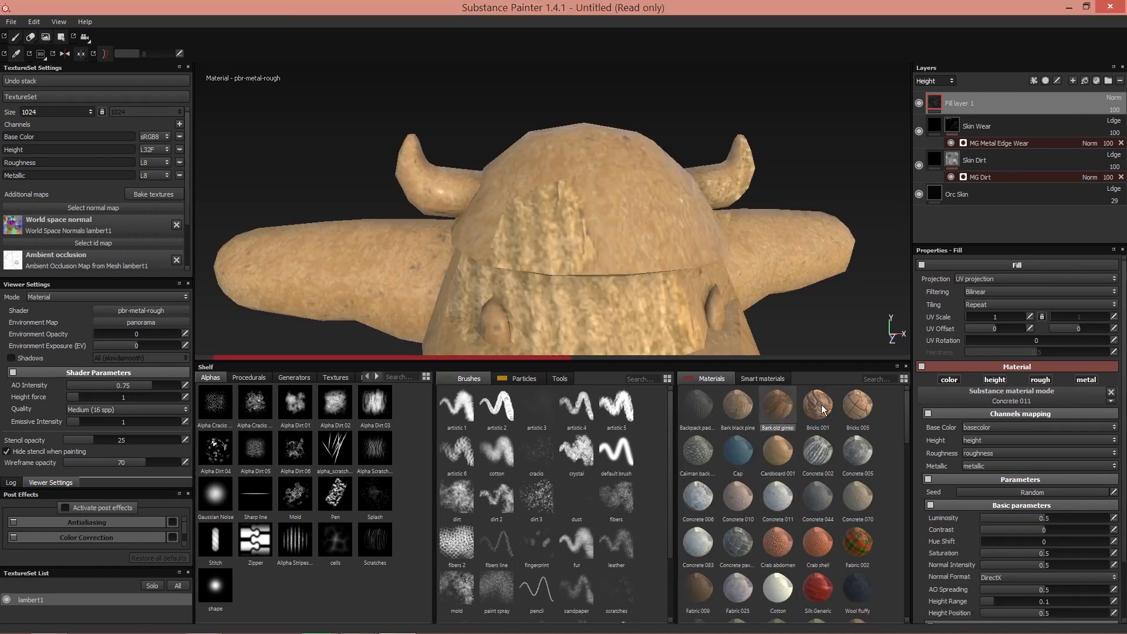
left_click(822, 409)
left_click(780, 410)
left_click_drag(743, 313, 557, 230, "alt")
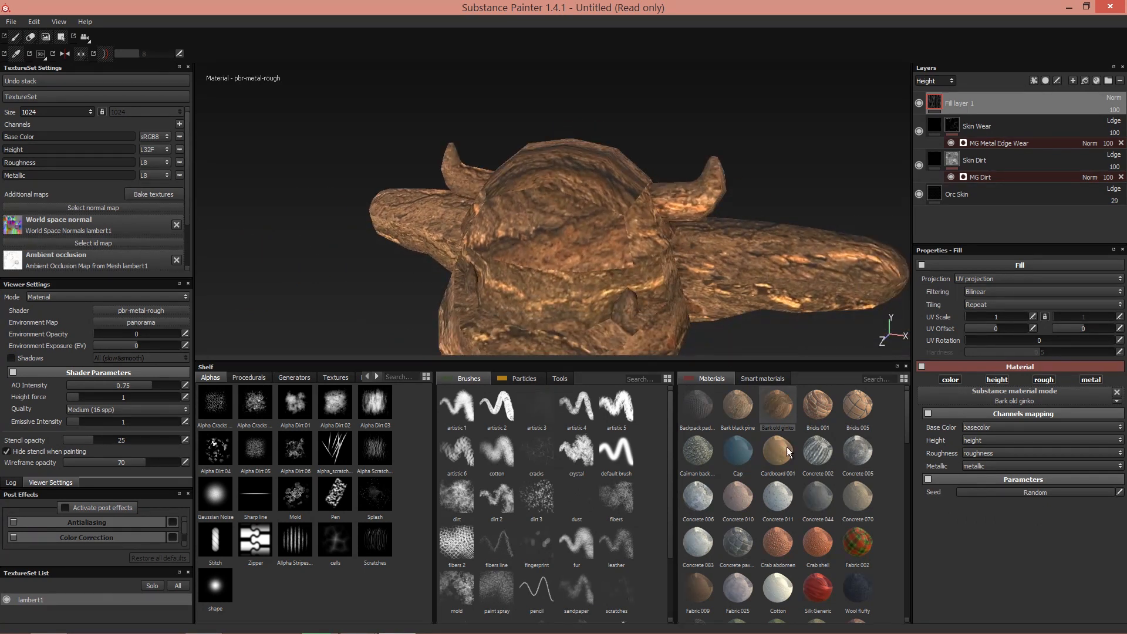
Step: Set the bark fill layer's UV scale to 8.46
scroll(786, 469, "down", 10)
scroll(760, 540, "up", 10)
left_click_drag(973, 316, 969, 312)
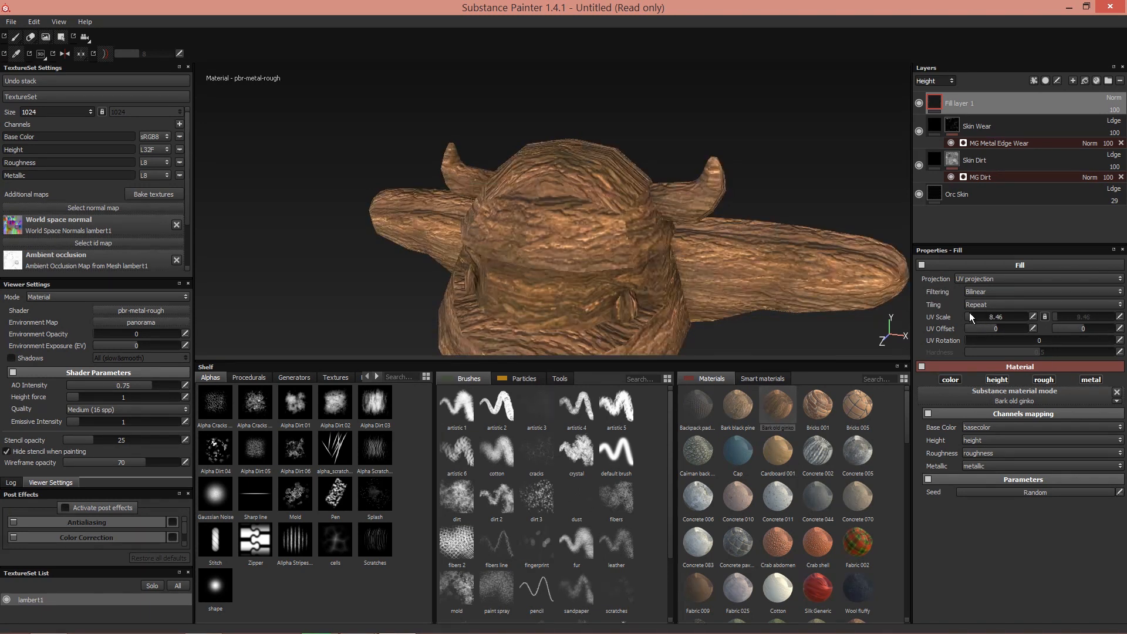
left_click_drag(787, 320, 663, 216, "alt")
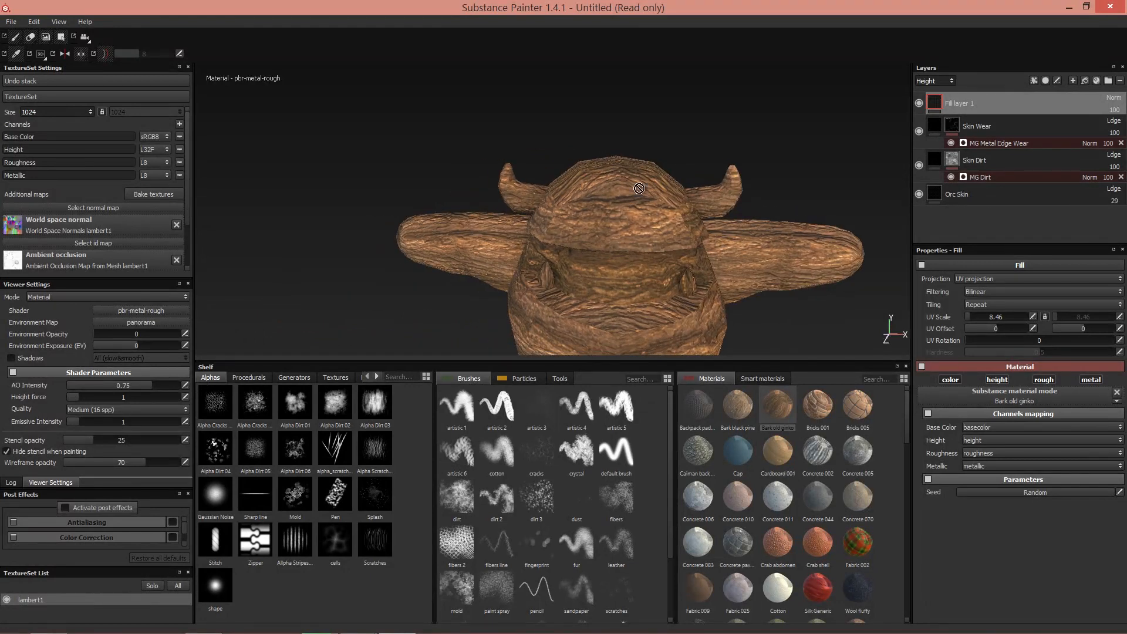
left_click_drag(684, 237, 613, 260, "alt")
Step: Rename the bark fill layer as Hat Top and add a black mask to it
double_click(950, 105)
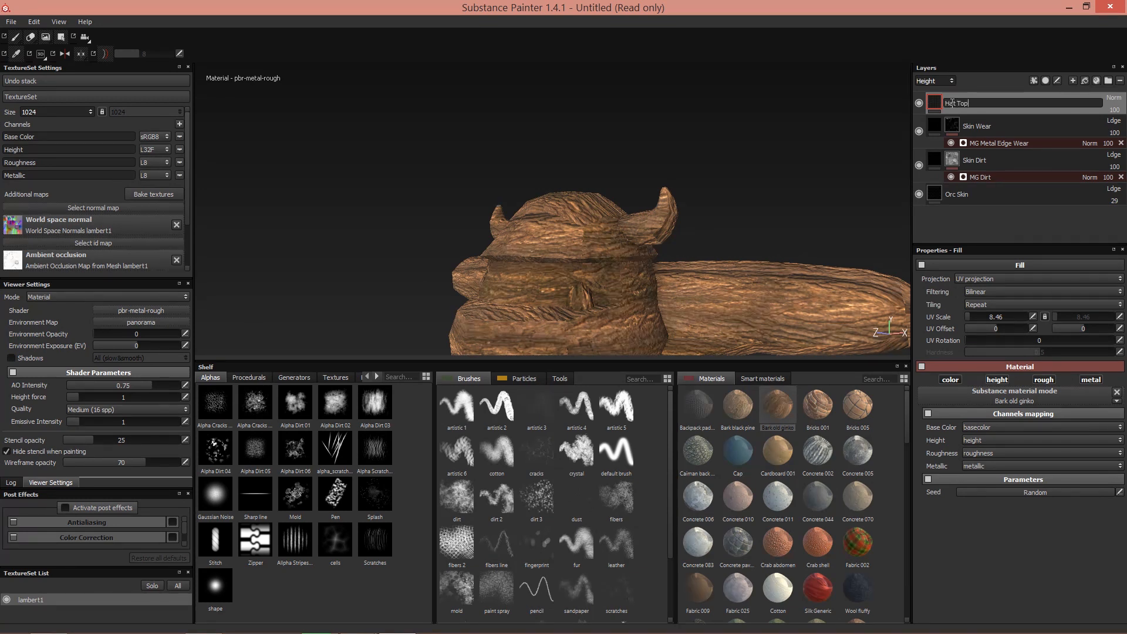
key("Return")
right_click(950, 103)
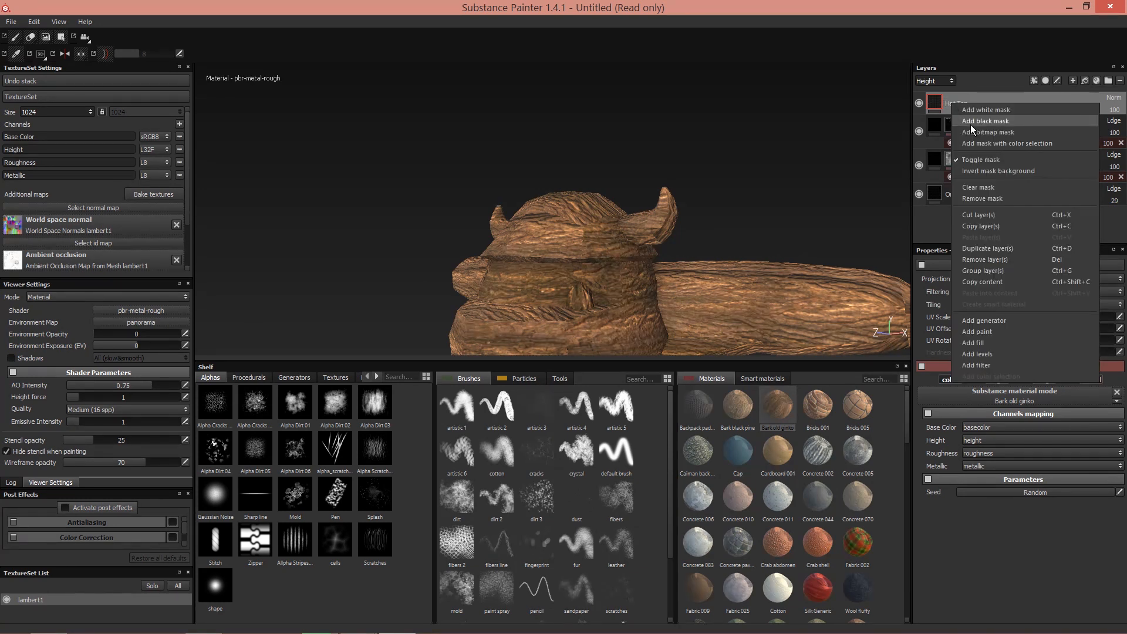
left_click(970, 121)
left_click_drag(763, 219, 739, 229, "alt")
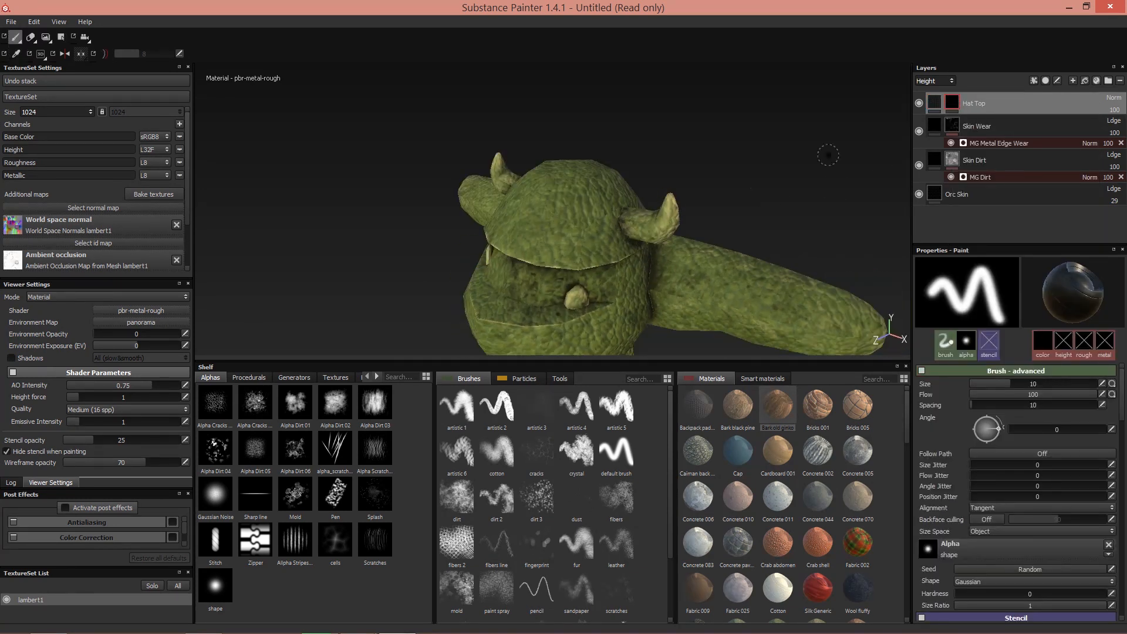
left_click_drag(749, 233, 798, 233, "alt")
left_click_drag(664, 228, 810, 217, "alt")
Step: Select the Hat Top mask and set the brush's grayscale value to white
left_click(932, 104)
left_click(951, 104)
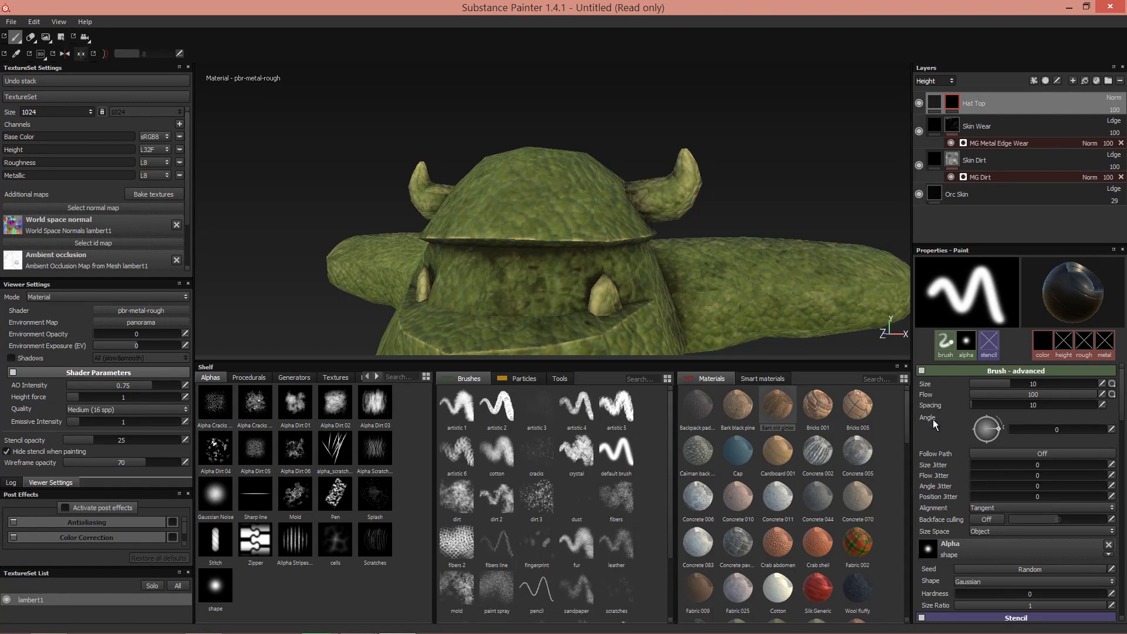
scroll(977, 490, "down", 5)
scroll(1009, 586, "down", 3)
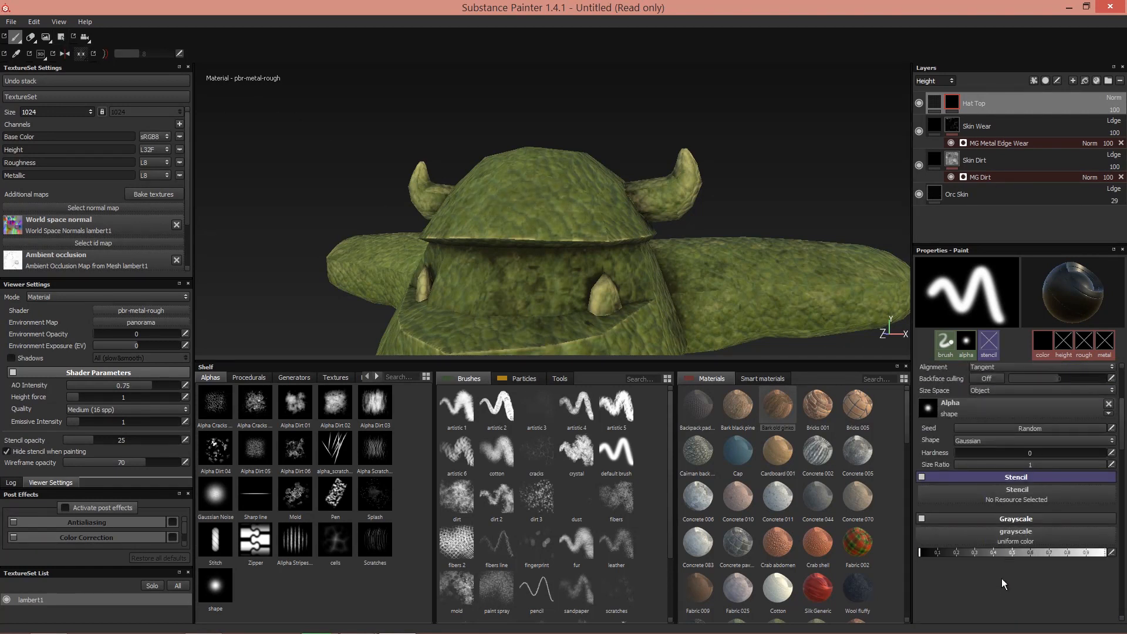
left_click_drag(992, 551, 1102, 552)
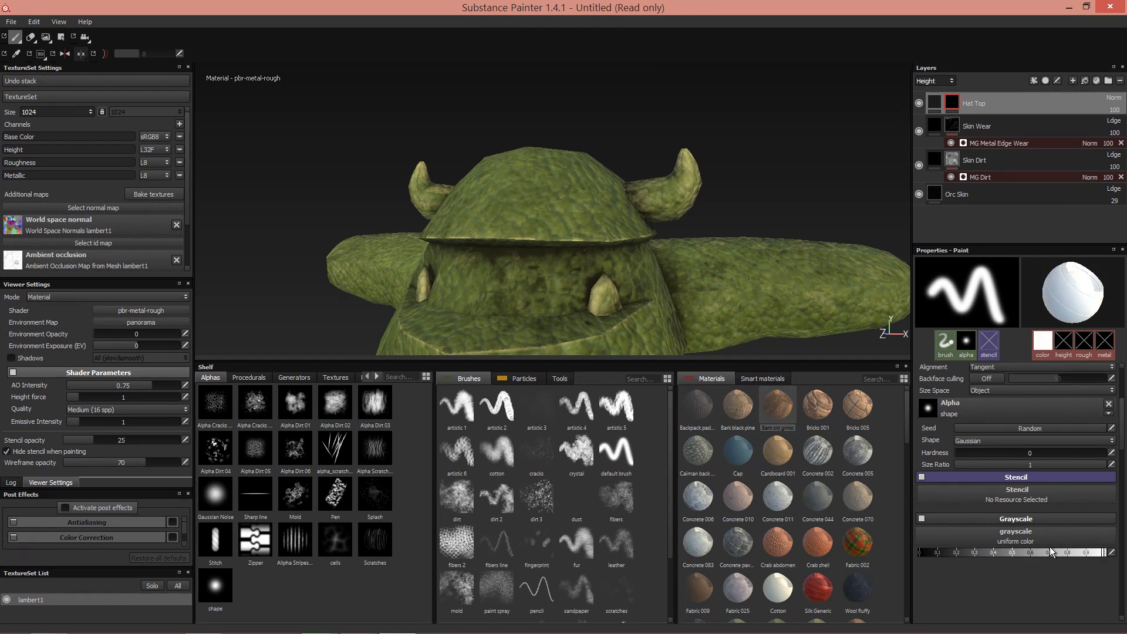
Step: Try to paint the hat freehand into the Hat Top mask, then undo the strokes
mouse_move(528, 217)
left_mouse_down()
mouse_move(581, 196)
mouse_move(521, 227)
mouse_move(621, 242)
mouse_move(495, 201)
left_mouse_up()
right_click_drag(495, 202, 642, 214, "alt")
left_click_drag(642, 214, 639, 192, "alt")
mouse_move(445, 235)
left_mouse_down()
mouse_move(572, 251)
mouse_move(472, 235)
mouse_move(441, 294)
left_mouse_up()
left_click_drag(558, 244, 606, 203, "alt")
key("ctrl+z")
right_click_drag(607, 206, 435, 201, "alt")
left_click_drag(434, 201, 497, 202, "alt")
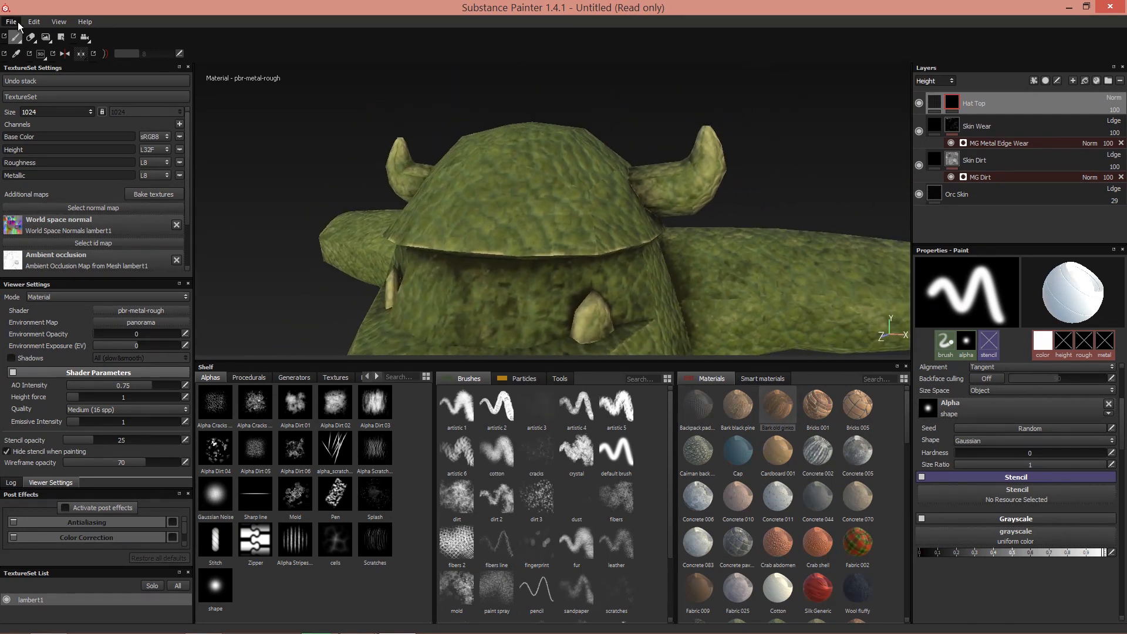
Step: Switch to the geometry fill tool and set its fill color to white
left_click(60, 39)
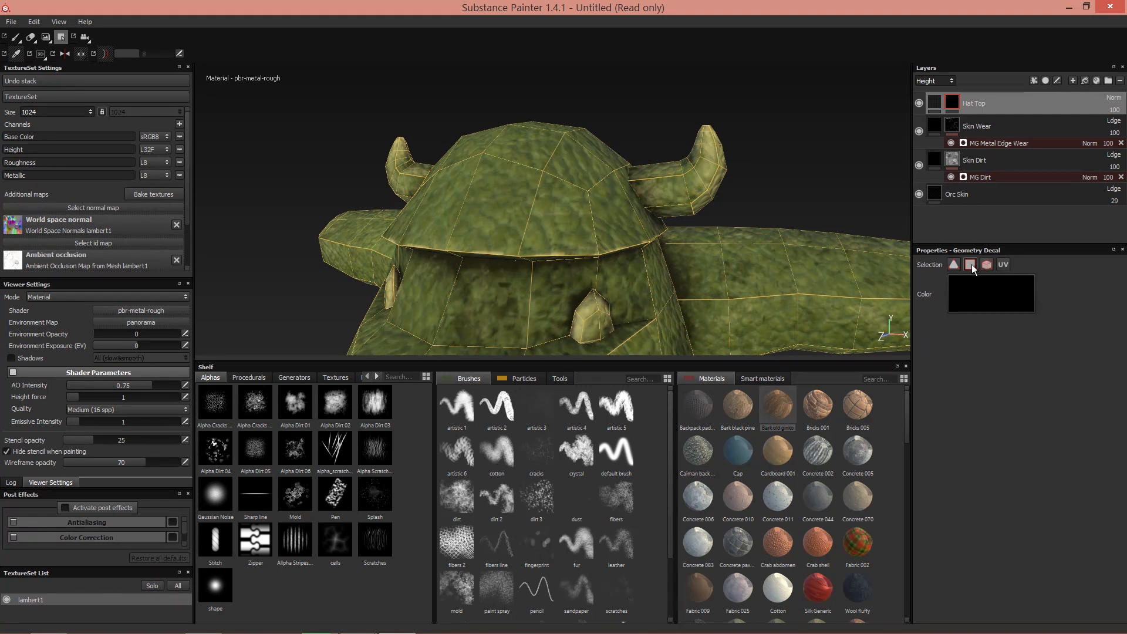
left_click(997, 304)
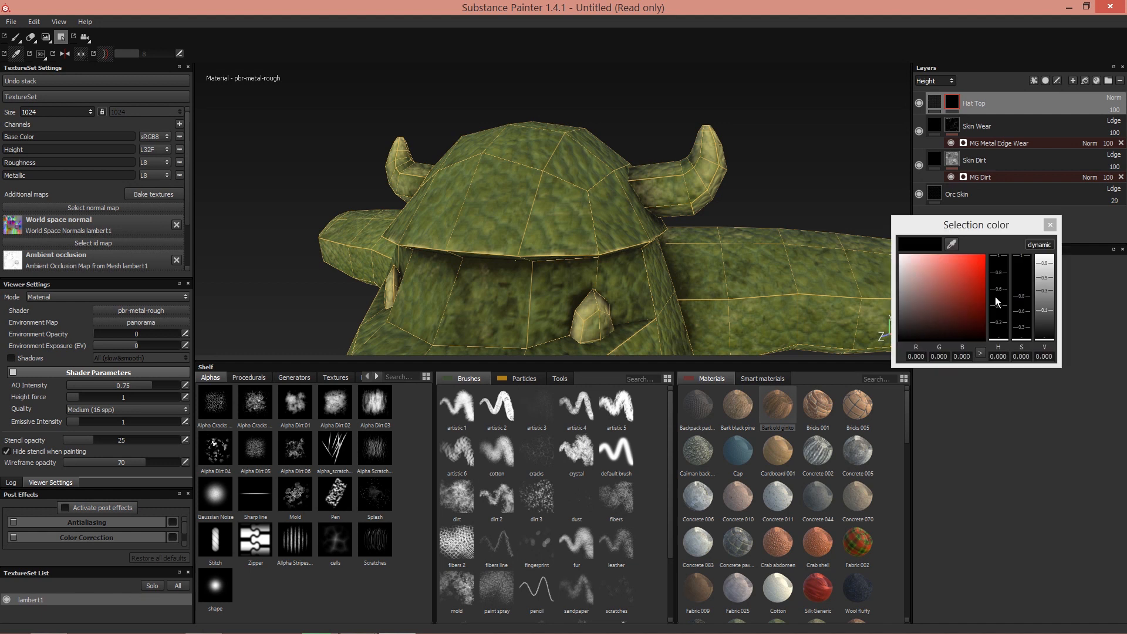
left_click_drag(962, 304, 854, 225)
left_click(1049, 226)
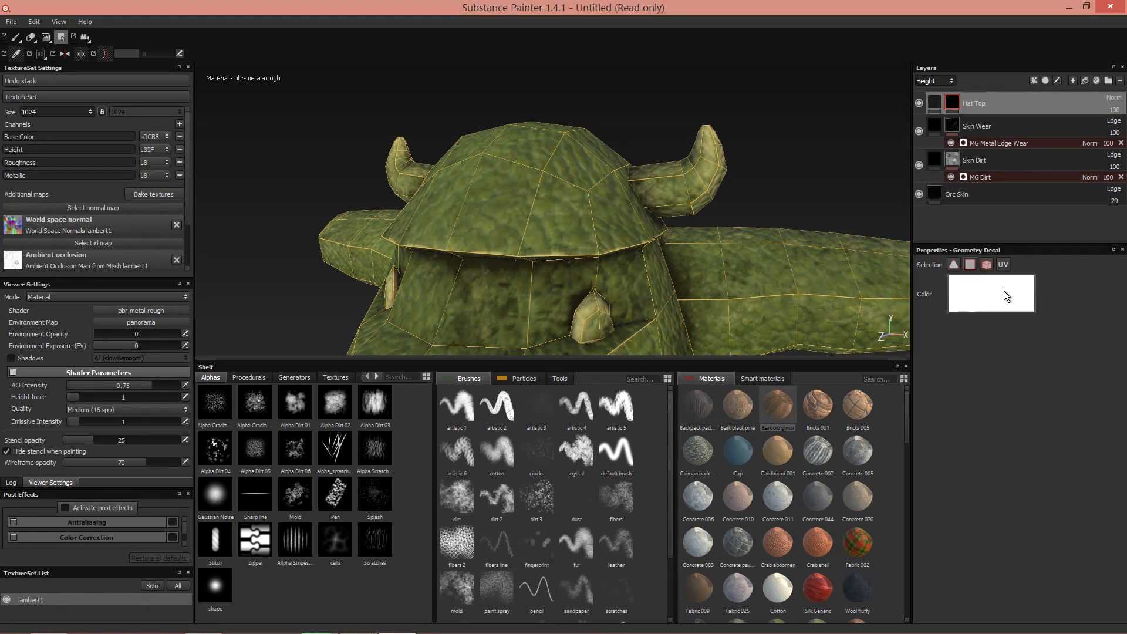
Step: Fill the polygons on the hat's front and brim with white in the Hat Top mask
left_click(569, 230)
left_click(498, 220)
left_click(435, 209)
left_click_drag(389, 258, 426, 205, "alt")
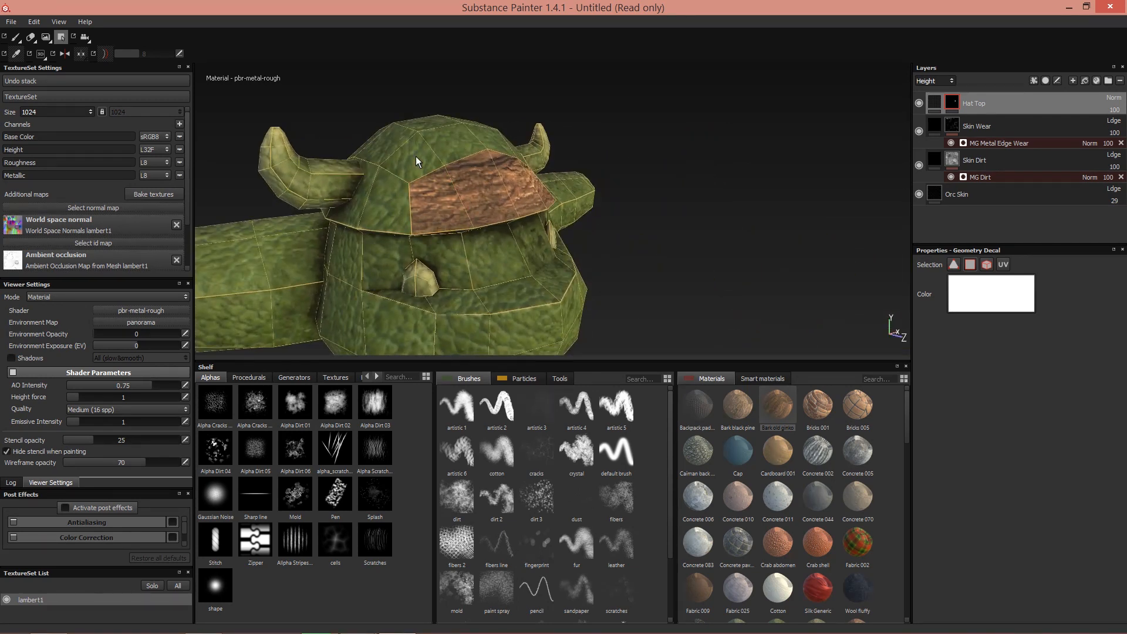
left_click(458, 143)
left_click(484, 138)
left_click(403, 191)
left_click_drag(403, 191, 557, 262, "alt")
left_click(530, 214)
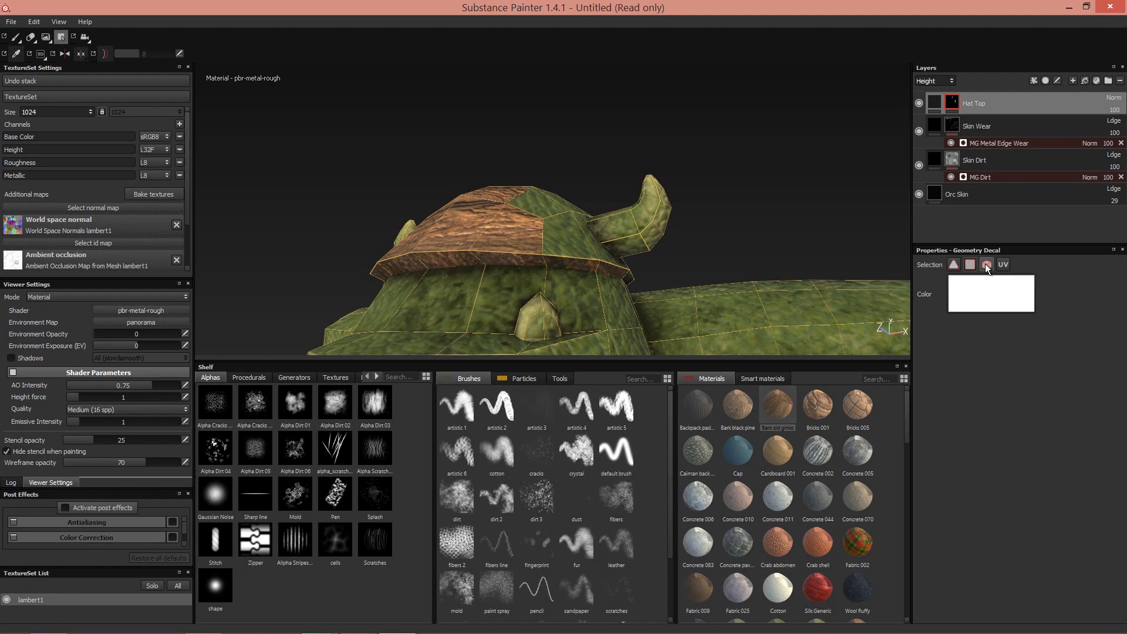
Step: Fill the hat's remaining crown, side and back faces in the mask, using the UV selection mode
left_click_drag(705, 264, 625, 264, "alt")
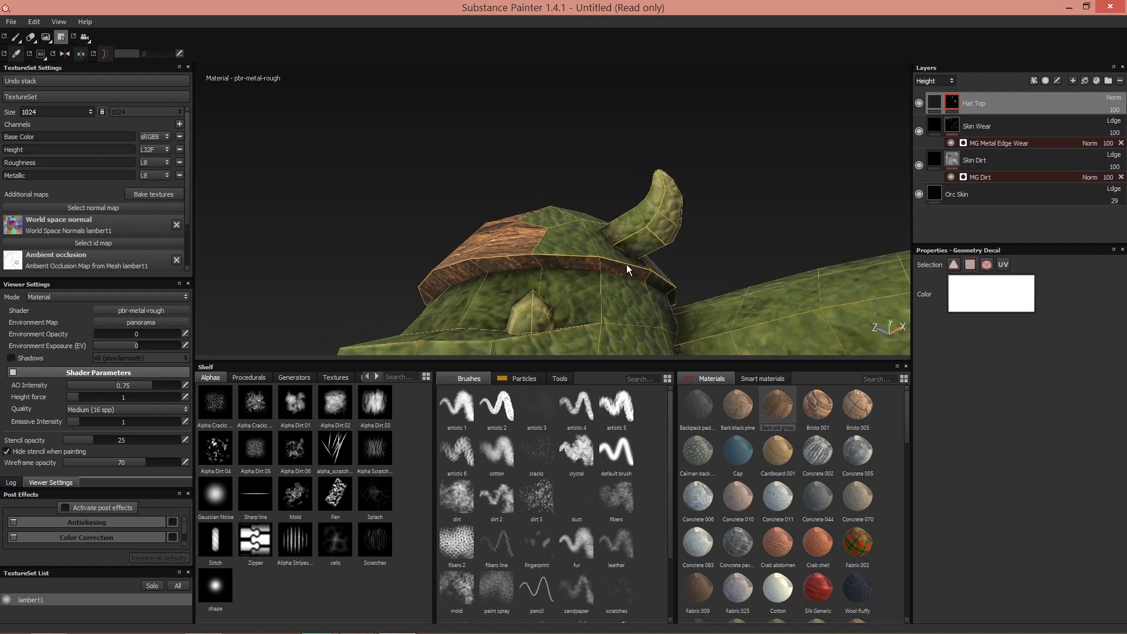
left_click_drag(595, 217, 587, 230, "alt")
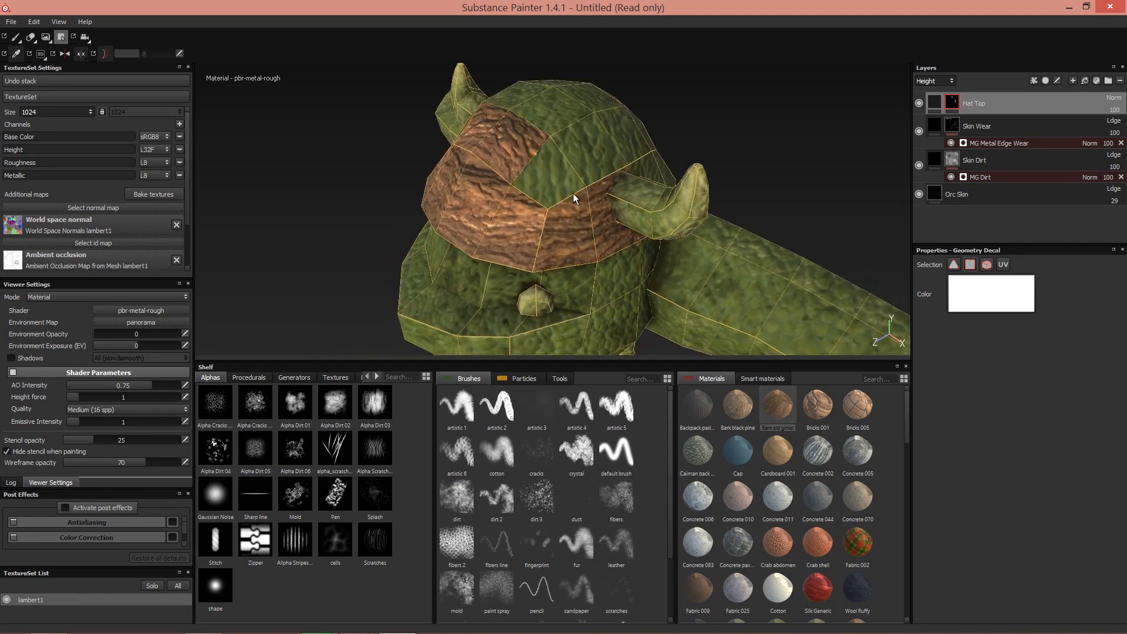
left_click_drag(753, 268, 586, 192, "alt")
left_click_drag(662, 215, 618, 249, "alt")
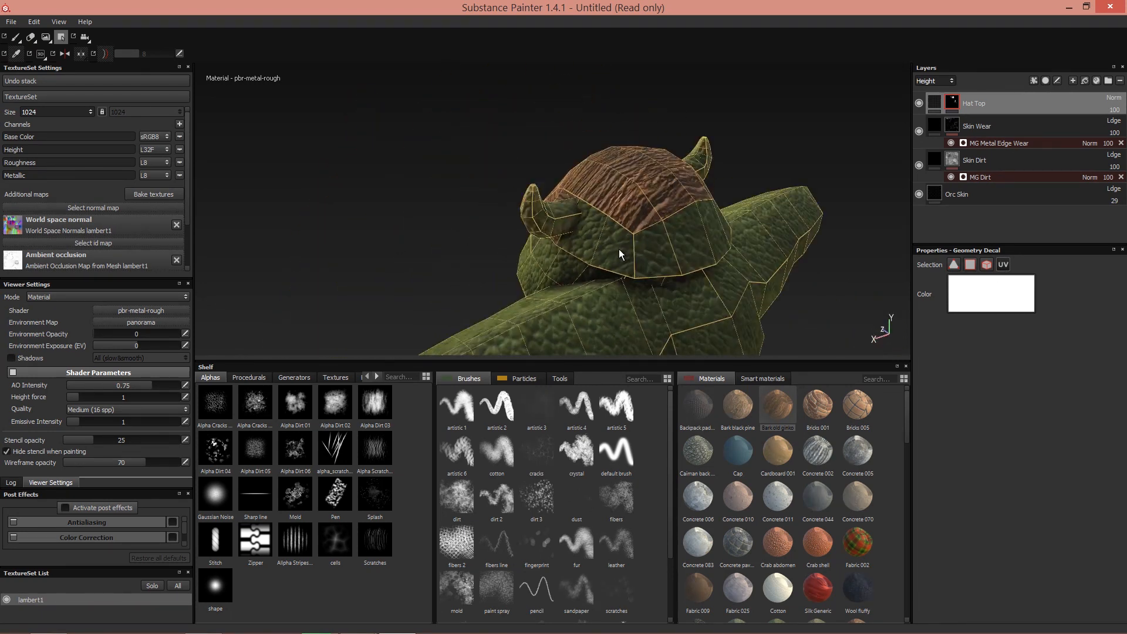
left_click_drag(740, 249, 526, 209, "alt")
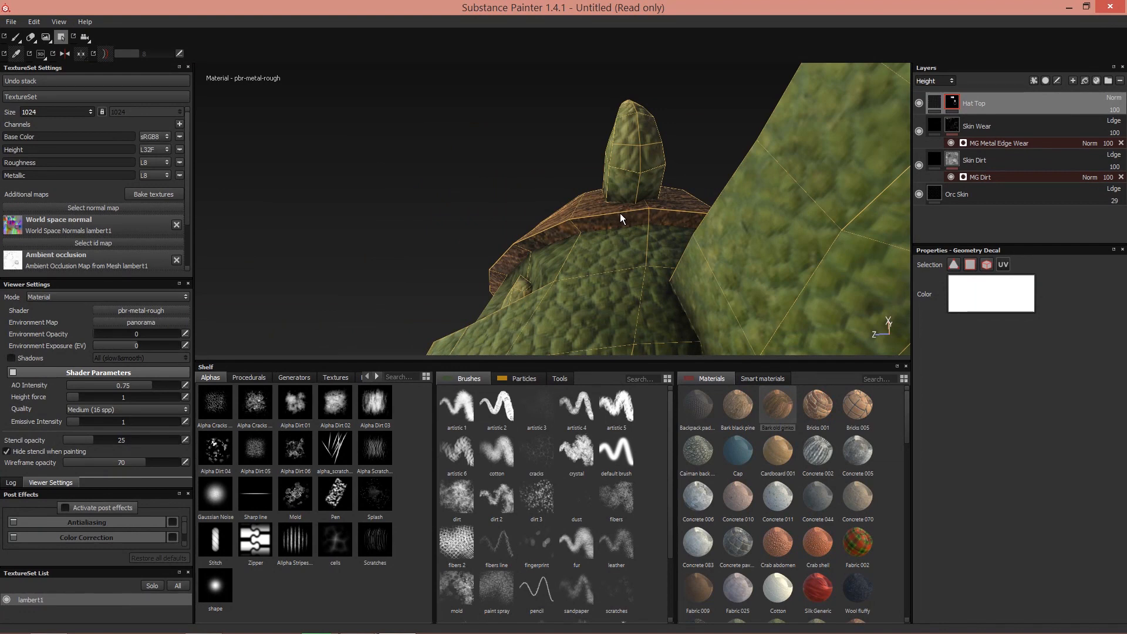
Step: Examine the hat's underside, back and brim near the arms for faces missing from the mask
left_click_drag(728, 212, 614, 216, "alt")
middle_click_drag(614, 216, 568, 209, "alt")
right_click_drag(568, 209, 428, 146, "alt")
left_click_drag(427, 147, 517, 147, "alt")
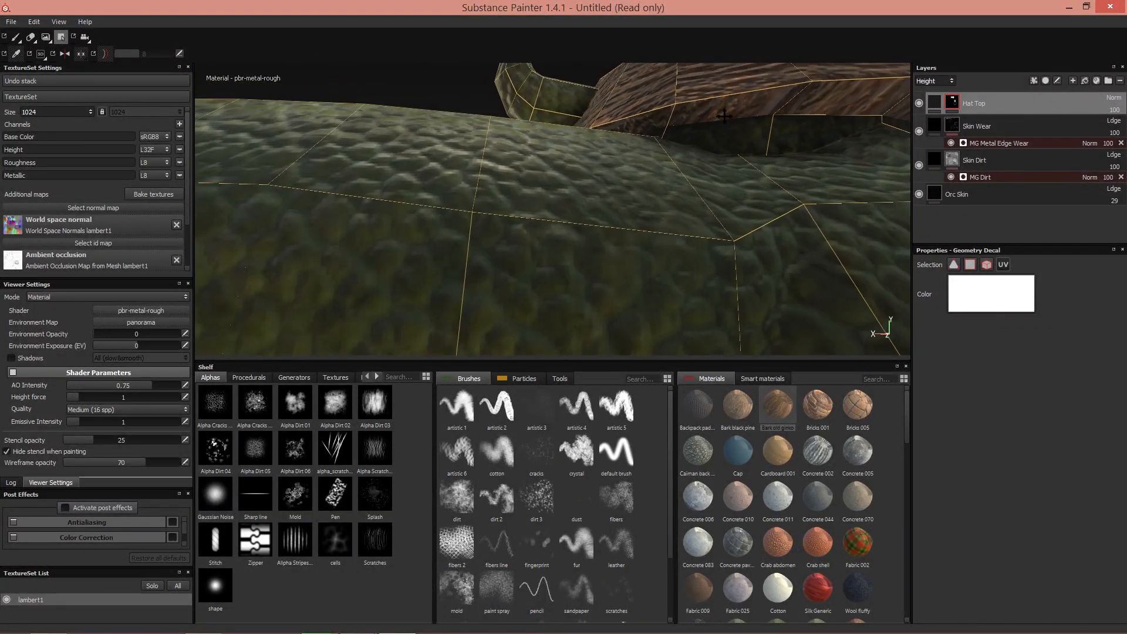
middle_click_drag(516, 146, 543, 205, "alt")
right_click_drag(681, 194, 491, 182, "alt")
left_click_drag(490, 181, 849, 229, "alt")
middle_click_drag(622, 171, 647, 236, "alt")
right_click_drag(647, 236, 865, 228, "alt")
left_click_drag(865, 228, 677, 239, "alt")
right_click_drag(677, 239, 904, 238, "alt")
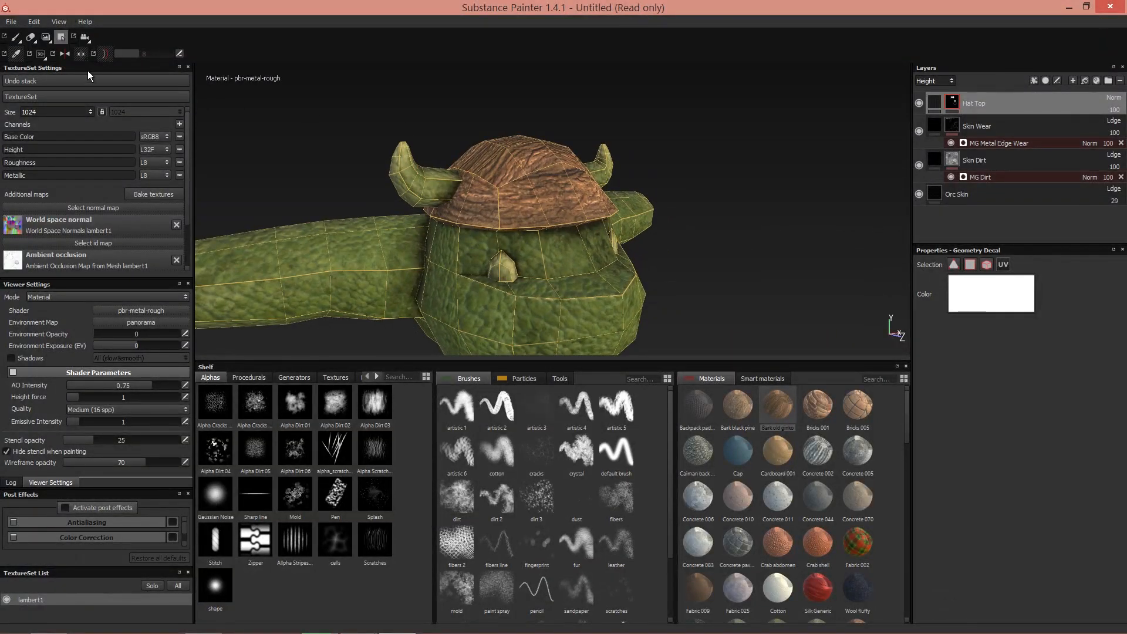
Step: Switch to the paint tool and move the Hat Top layer below Skin Dirt, directly above Orc Skin
left_click(16, 36)
mouse_move(584, 246)
left_mouse_down("alt")
mouse_move(593, 260)
mouse_move(691, 246)
mouse_move(574, 249)
mouse_move(645, 258)
left_mouse_up("alt")
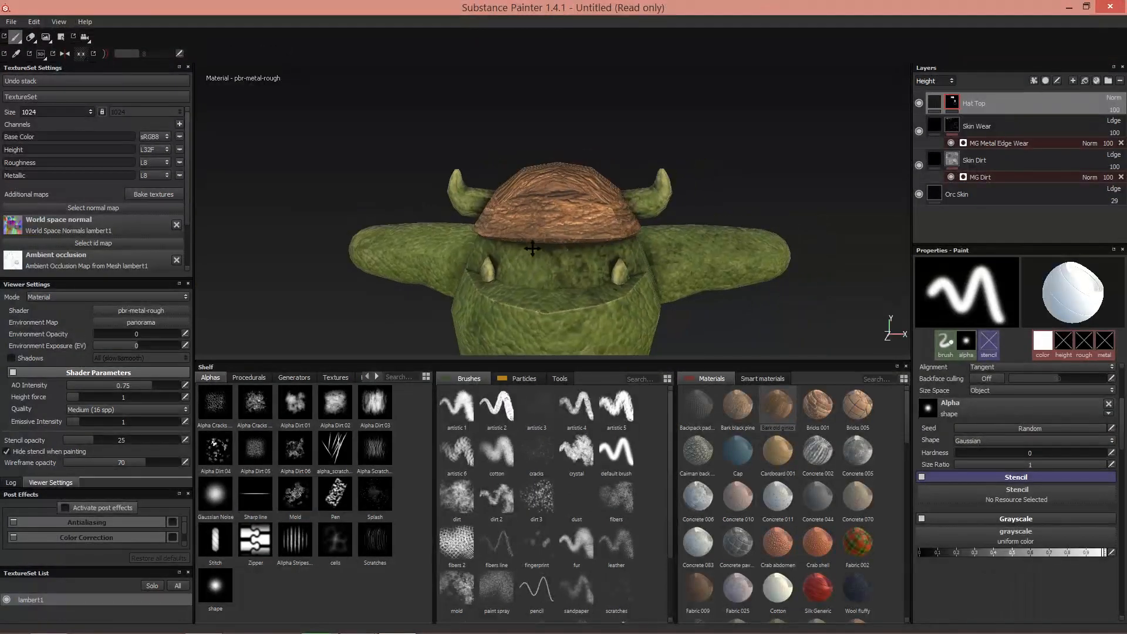
right_click_drag(645, 258, 708, 273, "alt")
left_click_drag(709, 273, 786, 264, "alt")
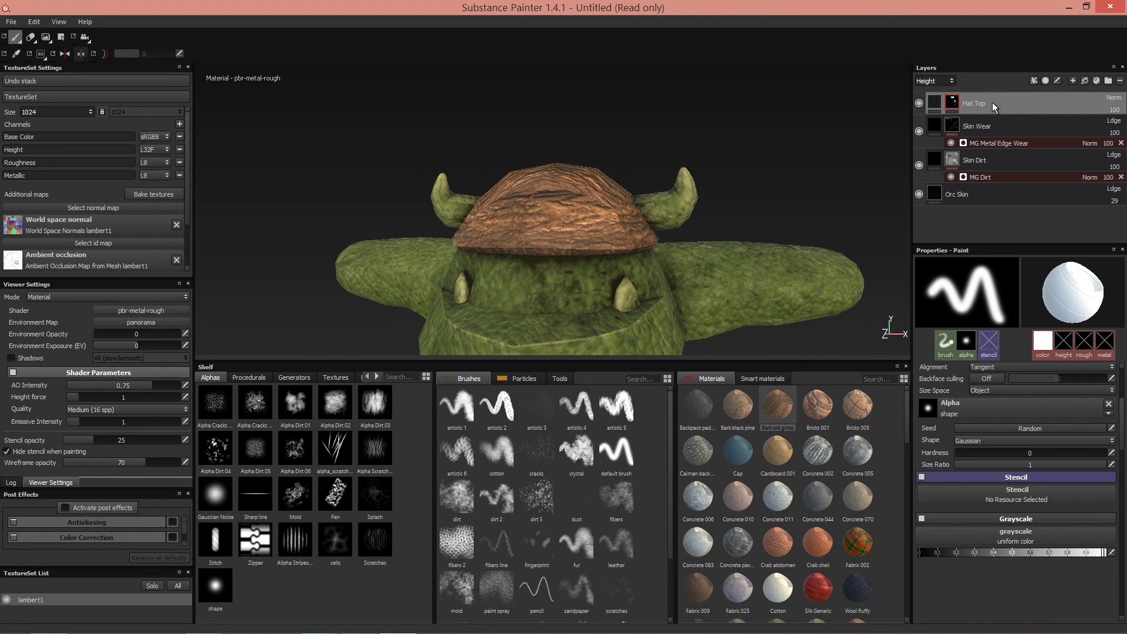
left_click_drag(541, 250, 404, 222, "alt")
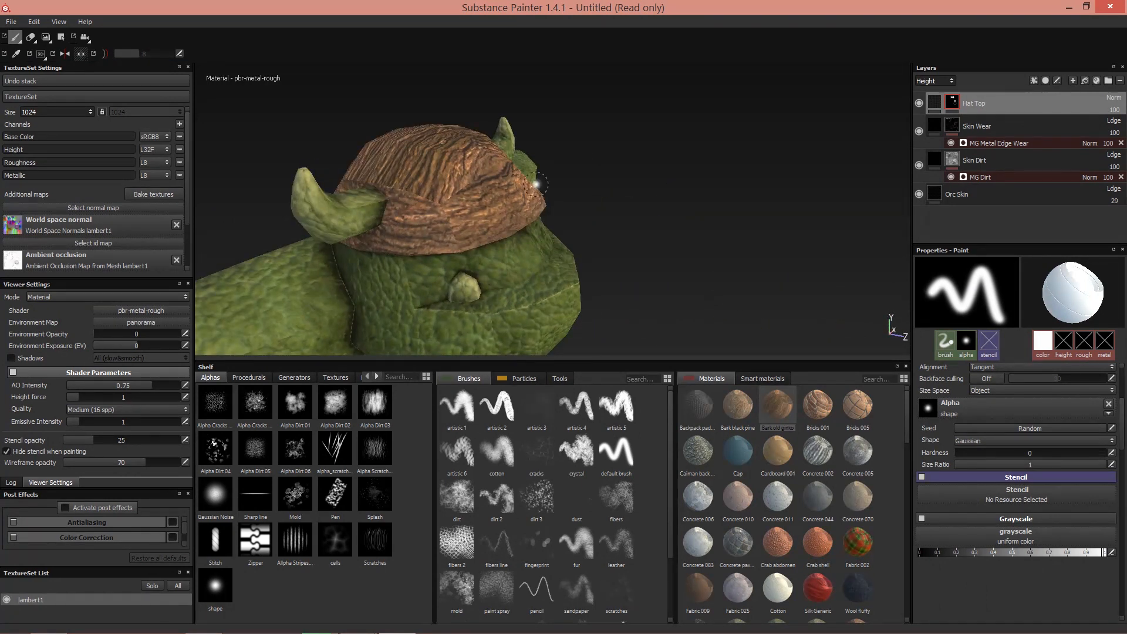
left_click_drag(997, 101, 996, 182)
left_click_drag(795, 244, 481, 219, "alt")
left_click_drag(604, 253, 726, 242, "alt")
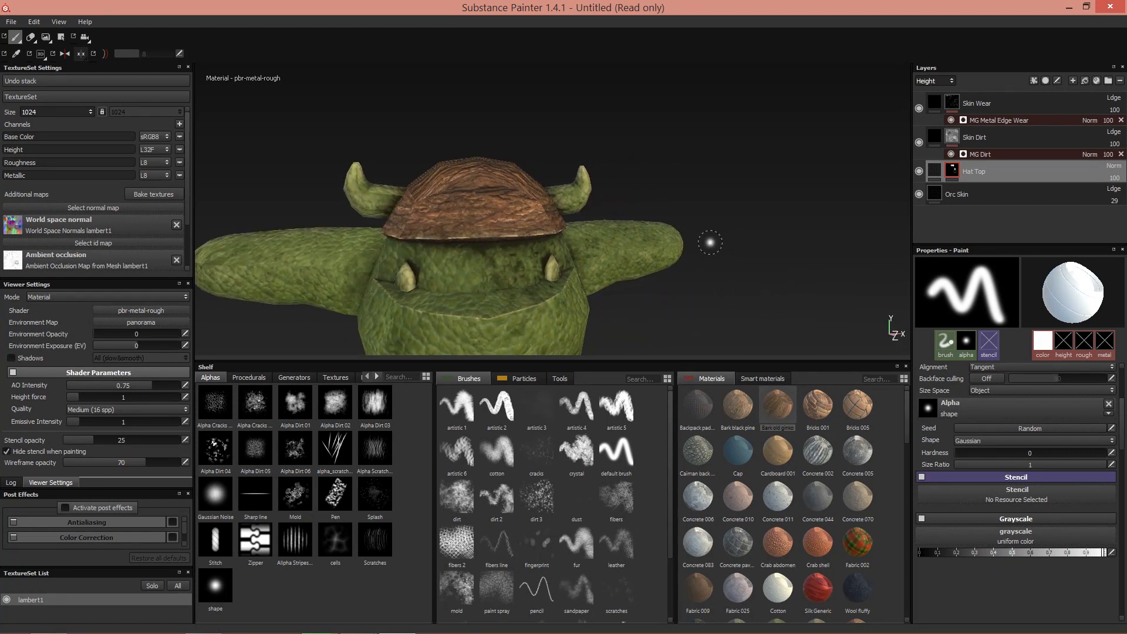
left_click_drag(551, 270, 952, 140, "alt")
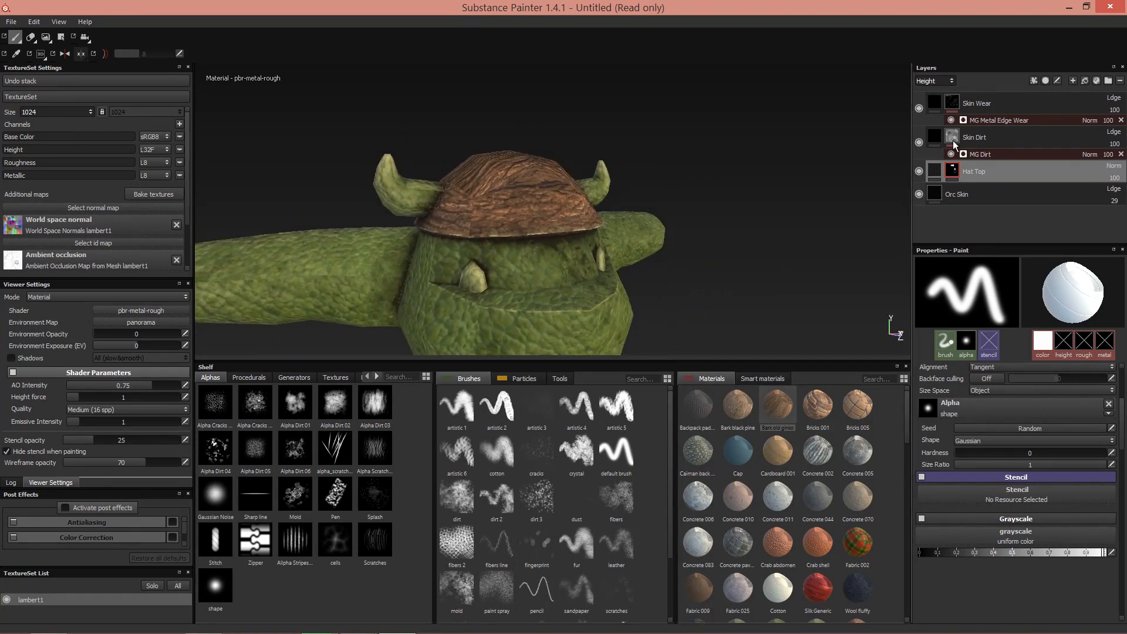
Step: Add a fill layer above Hat Top and set its base color to a pale cream yellow
left_click(1084, 80)
left_click(976, 445)
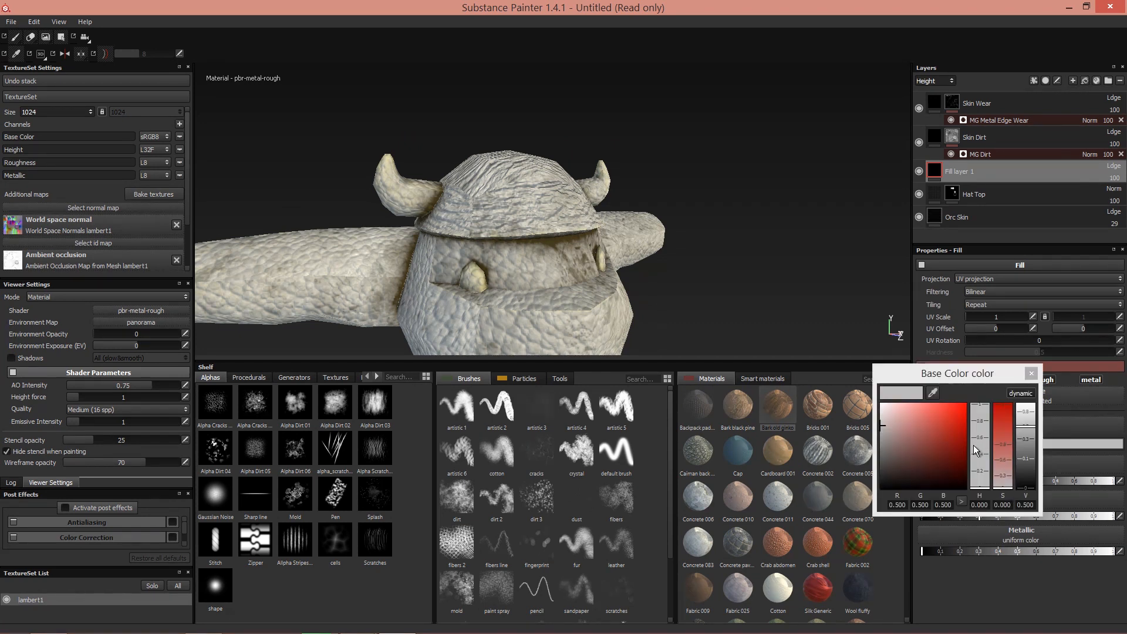
left_click(893, 411)
left_click(978, 474)
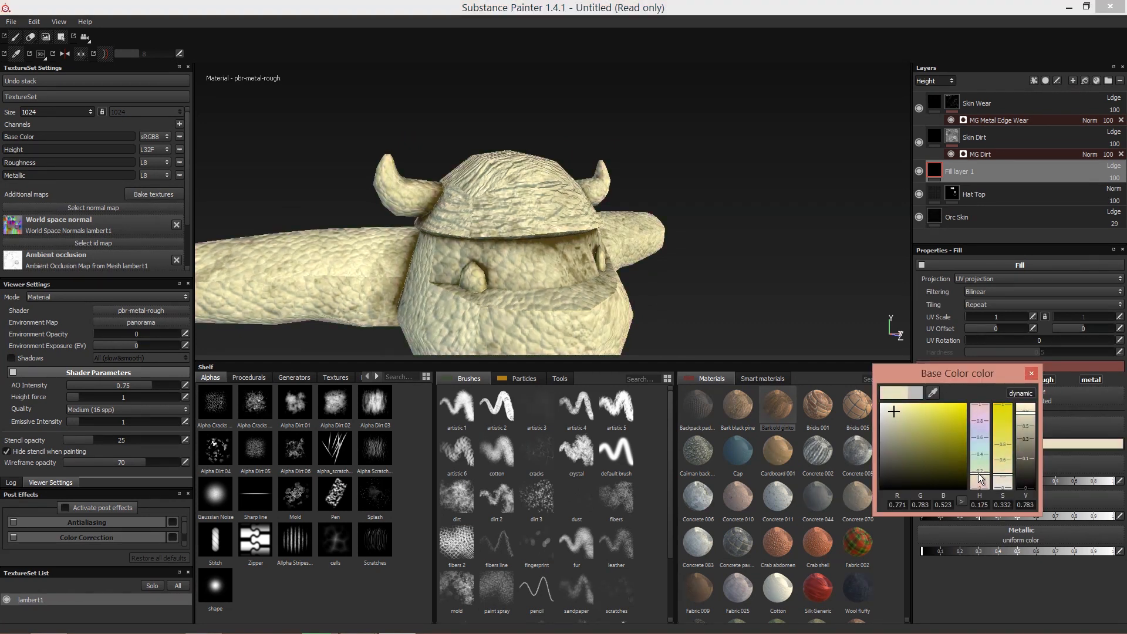
left_click(1032, 373)
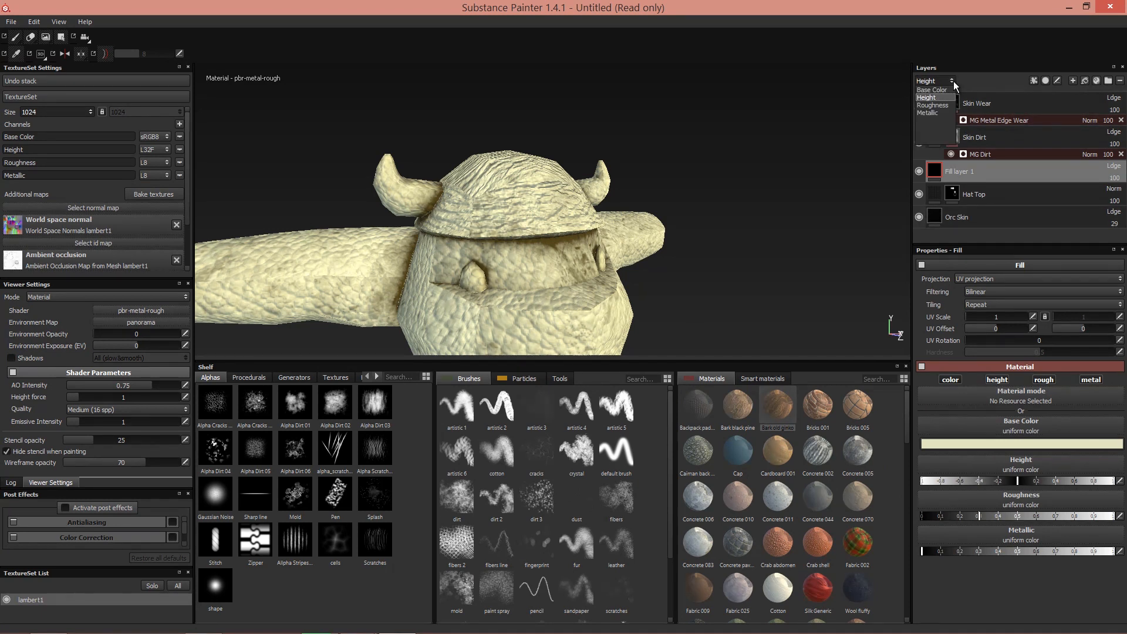
Step: Set the cream fill layer's height blending to Normal, its roughness to 0 and its metallic to about 0.5
left_click(1117, 173)
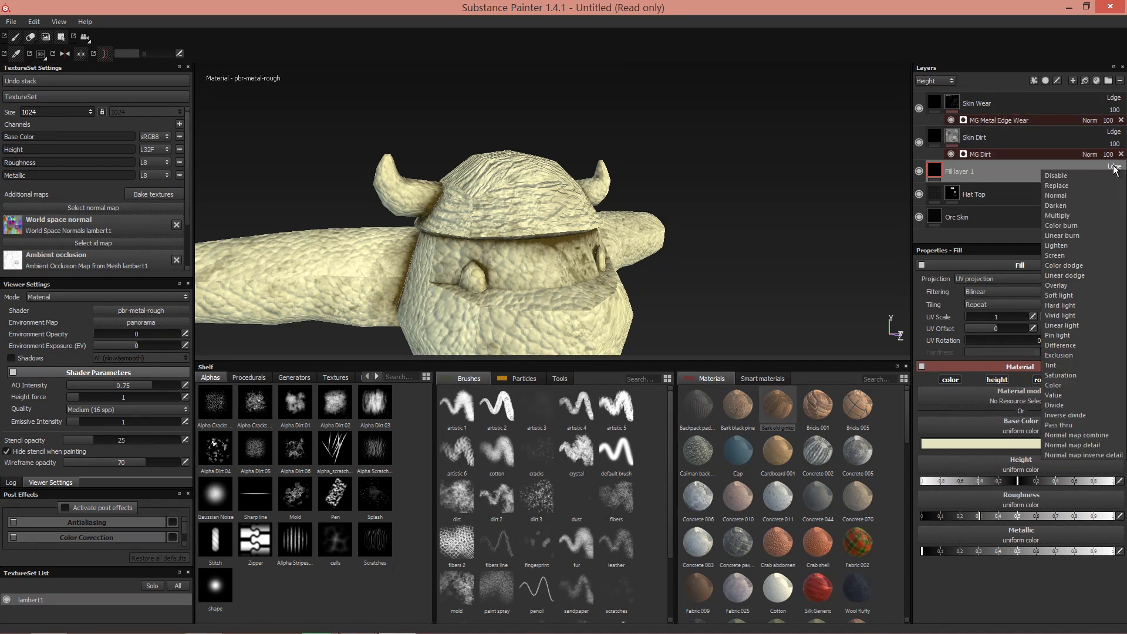
left_click(1095, 197)
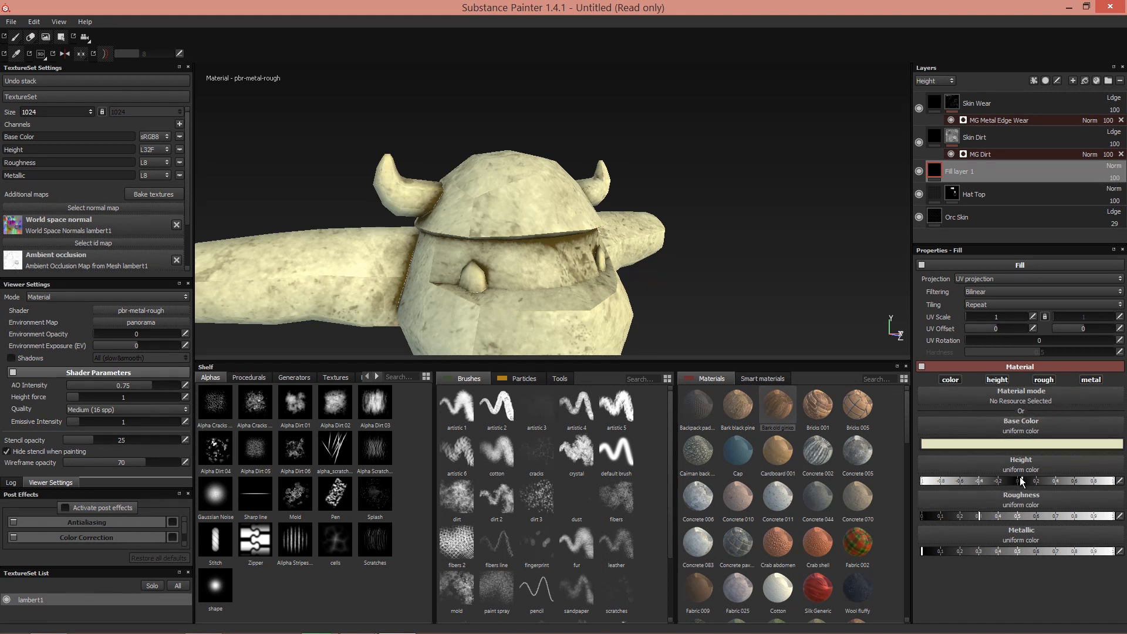
left_click_drag(997, 524, 909, 522)
left_click(979, 550)
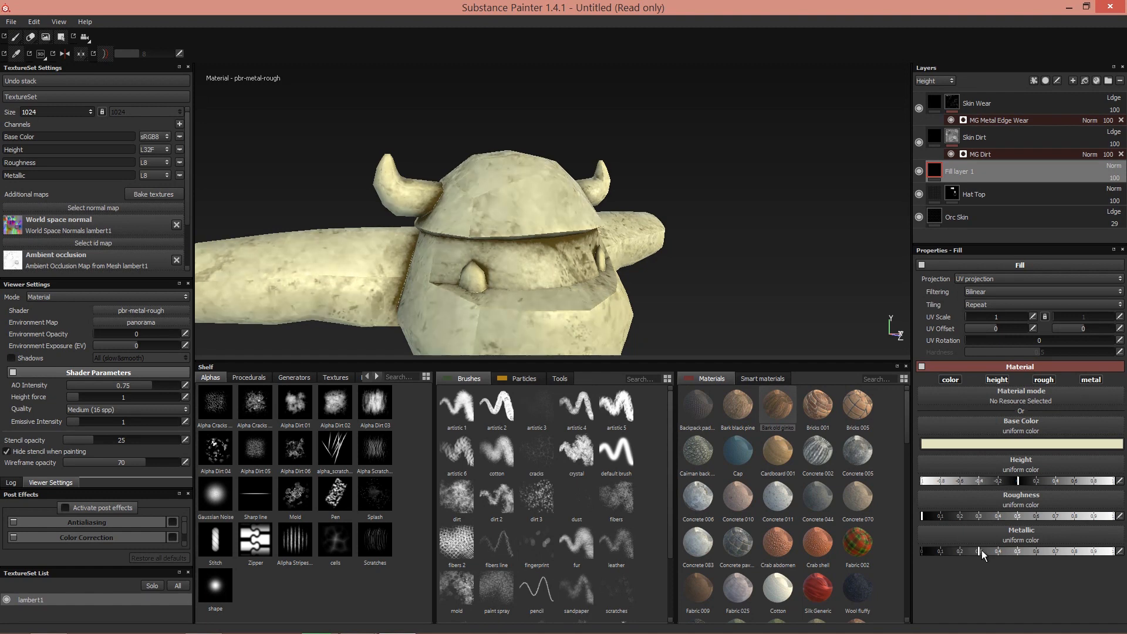
left_click_drag(981, 551, 1017, 553)
mouse_move(776, 300)
left_mouse_down("alt")
mouse_move(659, 299)
mouse_move(654, 270)
mouse_move(672, 300)
left_mouse_up("alt")
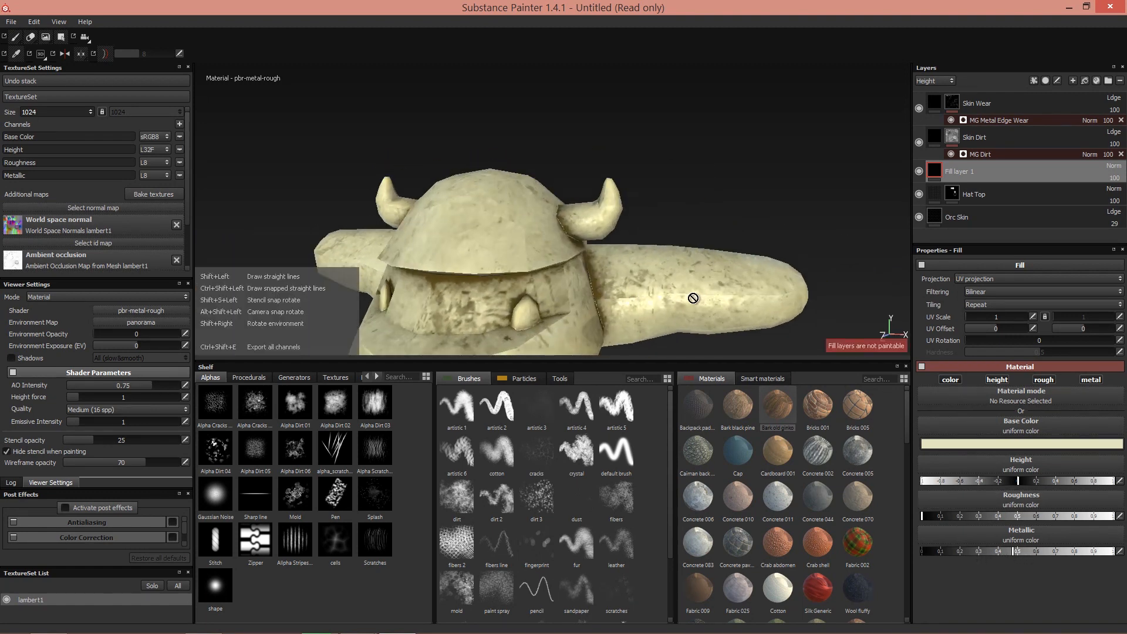
mouse_move(675, 288)
right_mouse_down("shift")
mouse_move(769, 279)
mouse_move(722, 275)
right_mouse_up("shift")
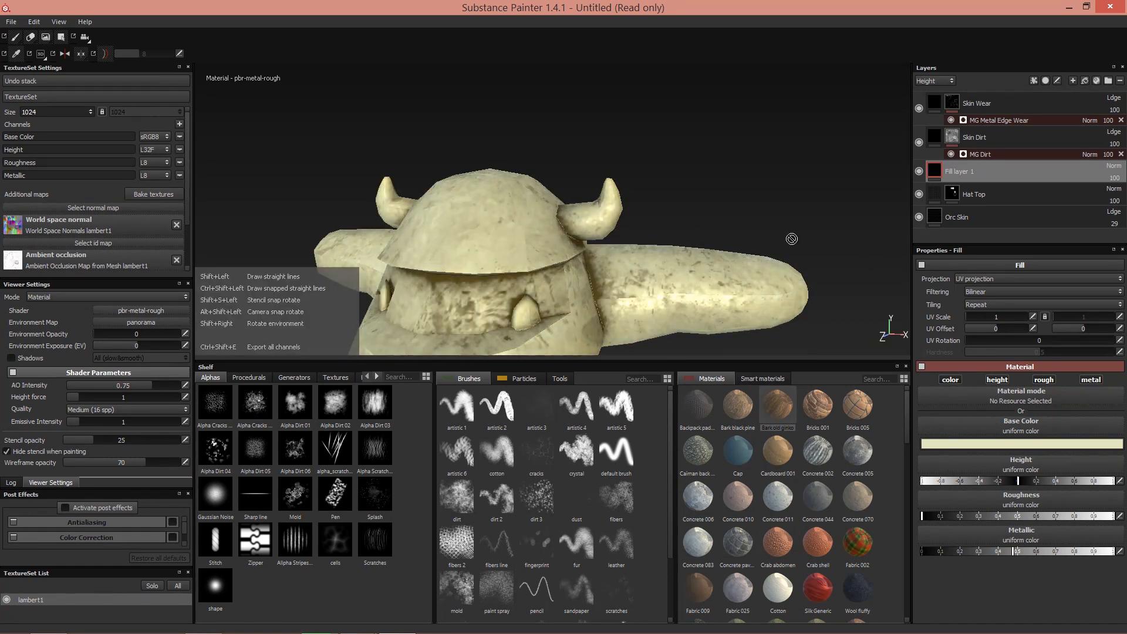
Step: Rename the cream fill layer to Horns and add a black mask to it
double_click(974, 171)
type("Horns")
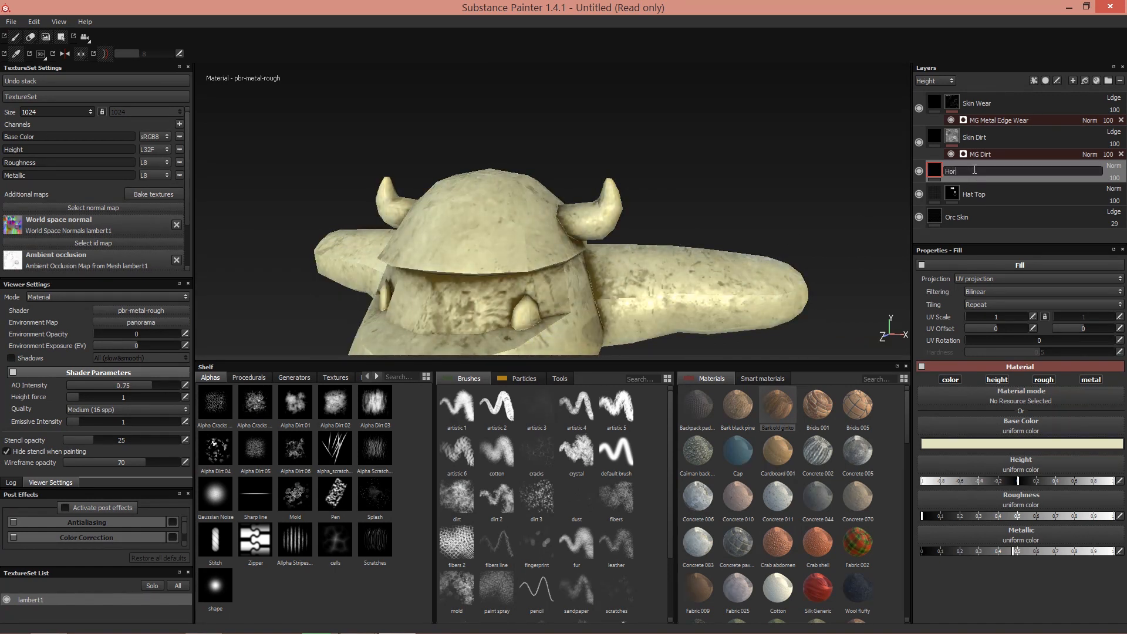
key("Return")
right_click(972, 168)
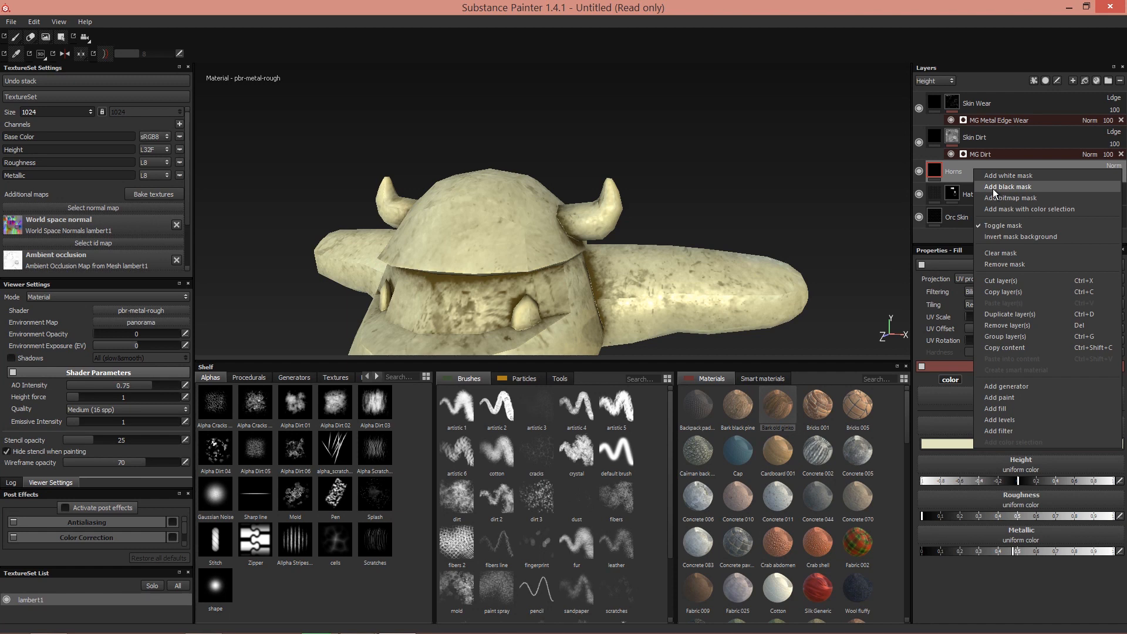
left_click(991, 187)
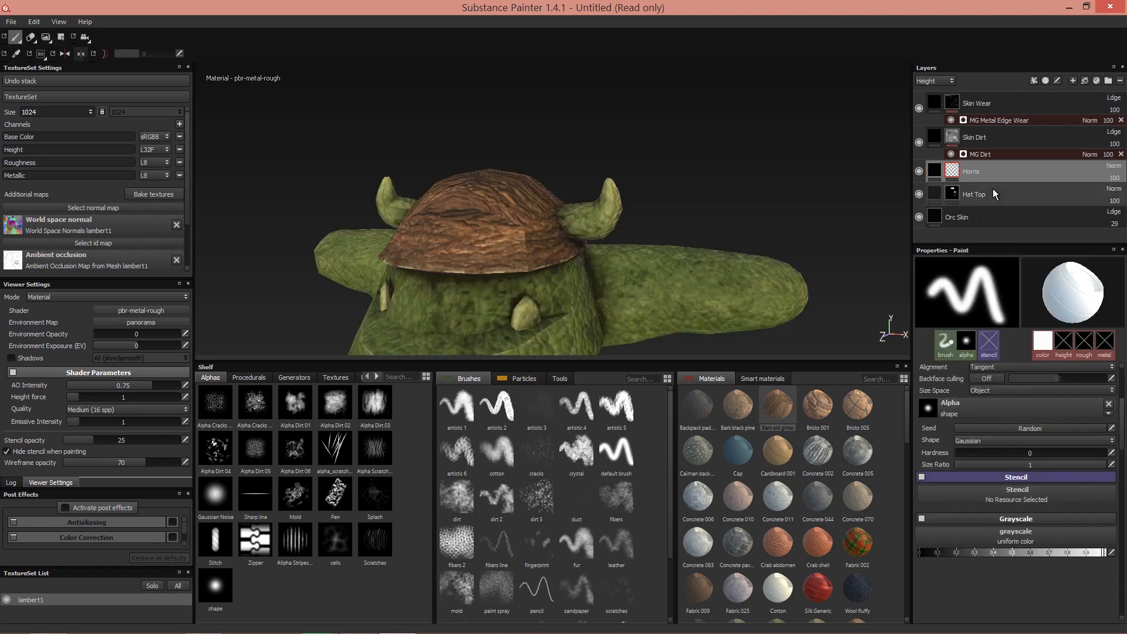
Step: Fill both hat horns with white in the Horns mask using the geometry fill tool
left_click(61, 38)
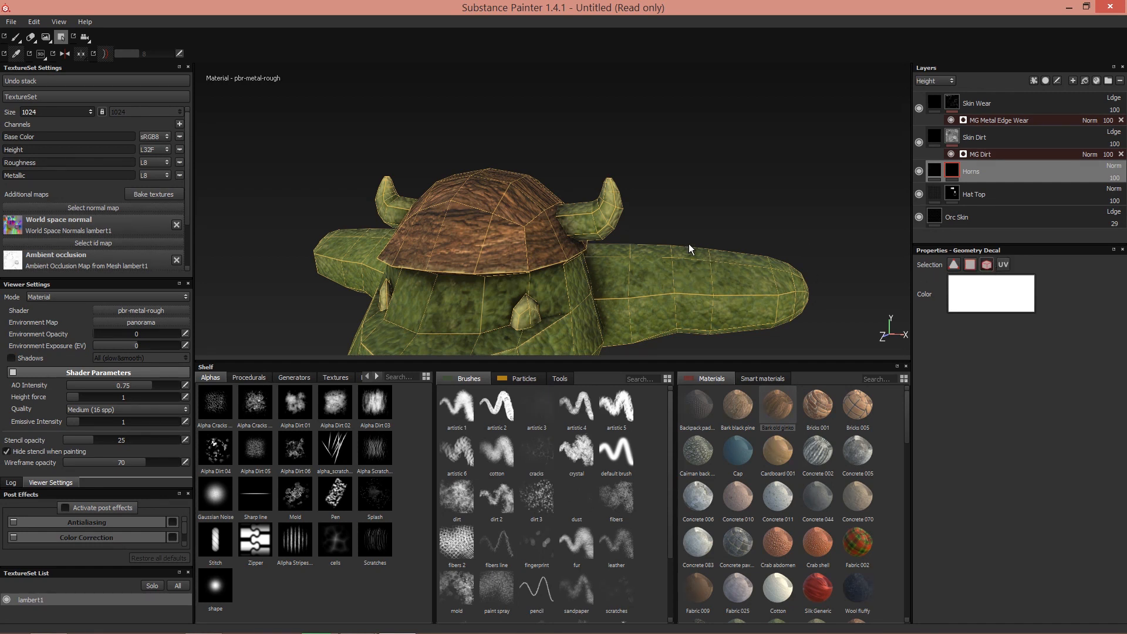
left_click(608, 220)
left_click(396, 213)
left_click_drag(364, 281, 743, 285, "alt")
key("f")
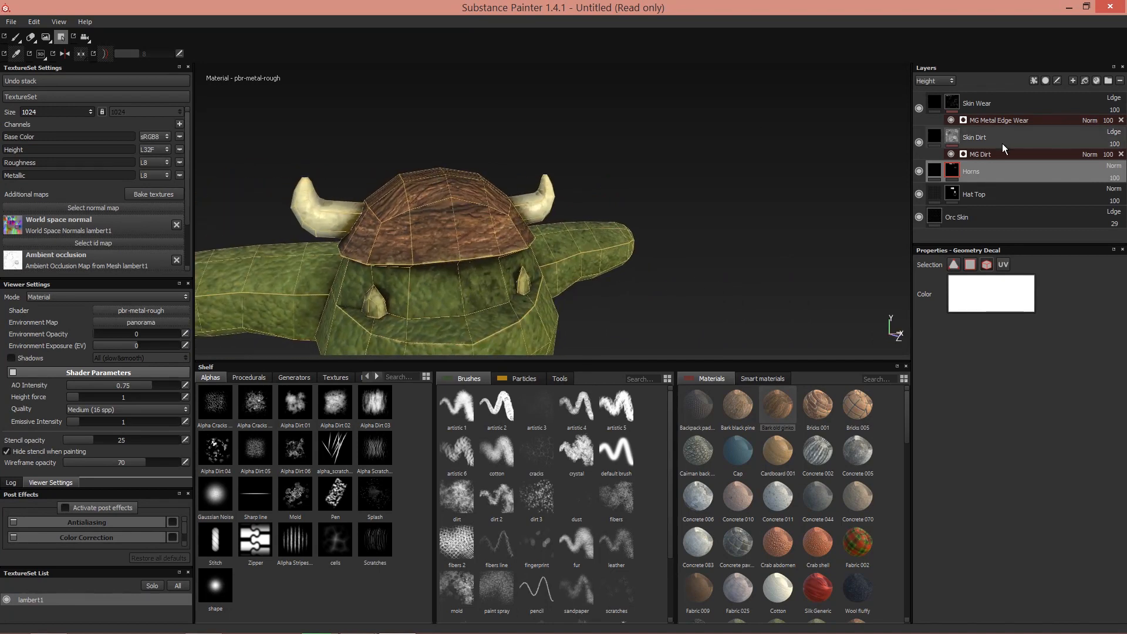
Step: Fill the two tusks at the mouth with white in the Horns mask, then return to the paint tool
left_click(1001, 143)
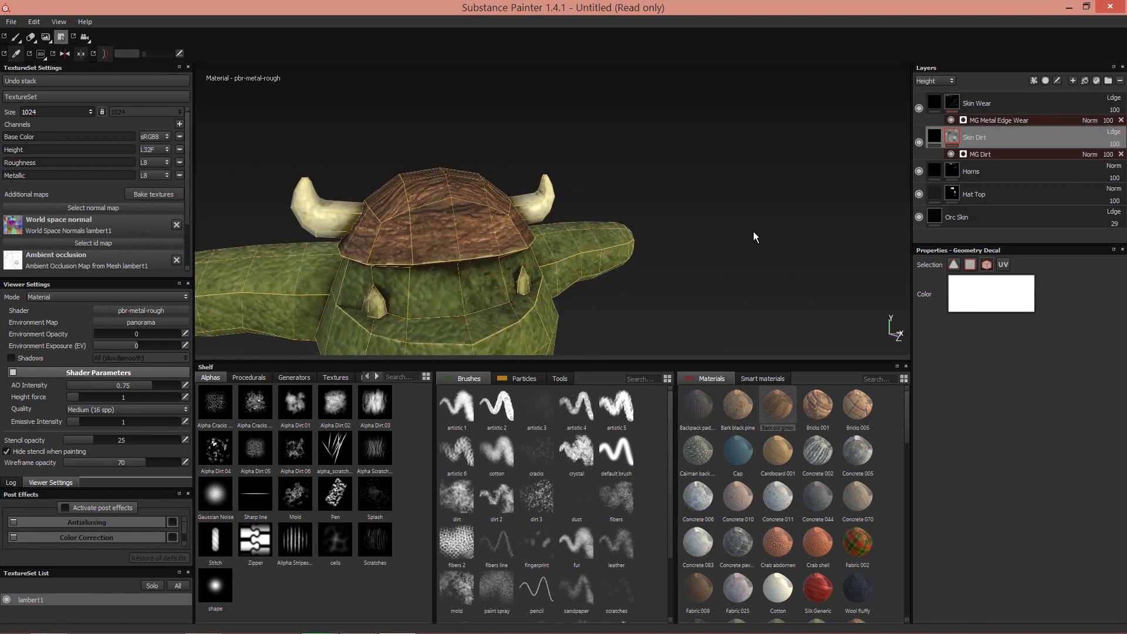
left_click(16, 37)
mouse_move(411, 205)
left_mouse_down("alt")
mouse_move(461, 183)
mouse_move(377, 219)
mouse_move(446, 205)
left_mouse_up("alt")
scroll(565, 164, "up", 3)
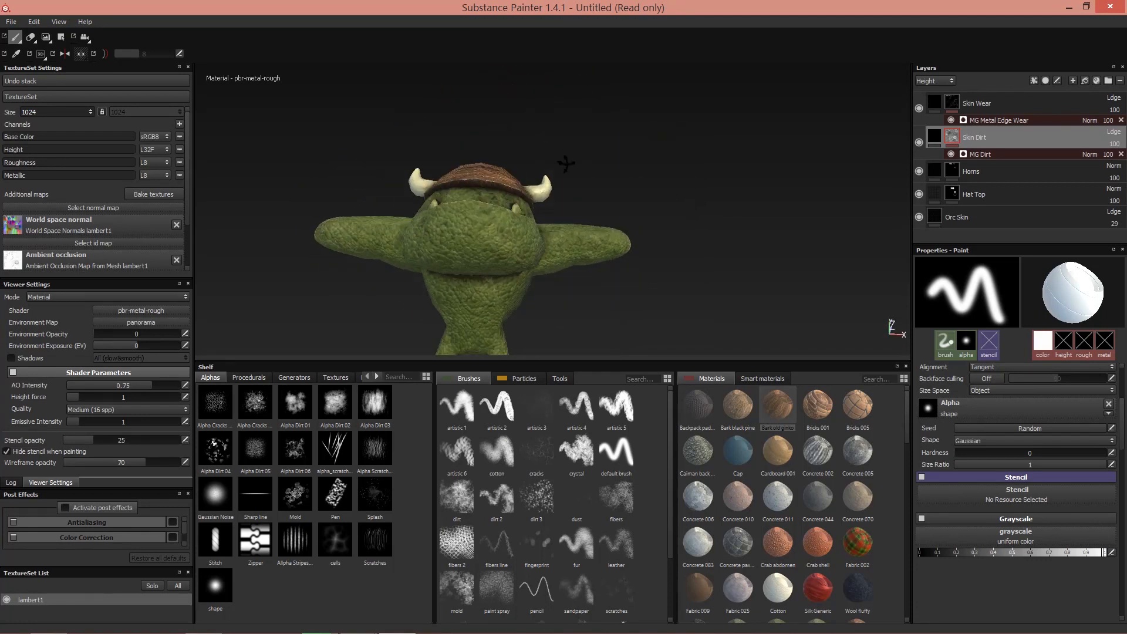
scroll(565, 164, "down", 2)
mouse_move(596, 196)
left_mouse_down("alt")
mouse_move(517, 205)
mouse_move(507, 192)
mouse_move(617, 232)
left_mouse_up("alt")
scroll(507, 191, "up", 3)
left_click(976, 169)
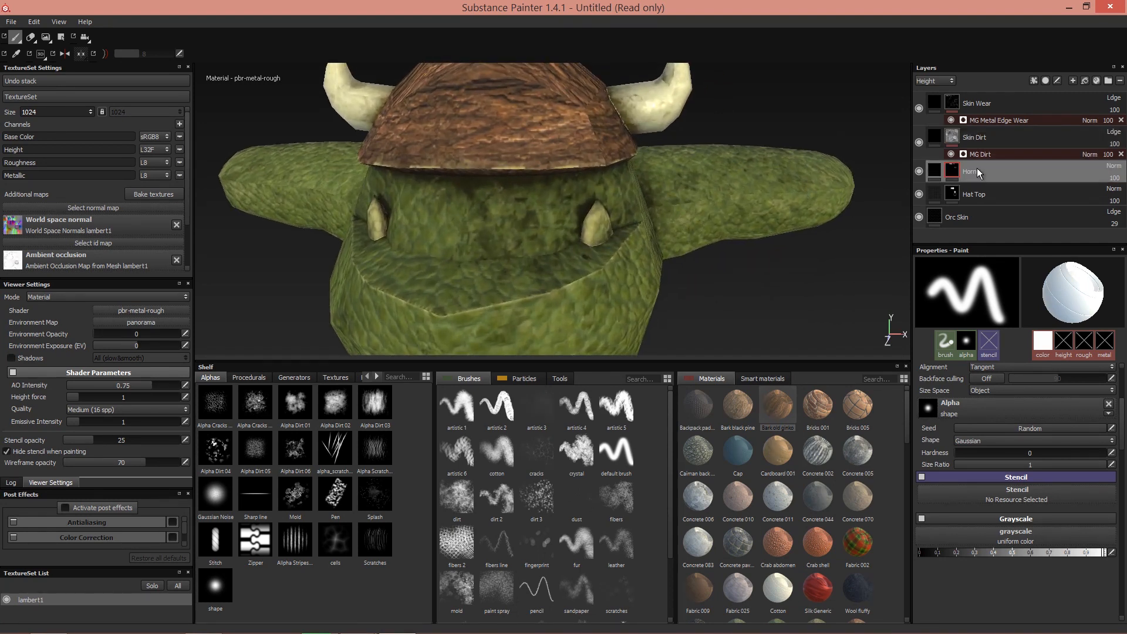
left_click(61, 37)
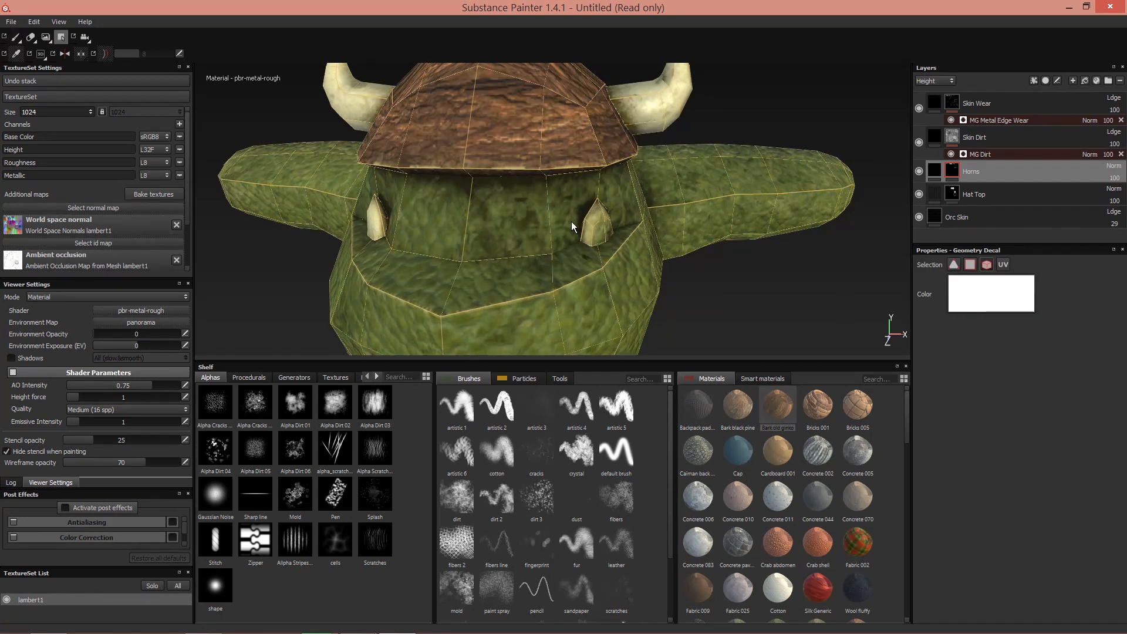
left_click(15, 37)
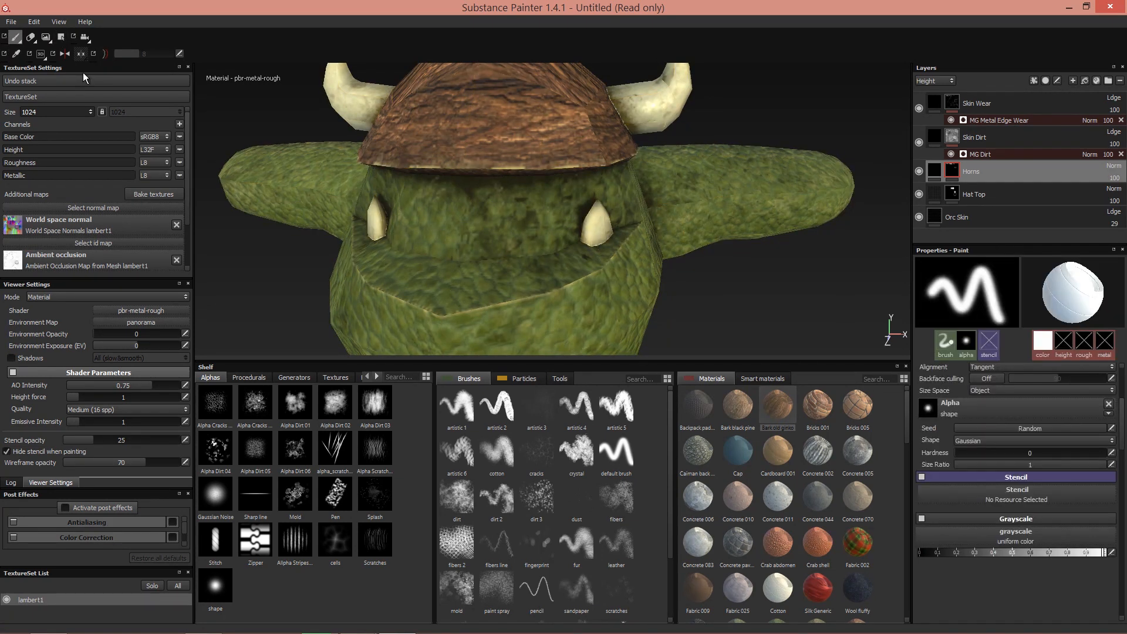
Step: Add a paint layer above Horns and name it Loin Cloth
scroll(550, 196, "down", 3)
middle_click_drag(534, 247, 527, 120, "alt")
left_click_drag(527, 120, 609, 206, "alt")
scroll(585, 226, "up", 2)
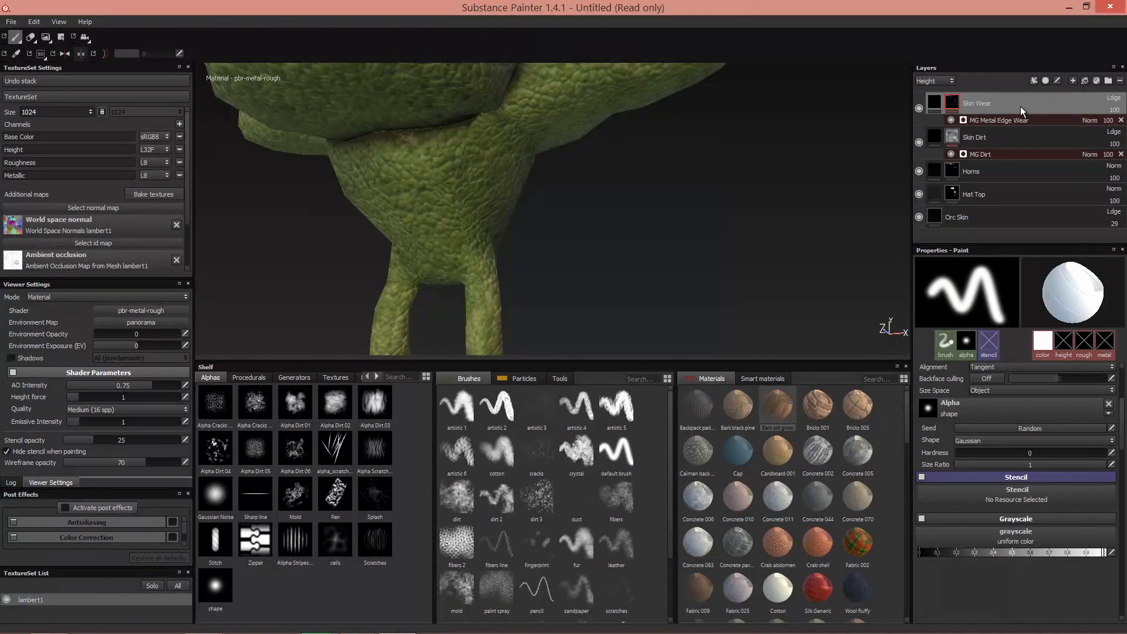
left_click(1075, 79)
double_click(960, 172)
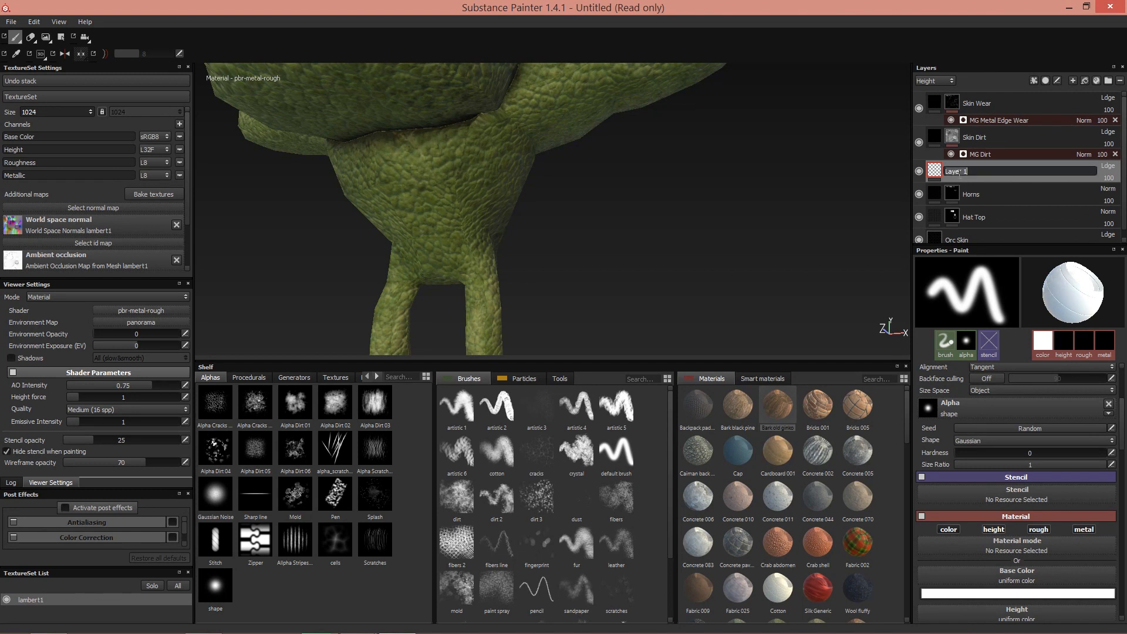
type("Loin Cloth")
key("Return")
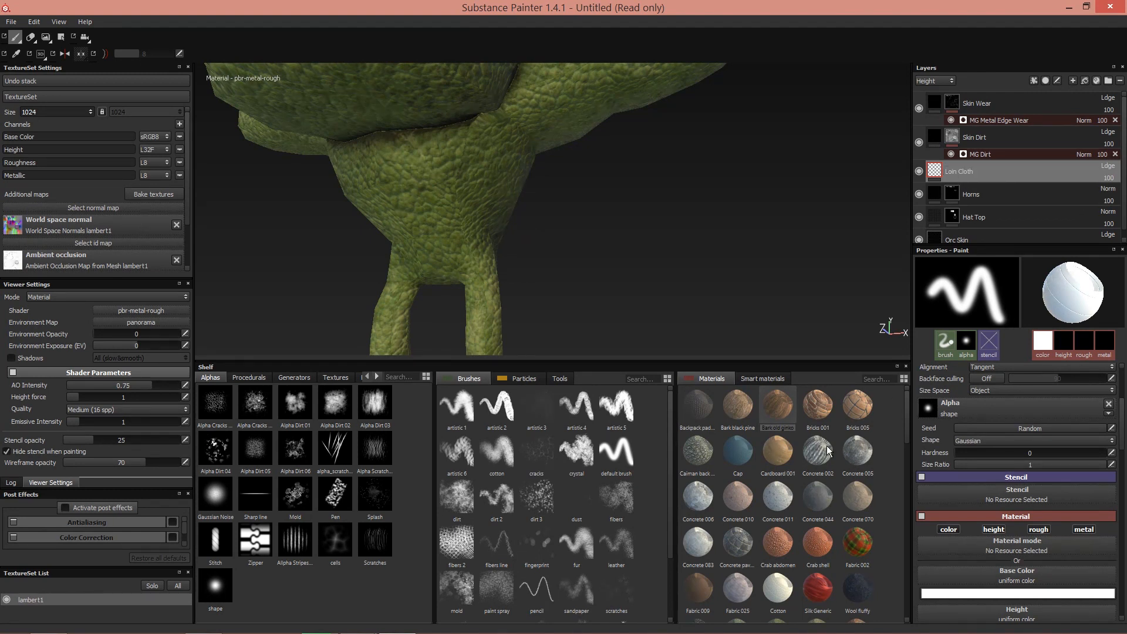
Step: Enlarge the paint properties area and compare the brush's basic and advanced settings
scroll(966, 506, "down", 3)
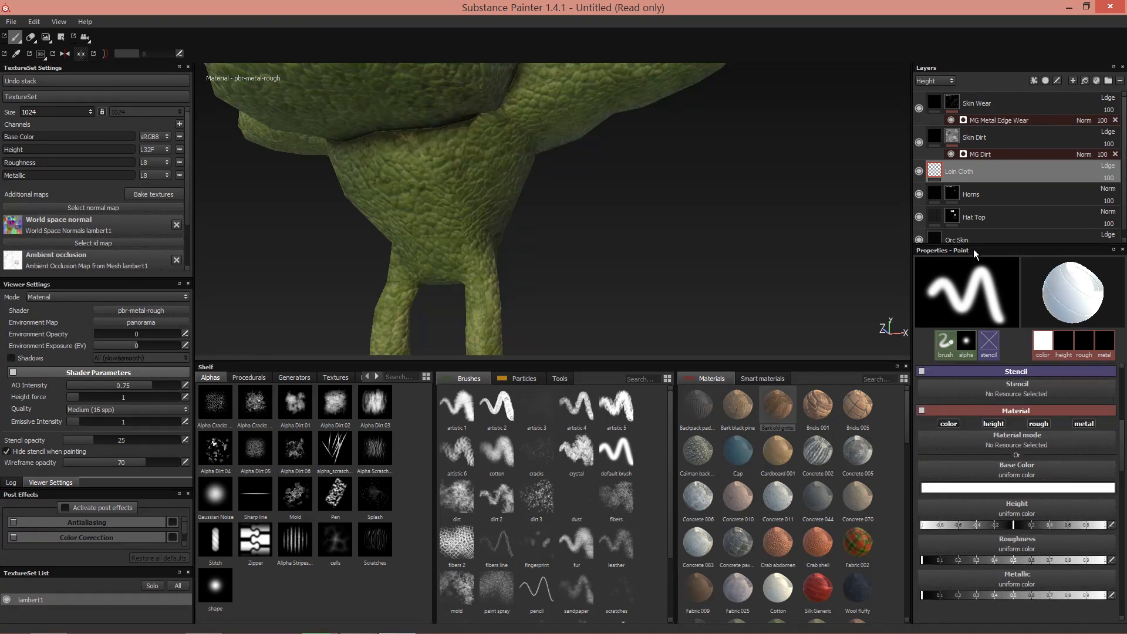
left_click_drag(974, 231, 975, 179)
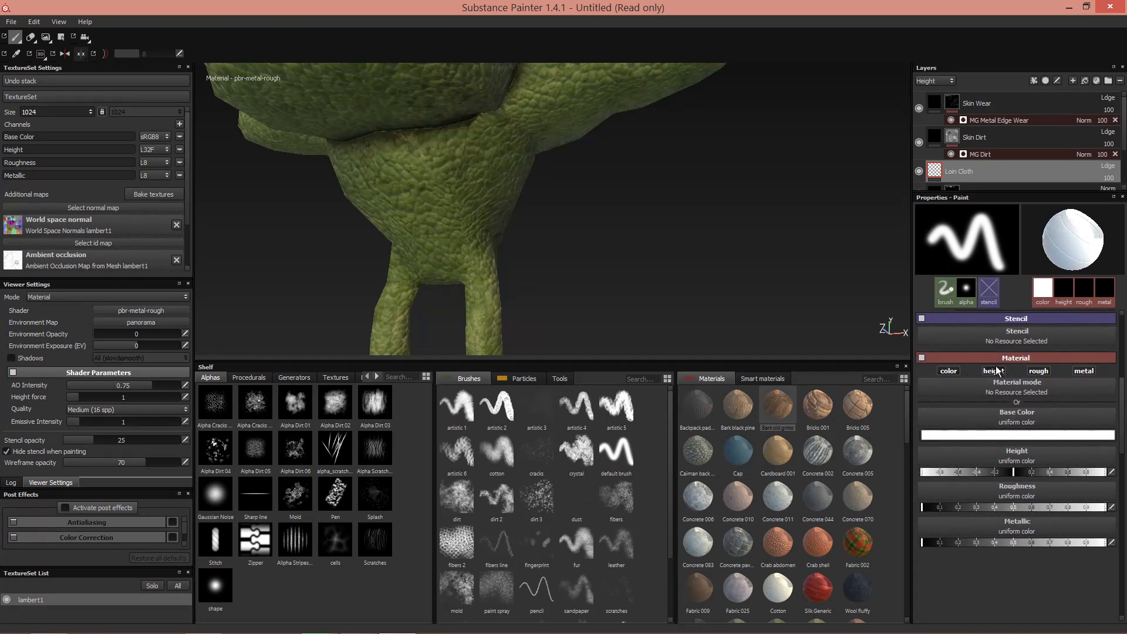
scroll(994, 367, "up", 5)
scroll(995, 362, "up", 2)
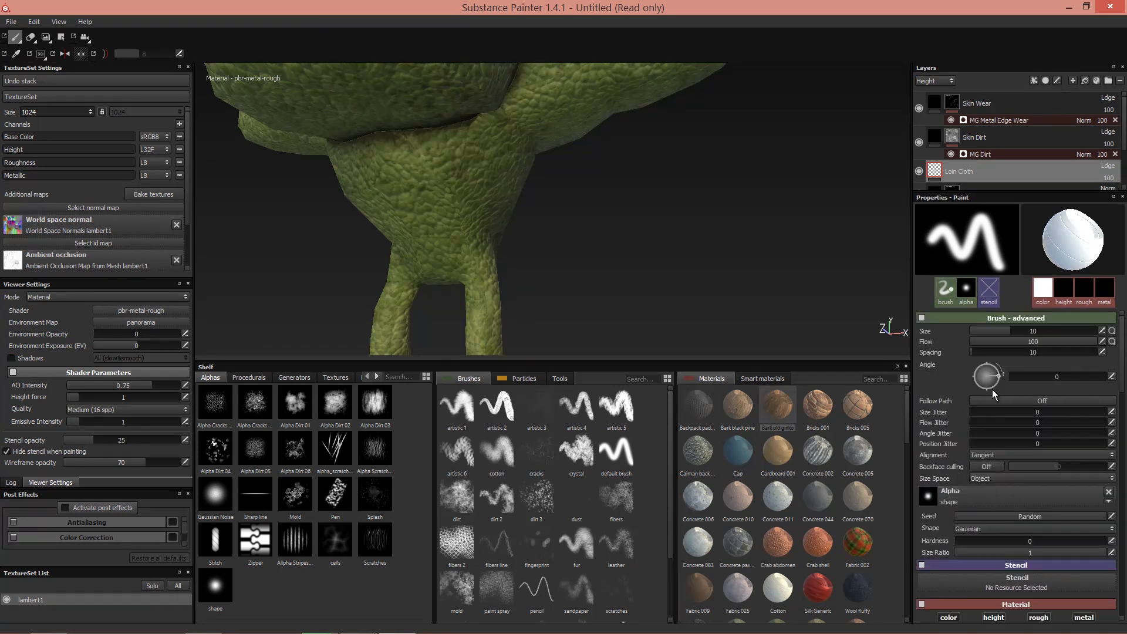
left_click(1020, 319)
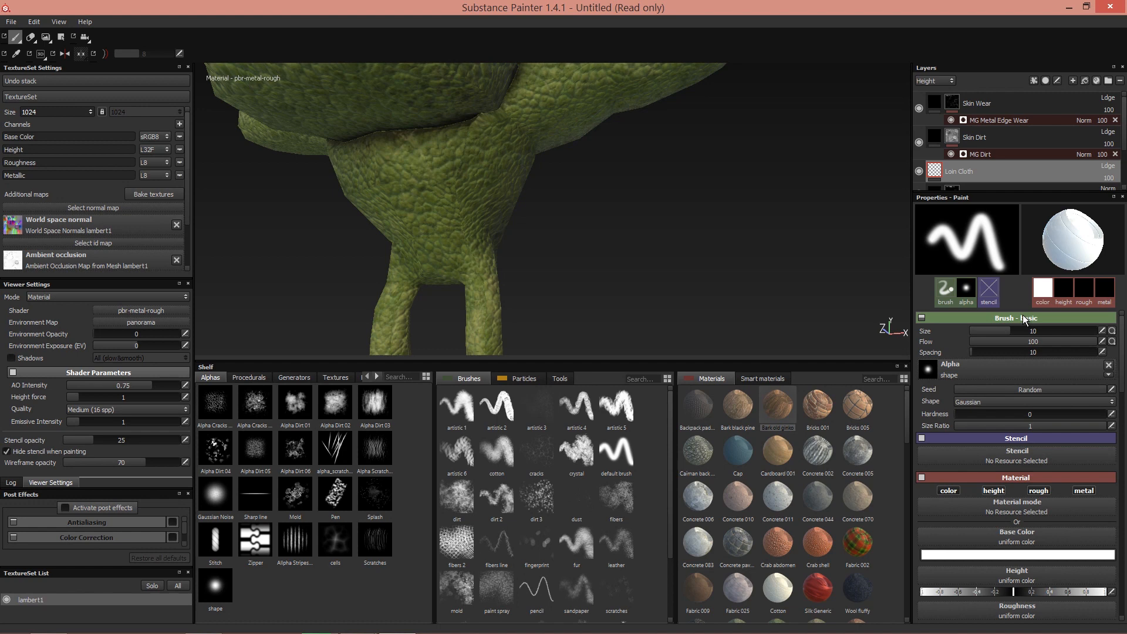
left_click(1022, 318)
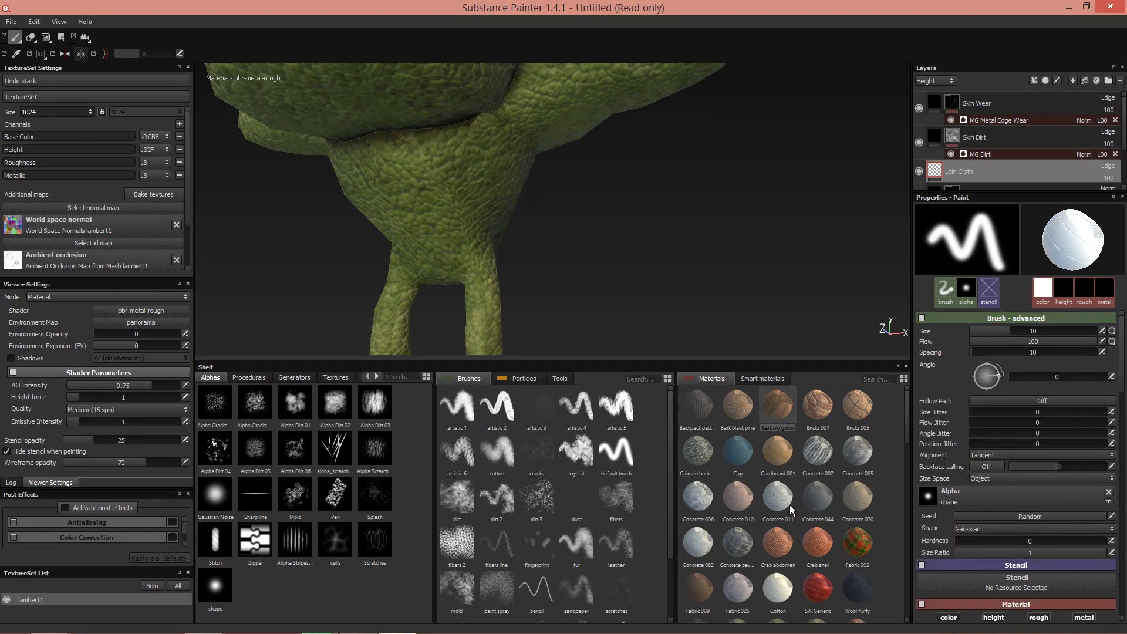
Step: Browse the available materials for a loincloth and search them for "fabric"
scroll(818, 557, "down", 5)
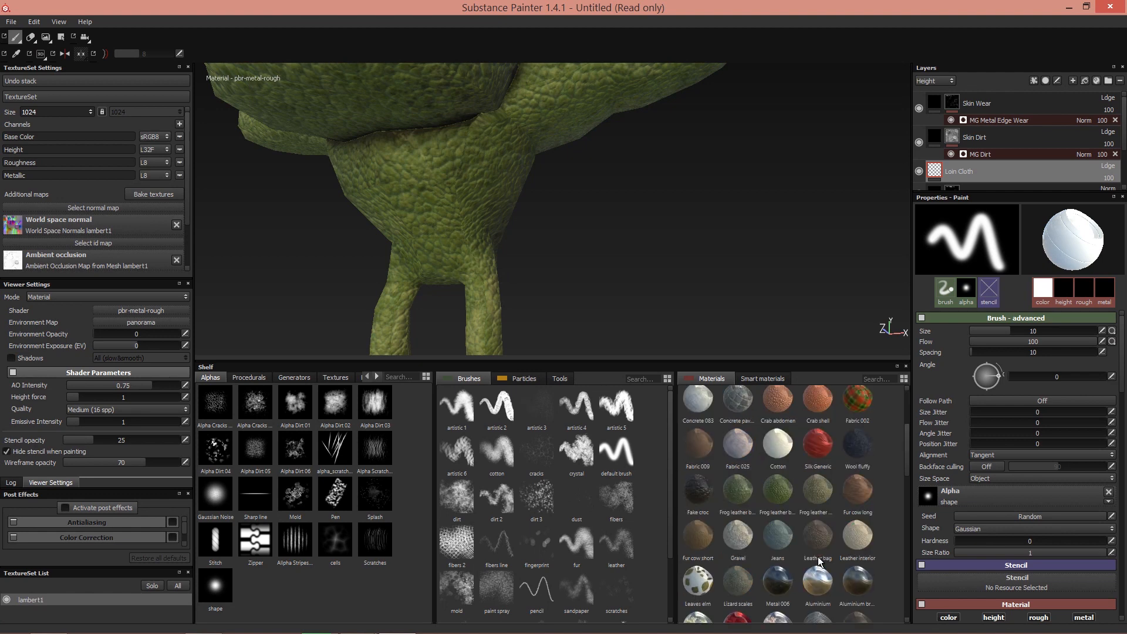
scroll(808, 506, "down", 5)
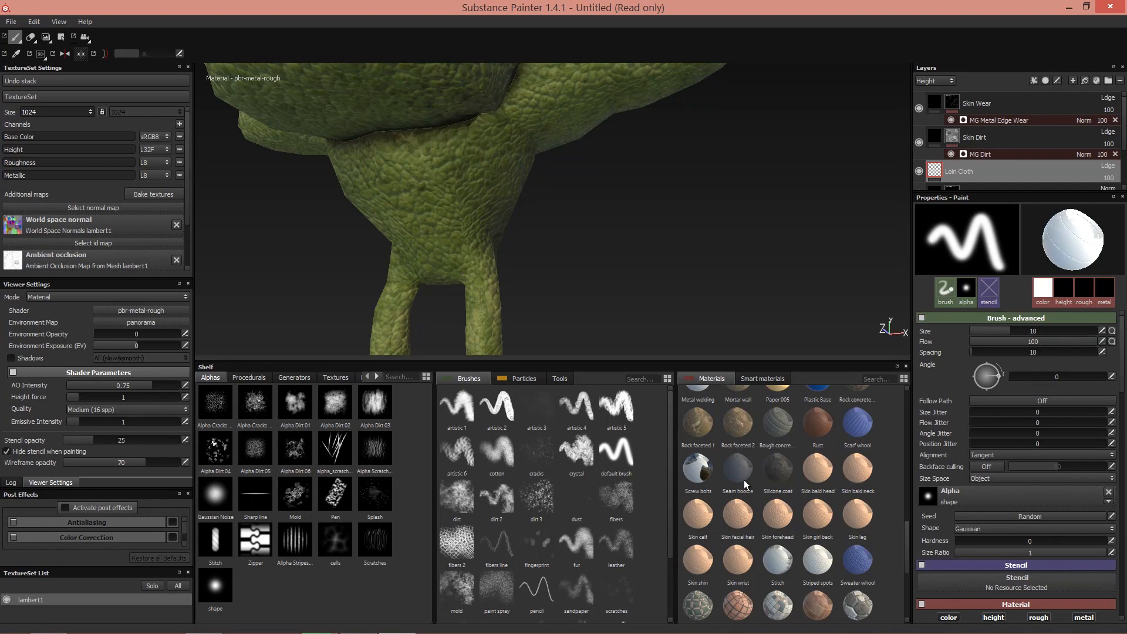
scroll(744, 485, "down", 2)
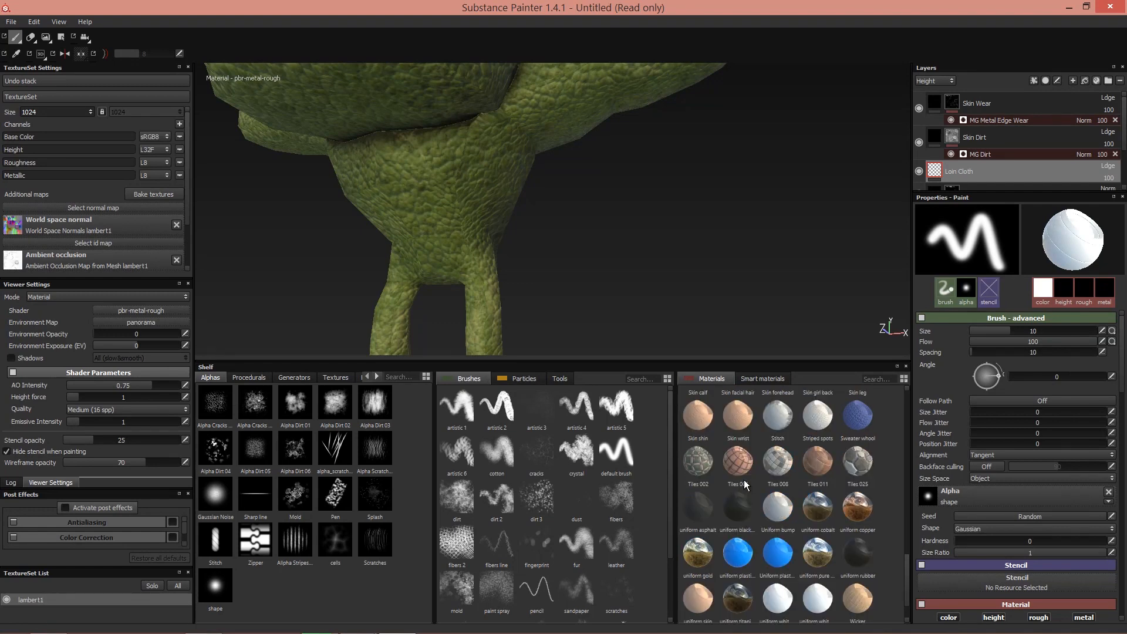
left_click(861, 378)
type("dooth")
key("BackSpace")
key("BackSpace")
key("BackSpace")
key("BackSpace")
key("BackSpace")
type("fabric")
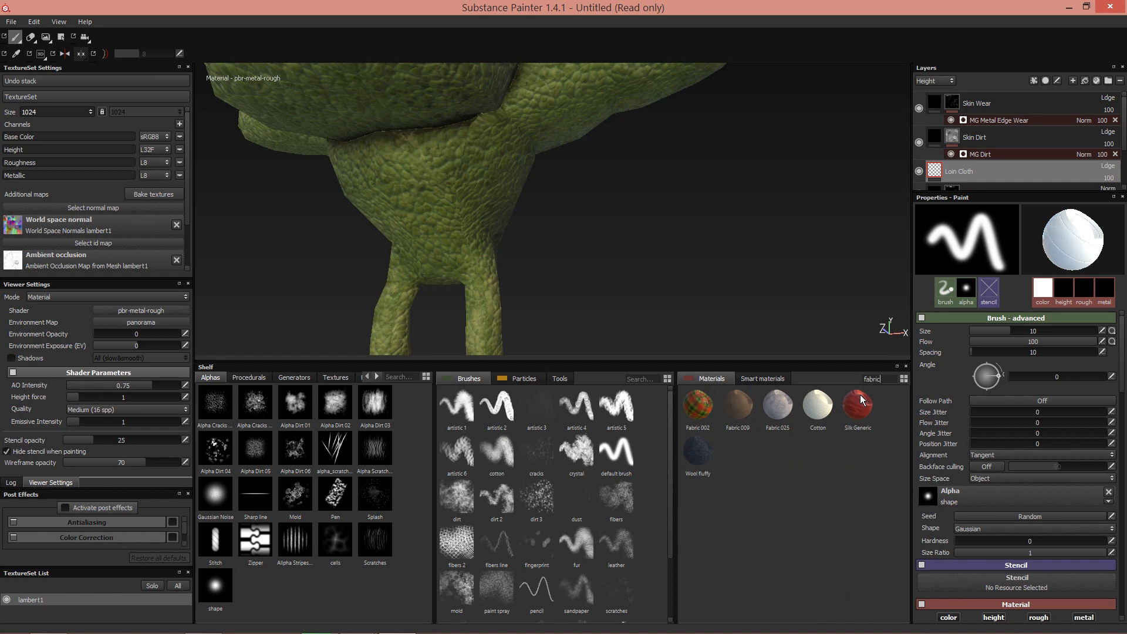
Step: Compare the fabric materials, trying Cotton first, and load the brown Fabric 009 material into the brush
left_click(809, 408)
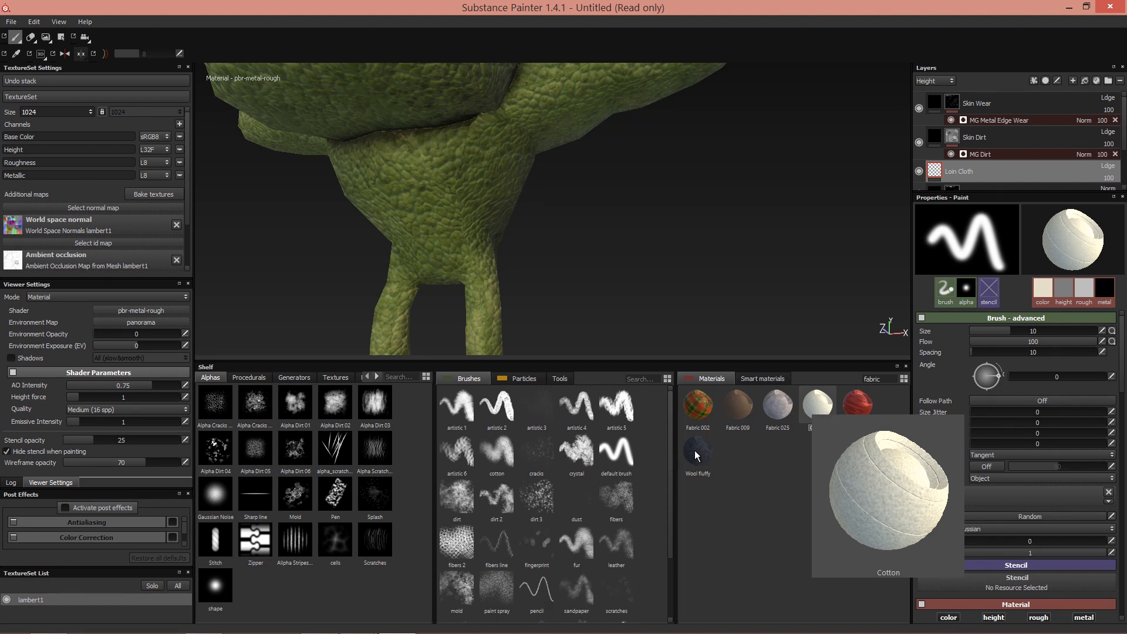
mouse_move(701, 433)
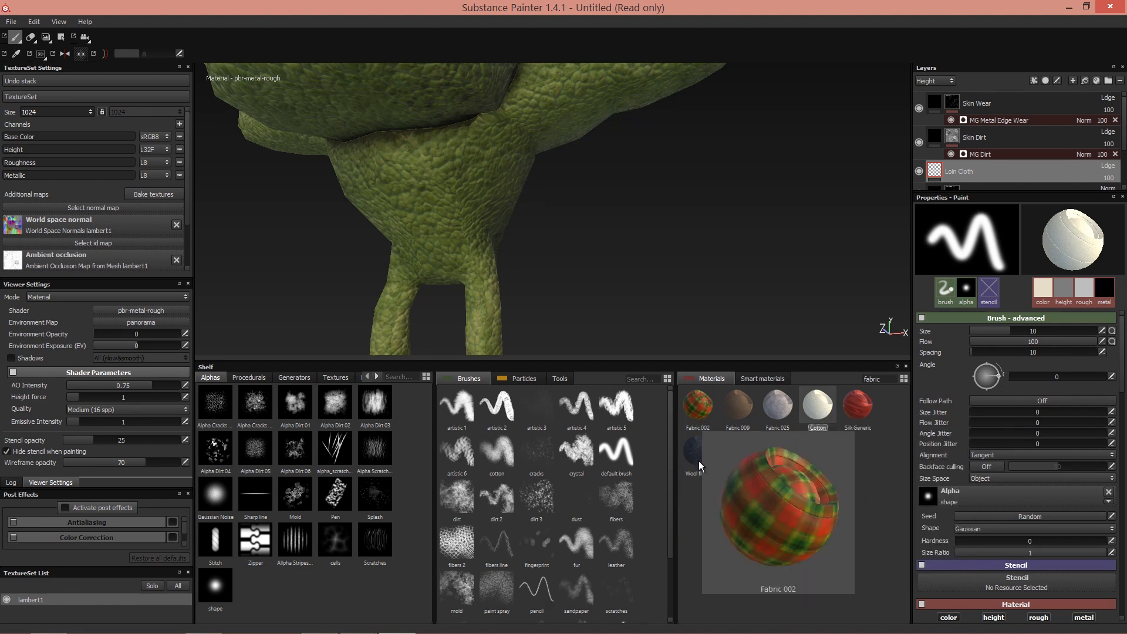
mouse_move(696, 455)
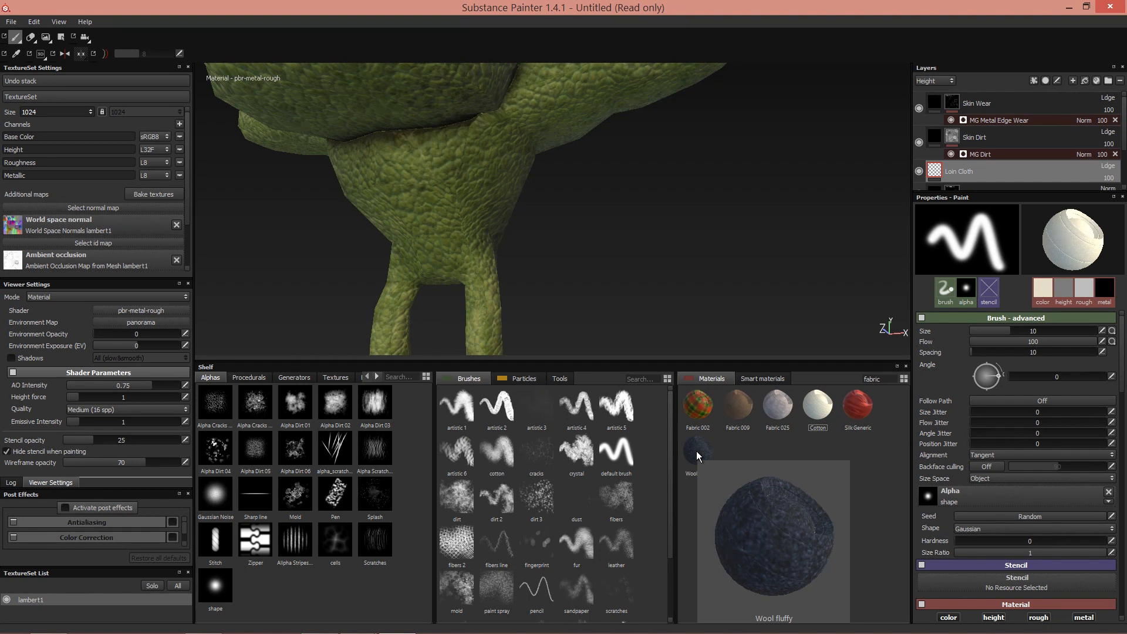
left_click(734, 413)
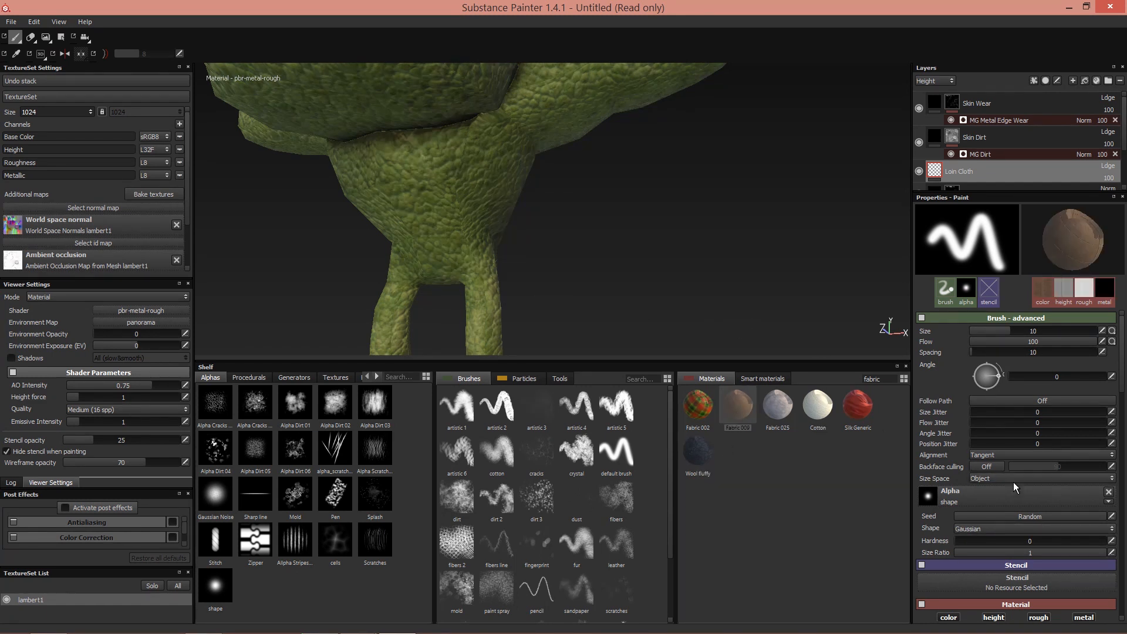
Step: Set the brush alpha's hardness to 1 and test the hard-edged stroke in the brush preview
left_click_drag(971, 541, 1103, 545)
left_click_drag(987, 226, 963, 220)
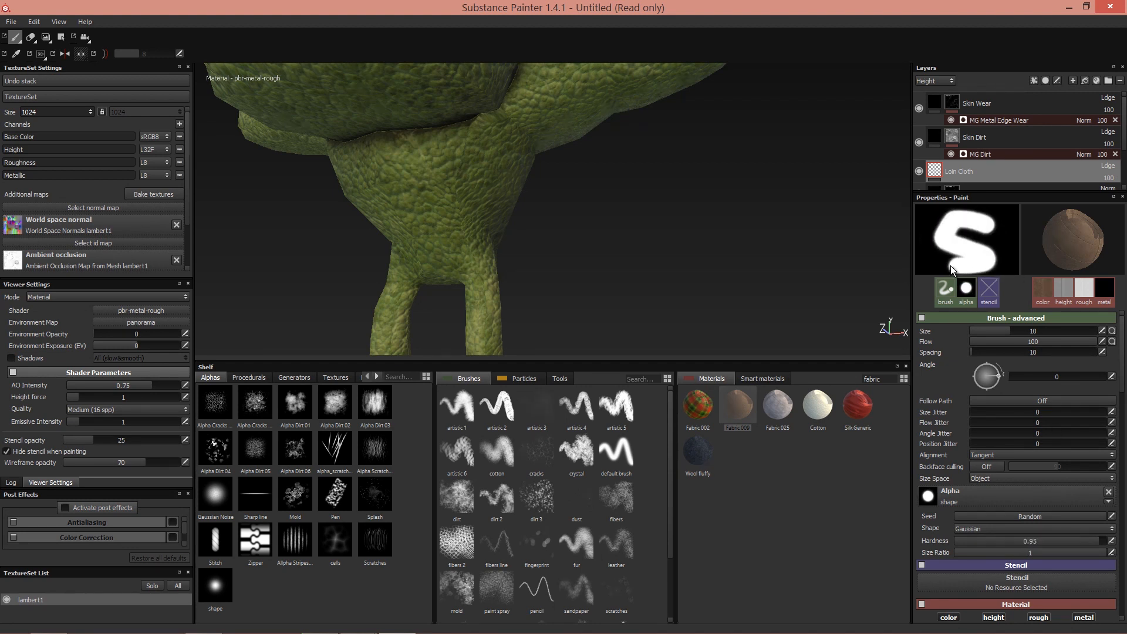
left_click_drag(1050, 541, 1111, 542)
mouse_move(983, 250)
left_mouse_down()
mouse_move(962, 237)
mouse_move(980, 231)
left_mouse_up()
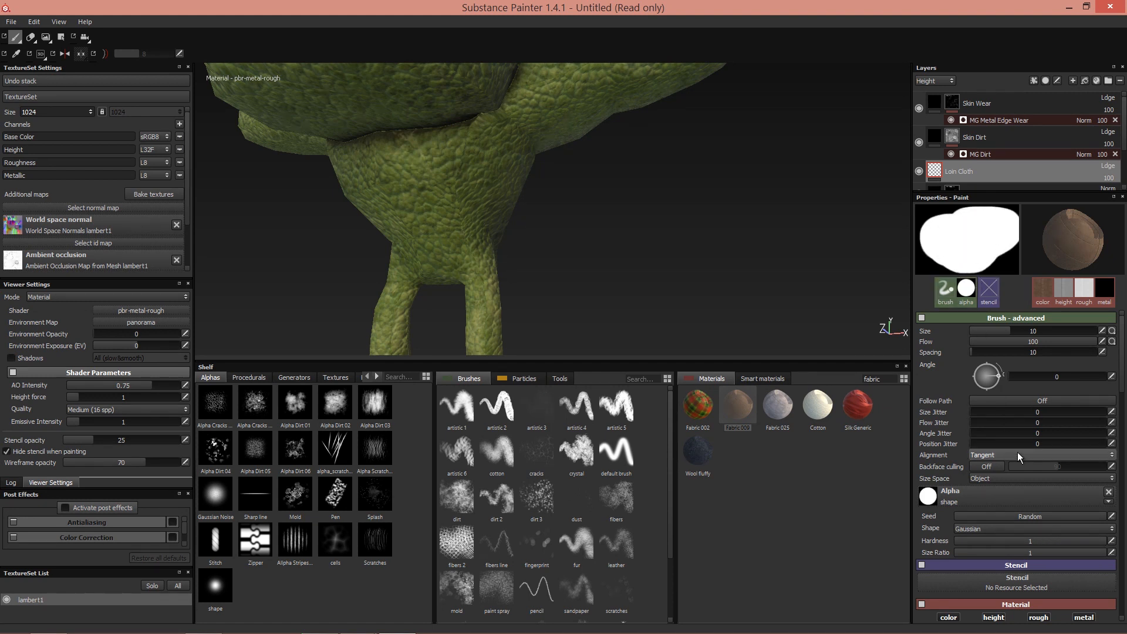
Step: Reduce the brush size to about 6.11 and turn off pen pressure for both size and flow
left_click_drag(1008, 332, 1001, 330)
left_click(1111, 331)
left_click(1093, 355)
left_click(1111, 341)
left_click(1108, 366)
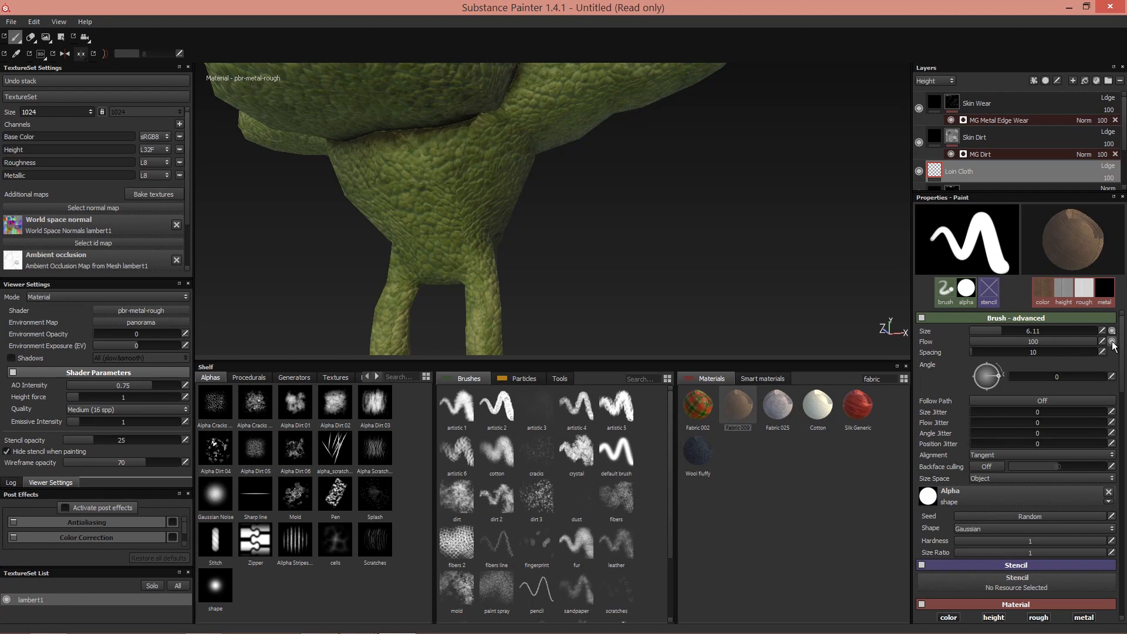
left_click_drag(933, 238, 967, 222)
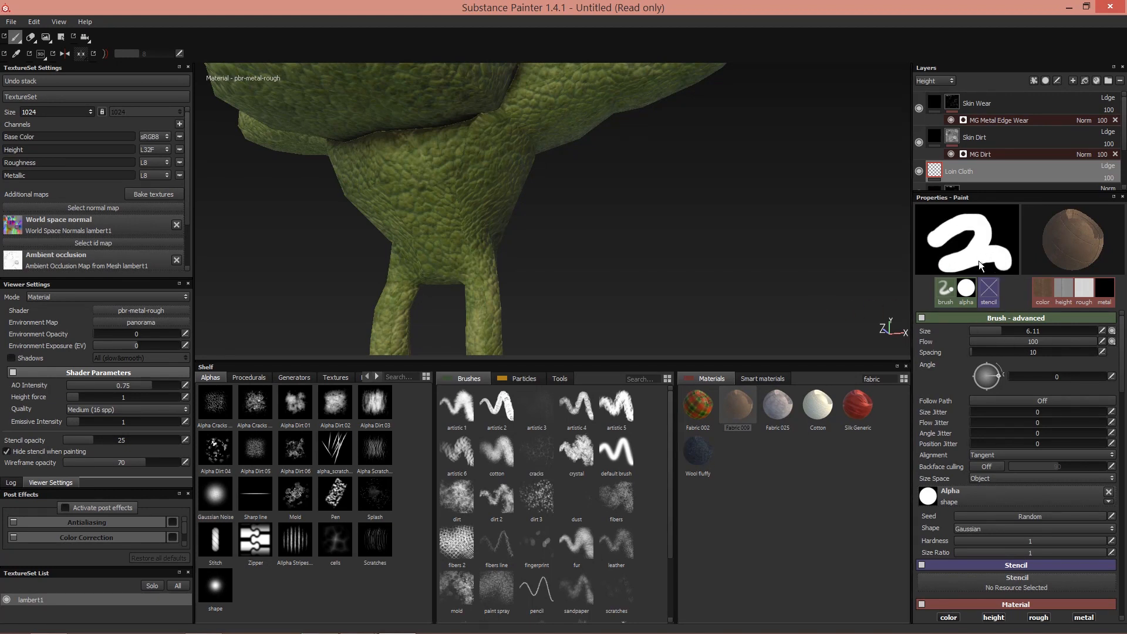
Step: Paint a band of brown fabric across the orc's hips and undo the extra stroke over the crotch
left_click_drag(426, 259, 434, 259, "alt")
right_click_drag(435, 259, 794, 221, "alt")
middle_click_drag(420, 241, 440, 227, "alt")
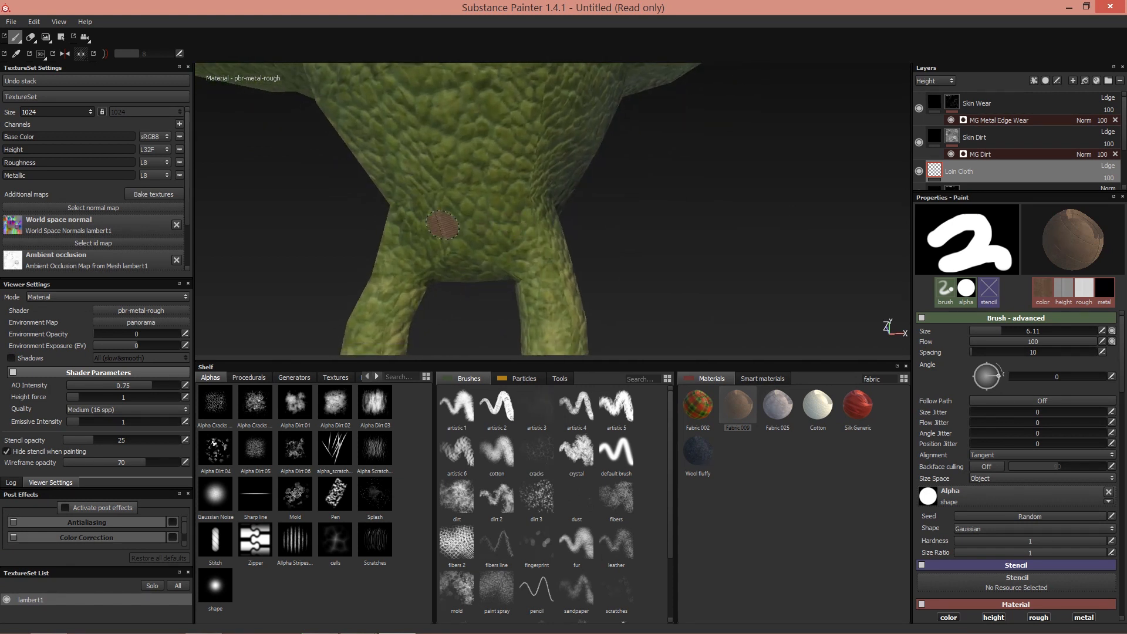
mouse_move(509, 206)
left_mouse_down()
mouse_move(558, 209)
mouse_move(446, 232)
mouse_move(555, 222)
left_mouse_up()
mouse_move(418, 222)
left_mouse_down()
mouse_move(504, 270)
mouse_move(534, 258)
mouse_move(431, 236)
left_mouse_up()
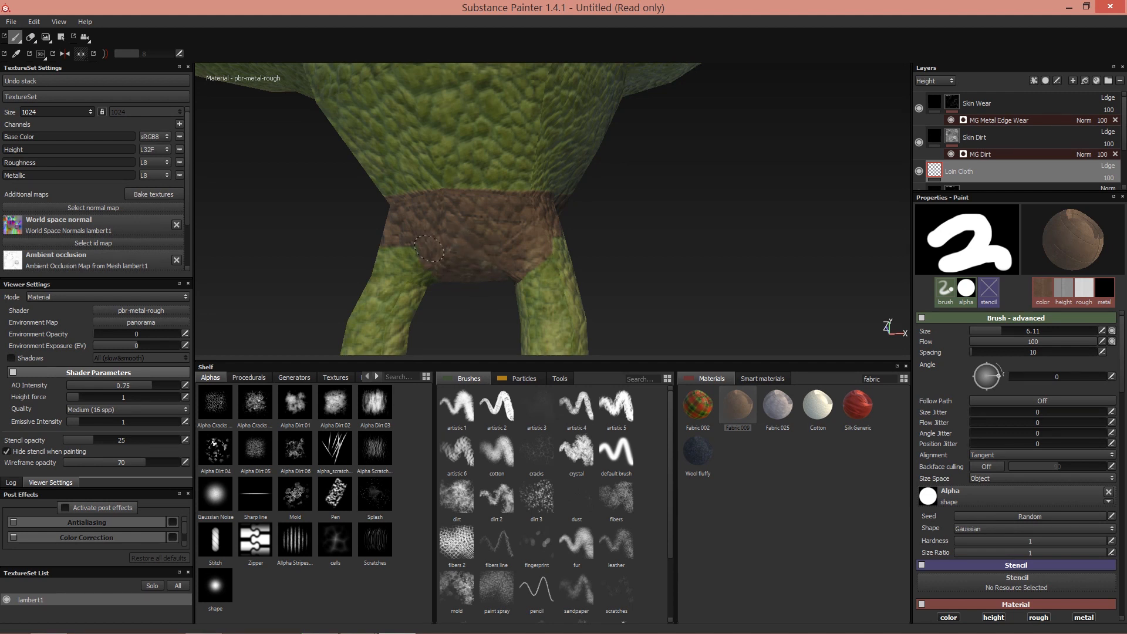
key("ctrl+z")
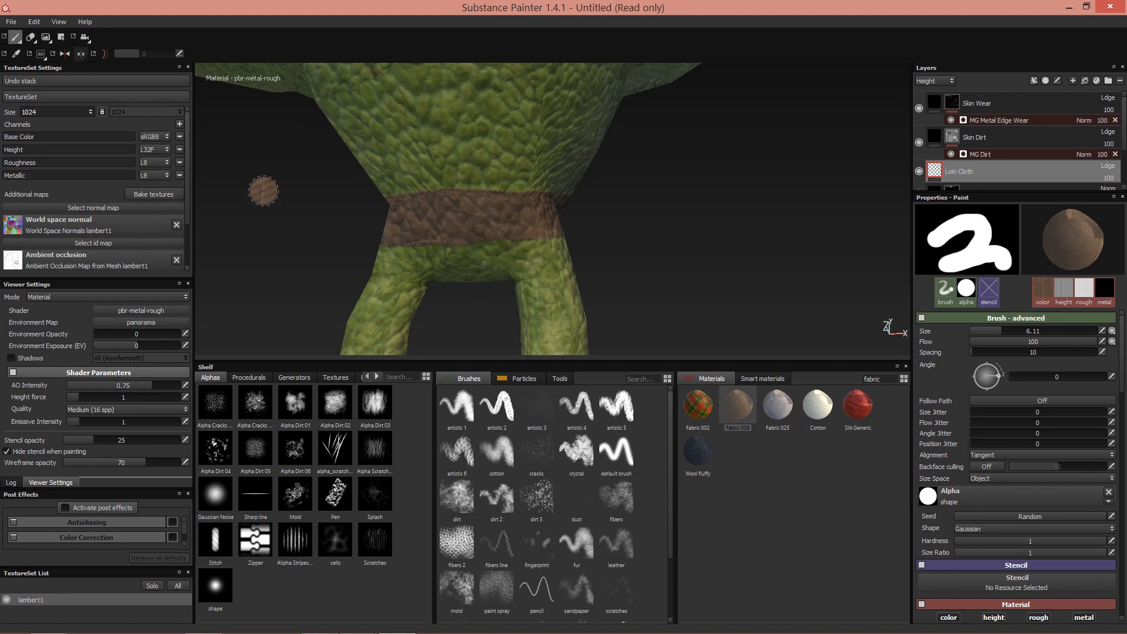
Step: Turn on symmetry painting and inspect the mirror plane's position around the orc's hips and legs
left_click(67, 56)
mouse_move(470, 237)
left_mouse_down("alt")
mouse_move(556, 254)
mouse_move(640, 198)
left_mouse_up("alt")
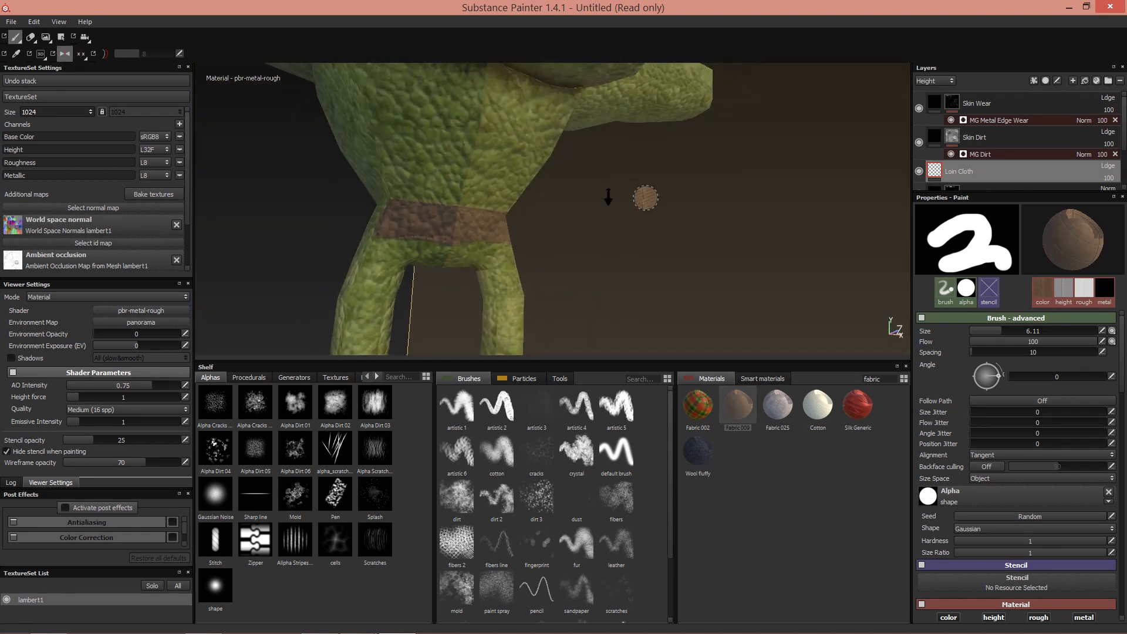
scroll(639, 198, "down", 3)
left_click_drag(499, 170, 407, 161, "alt")
scroll(620, 206, "down", 2)
right_click_drag(407, 161, 792, 185, "alt")
middle_click_drag(608, 174, 539, 94, "alt")
right_click_drag(610, 147, 799, 206, "alt")
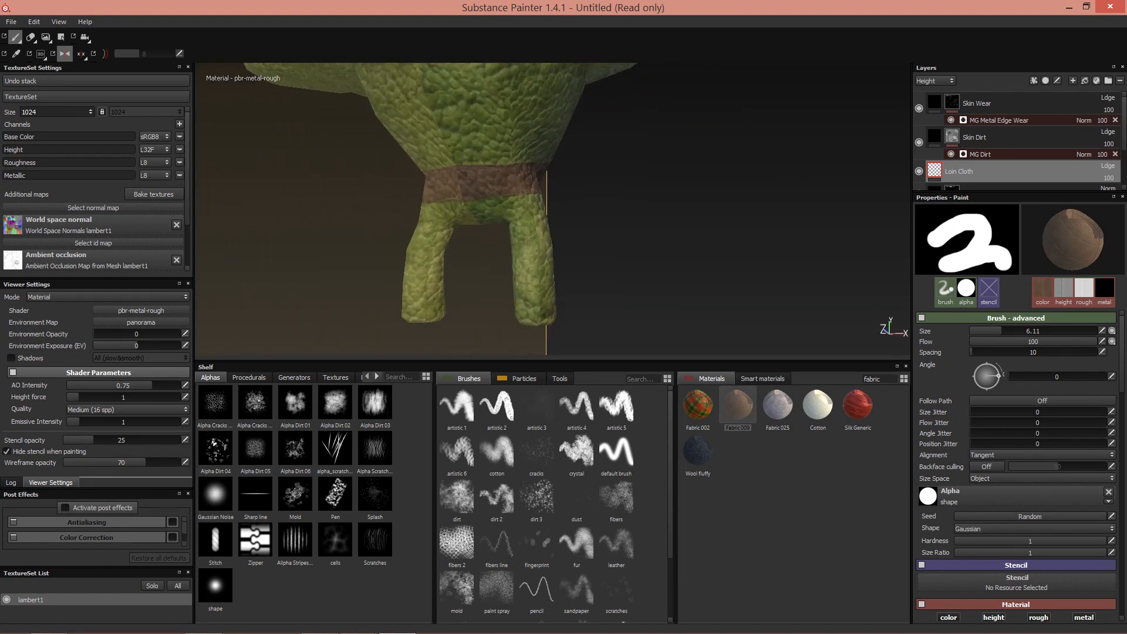
Step: Review the symmetry axis options and set the symmetry to Mirror X
right_click(69, 56)
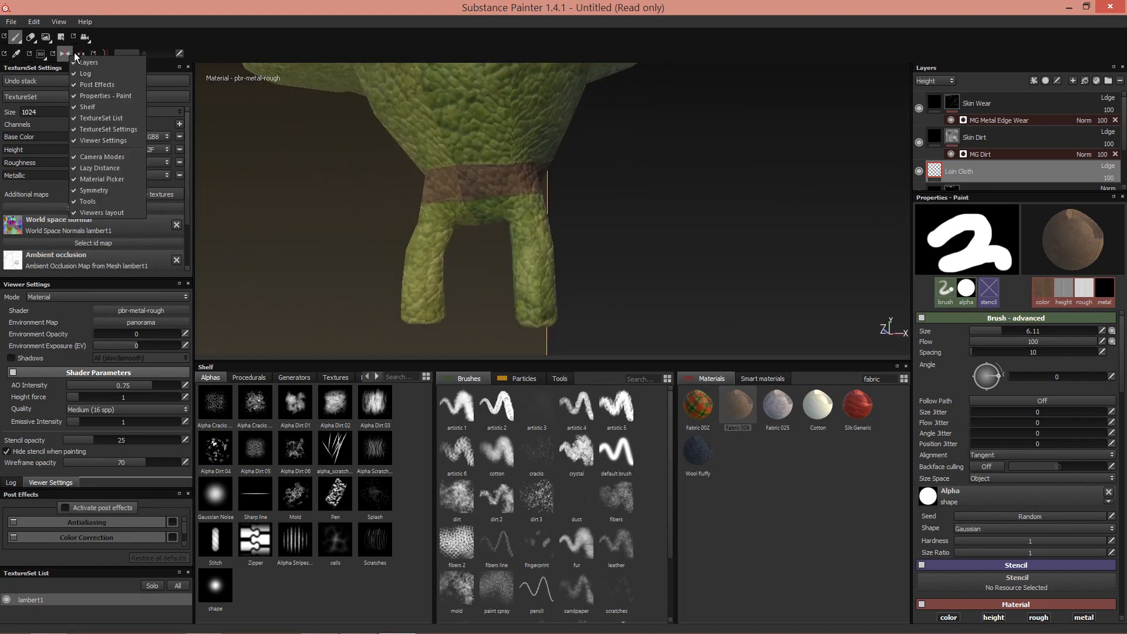
left_click(83, 53)
left_click(103, 71)
left_click(83, 55)
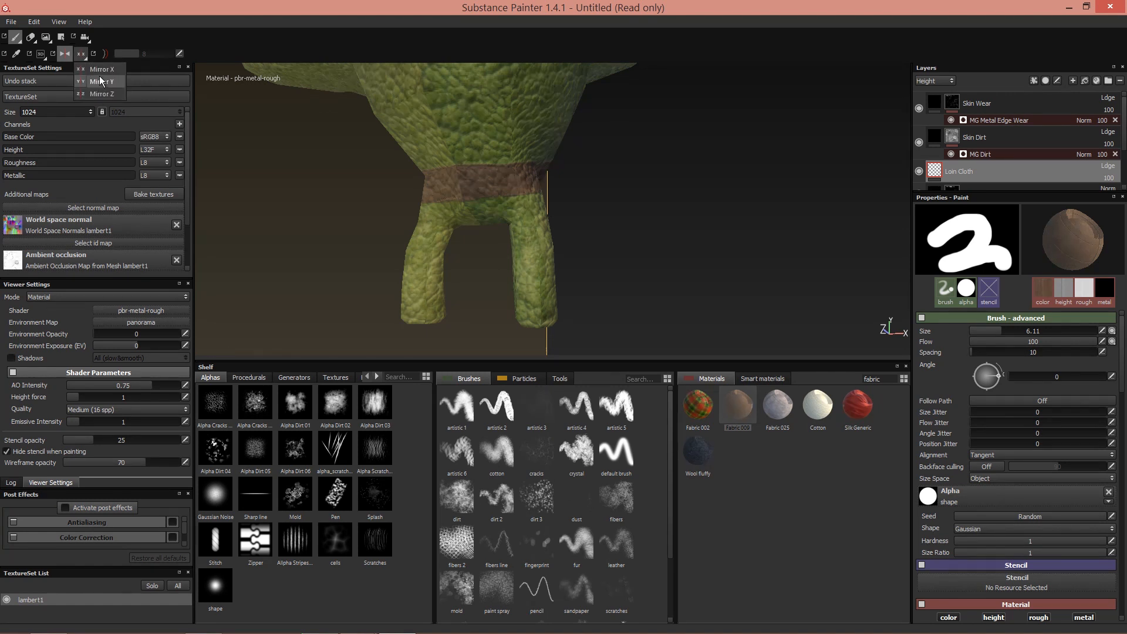
left_click(100, 76)
Step: Continue the loincloth around the orc's hips, painting fabric over the side, waist and crotch between the legs
mouse_move(411, 159)
left_mouse_down("alt")
mouse_move(382, 156)
mouse_move(313, 103)
mouse_move(534, 176)
left_mouse_up("alt")
mouse_move(505, 221)
left_mouse_down()
mouse_move(484, 200)
mouse_move(488, 233)
mouse_move(524, 214)
mouse_move(536, 176)
mouse_move(312, 199)
mouse_move(422, 153)
mouse_move(514, 170)
mouse_move(558, 221)
mouse_move(538, 151)
left_mouse_up()
mouse_move(444, 179)
left_mouse_down("alt")
mouse_move(423, 179)
mouse_move(527, 185)
left_mouse_up("alt")
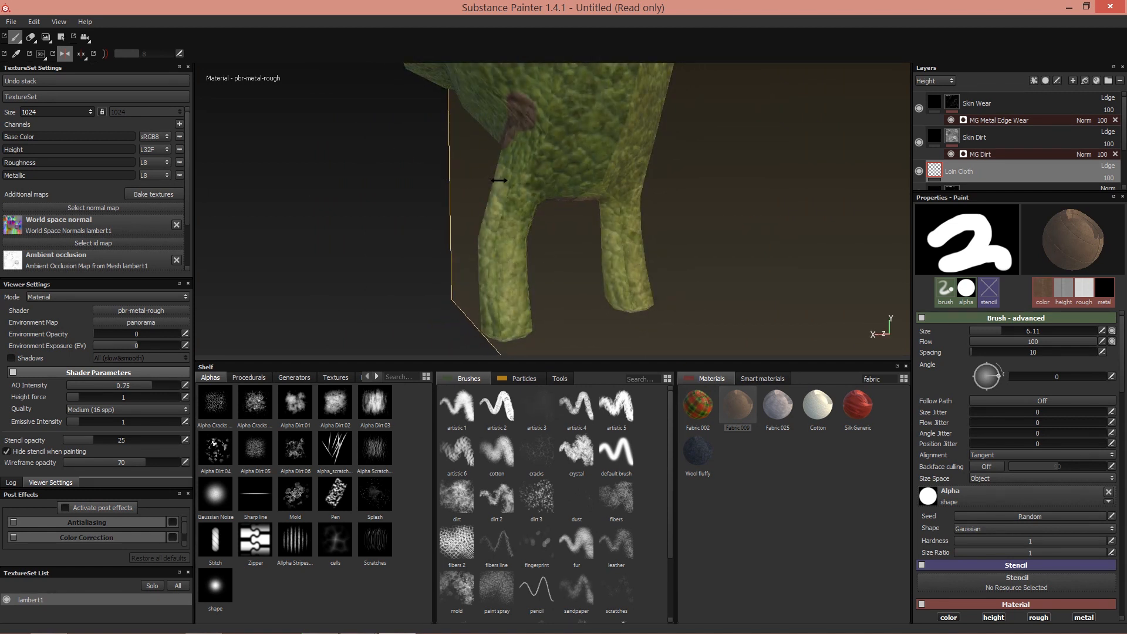
mouse_move(533, 139)
left_mouse_down()
mouse_move(560, 186)
mouse_move(610, 158)
mouse_move(614, 134)
mouse_move(563, 104)
mouse_move(578, 135)
mouse_move(555, 155)
mouse_move(628, 98)
left_mouse_up()
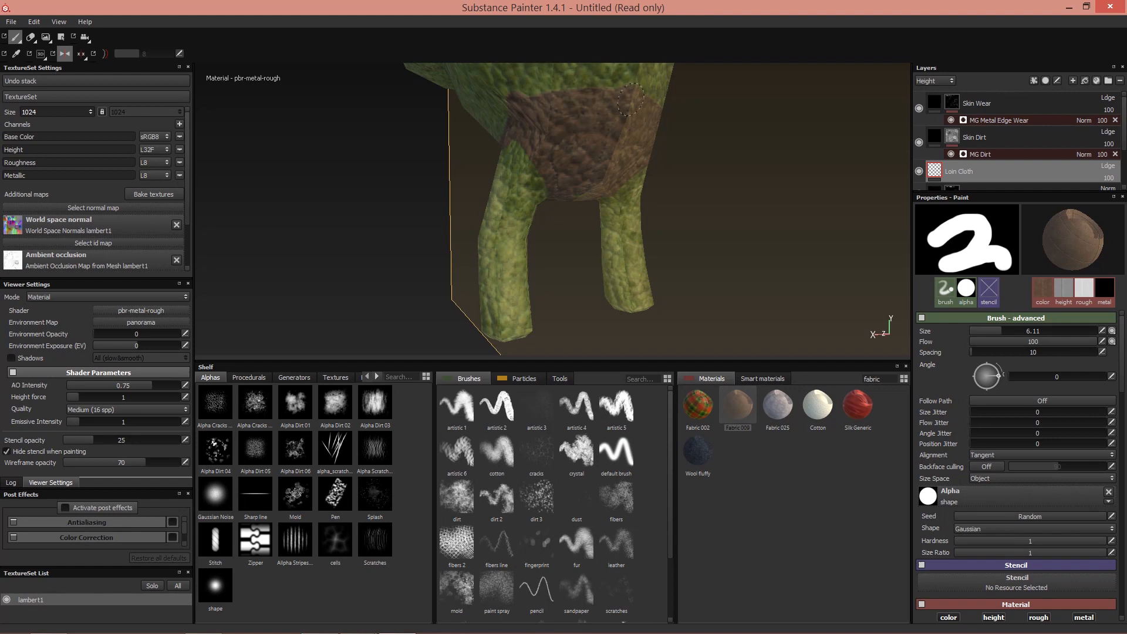
left_click_drag(515, 107, 531, 138, "alt")
left_click_drag(432, 171, 548, 179, "alt")
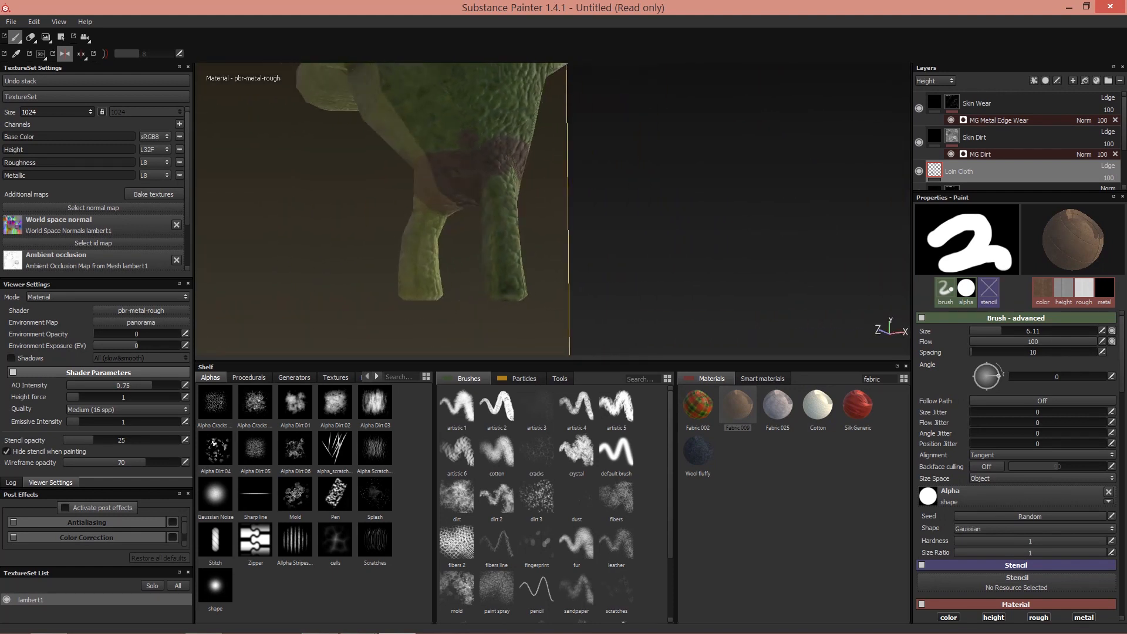
Step: Rotate the environment lighting over the loincloth and lower the brush flow to about 89
right_click_drag(453, 161, 544, 286, "alt")
left_click_drag(460, 183, 447, 174, "alt")
right_click_drag(448, 173, 470, 164, "shift")
left_click_drag(470, 164, 463, 164, "ctrl")
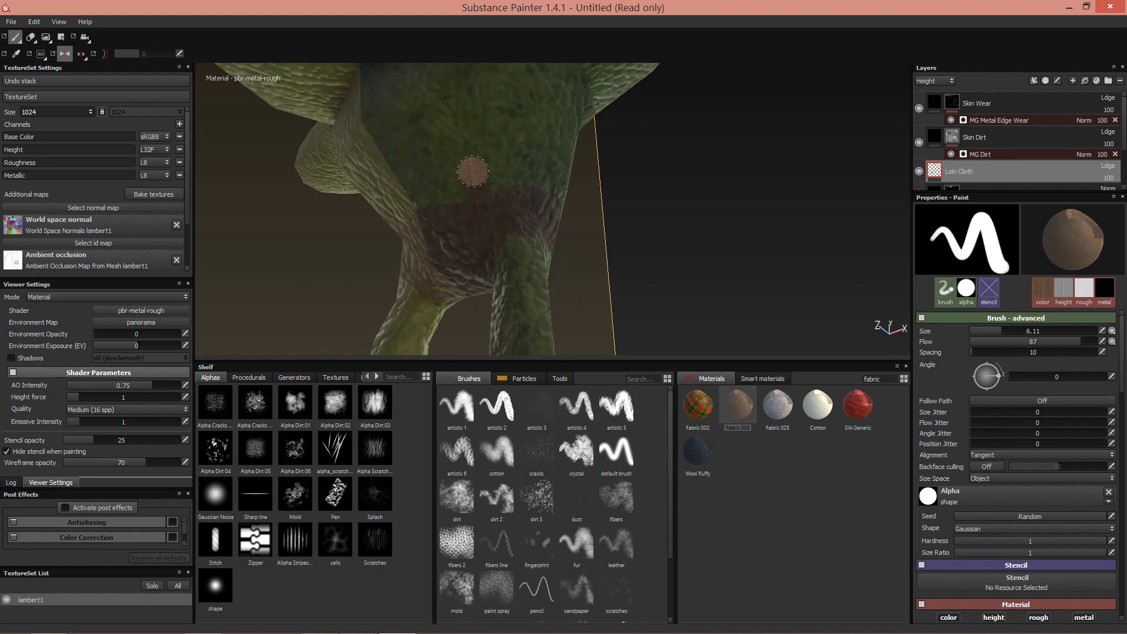
Step: Look at the Eraser tool's settings, return to the paint tool and view the whole orc
left_click(30, 37)
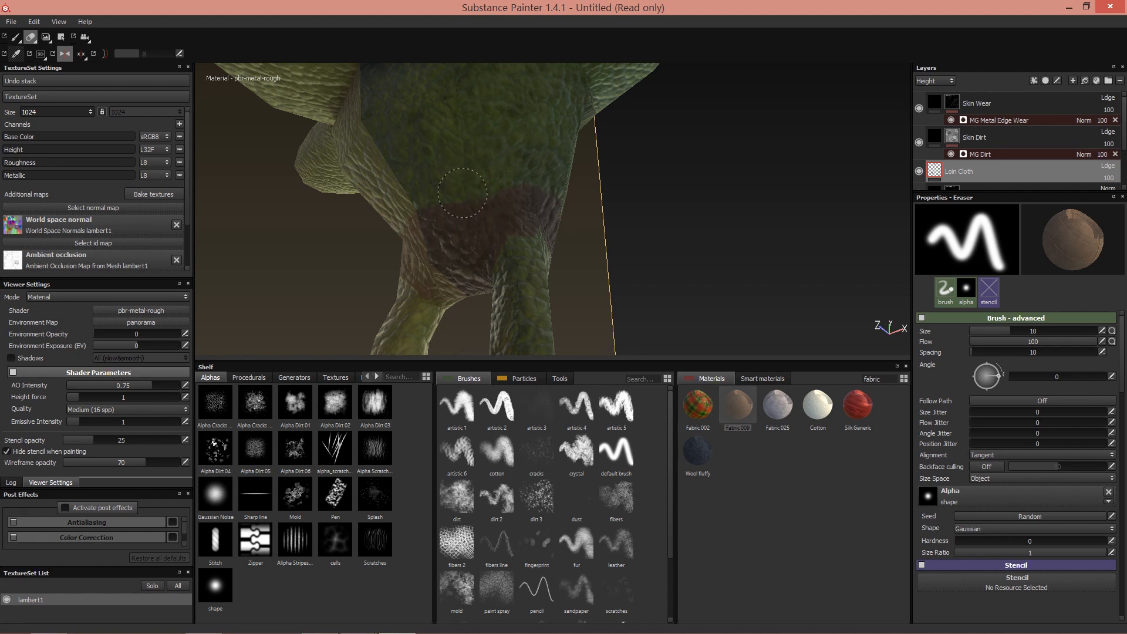
left_click(16, 37)
mouse_move(415, 249)
left_mouse_down("alt")
mouse_move(469, 231)
mouse_move(335, 217)
mouse_move(398, 240)
mouse_move(398, 211)
mouse_move(405, 219)
left_mouse_up("alt")
right_click_drag(405, 219, 596, 216, "alt")
middle_click_drag(597, 216, 486, 246, "alt")
right_click_drag(486, 246, 490, 212, "alt")
left_click_drag(490, 211, 494, 172, "alt")
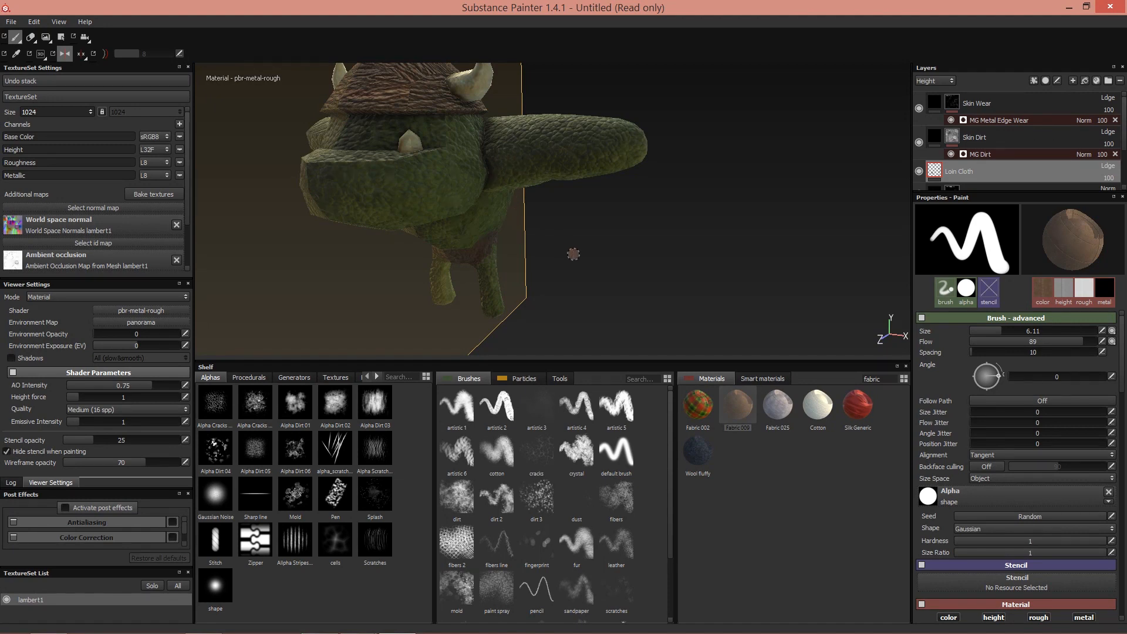
Step: Examine the orc's individual channels one by one, including base color, height and metallic
key("c")
left_click_drag(574, 255, 604, 258, "alt")
left_click_drag(635, 211, 654, 188, "alt")
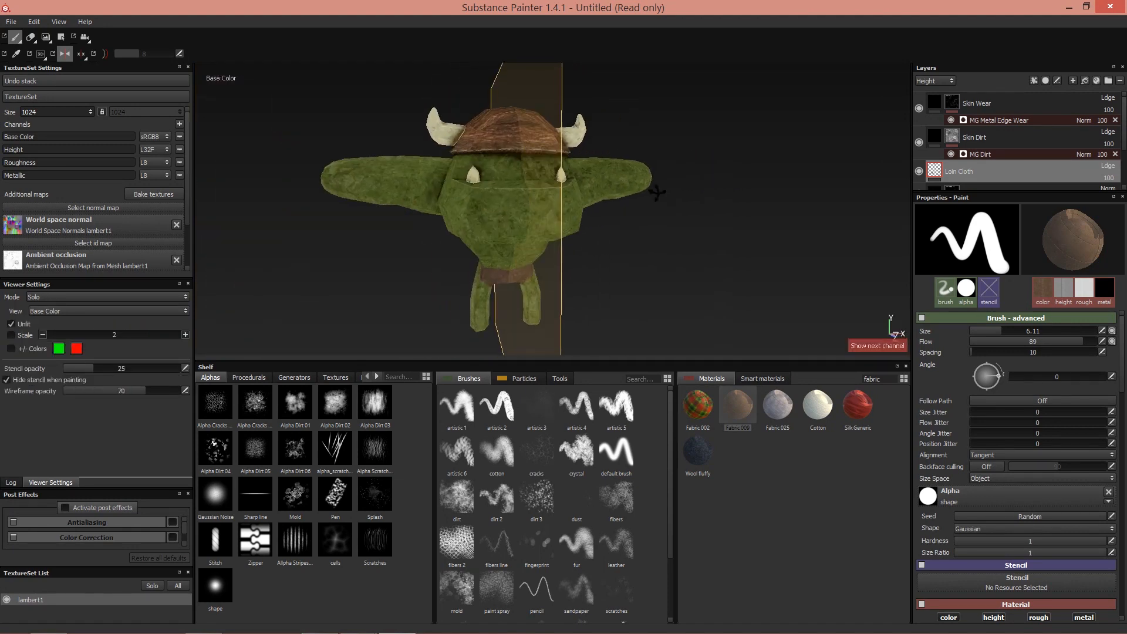
key("c")
key("c")
key("c")
key("c")
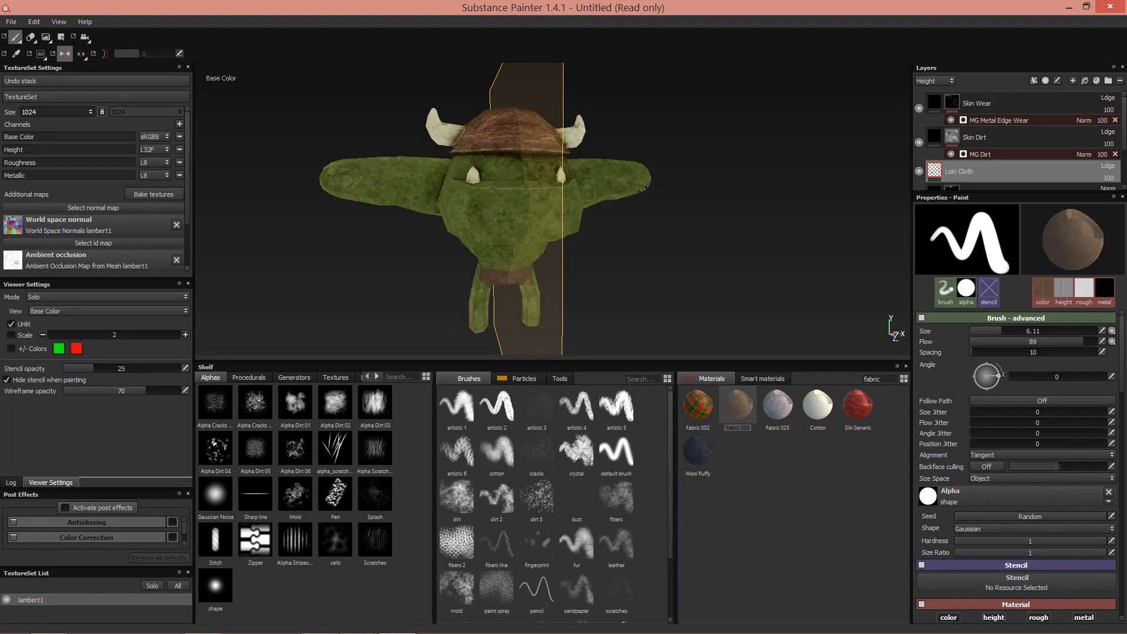
key("c")
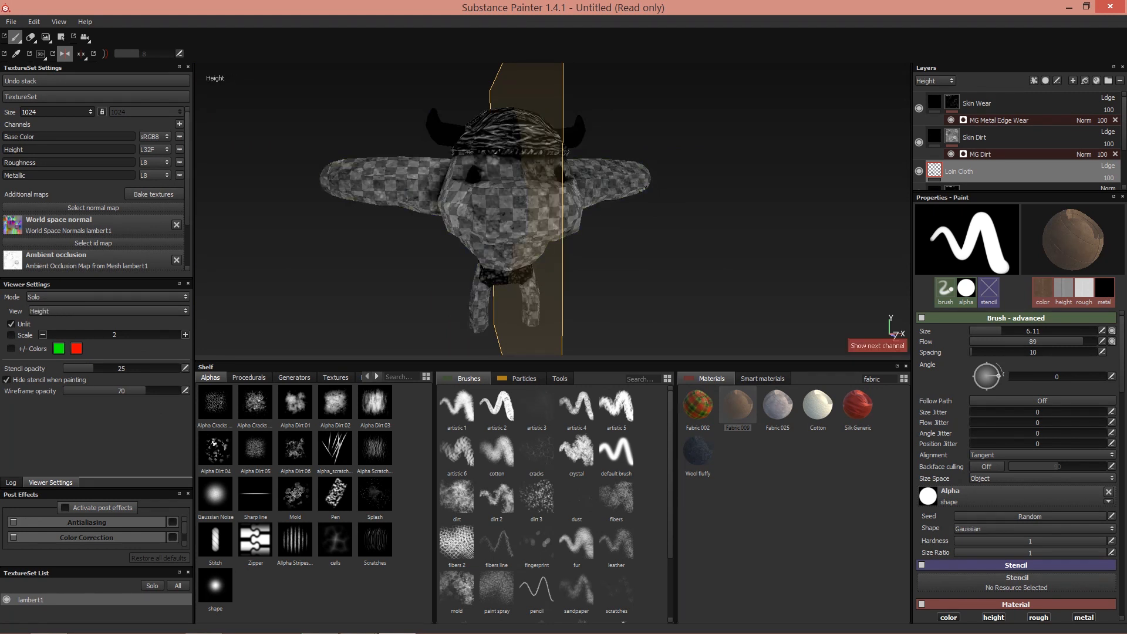
key("c")
key("c")
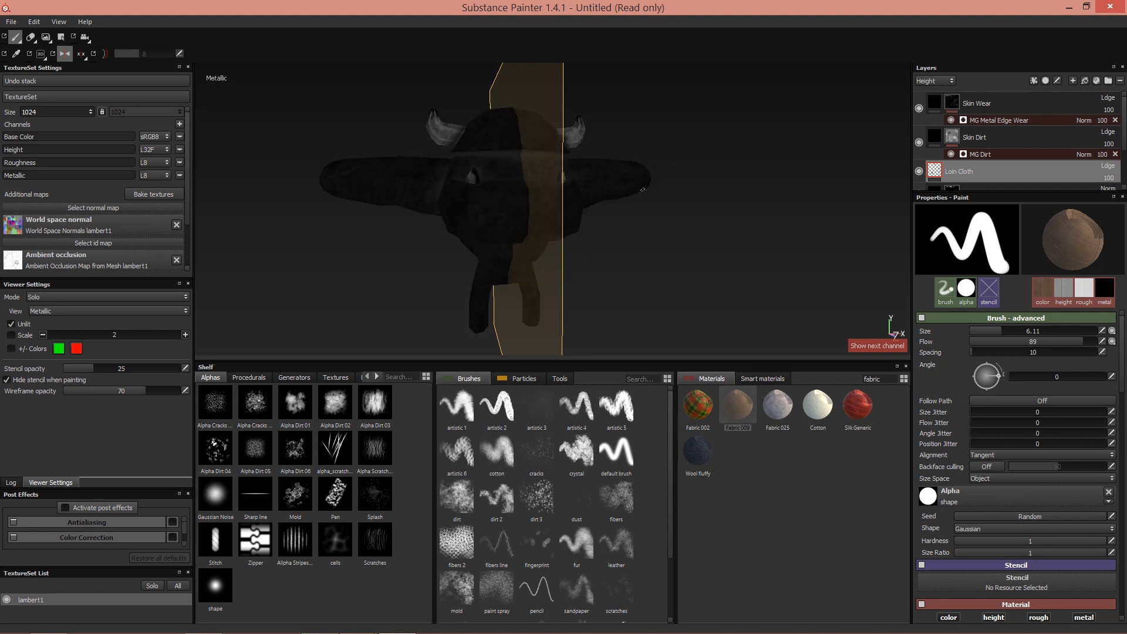
key("c")
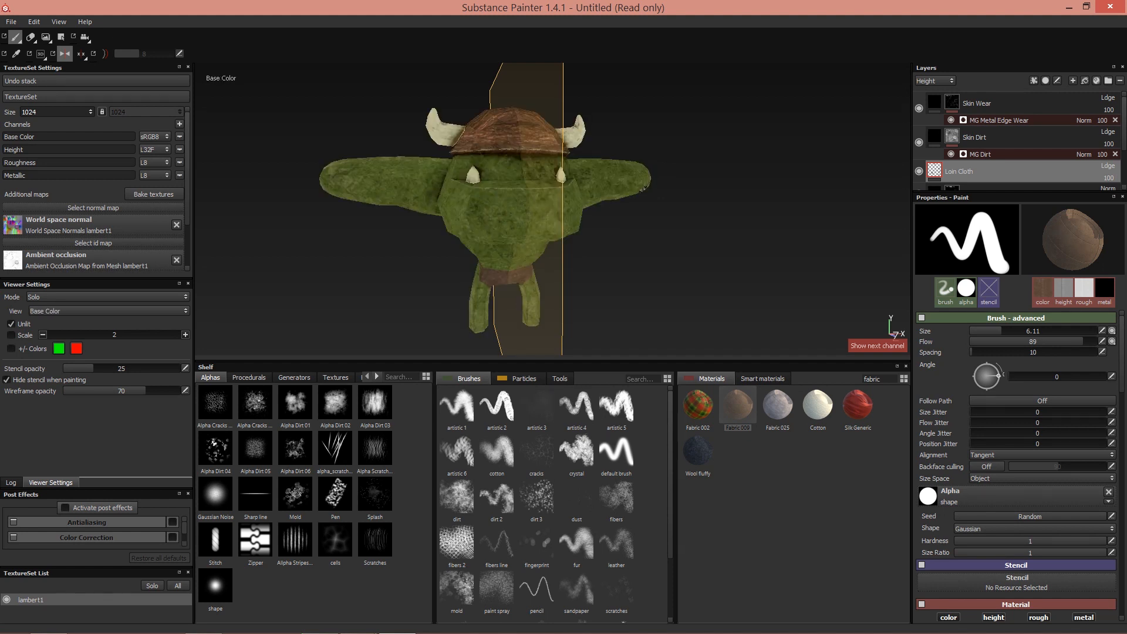
key("c")
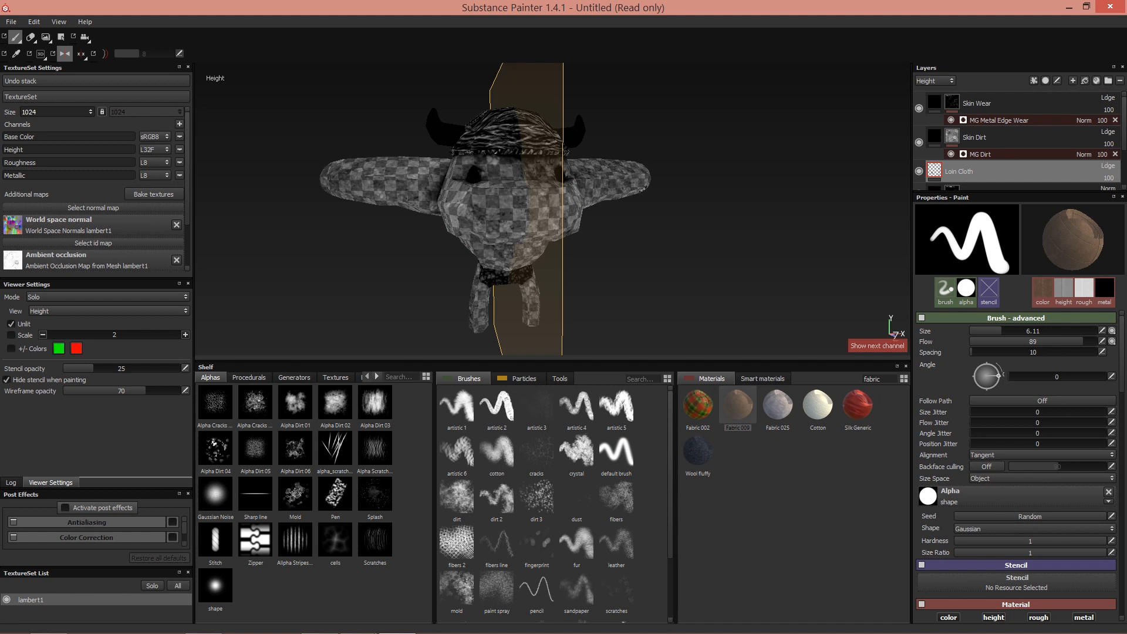
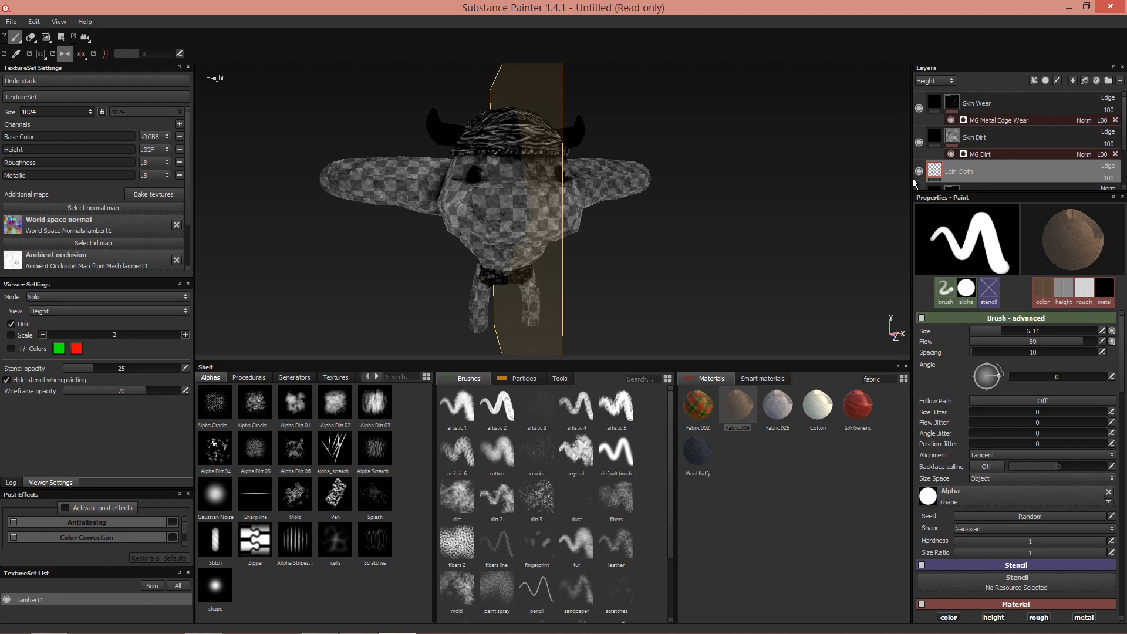
Step: Return to the full material view and rotate the environment lighting to brighten the orc's front
left_click_drag(704, 226, 575, 258, "alt")
key("c")
key("c")
key("c")
key("m")
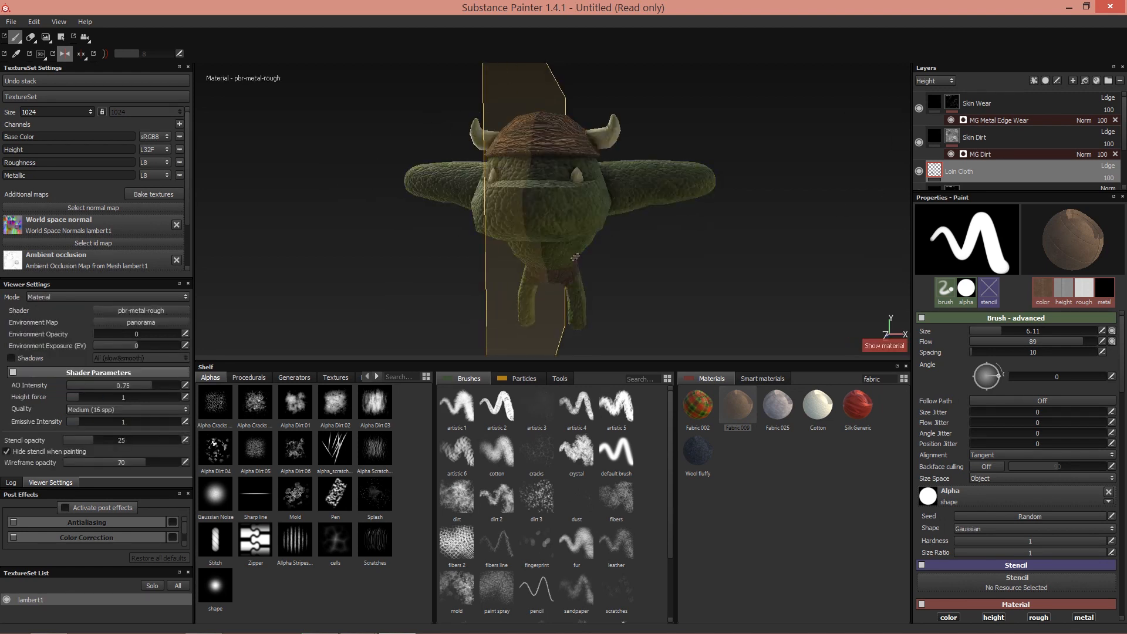
left_click_drag(593, 264, 579, 265, "alt")
mouse_move(580, 265)
right_mouse_down("shift")
mouse_move(658, 283)
mouse_move(636, 271)
right_mouse_up("shift")
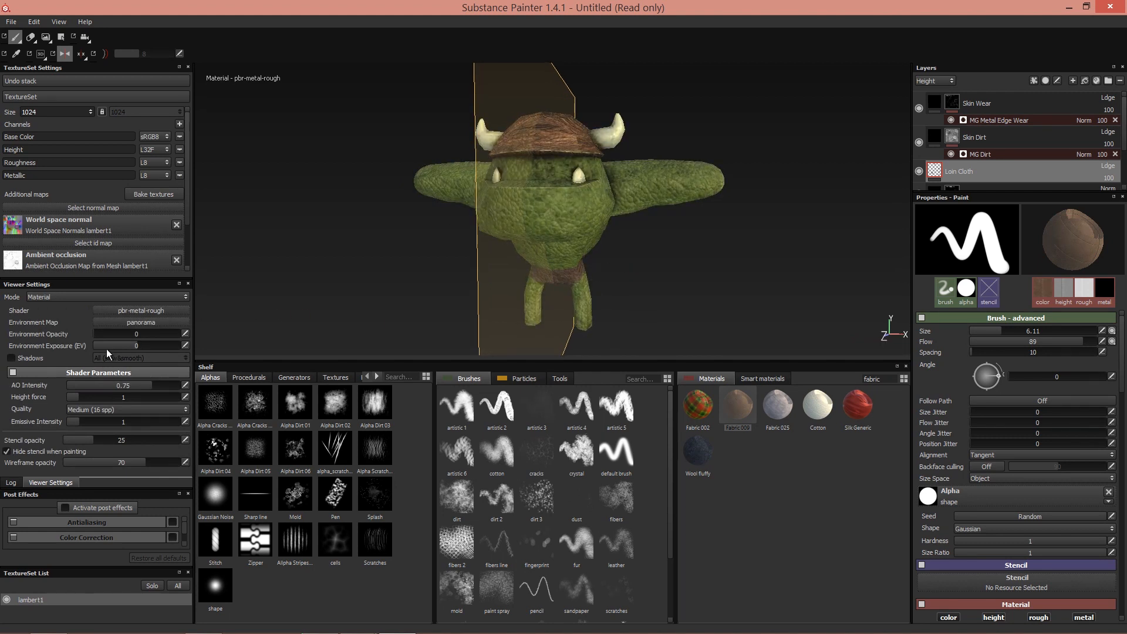
Step: Change the environment map to corsica_beach and rotate the lighting around the orc
left_click(150, 309)
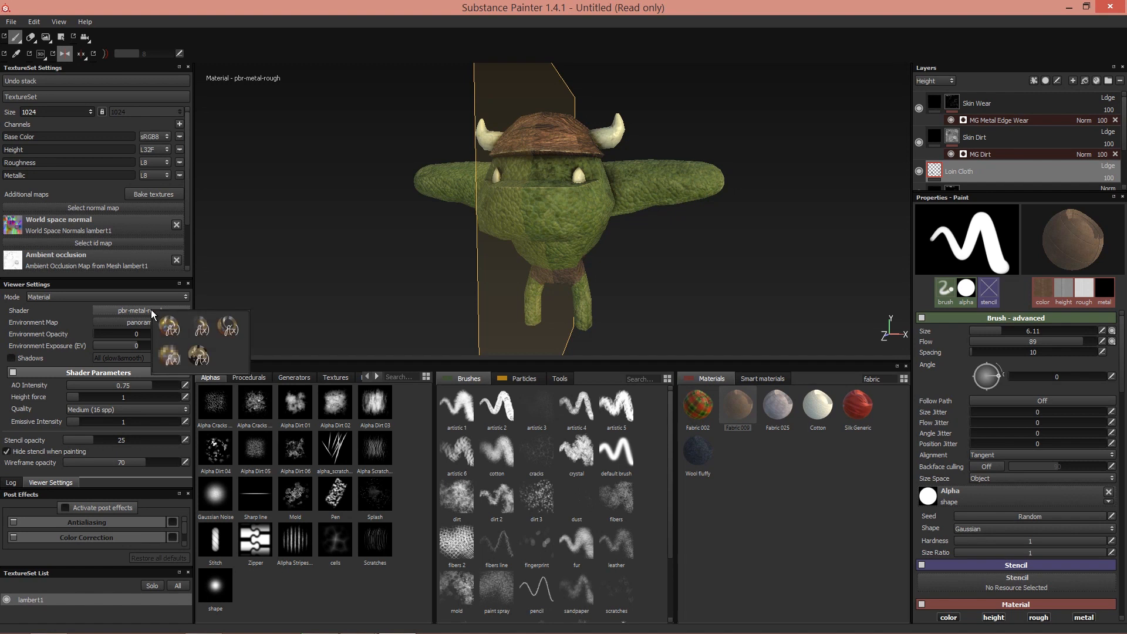
left_click(135, 323)
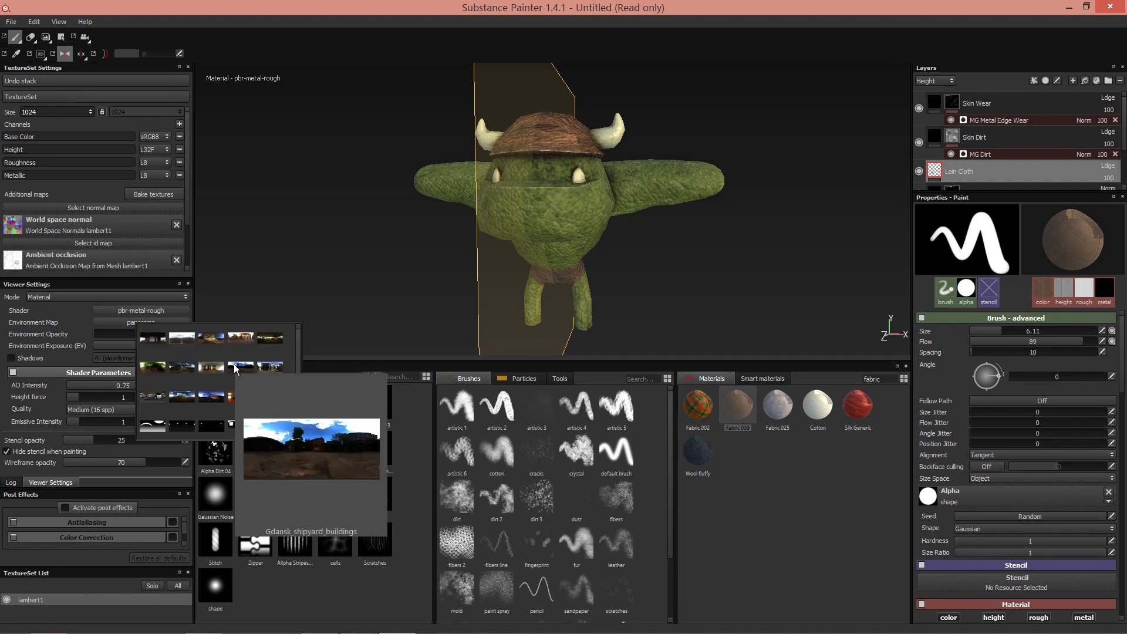
mouse_move(217, 367)
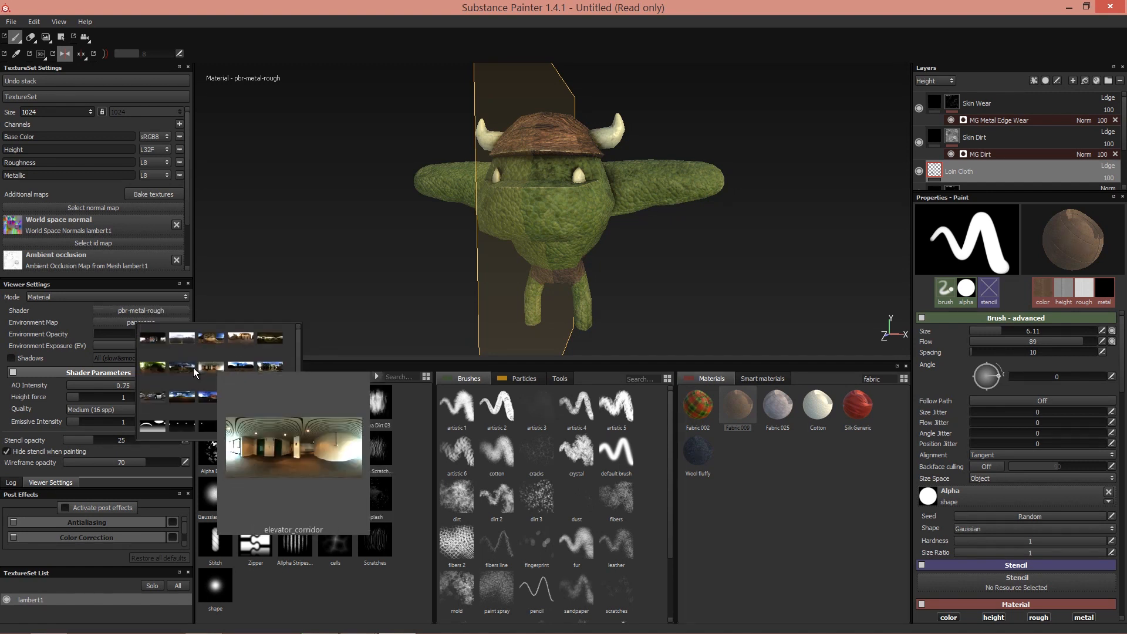
left_click(192, 368)
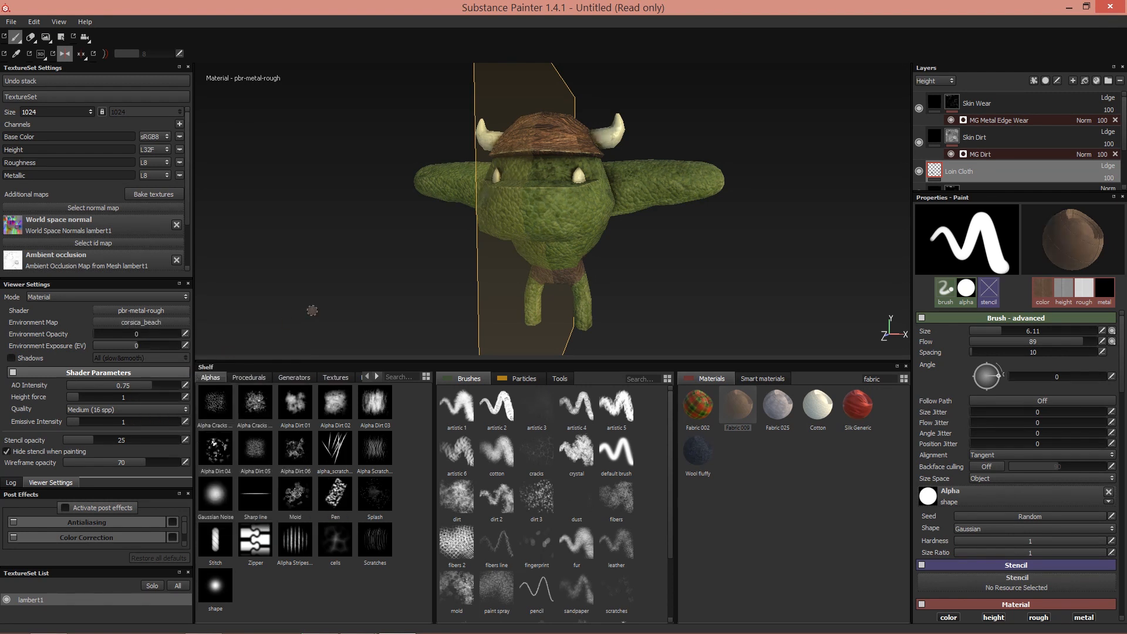
left_click_drag(307, 312, 440, 288, "alt")
right_click_drag(392, 279, 452, 296, "shift")
Step: Preview the orc under the glazed_patio and road_in_tenerife_mountain environment maps, rotating the lighting under each
left_click(157, 322)
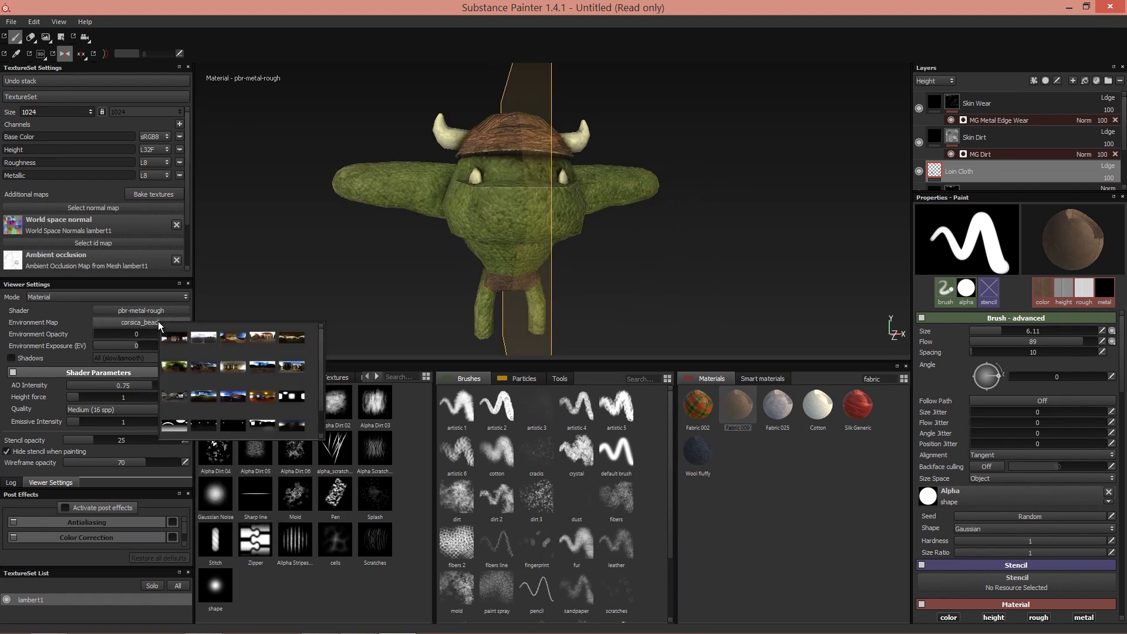
left_click(292, 367)
right_click_drag(390, 289, 359, 301, "shift")
left_click(123, 322)
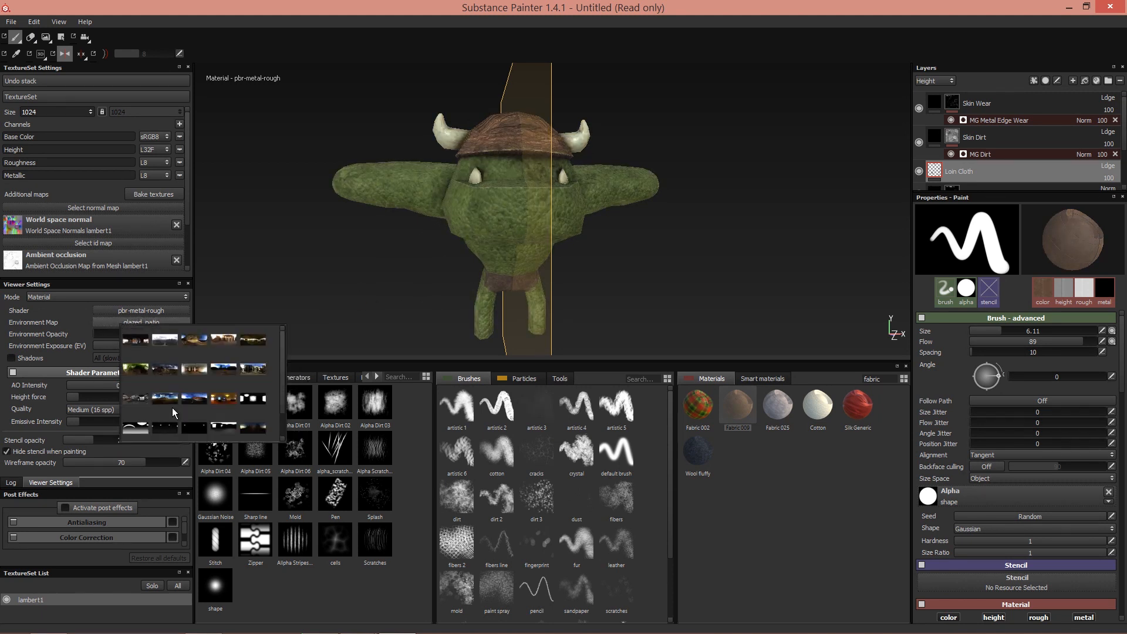
left_click(188, 397)
right_click_drag(395, 259, 509, 268, "shift")
Step: Change the environment map to airport and rotate the lighting around the orc
left_click(142, 325)
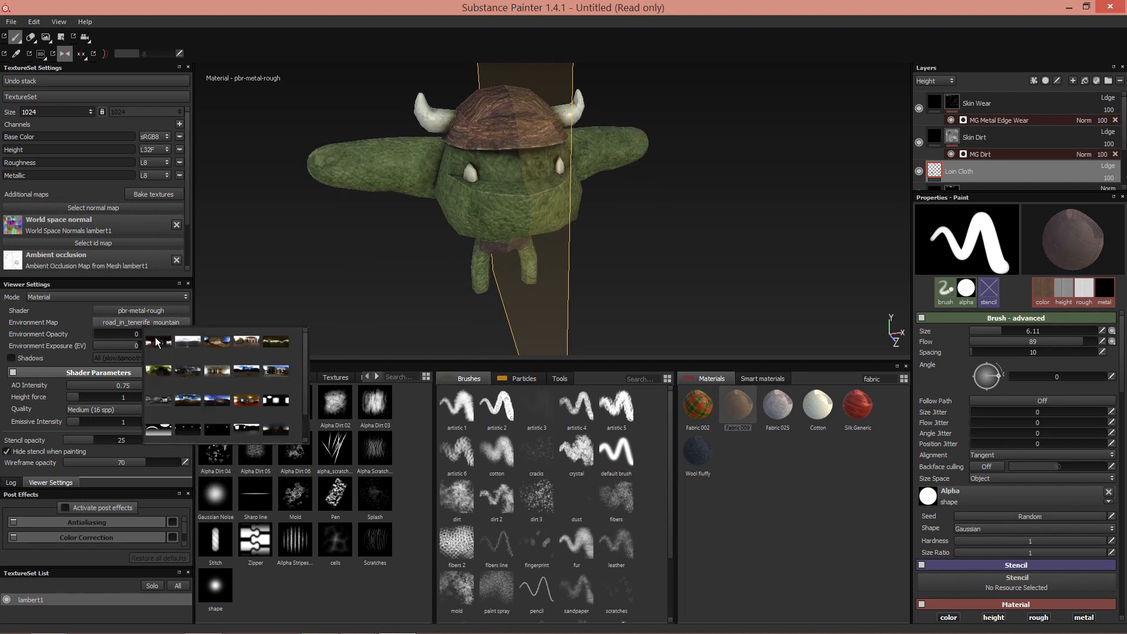
left_click(187, 340)
right_click_drag(360, 269, 434, 264, "shift")
Step: Darken the Seams Color and Denim Color of the Fabric 009 material used by the paint brush
left_click_drag(518, 265, 644, 183, "alt")
right_click_drag(644, 184, 885, 176, "alt")
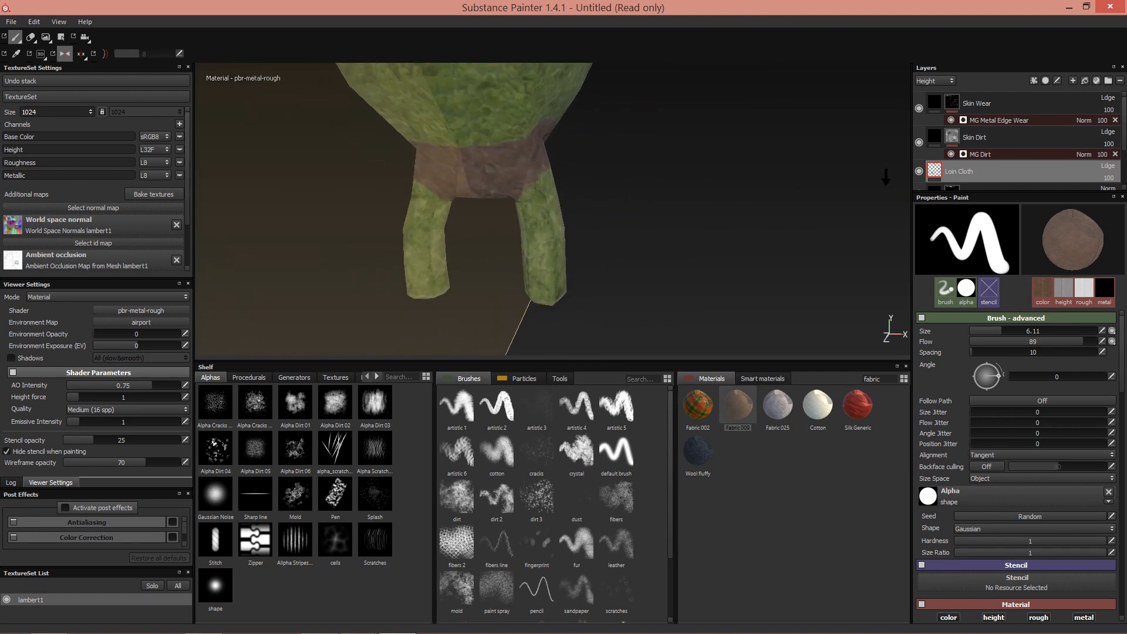
middle_click_drag(675, 215, 616, 262, "alt")
right_click_drag(616, 262, 650, 236, "alt")
left_click_drag(650, 237, 574, 203, "alt")
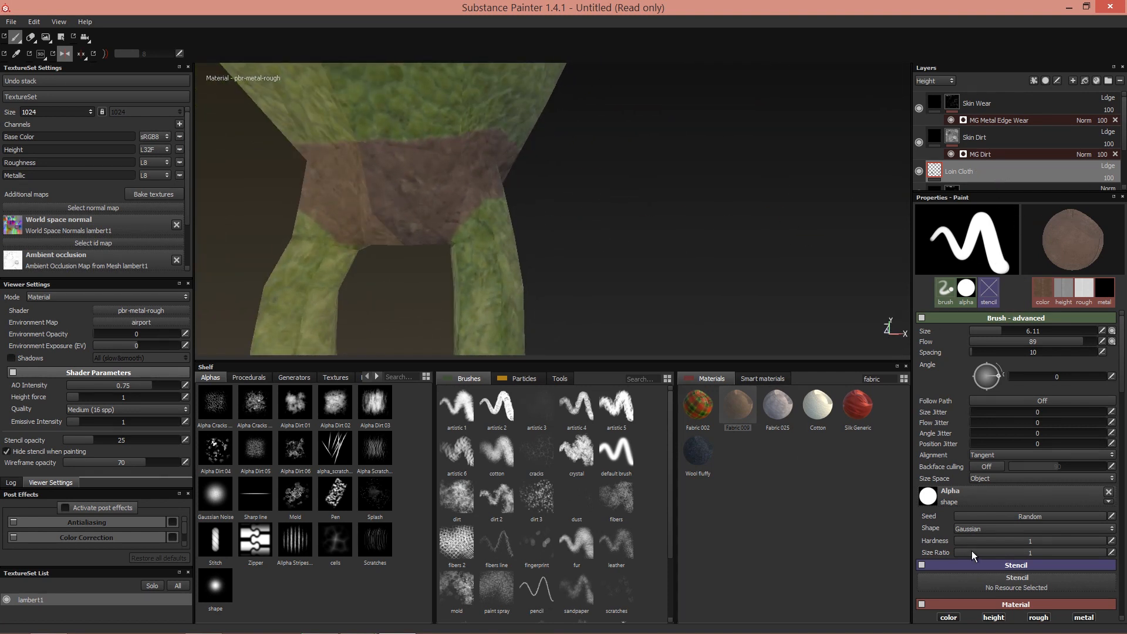
scroll(974, 545, "down", 10)
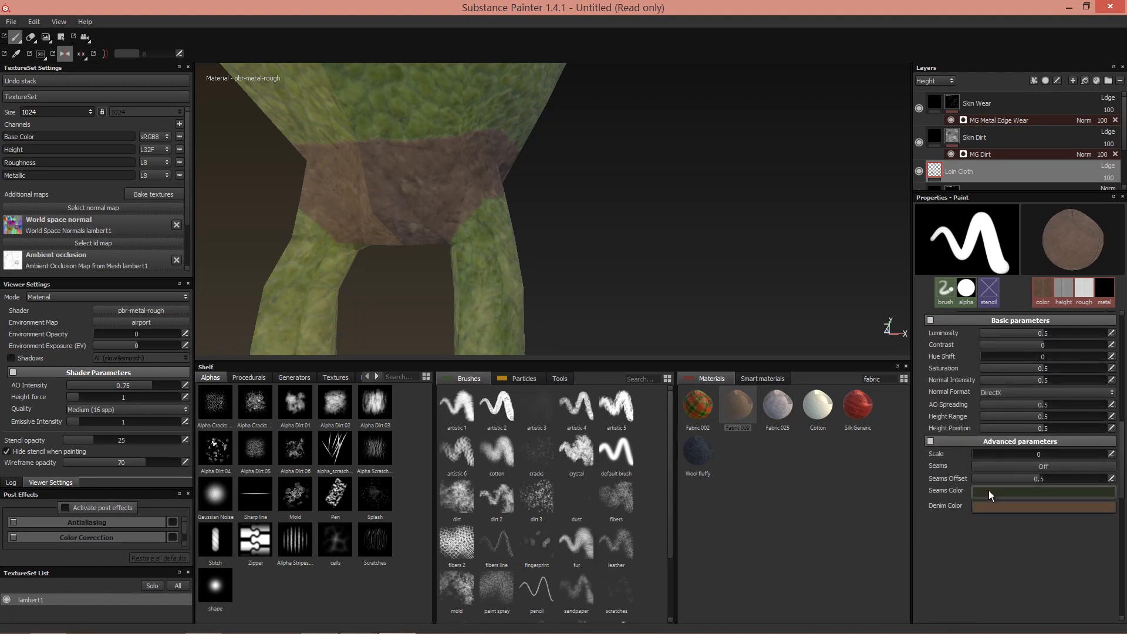
scroll(991, 490, "up", 4)
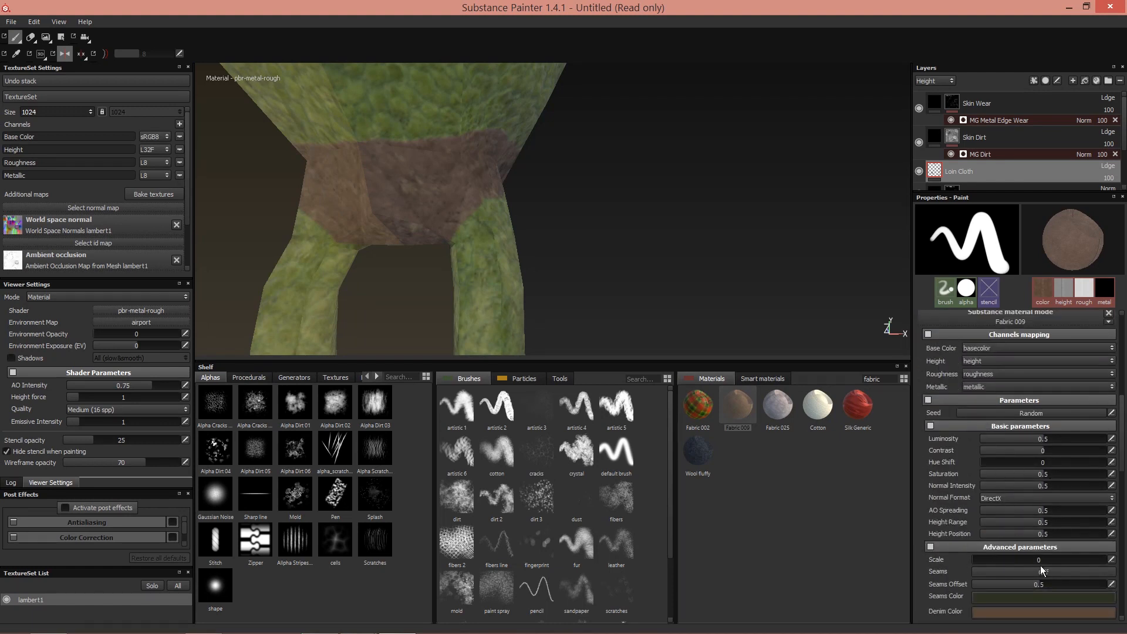
scroll(1021, 531, "down", 1)
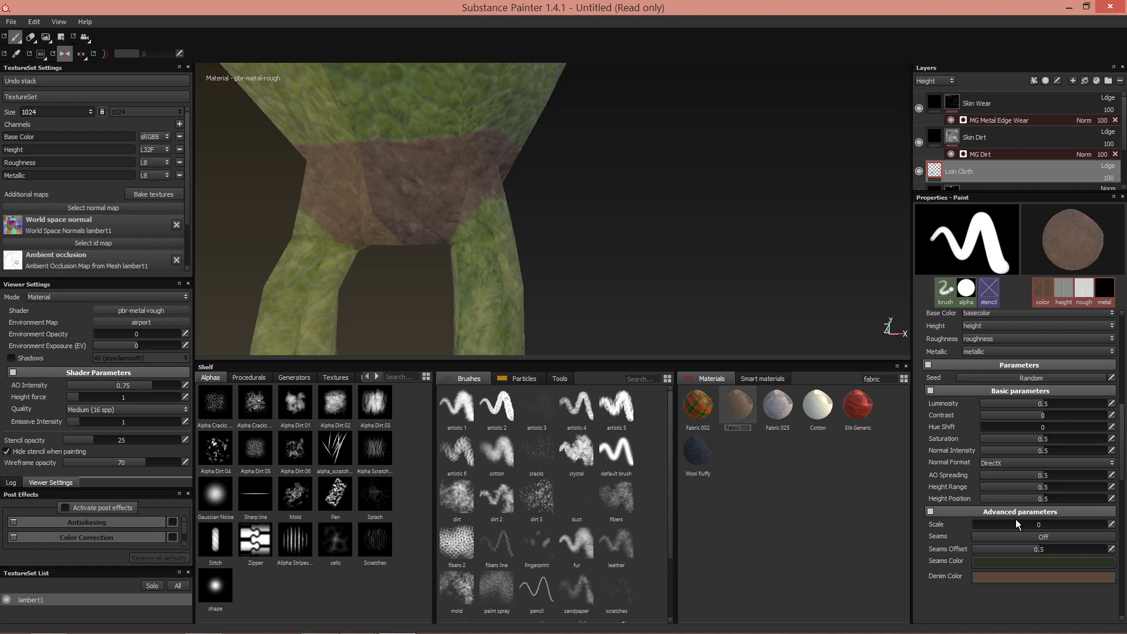
left_click(1008, 561)
left_click(938, 591)
left_click(1063, 482)
left_click(1021, 576)
left_click(959, 581)
left_click(1065, 486)
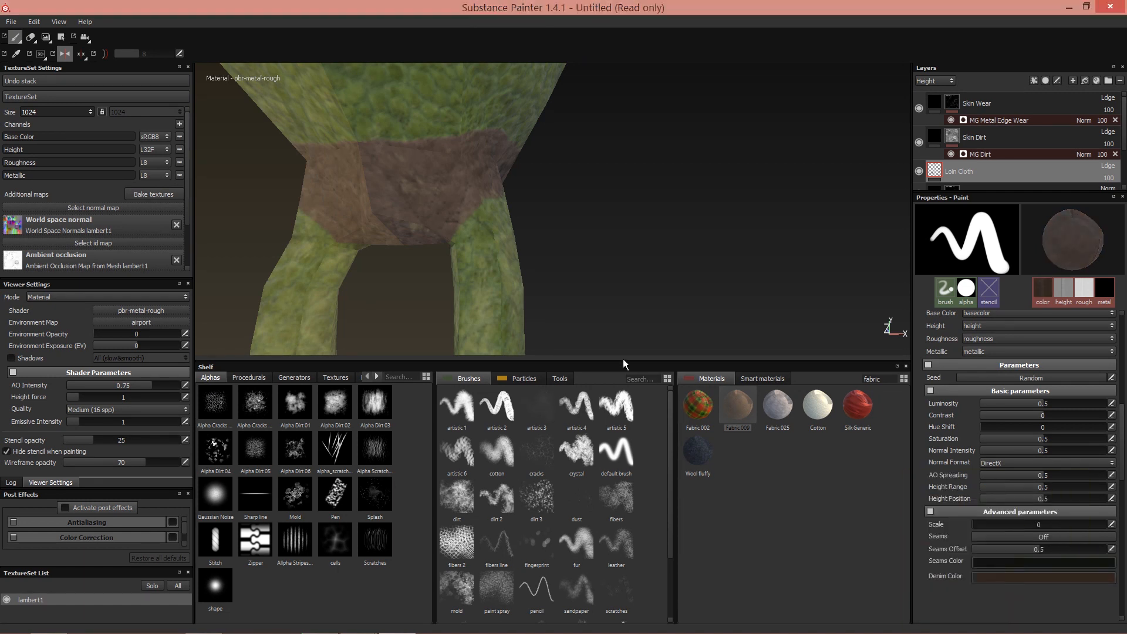
Step: Set the brush hardness to 0.35 and paint darker fabric on the loincloth, checking it around the legs
scroll(1011, 519, "up", 4)
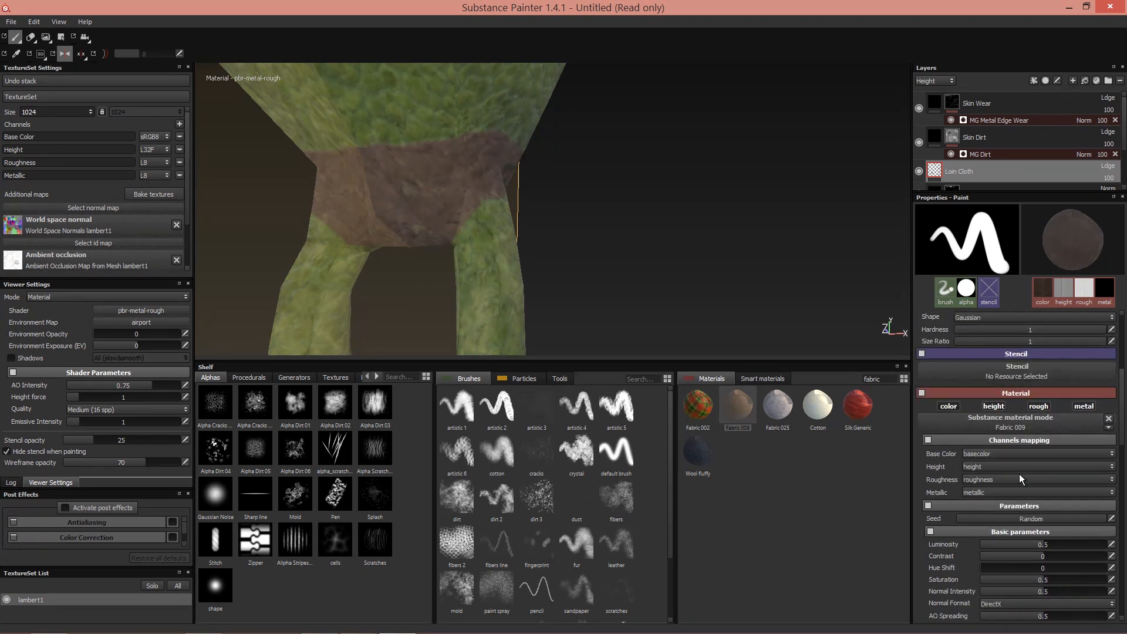
scroll(1016, 470, "up", 5)
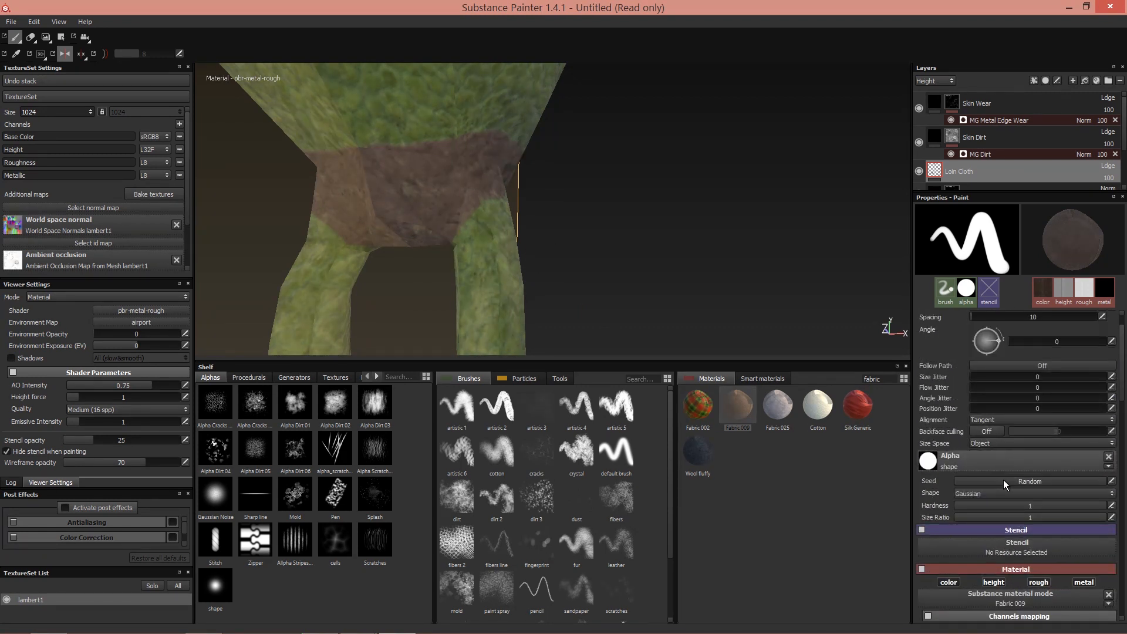
scroll(1001, 520, "down", 3)
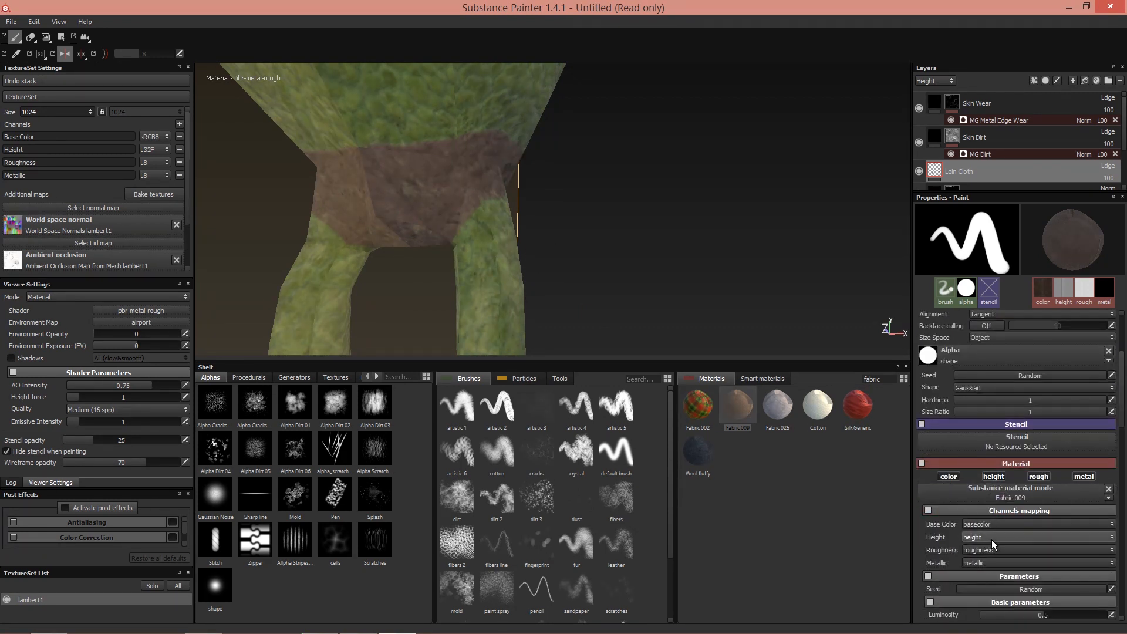
scroll(988, 472, "up", 4)
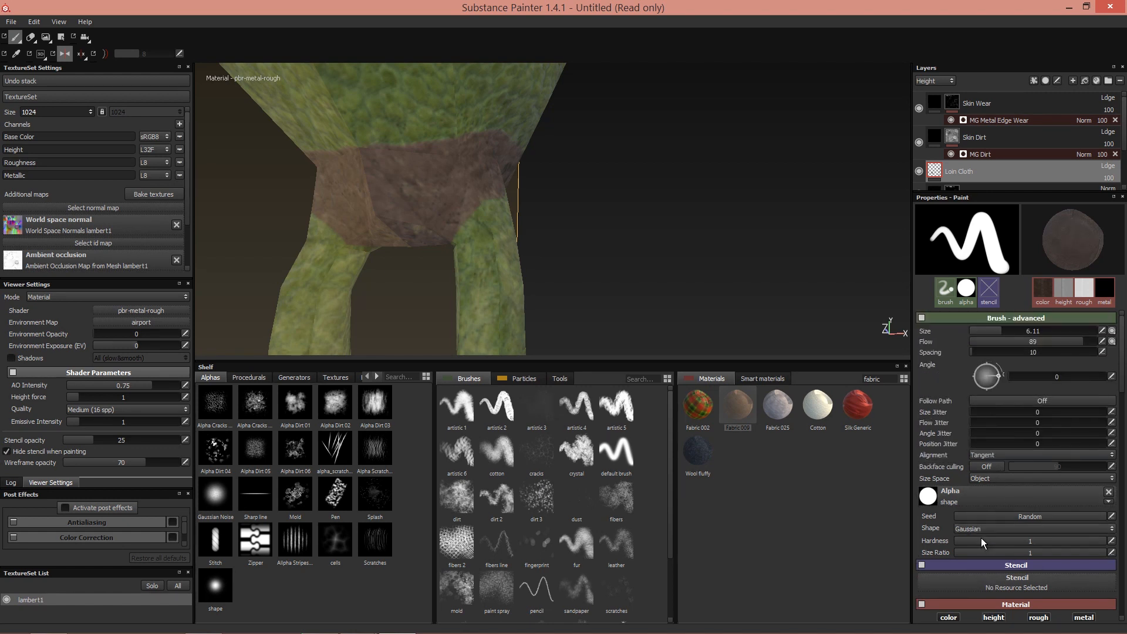
left_click_drag(987, 541, 1008, 540)
left_click_drag(510, 311, 500, 276, "alt")
mouse_move(440, 239)
left_mouse_down()
mouse_move(506, 201)
mouse_move(455, 226)
mouse_move(417, 271)
mouse_move(453, 252)
left_mouse_up()
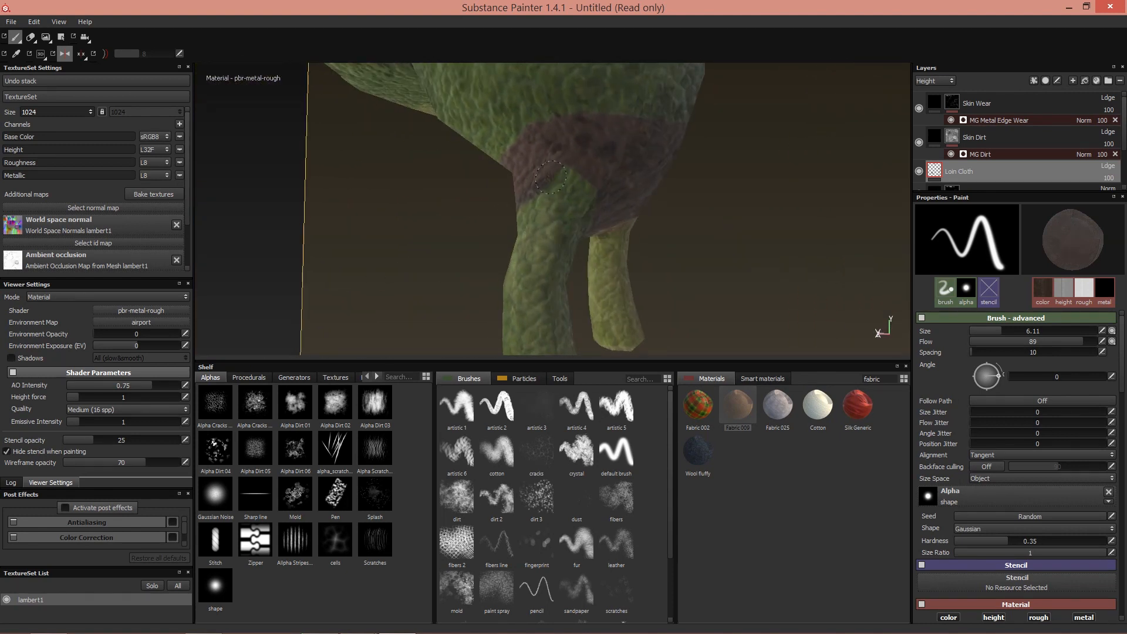
mouse_move(600, 238)
left_mouse_down("alt")
mouse_move(523, 215)
mouse_move(656, 267)
mouse_move(528, 191)
mouse_move(625, 125)
left_mouse_up("alt")
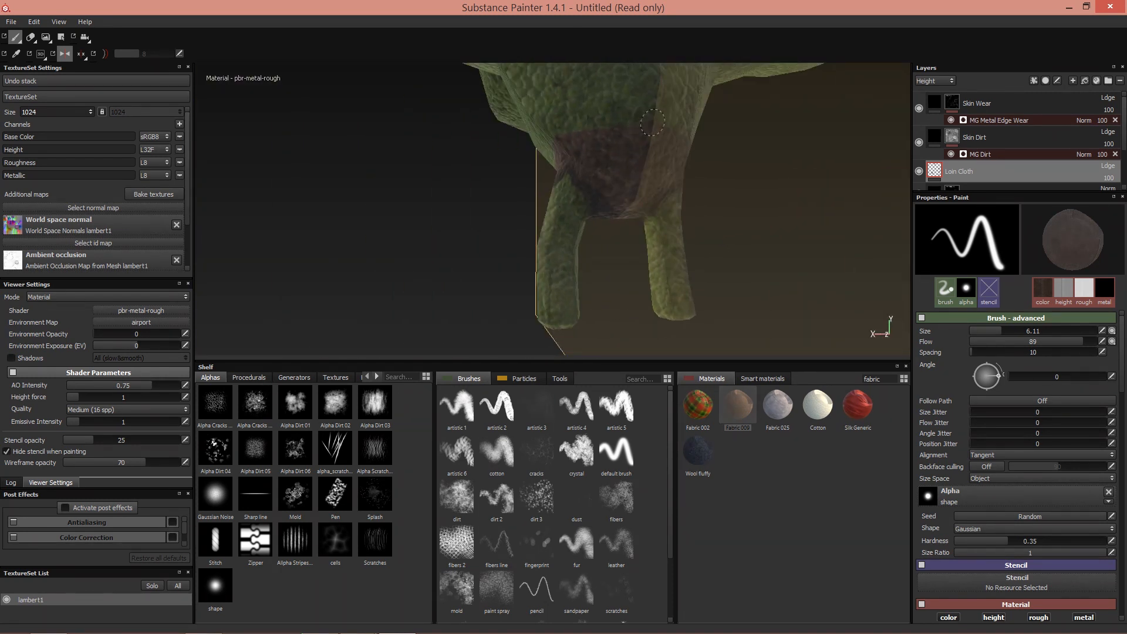
left_click_drag(557, 130, 804, 161, "alt")
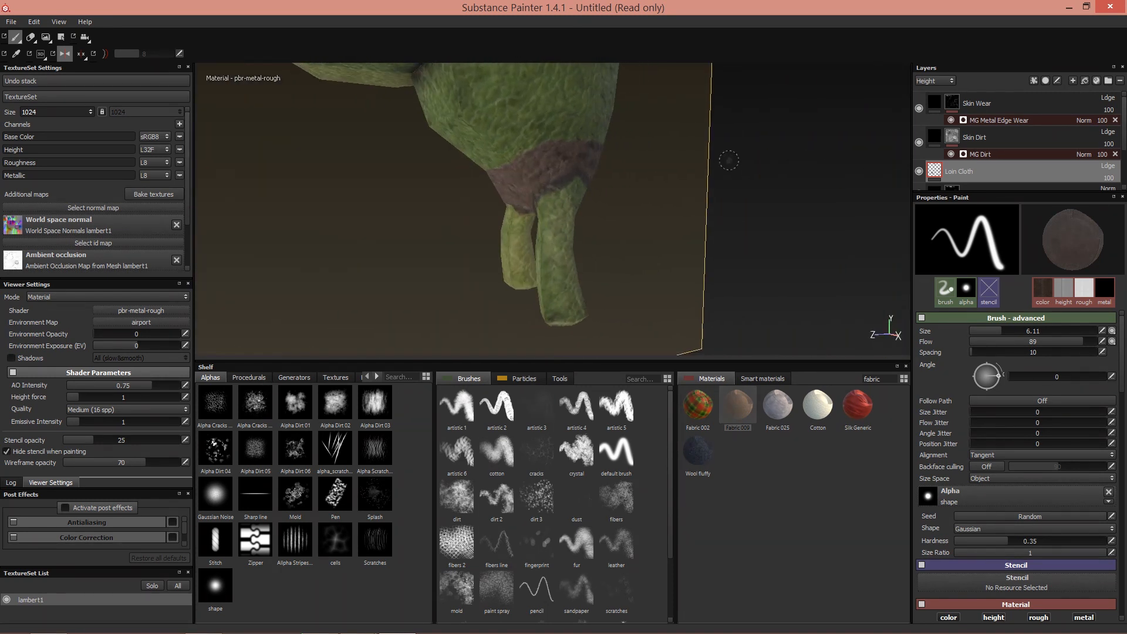
left_click_drag(497, 171, 707, 162, "alt")
Step: Turn off symmetry and enlarge the 3D viewport to show the whole orc
mouse_move(674, 161)
right_mouse_down("alt")
mouse_move(627, 176)
mouse_move(528, 281)
right_mouse_up("alt")
left_click_drag(516, 292, 592, 305, "alt")
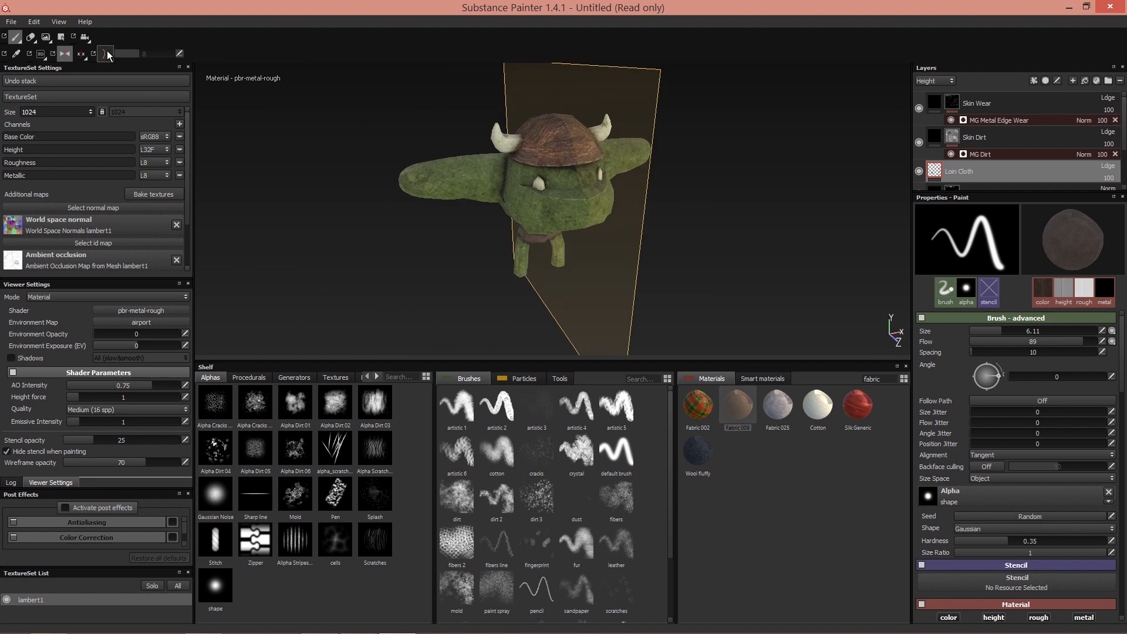
left_click(65, 54)
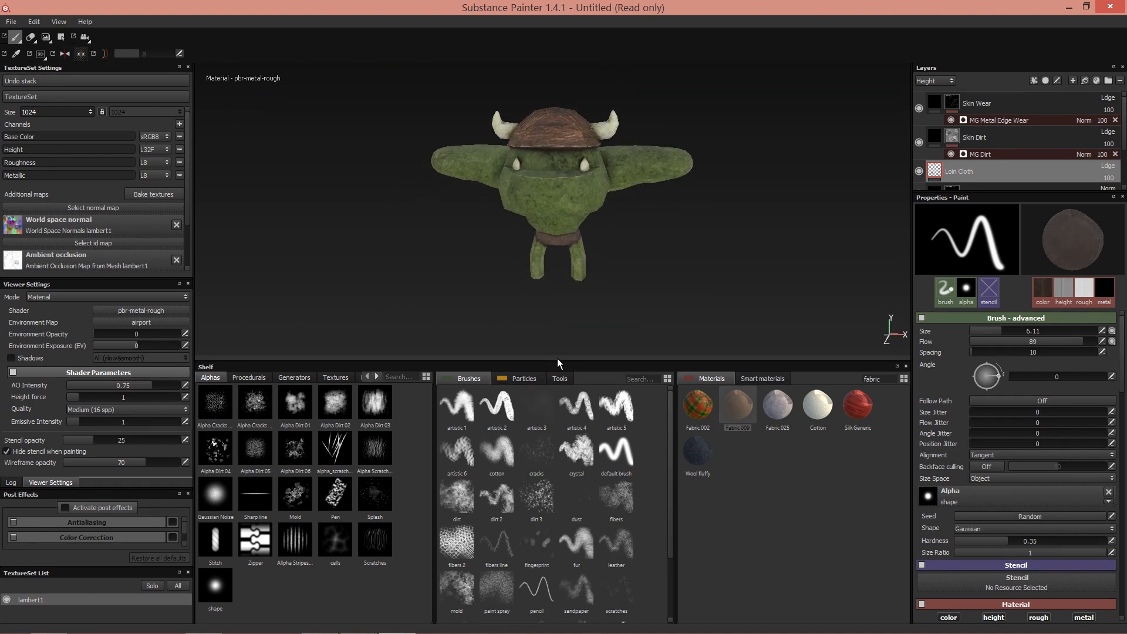
left_click_drag(558, 362, 565, 532)
left_click_drag(570, 403, 679, 389, "alt")
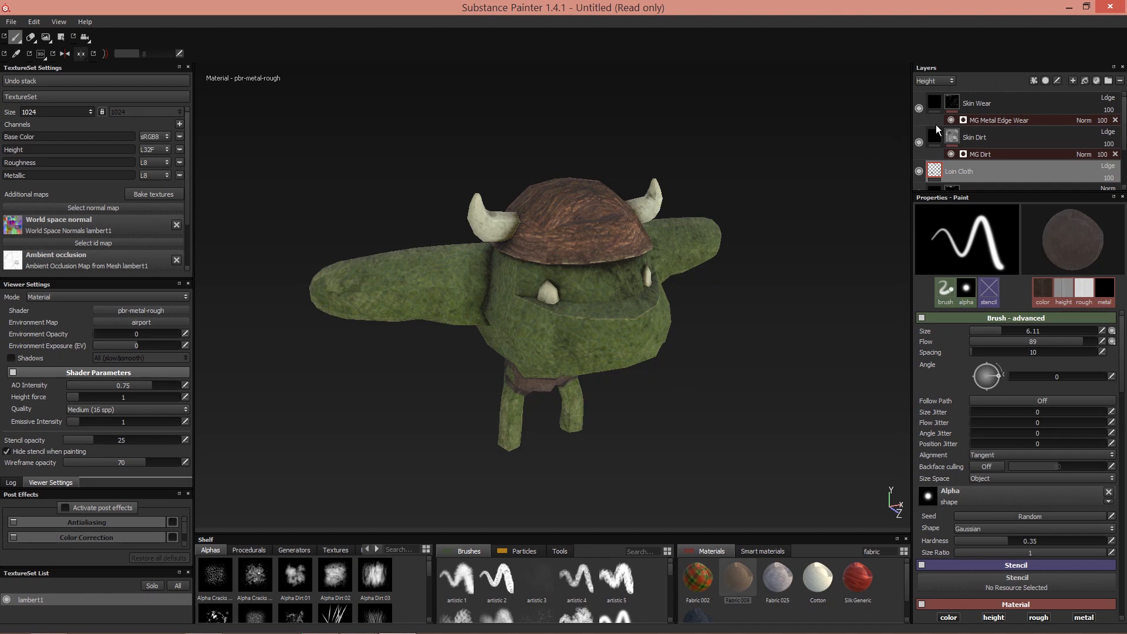
Step: Try the Silk Generic material on the Orc Skin layer and undo it
scroll(945, 154, "down", 2)
left_click(933, 180)
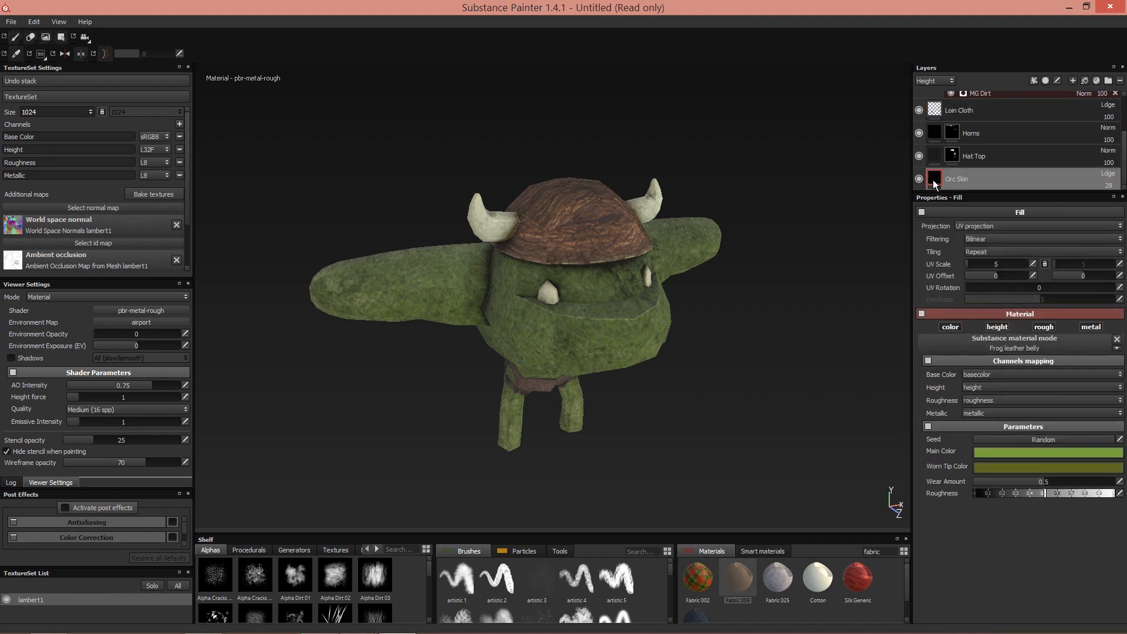
left_click(854, 581)
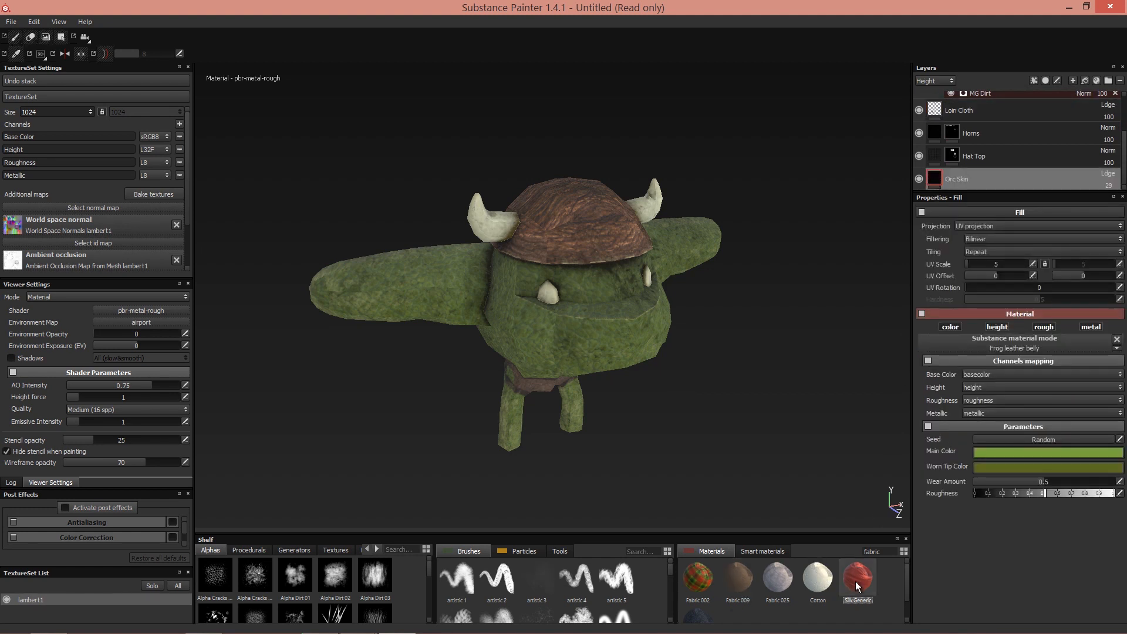
left_click_drag(736, 423, 640, 407, "alt")
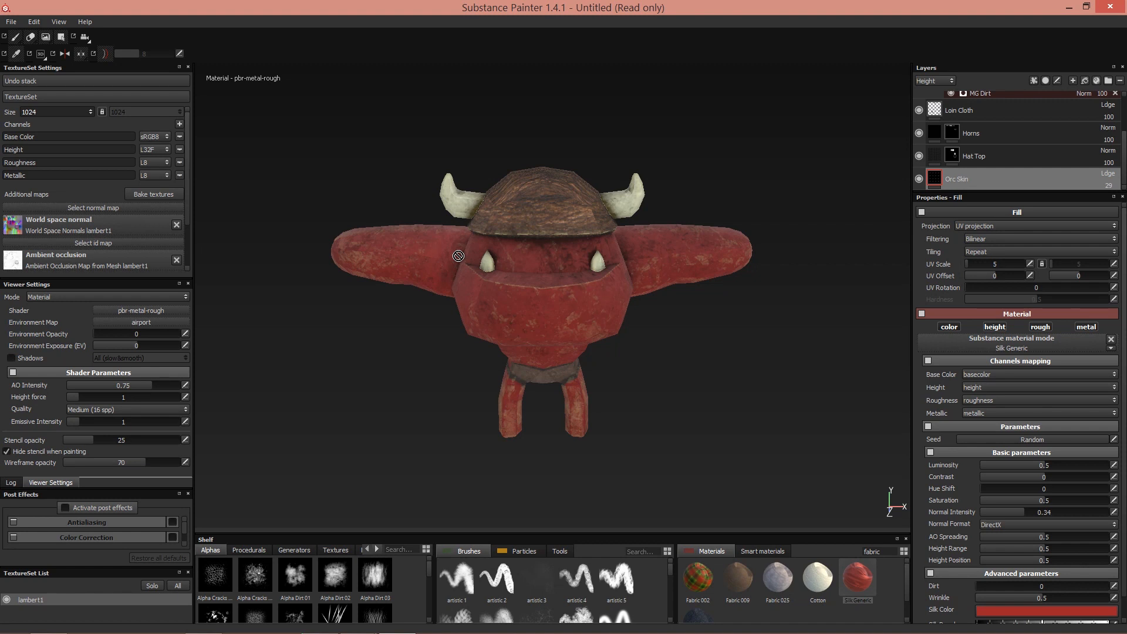
key("ctrl+z")
left_click_drag(535, 377, 565, 363, "alt")
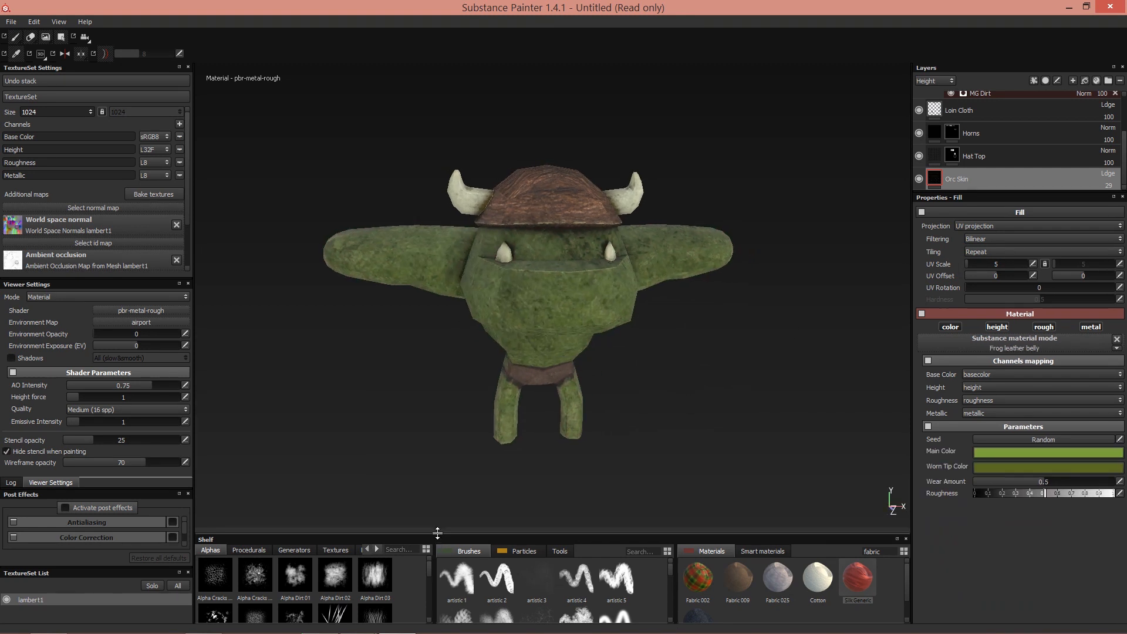
Step: Make the shelf taller and display the particle brushes
left_click_drag(433, 534, 446, 483)
left_click(504, 500)
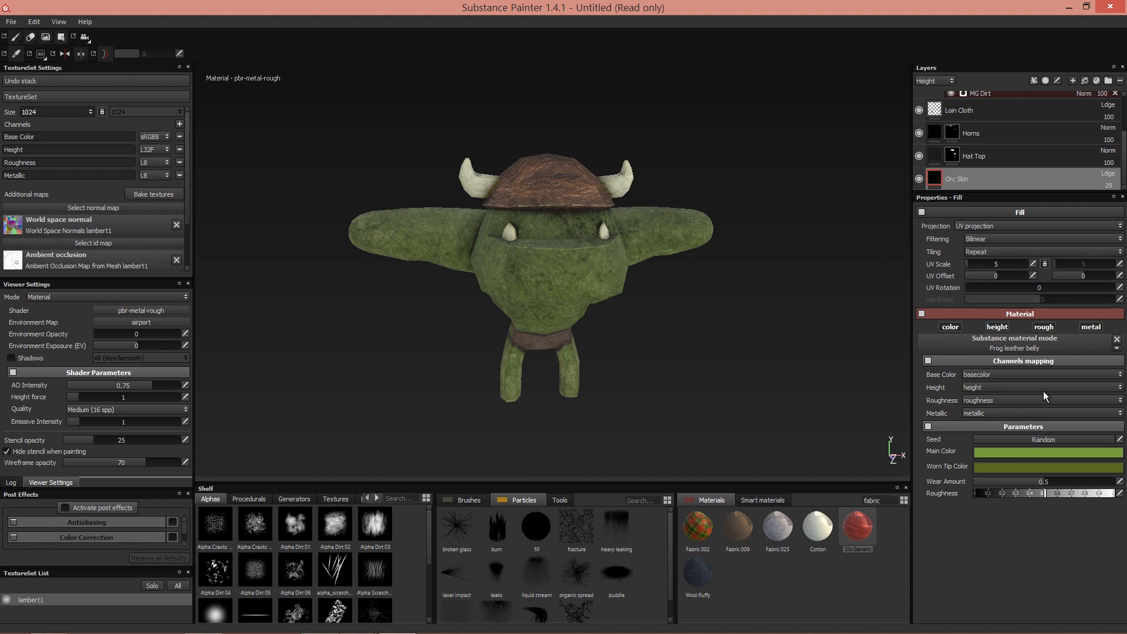
Step: Try removing the Frog leather belly material from the Orc Skin layer and undo the removal
left_click(1115, 340)
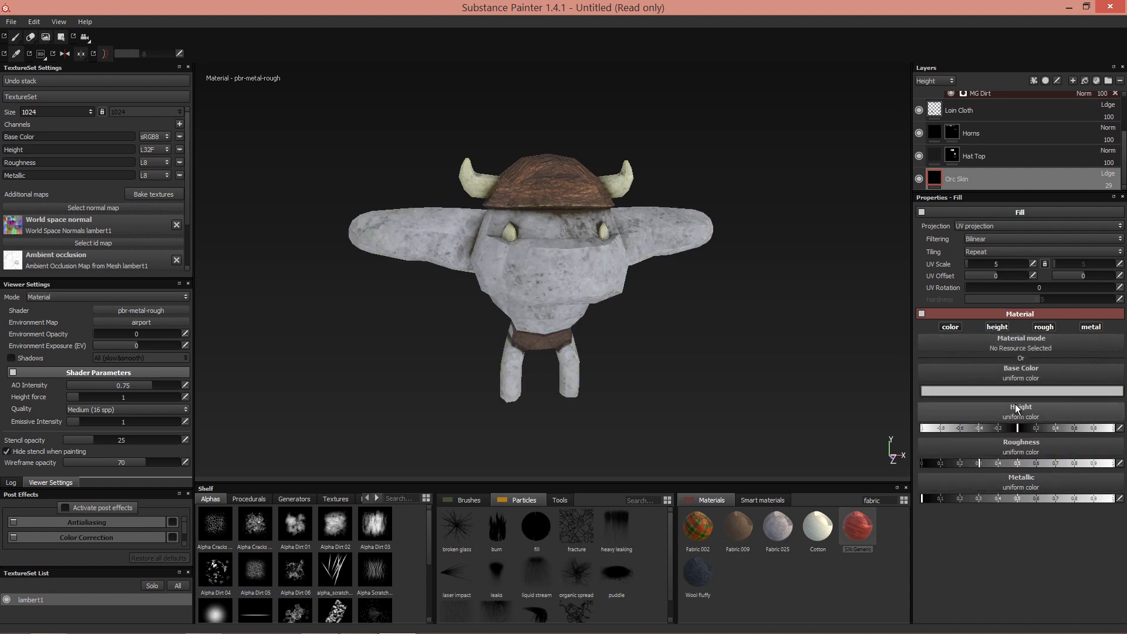
key("ctrl+z")
Step: Add a new paint layer above the Skin Wear layer
scroll(968, 188, "up", 2)
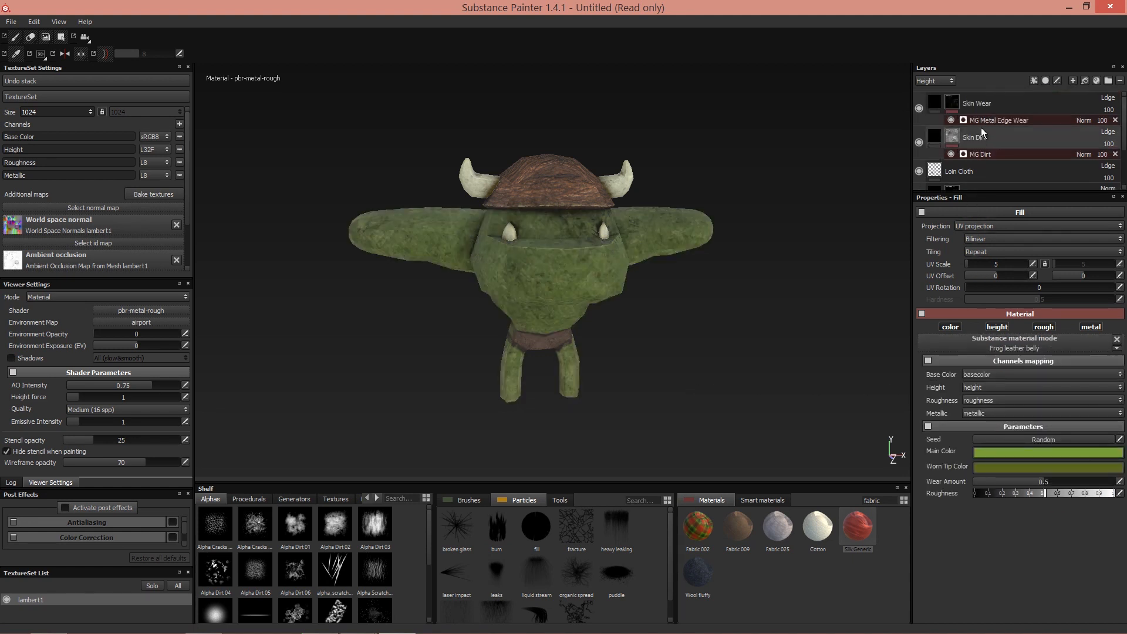
left_click(985, 105)
left_click(1072, 81)
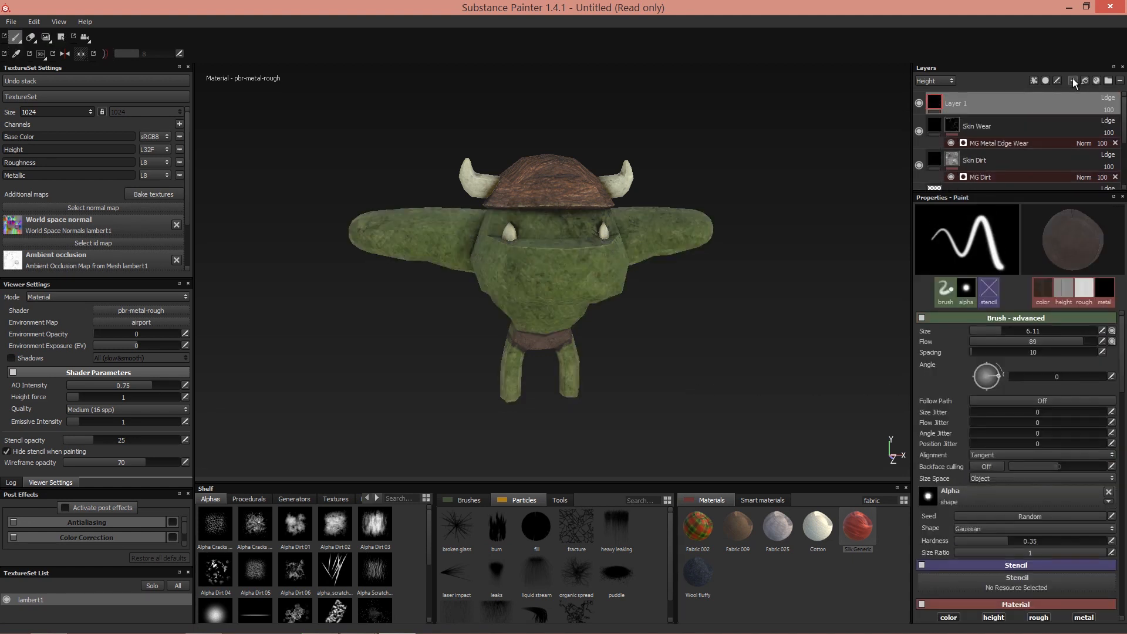
Step: Try the heavy leaking particle brush with a stroke across the orc's body below the mouth
left_click_drag(583, 288, 554, 287, "alt")
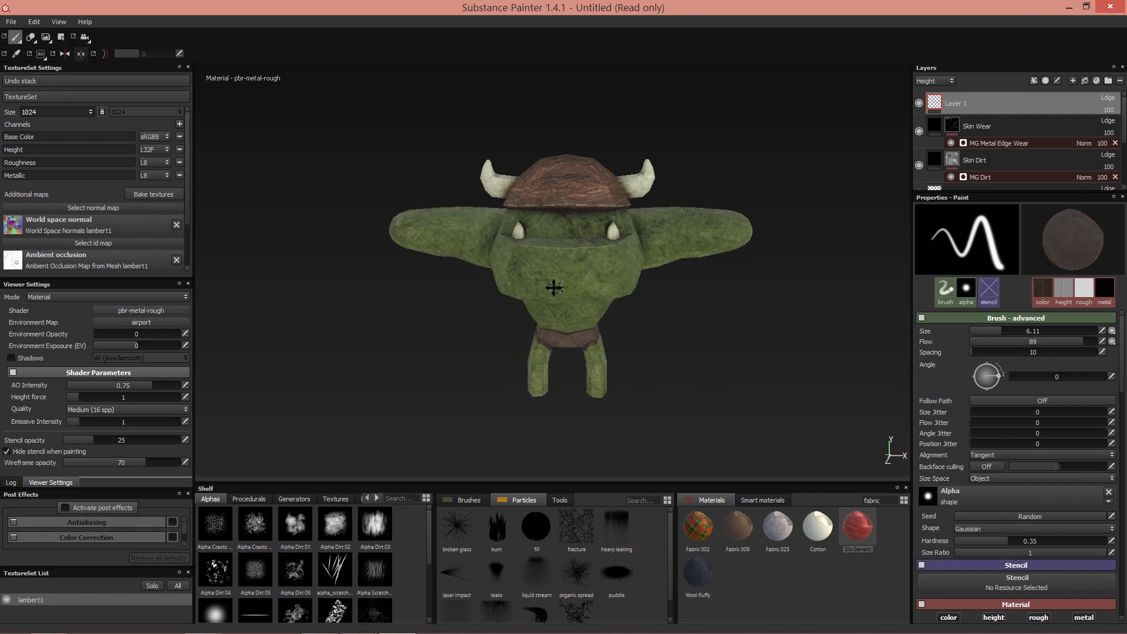
right_click_drag(553, 286, 671, 442, "alt")
left_click(616, 531)
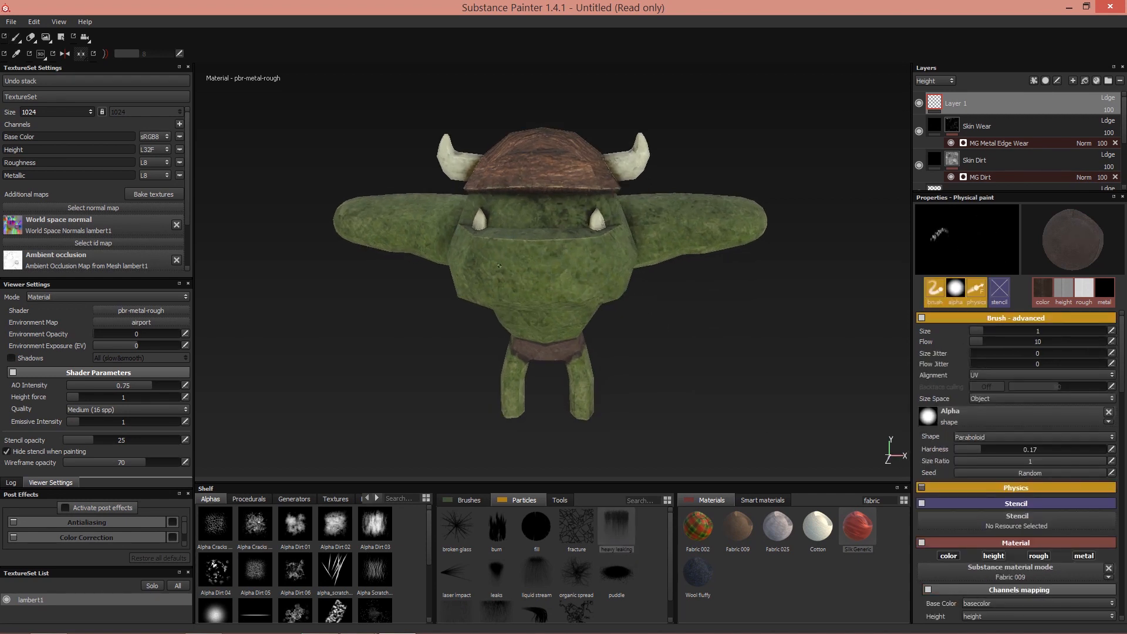
left_click_drag(543, 258, 607, 254)
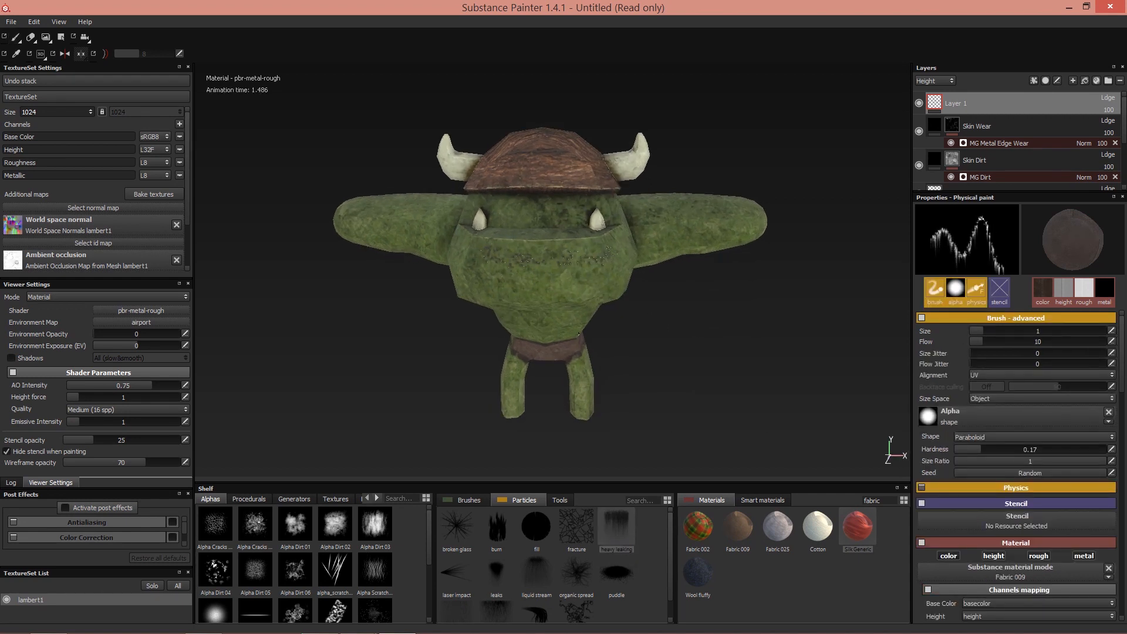
Step: Remove the Fabric 009 material from the particle brush so it paints with uniform colors
scroll(985, 488, "down", 6)
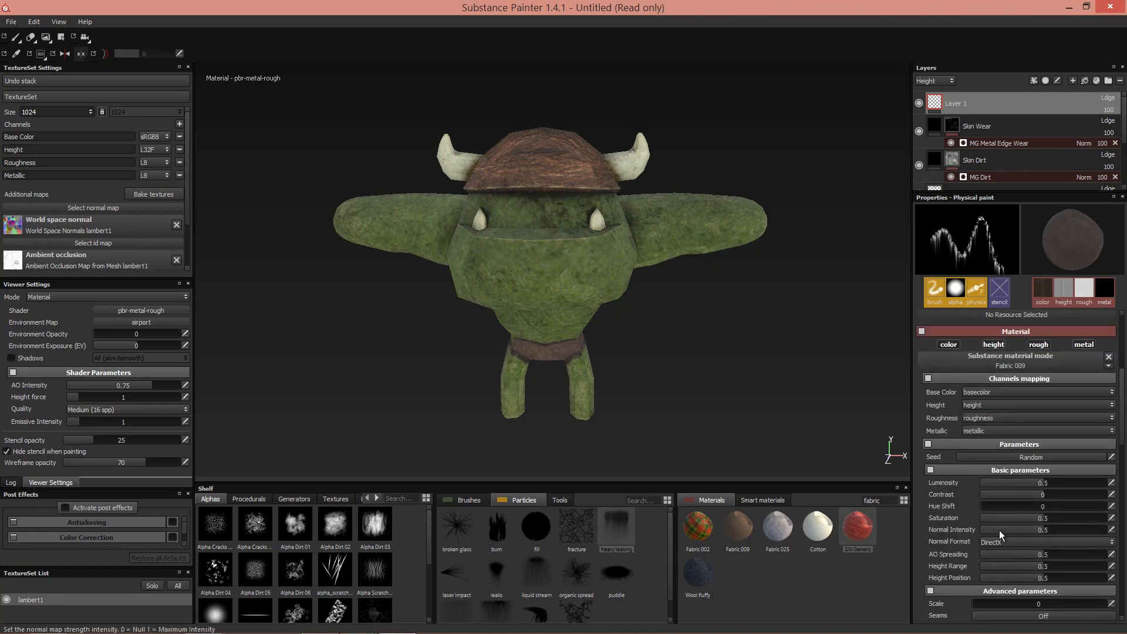
scroll(998, 529, "up", 6)
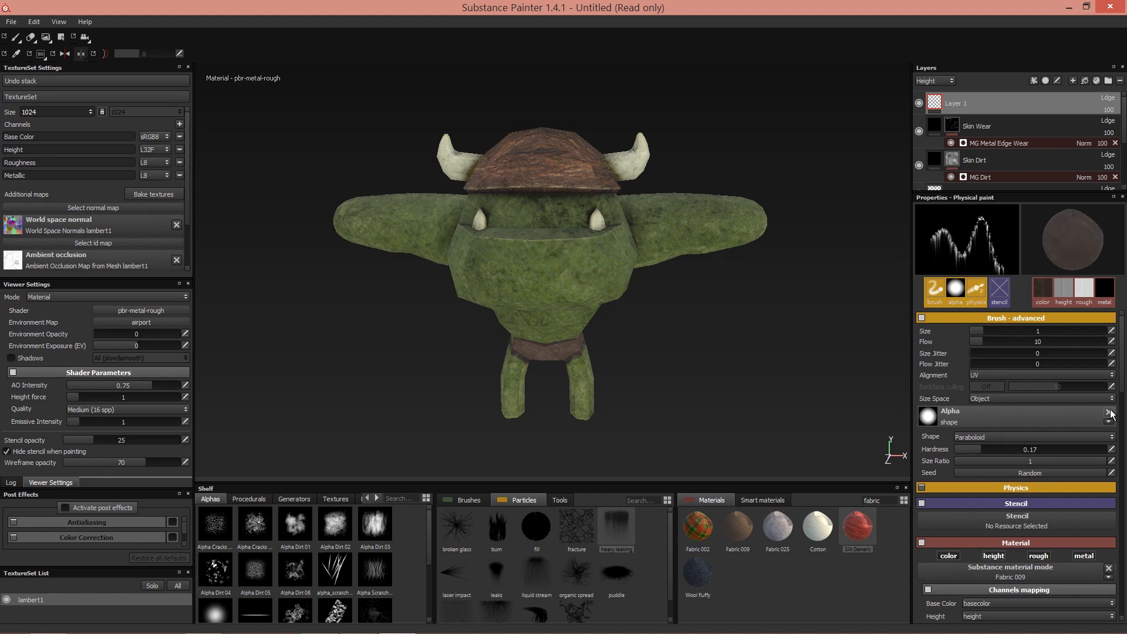
scroll(1111, 516, "down", 2)
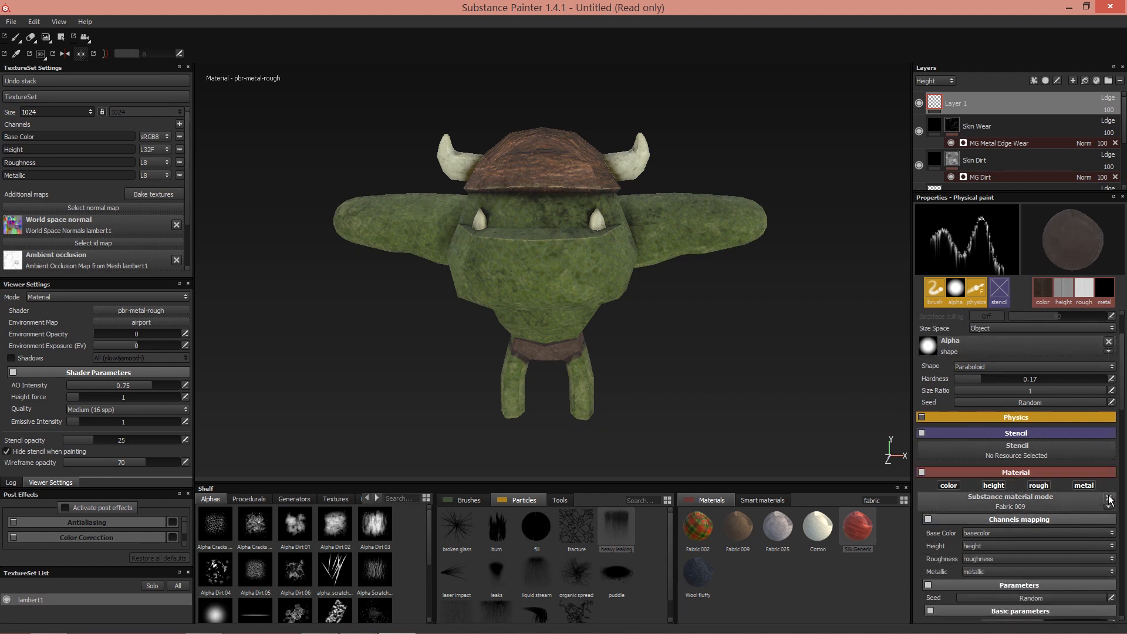
left_click(1110, 499)
Step: Try painting light heavy leaking particles across the orc's body and along its arm
left_click(511, 258)
left_click_drag(534, 262, 605, 258)
mouse_move(605, 258)
left_mouse_down("alt")
mouse_move(594, 258)
mouse_move(659, 292)
mouse_move(675, 258)
mouse_move(775, 211)
left_mouse_up("alt")
scroll(594, 258, "up", 3)
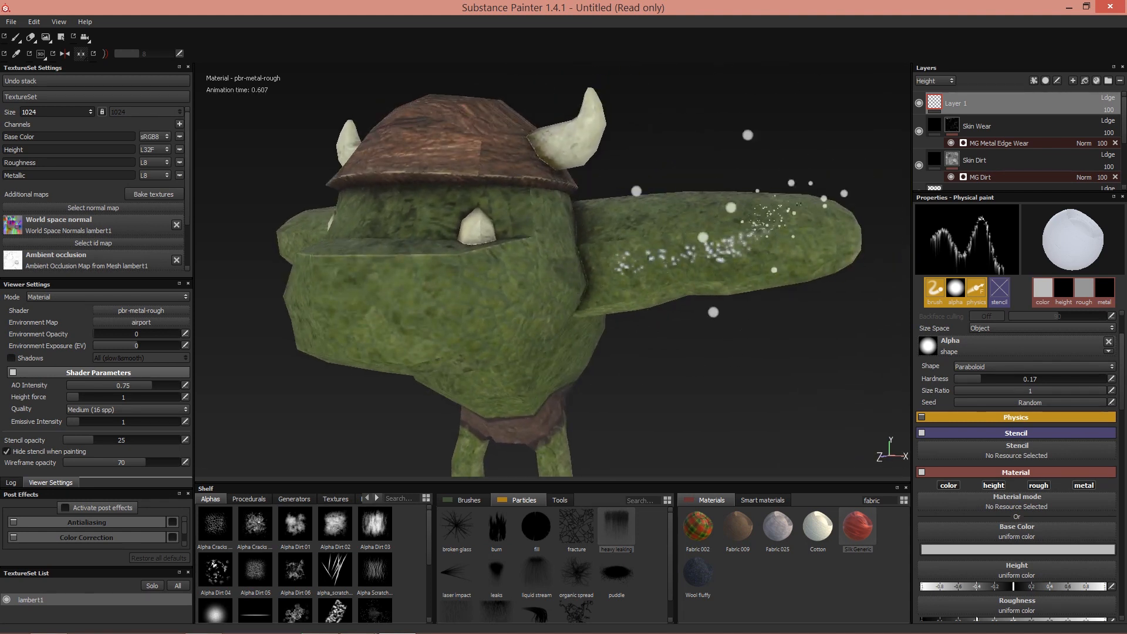
Step: Try the fracture and veins particle brushes on the orc's arm, undoing each stroke
left_click(575, 535)
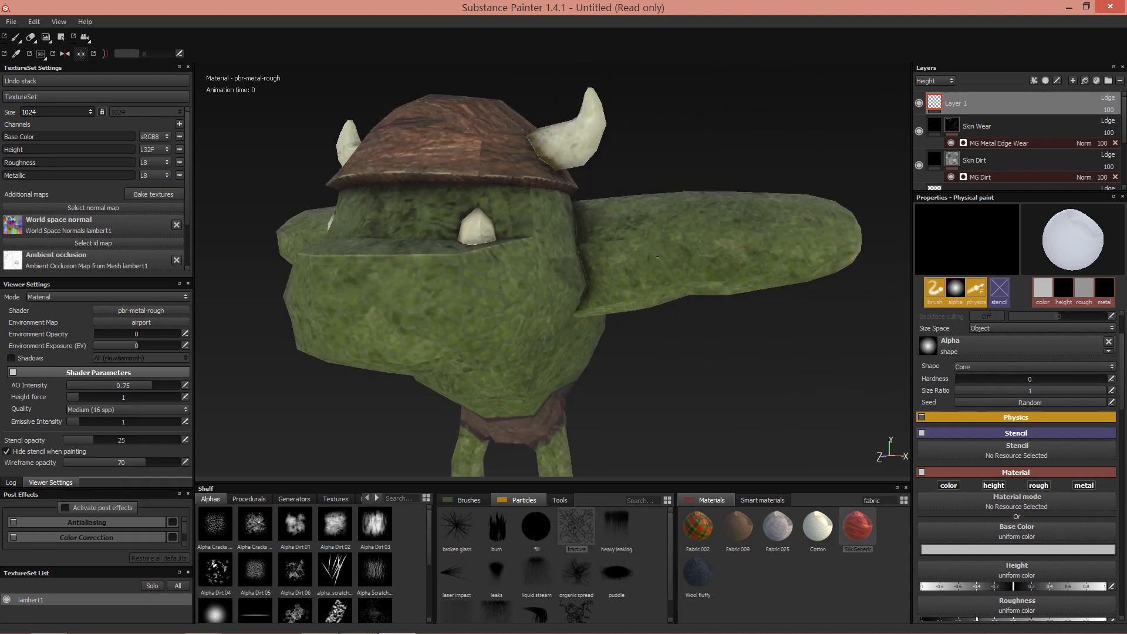
left_click(661, 253)
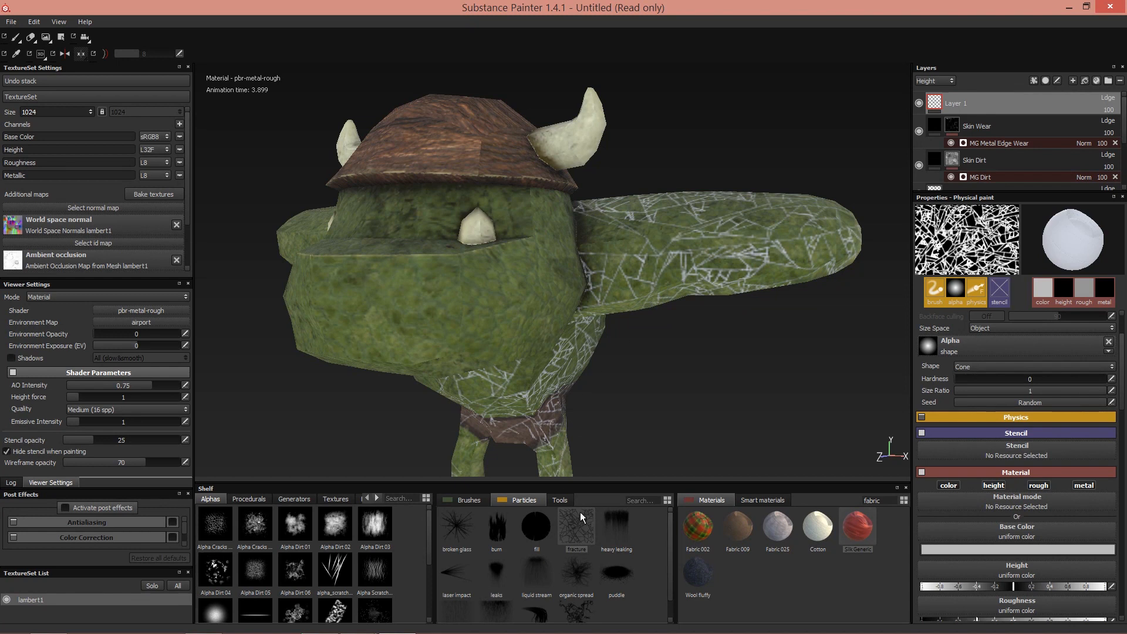
key("ctrl+z")
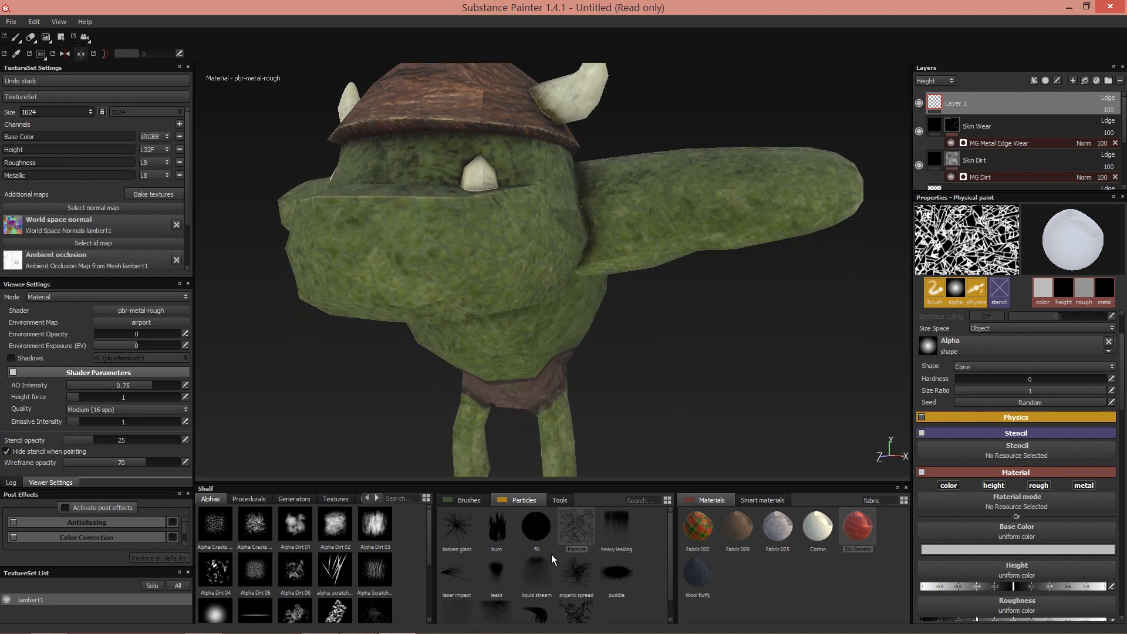
left_click(576, 605)
left_click(679, 181)
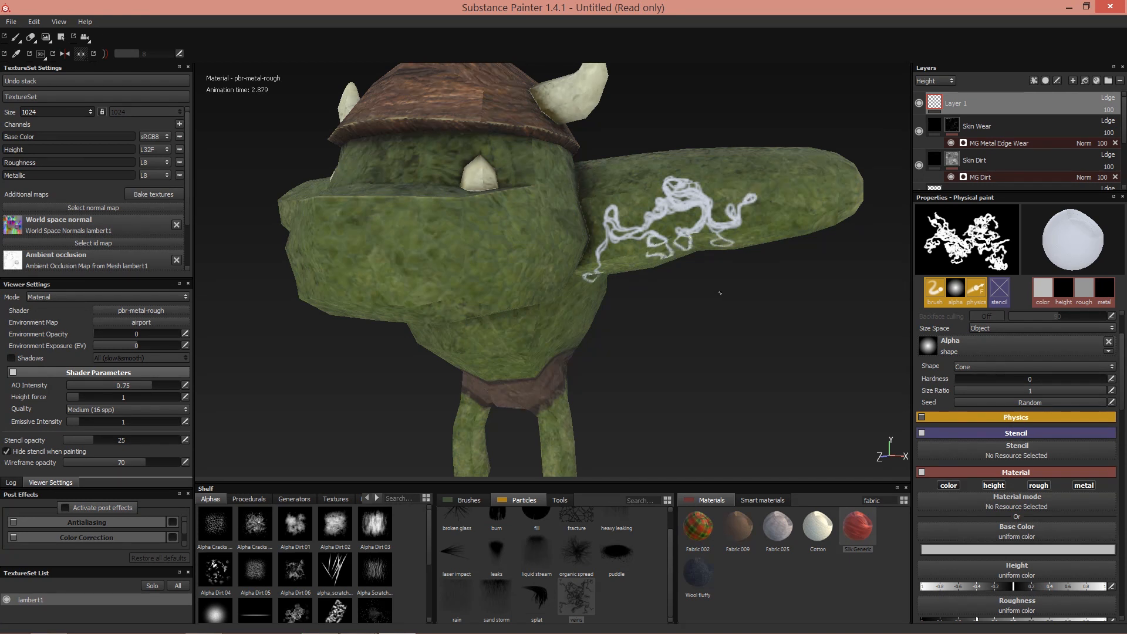
key("ctrl+z")
Step: Try the leaks and laser impact particle brushes across the orc's arm, undoing each stroke
left_click(496, 551)
left_click(651, 189)
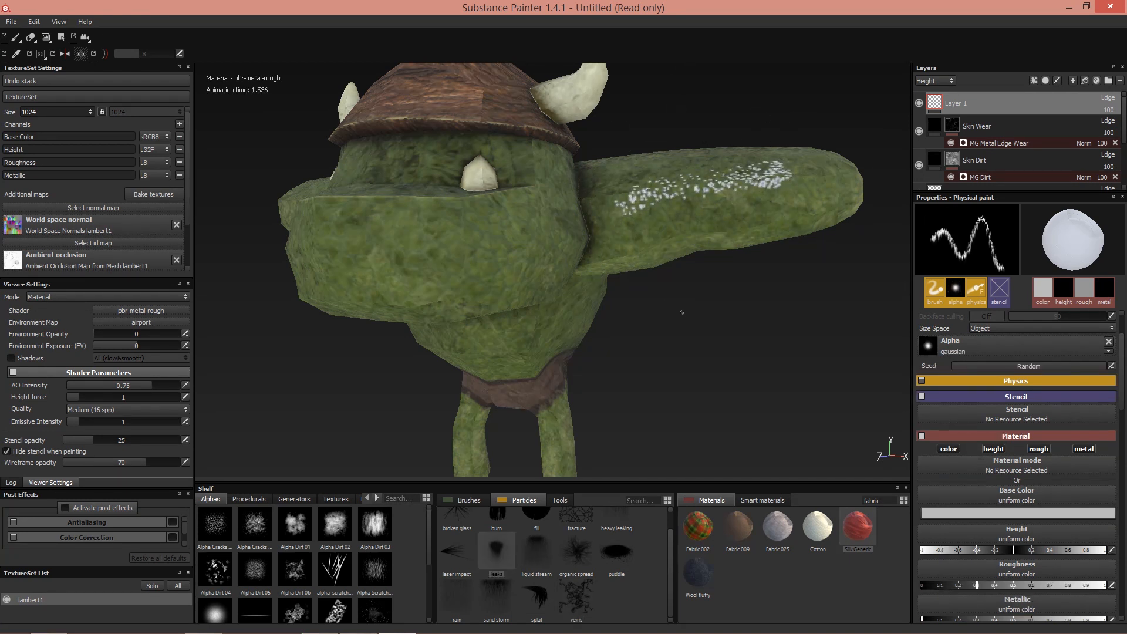
key("ctrl+z")
left_click(457, 554)
mouse_move(627, 267)
left_mouse_down()
mouse_move(675, 188)
mouse_move(774, 160)
mouse_move(808, 219)
left_mouse_up()
key("ctrl+z")
Step: Save the project to the Desktop under the name Orc
right_click_drag(781, 279, 517, 264, "alt")
mouse_move(516, 264)
left_mouse_down("alt")
mouse_move(609, 279)
mouse_move(644, 252)
mouse_move(620, 297)
left_mouse_up("alt")
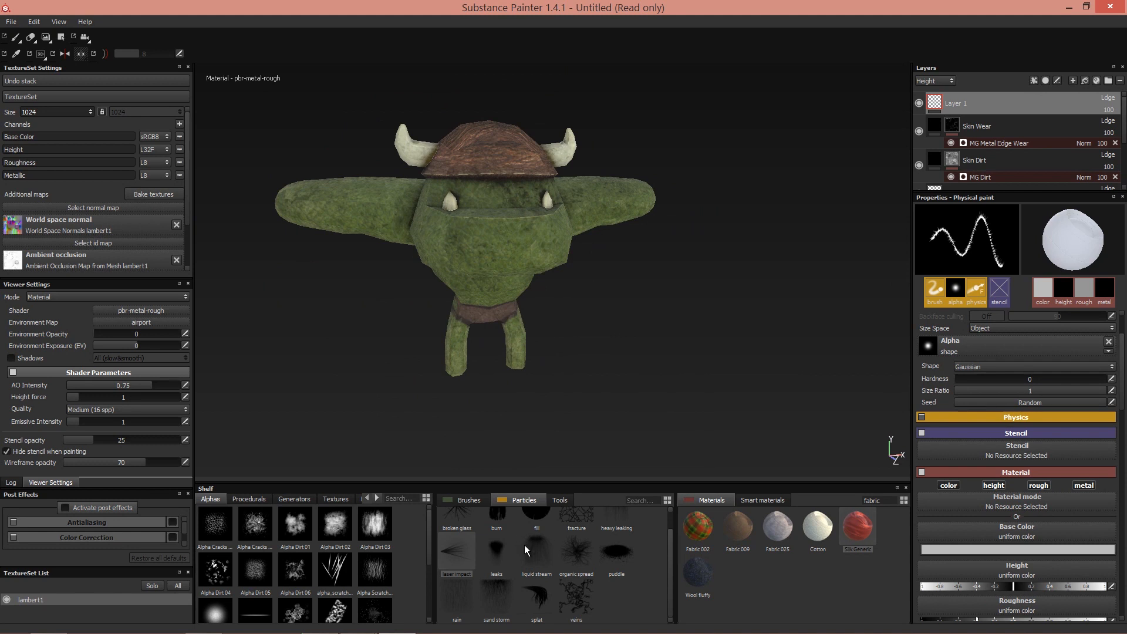
scroll(535, 569, "up", 1)
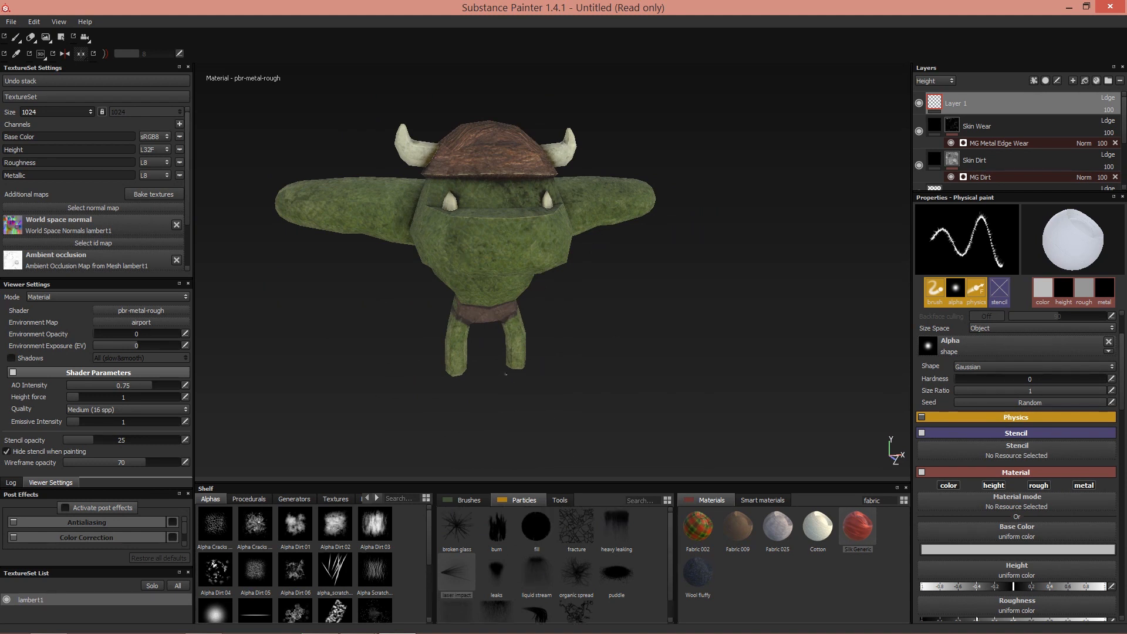
middle_click_drag(381, 267, 404, 278, "alt")
left_click(16, 23)
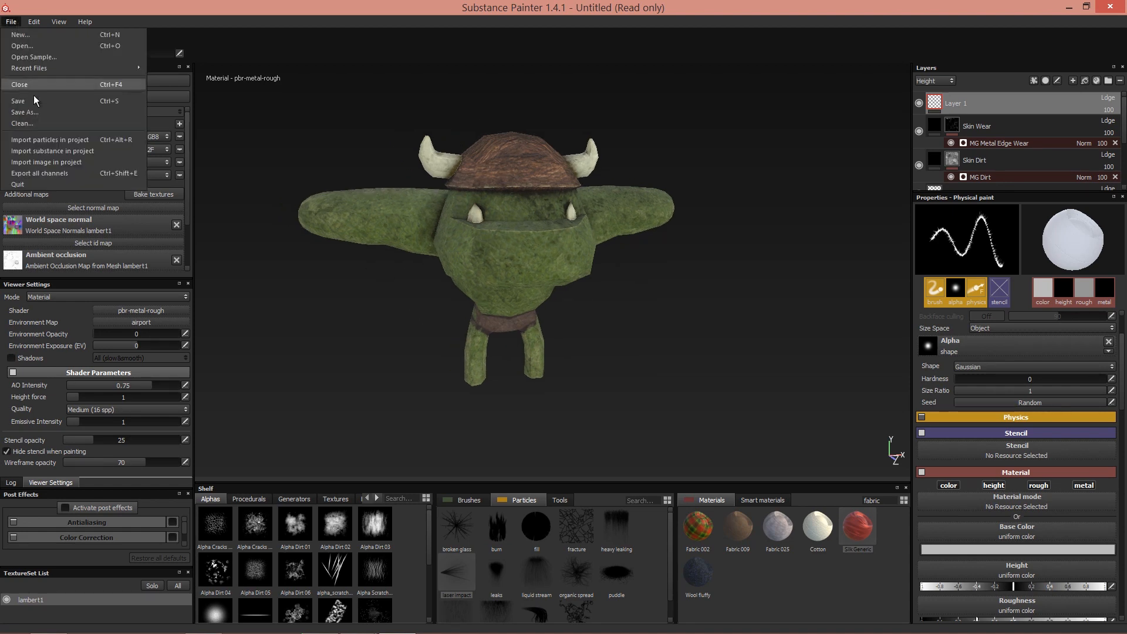
left_click(35, 111)
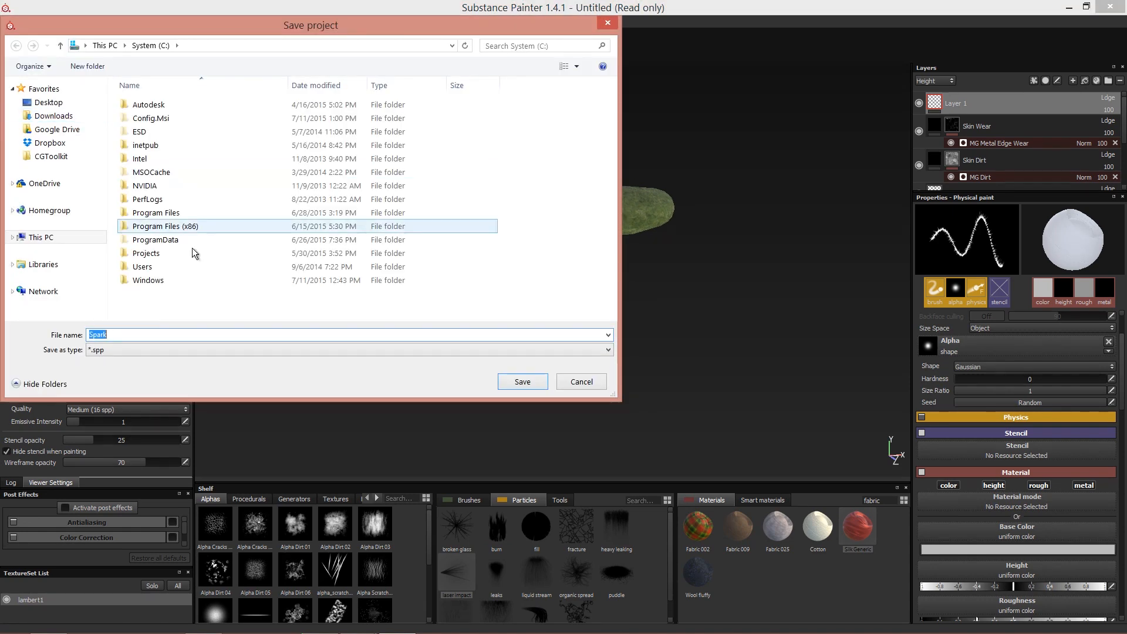
left_click(47, 102)
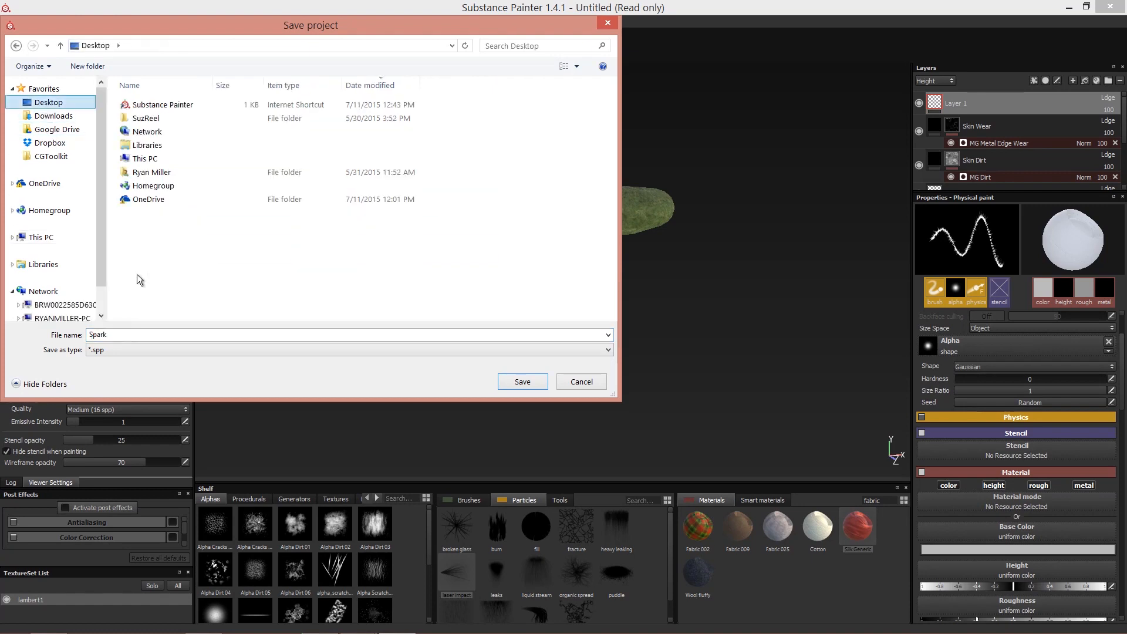
left_click(177, 332)
type("Orc")
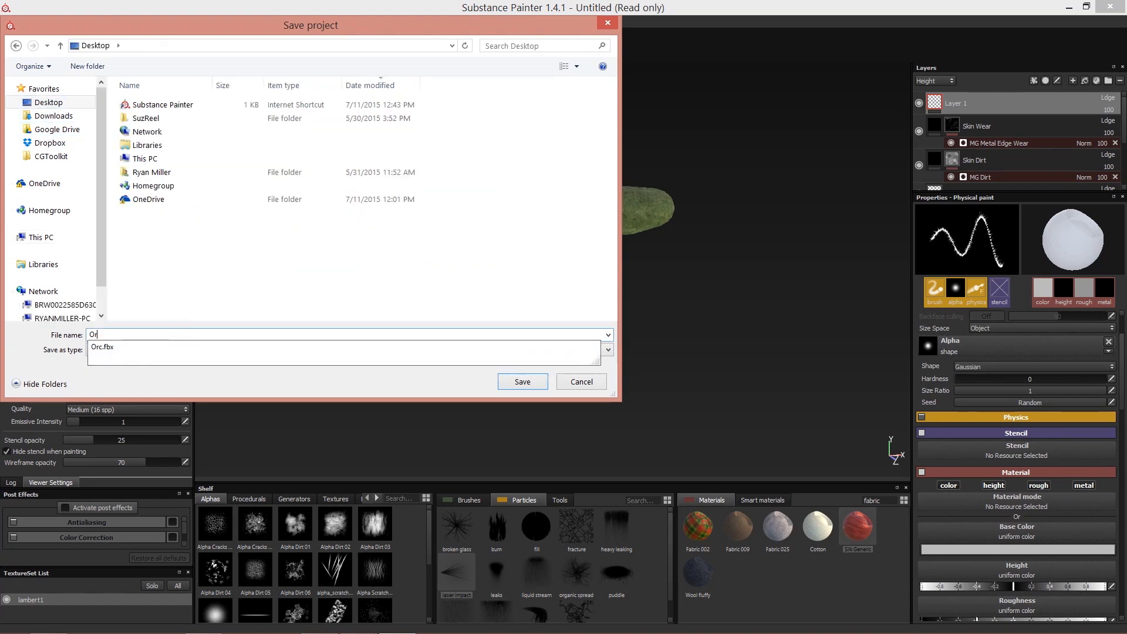
key("Return")
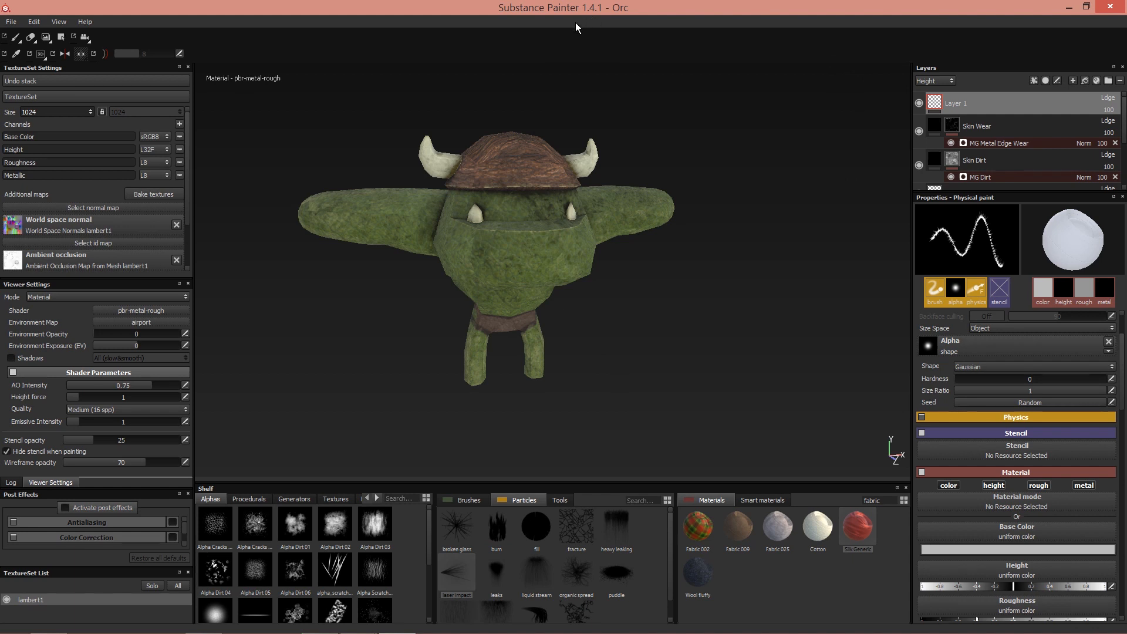
Step: Start exporting all channels with the Unity 5 (Standard Metallic) configuration and expand the lambert1 texture list
left_click(11, 22)
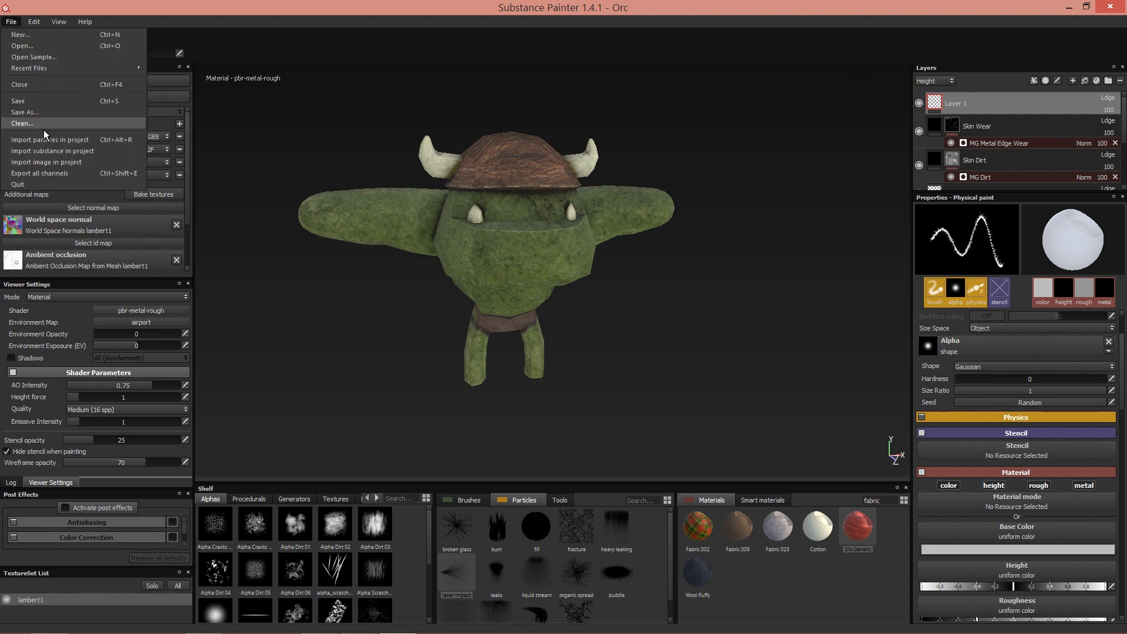
left_click(48, 173)
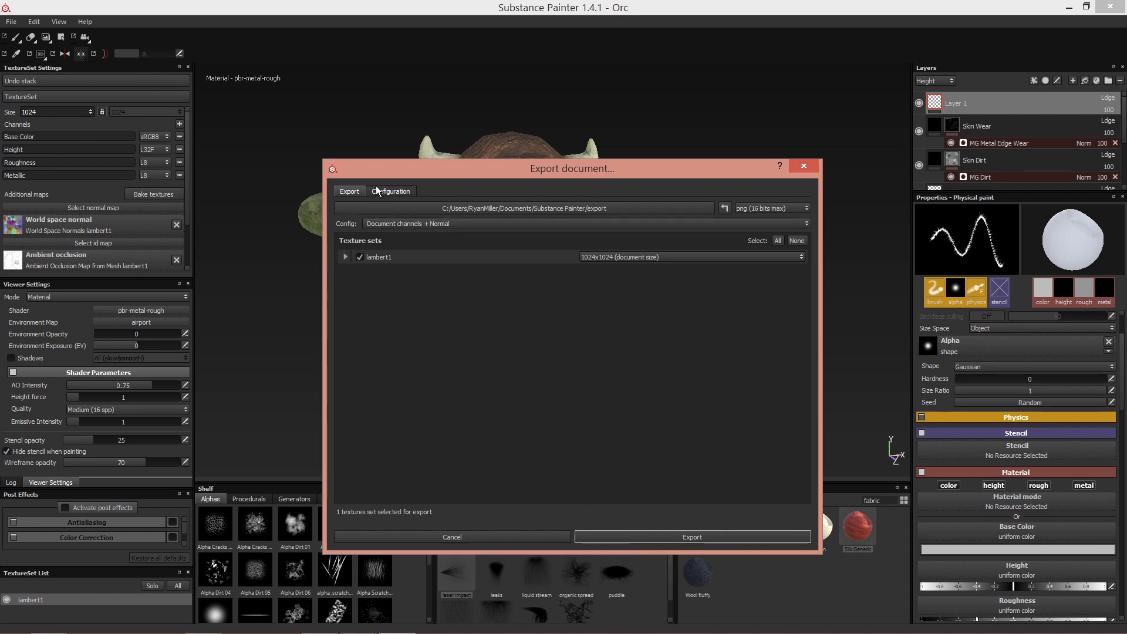
left_click(413, 226)
scroll(414, 269, "down", 1)
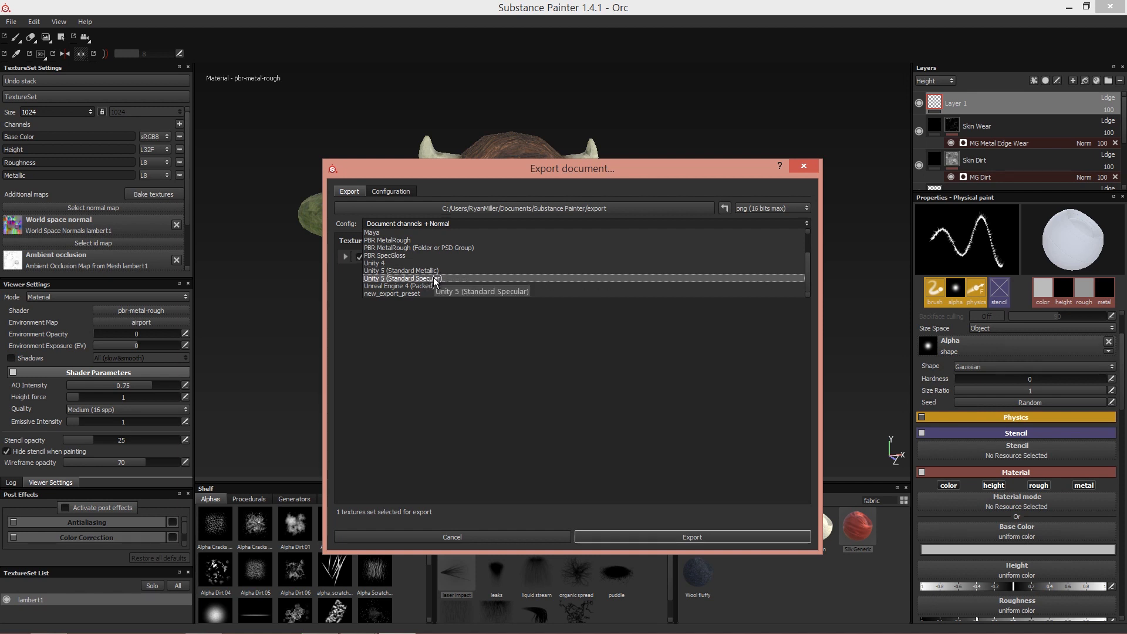
left_click(435, 272)
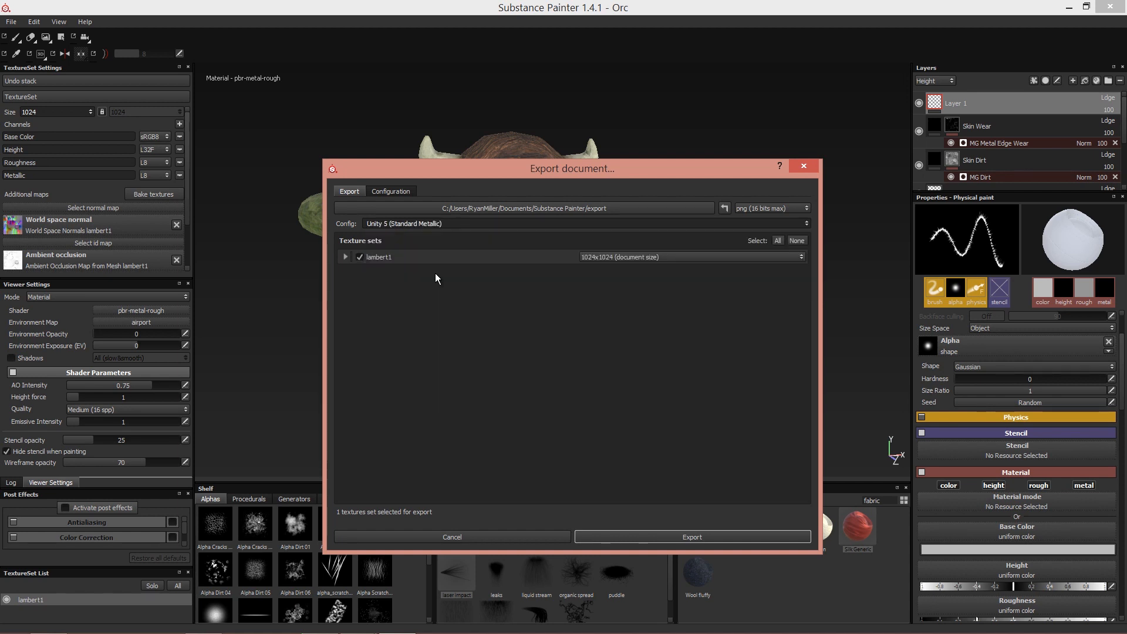
left_click(345, 256)
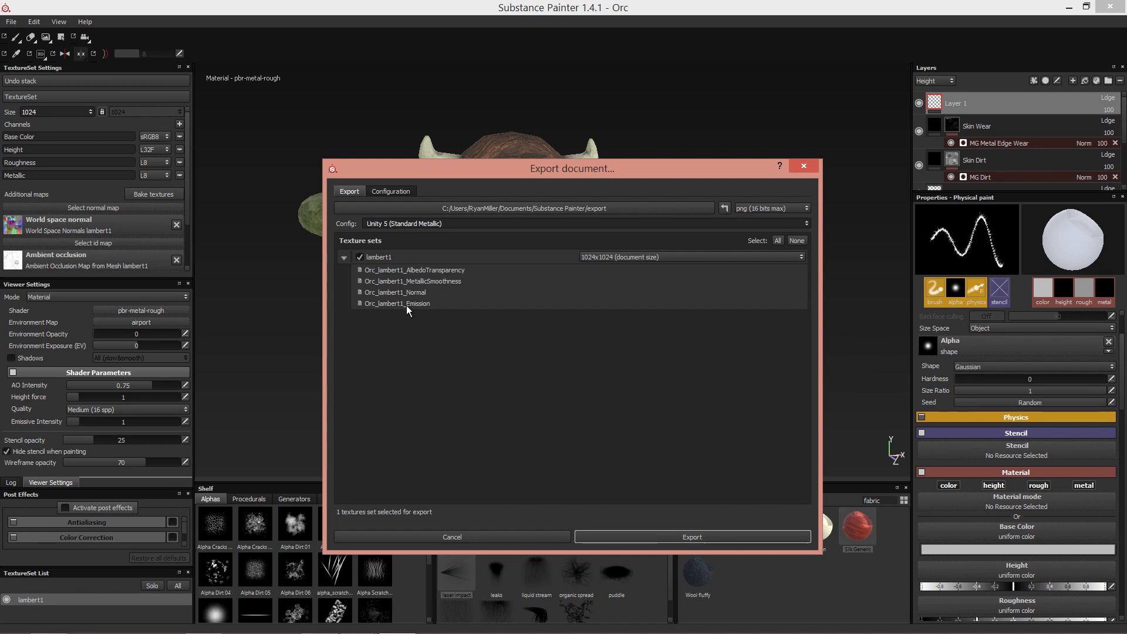
Step: Preview the texture lists of the Maya and PBR MetalRough export configurations and return to Unity 5 (Standard Metallic)
left_click(405, 228)
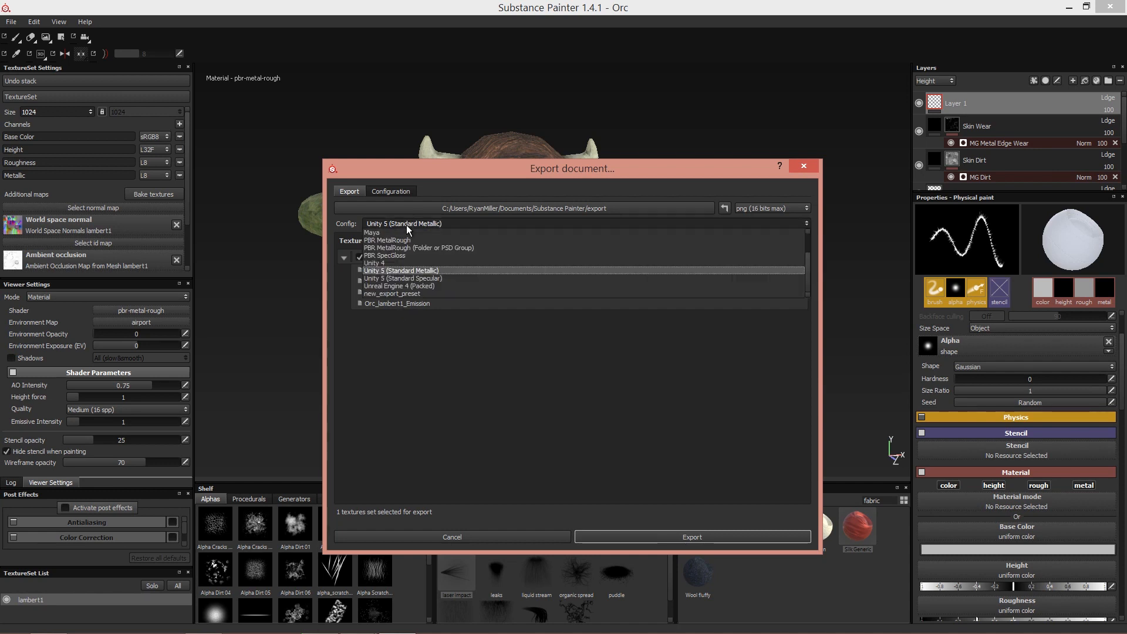
left_click(406, 260)
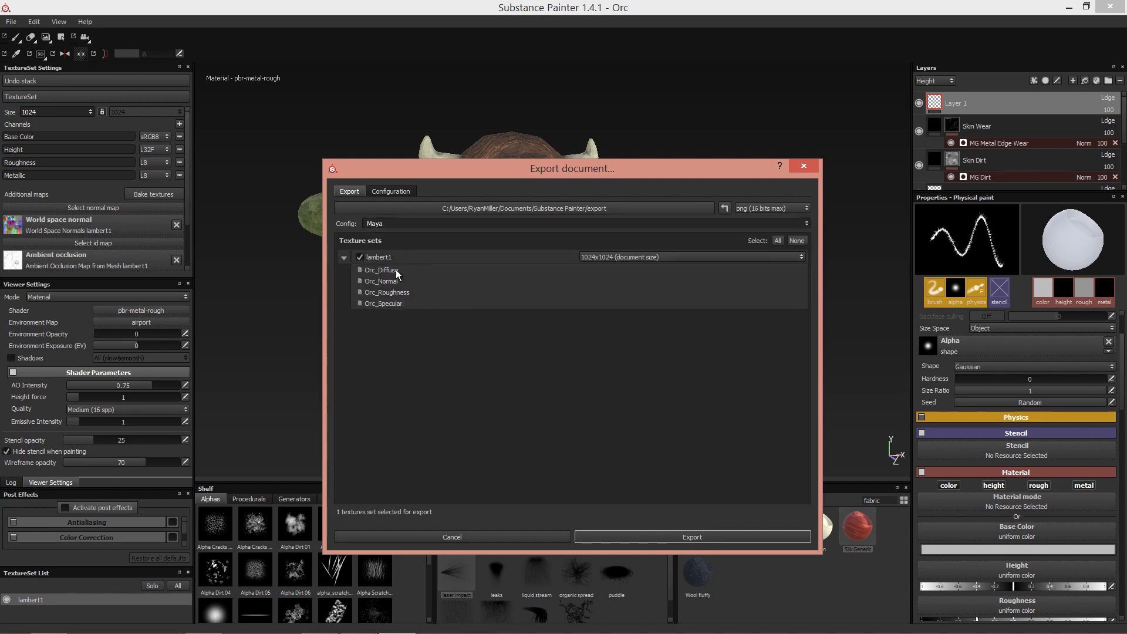
left_click(399, 225)
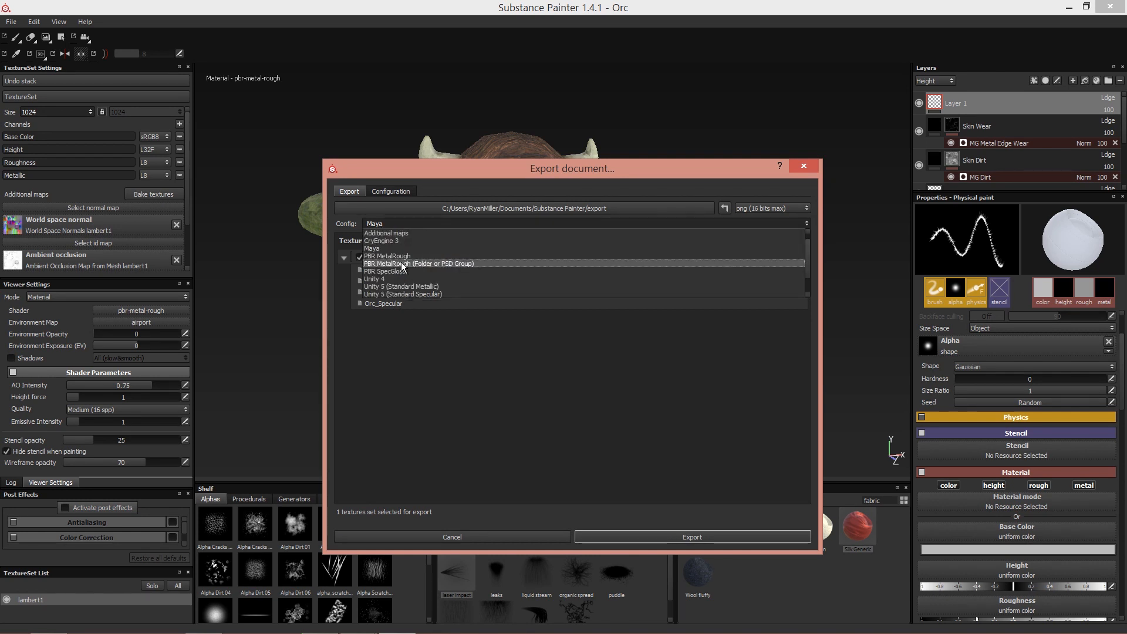
left_click(399, 263)
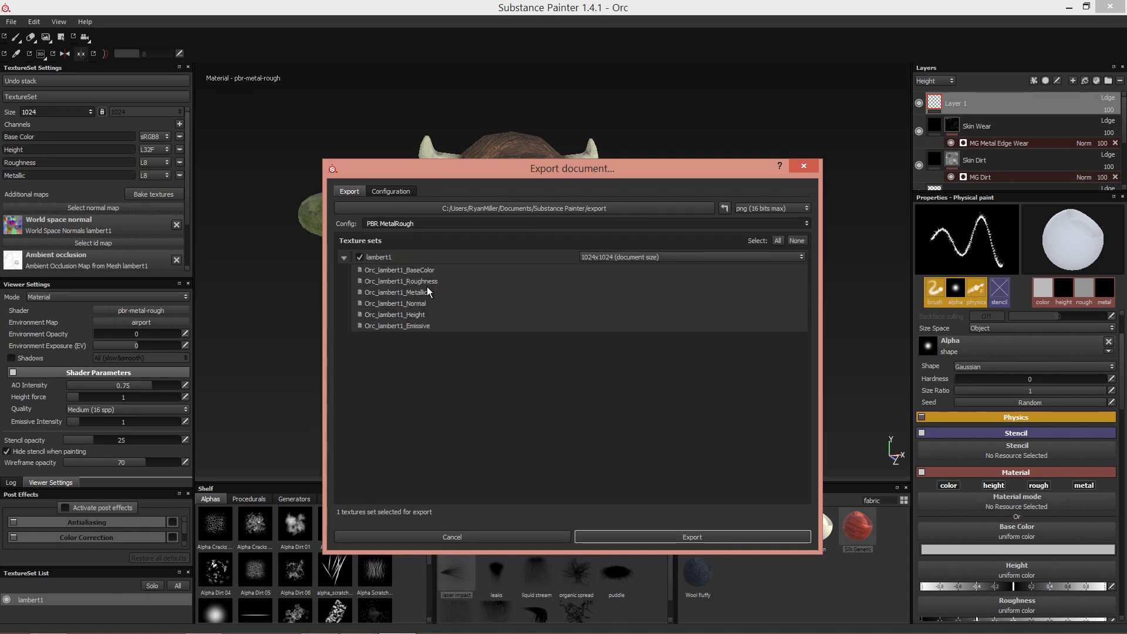
left_click(421, 223)
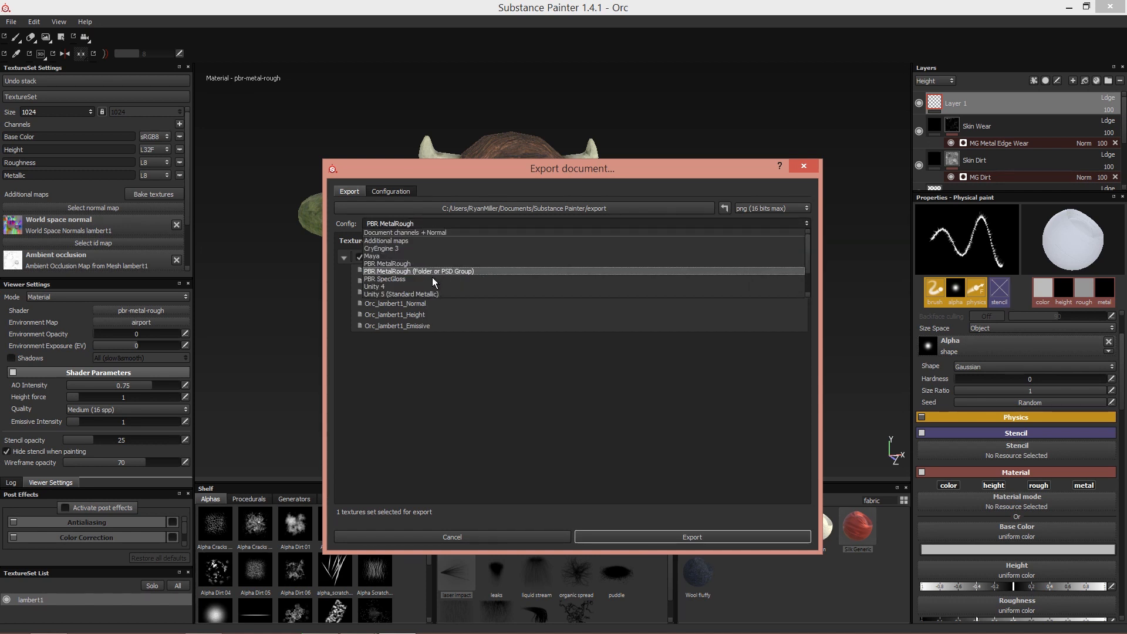
left_click(432, 294)
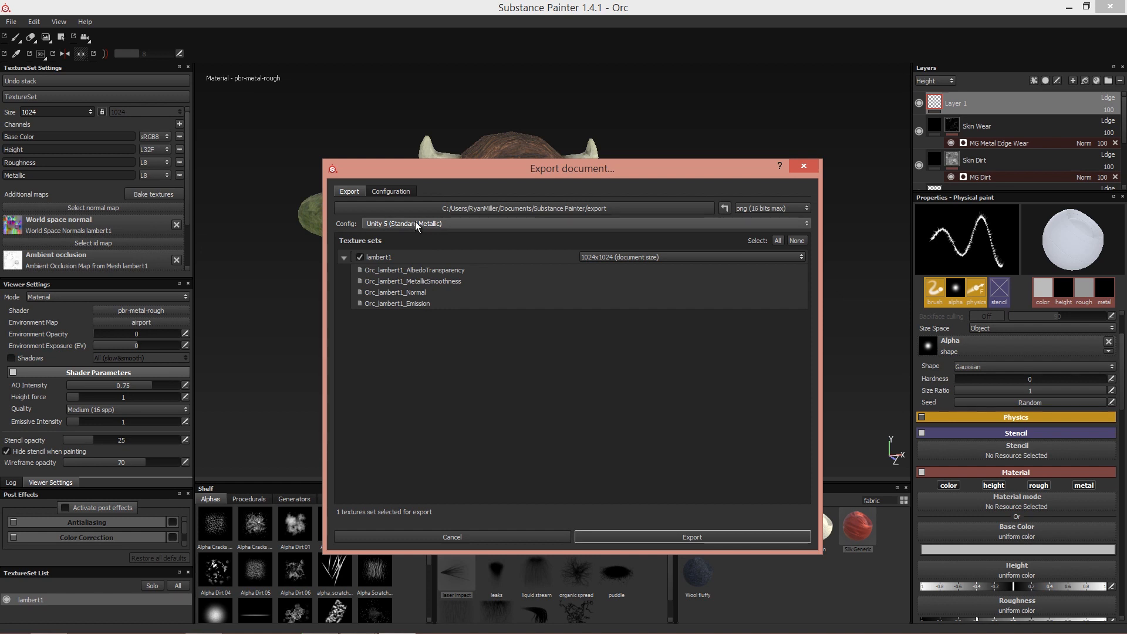
Step: Set the export folder to the Desktop and export the lambert1 textures
left_click(624, 205)
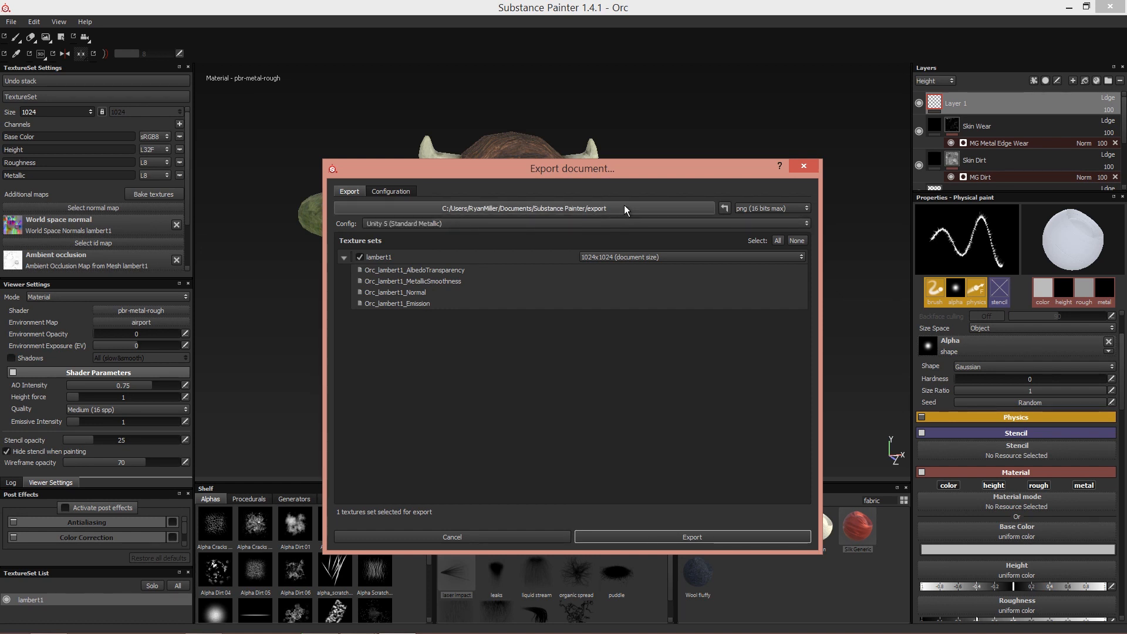
left_click(375, 265)
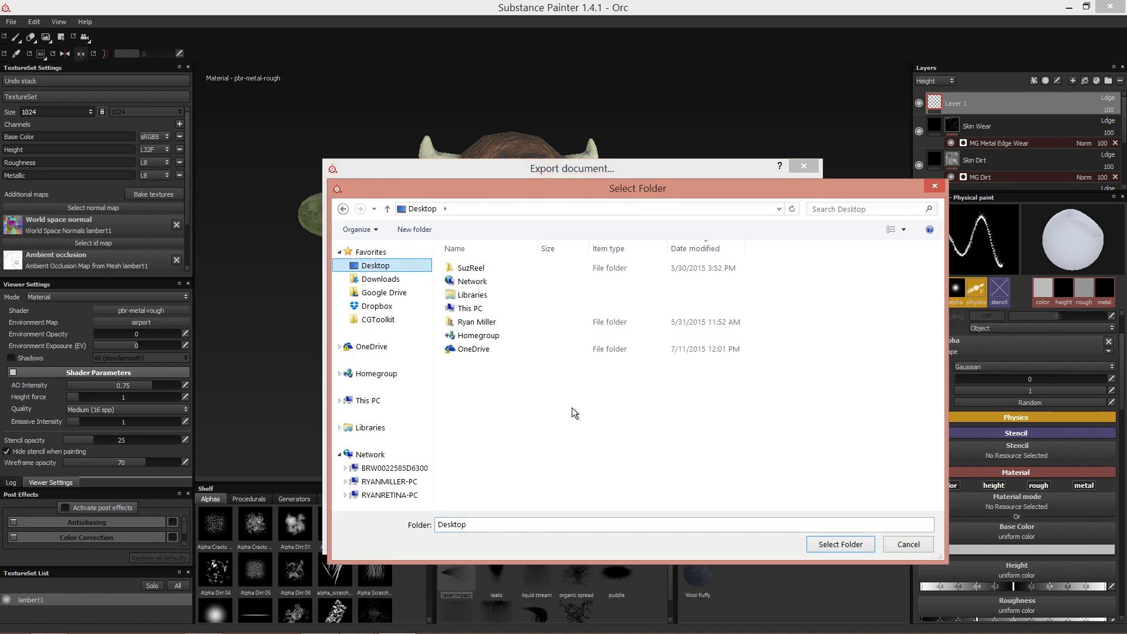
left_click(808, 543)
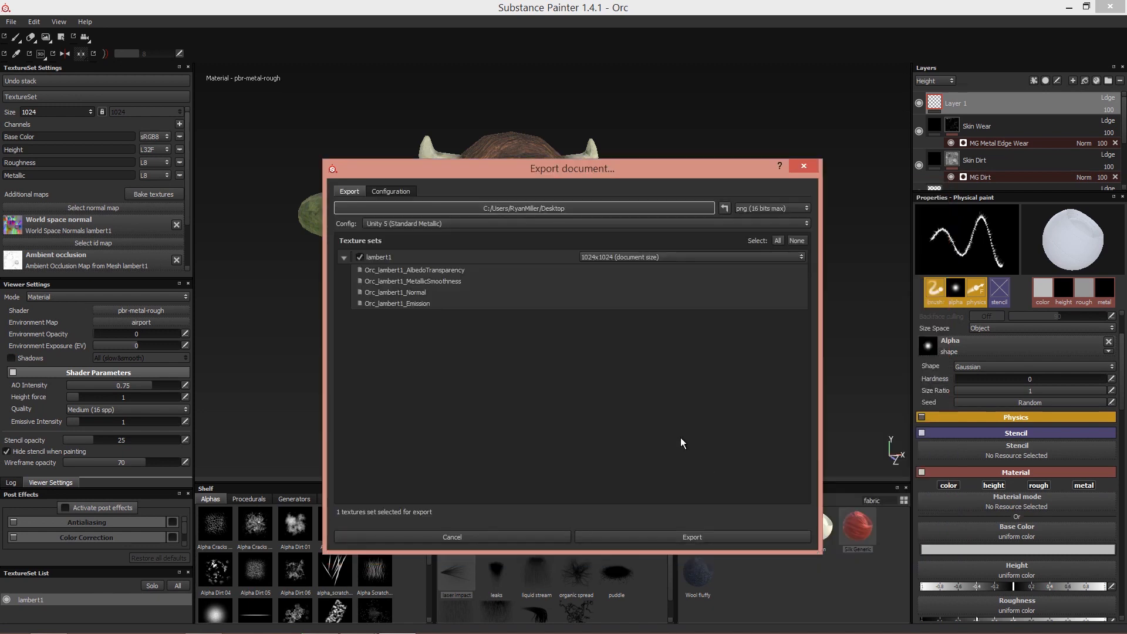
left_click(652, 535)
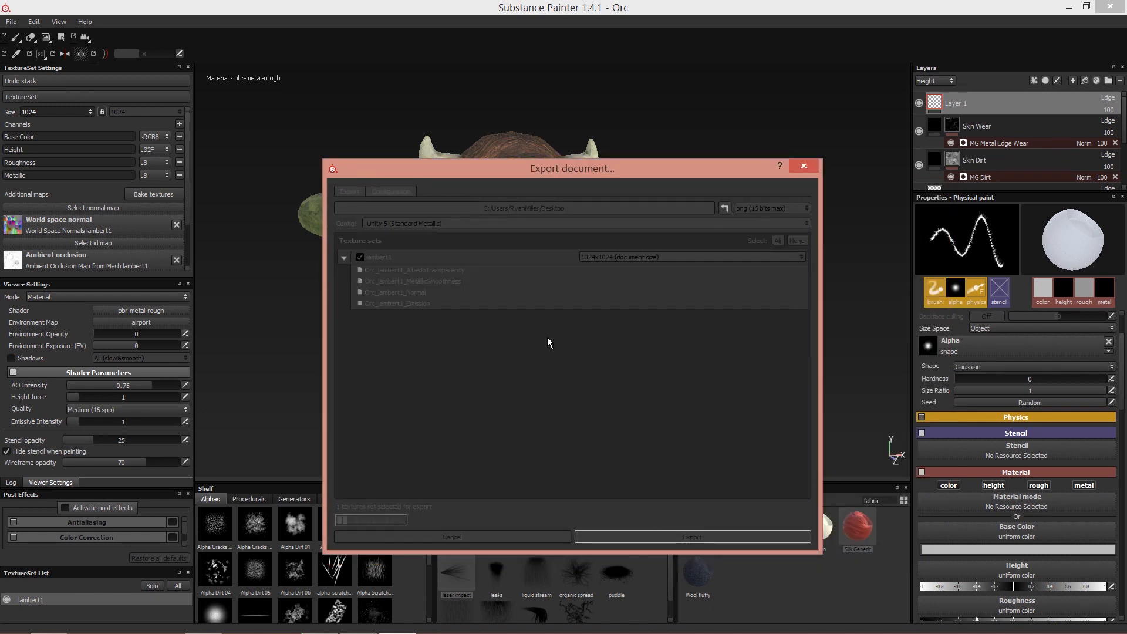
Step: Open the export folder, view the MetallicSmoothness, Normal and AlbedoTransparency images in Windows Photo Viewer, and return to Substance Painter
left_click(544, 367)
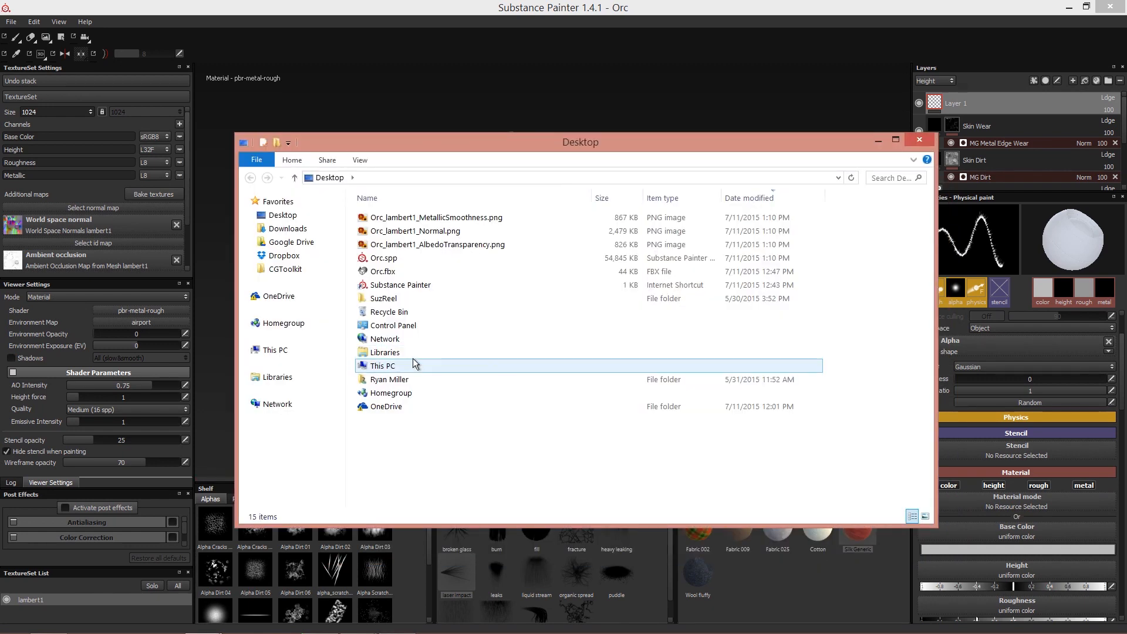
left_click(427, 218)
double_click(427, 218)
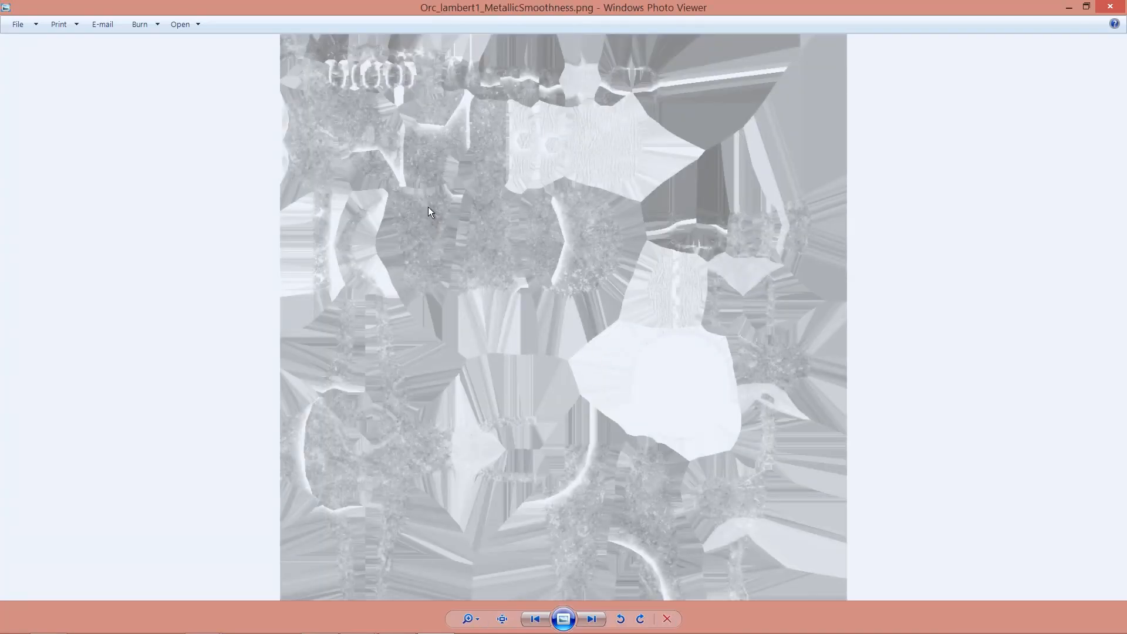
key("Right")
key("Right")
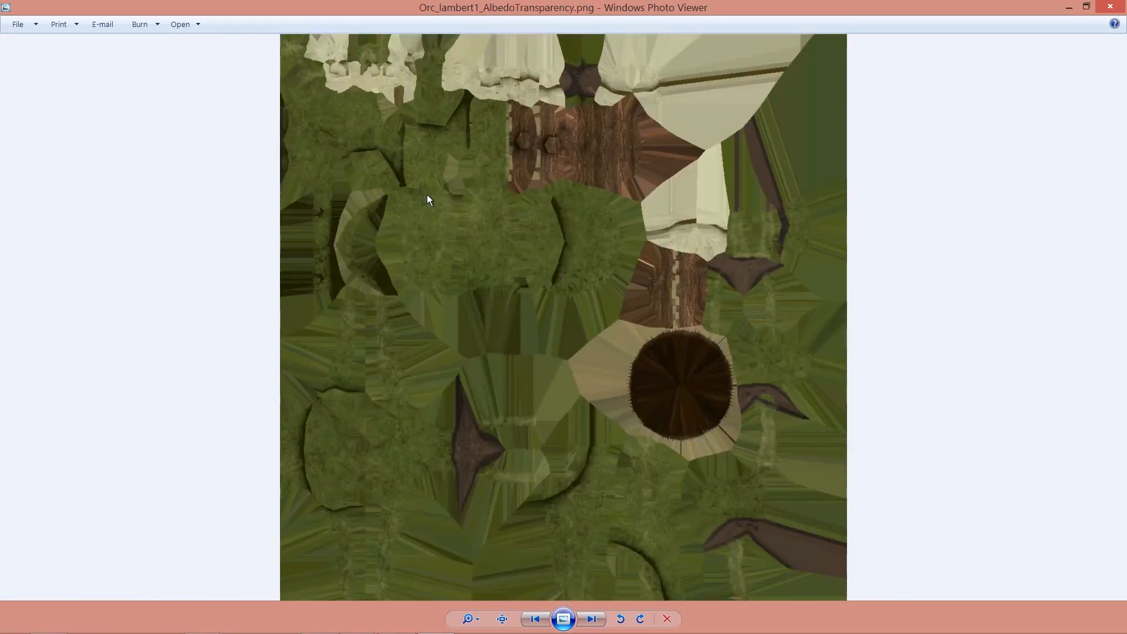
key("Left")
key("Left")
key("Escape")
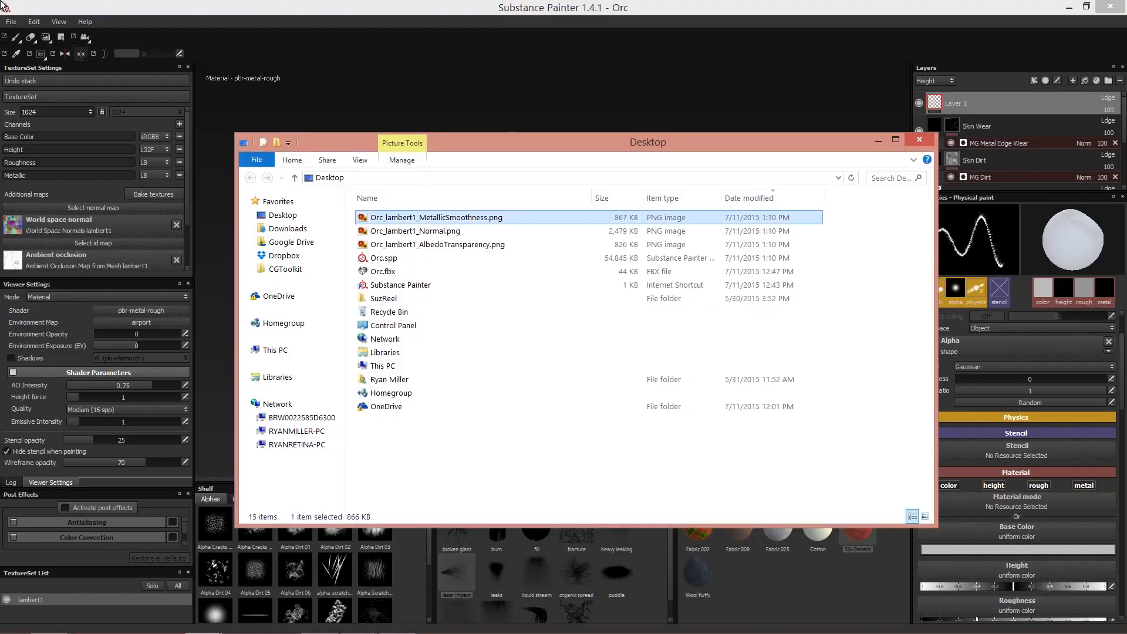
left_click(461, 124)
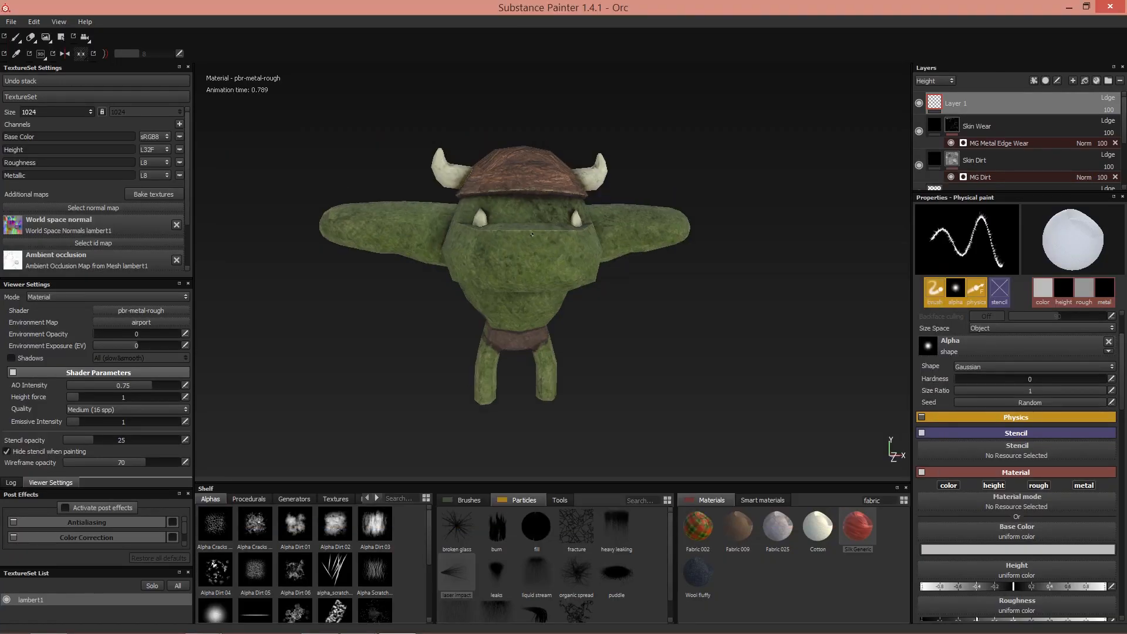